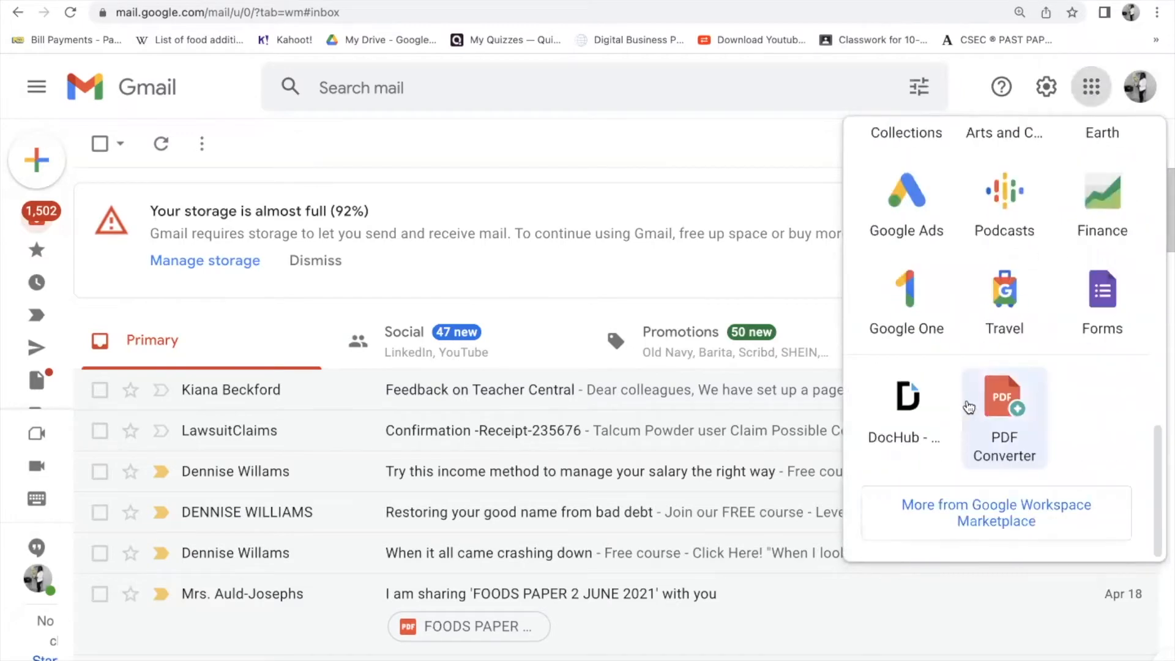
- Look through the Google apps panel in Gmail, then open a new blank Chrome tab
{"action": "scroll", "coordinate": [962, 396], "scroll_direction": "up", "scroll_amount": 10}
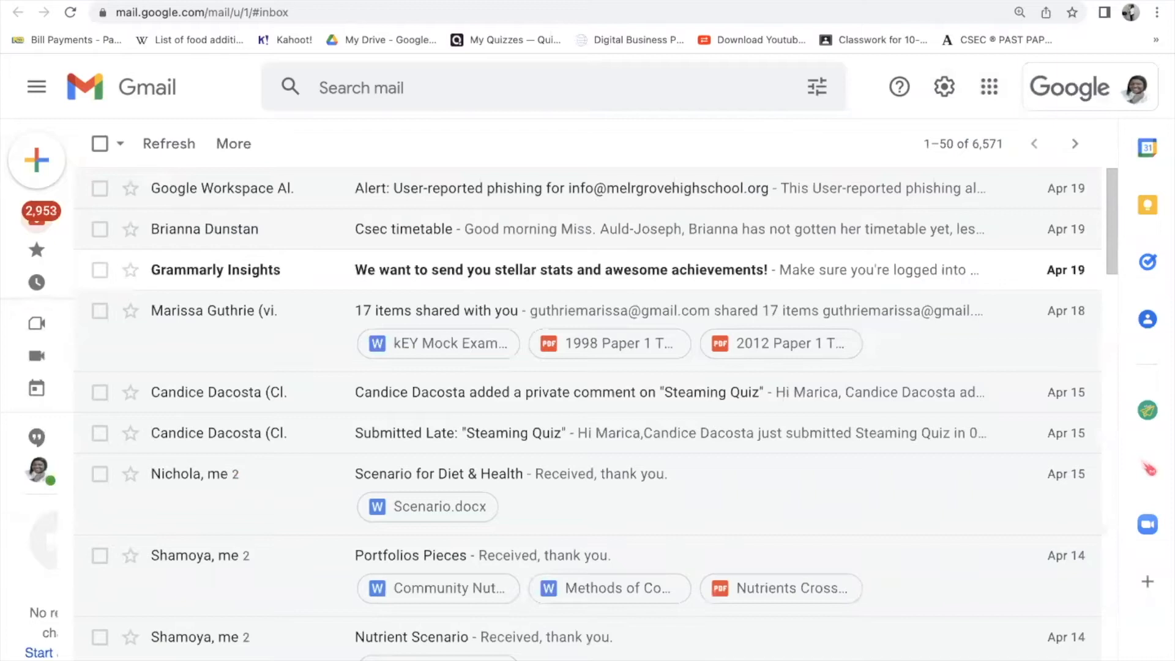
{"action": "left_click", "coordinate": [989, 87]}
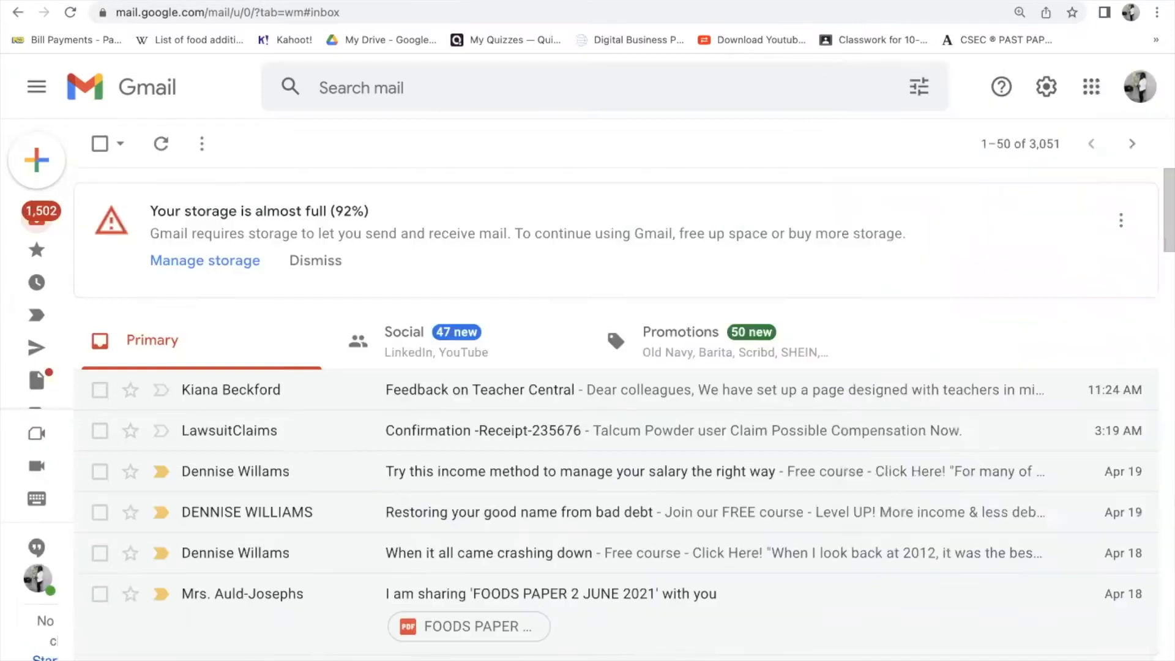
{"action": "left_click", "coordinate": [1091, 86]}
{"action": "scroll", "coordinate": [948, 500], "scroll_direction": "down", "scroll_amount": 2}
{"action": "scroll", "coordinate": [948, 500], "scroll_direction": "down", "scroll_amount": 5}
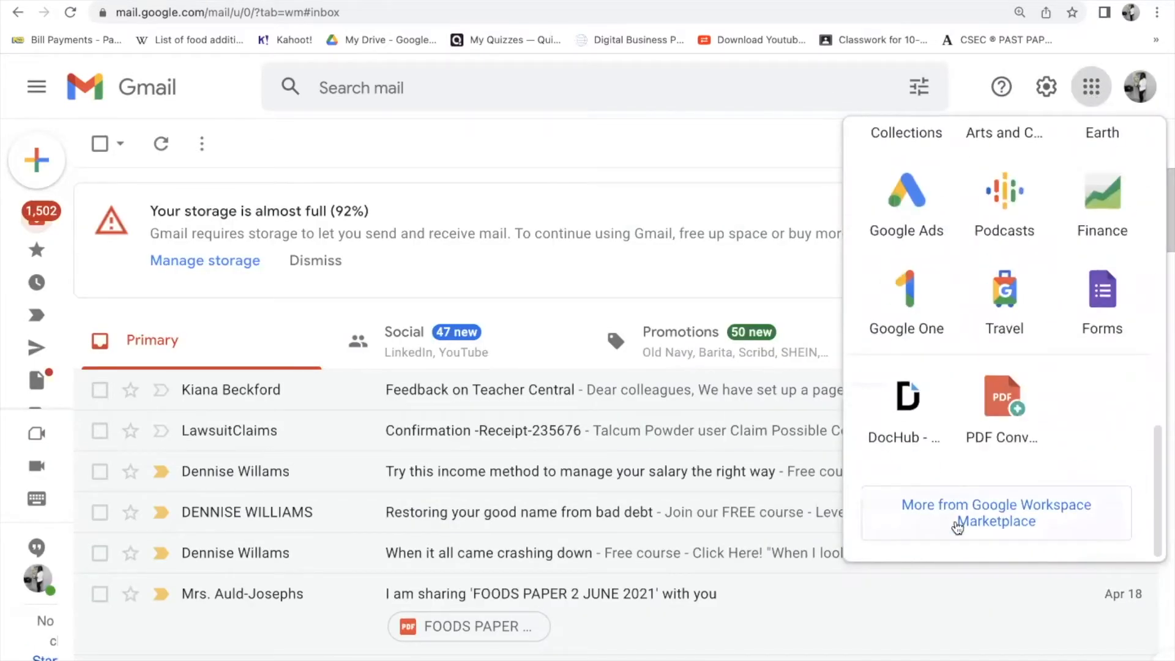
{"action": "key", "text": "super+t"}
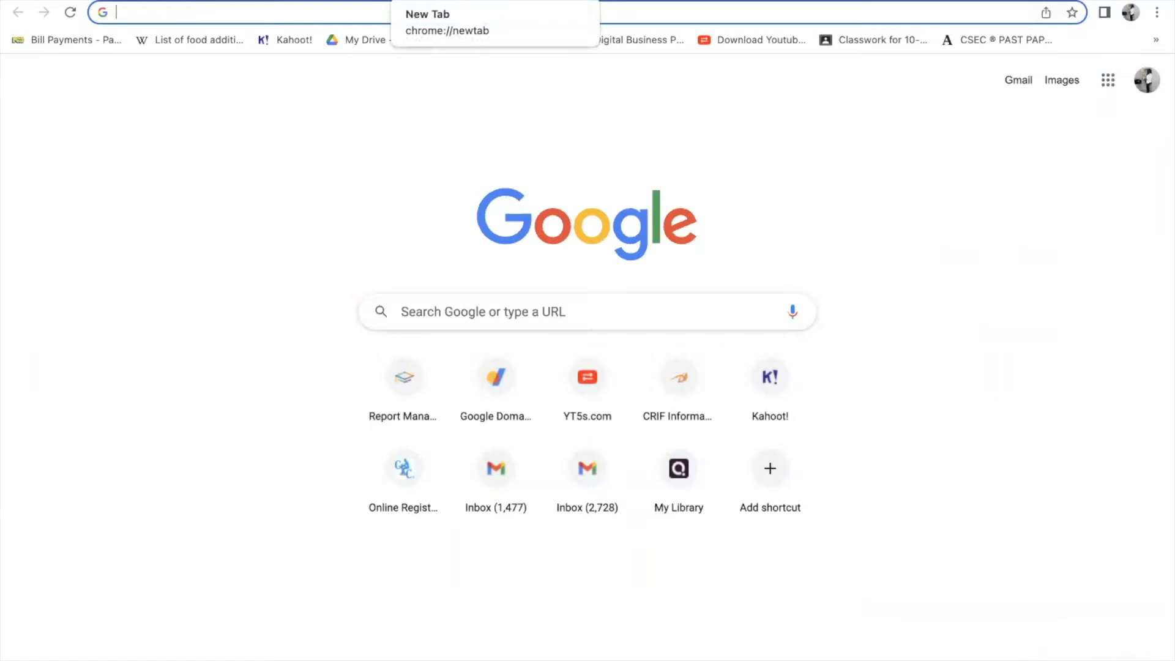
- Search Google for 'google sites' and open the Google Sites: Sign-in result
{"action": "type", "text": "google si"}
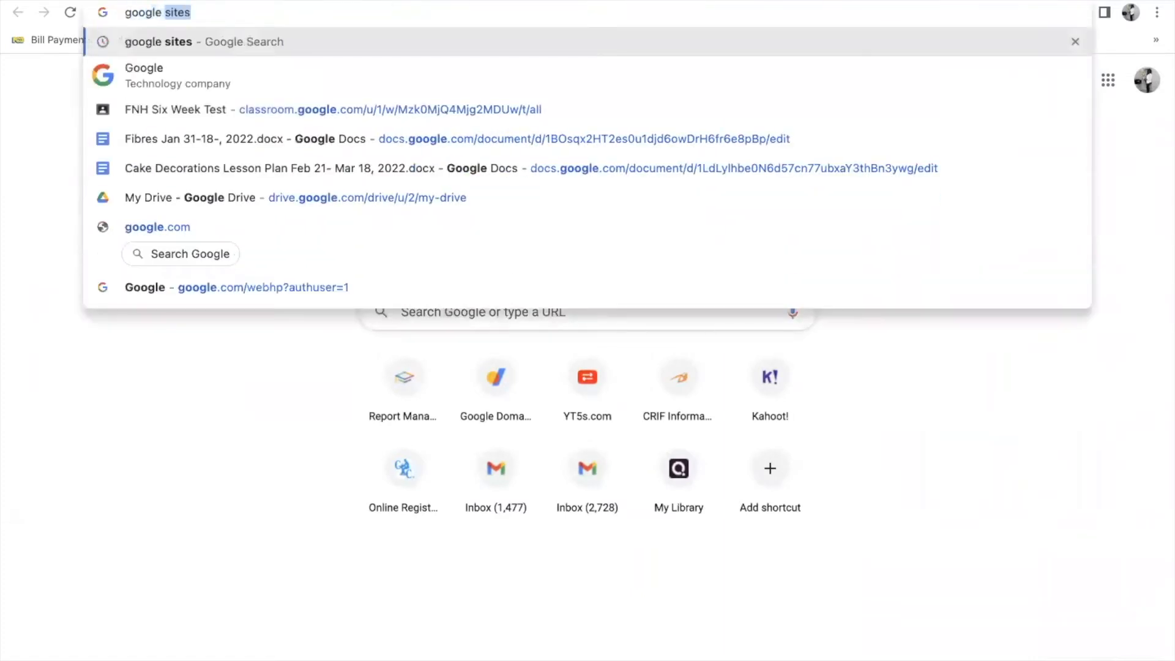
{"action": "type", "text": "tes"}
{"action": "key", "text": "Return"}
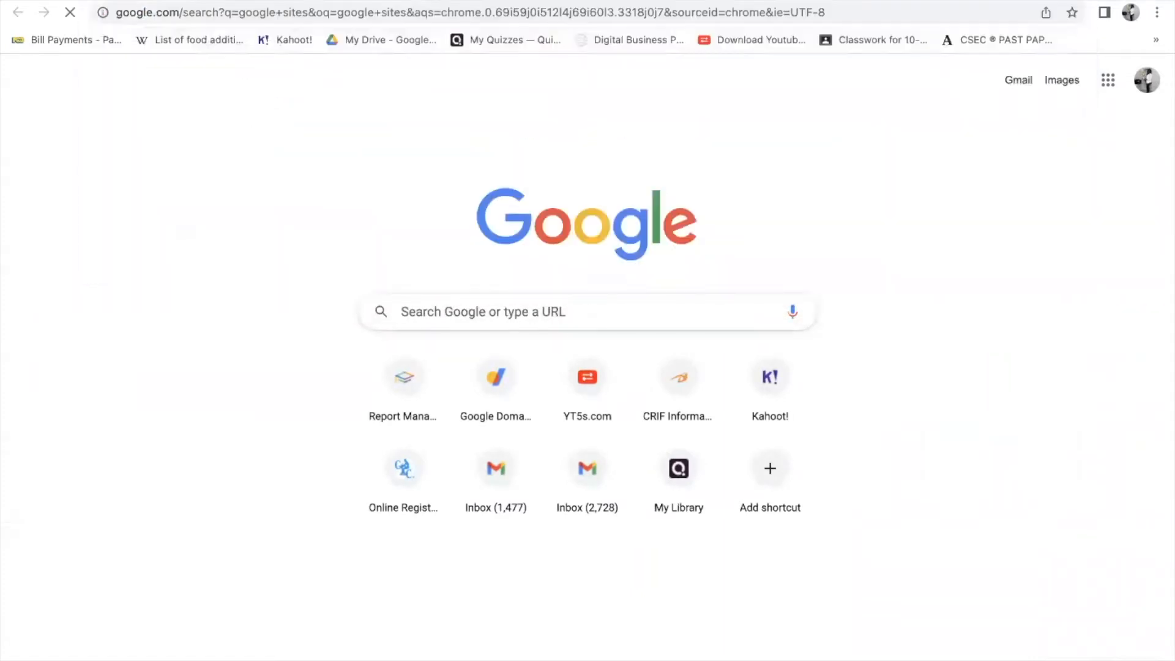
{"action": "scroll", "coordinate": [235, 502], "scroll_direction": "down", "scroll_amount": 10}
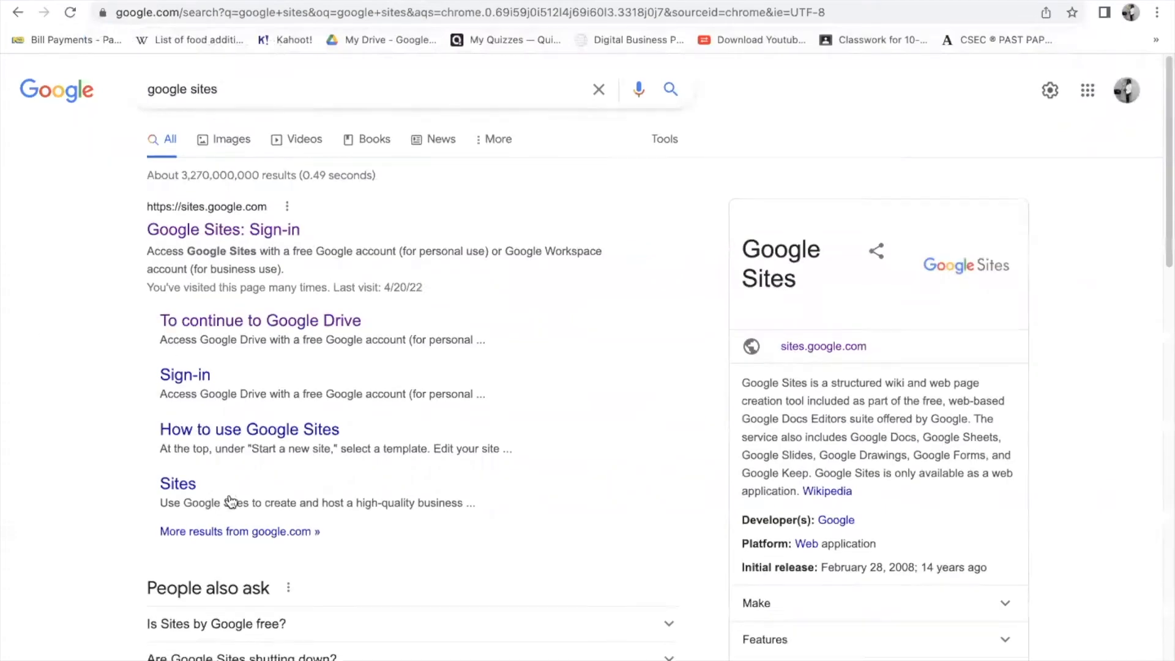
{"action": "scroll", "coordinate": [232, 478], "scroll_direction": "up", "scroll_amount": 10}
{"action": "scroll", "coordinate": [205, 248], "scroll_direction": "up", "scroll_amount": 5}
{"action": "left_click", "coordinate": [204, 242]}
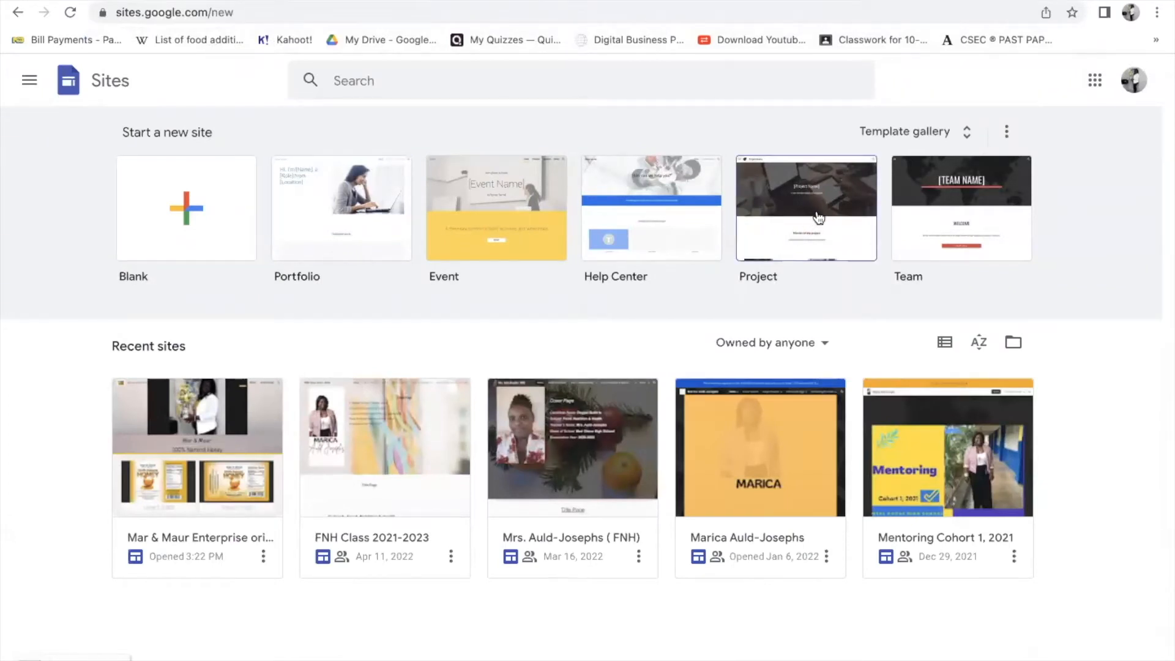
- Start a Blank site and rename 'Untitled site' to 'Mar & Mour Enterprise'
{"action": "left_click", "coordinate": [194, 209]}
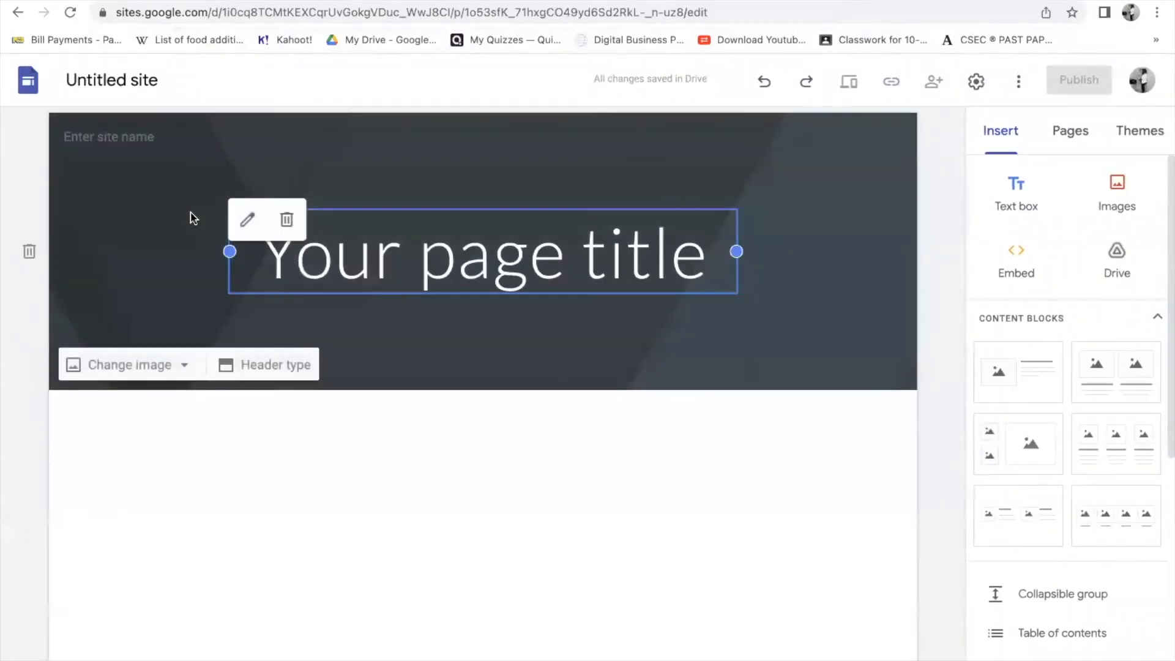
{"action": "left_click", "coordinate": [120, 80]}
{"action": "key", "text": "Return"}
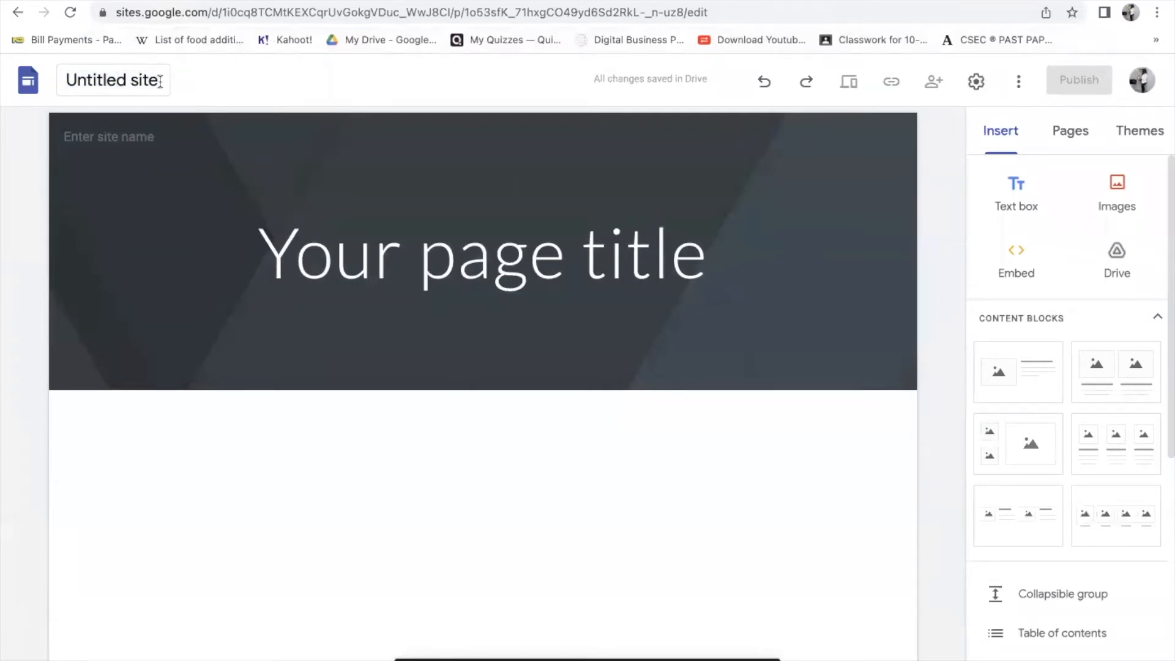
{"action": "left_click_drag", "start_coordinate": [163, 80], "coordinate": [51, 84]}
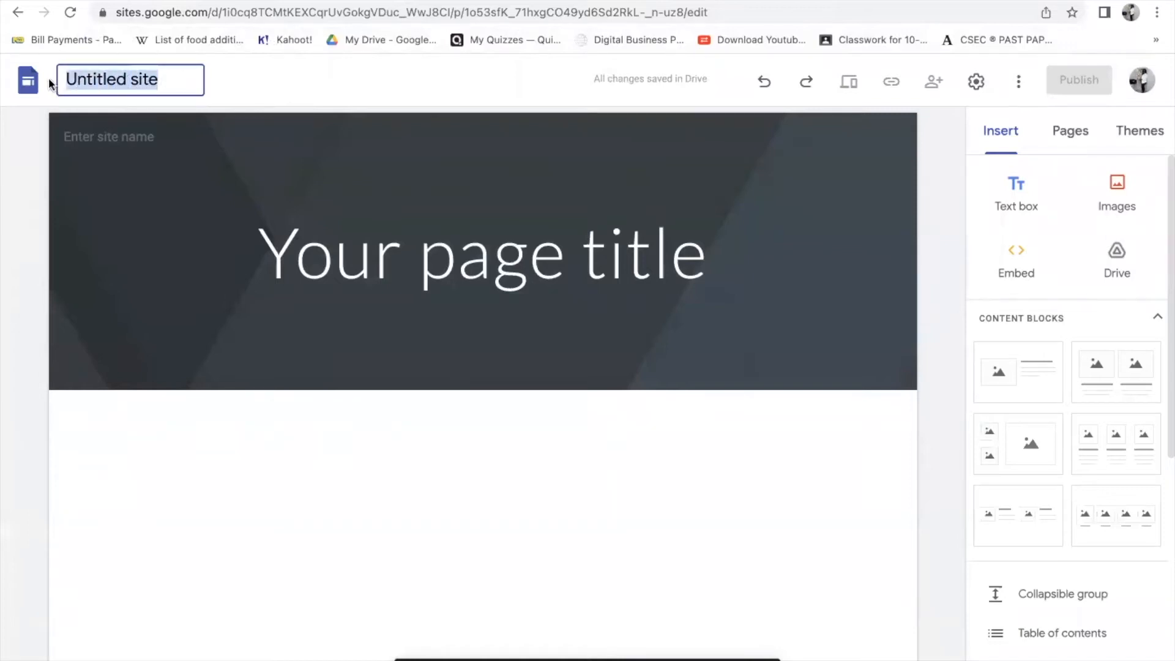
{"action": "type", "text": "mar"}
{"action": "key", "text": "BackSpace"}
{"action": "key", "text": "BackSpace"}
{"action": "key", "text": "BackSpace"}
{"action": "type", "text": "Mar "}
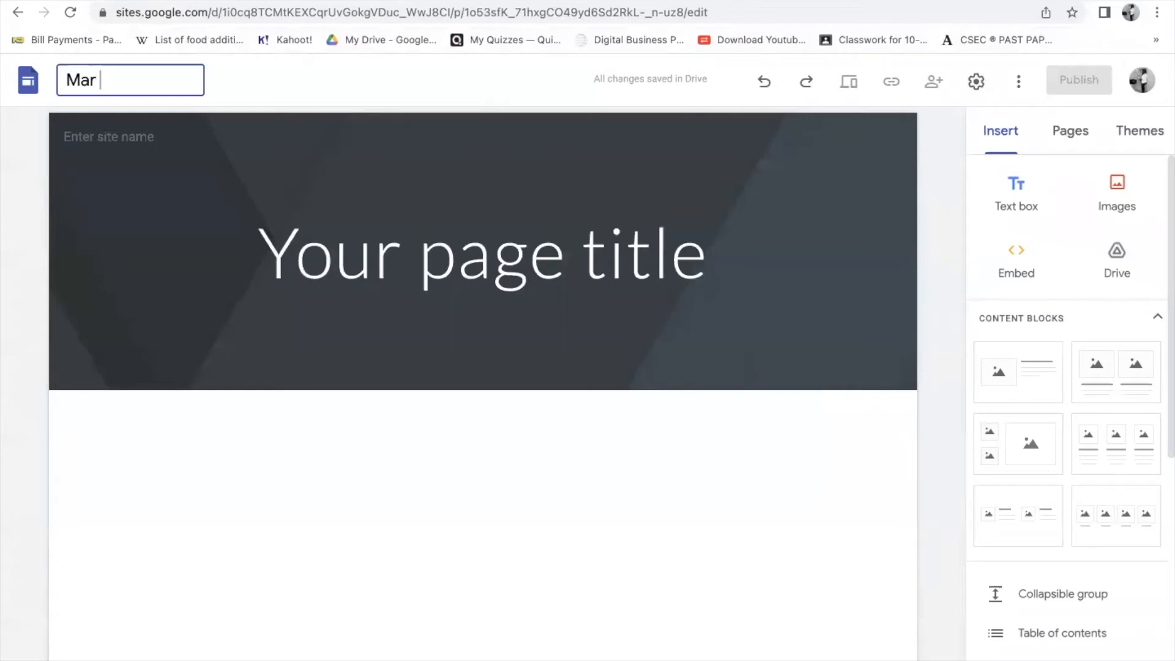
{"action": "type", "text": "& Mour Enterprise"}
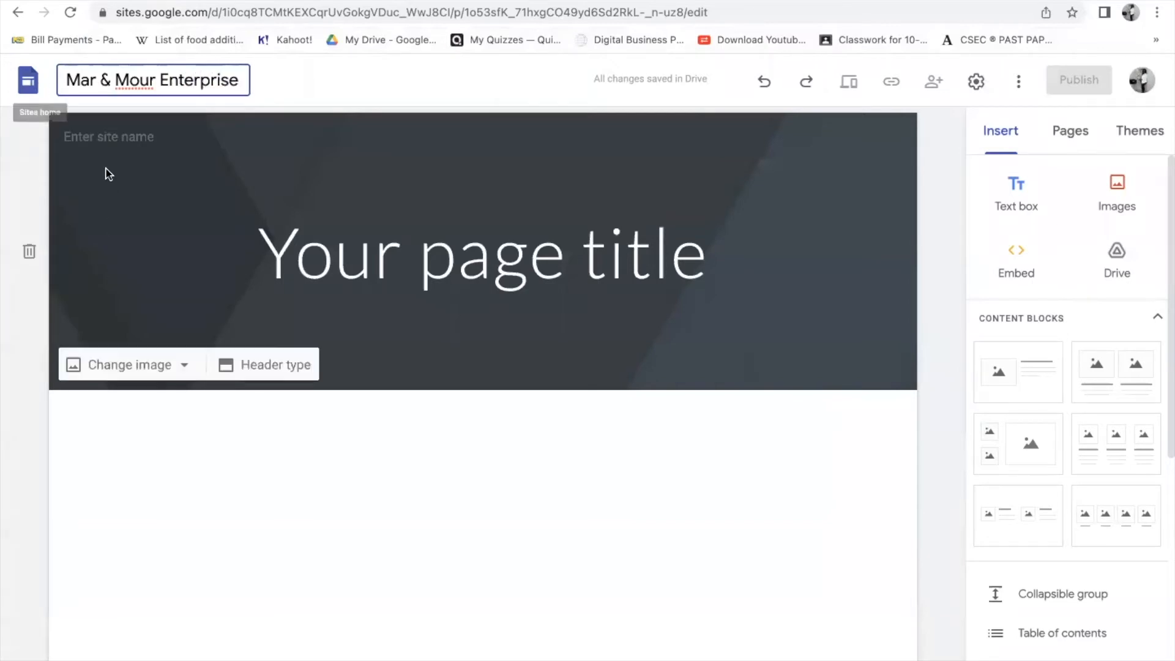
{"action": "left_click", "coordinate": [298, 256]}
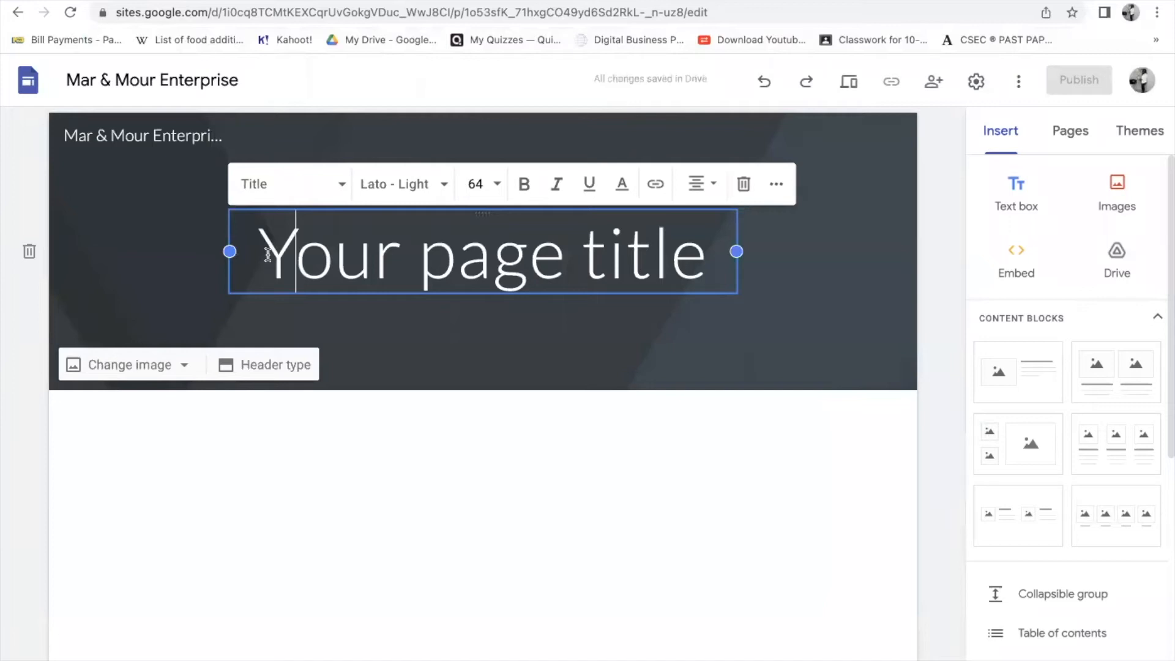
- Replace the 'Your page title' placeholder with '100% Natural Honey'
{"action": "left_click_drag", "start_coordinate": [271, 249], "coordinate": [644, 306]}
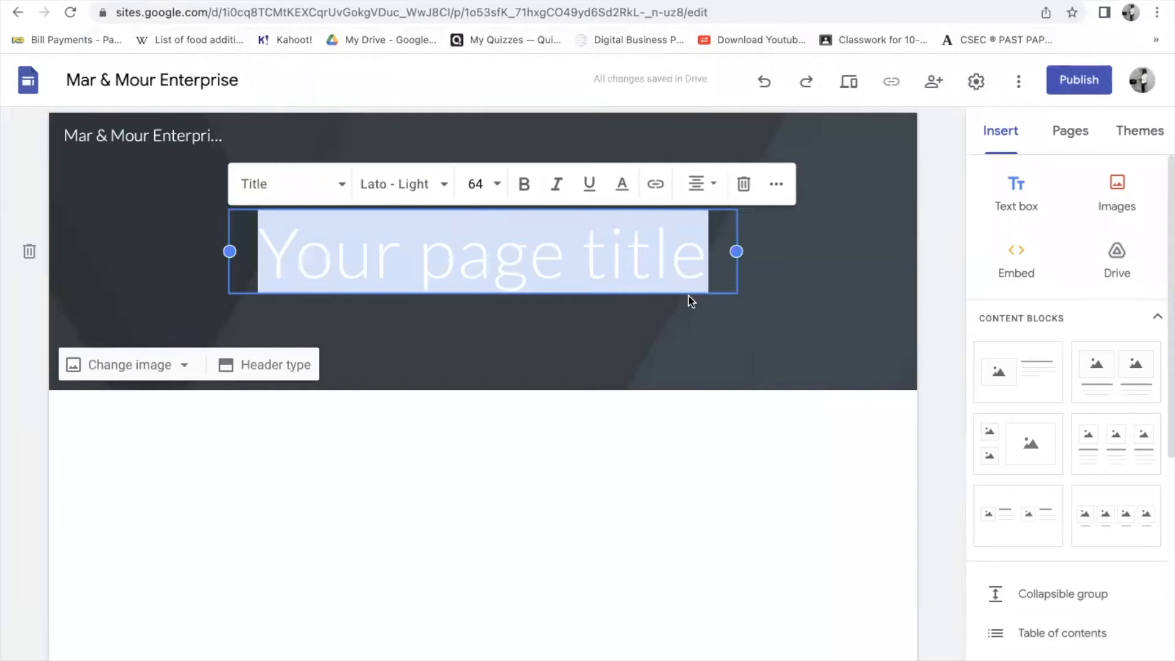
{"action": "type", "text": "100"}
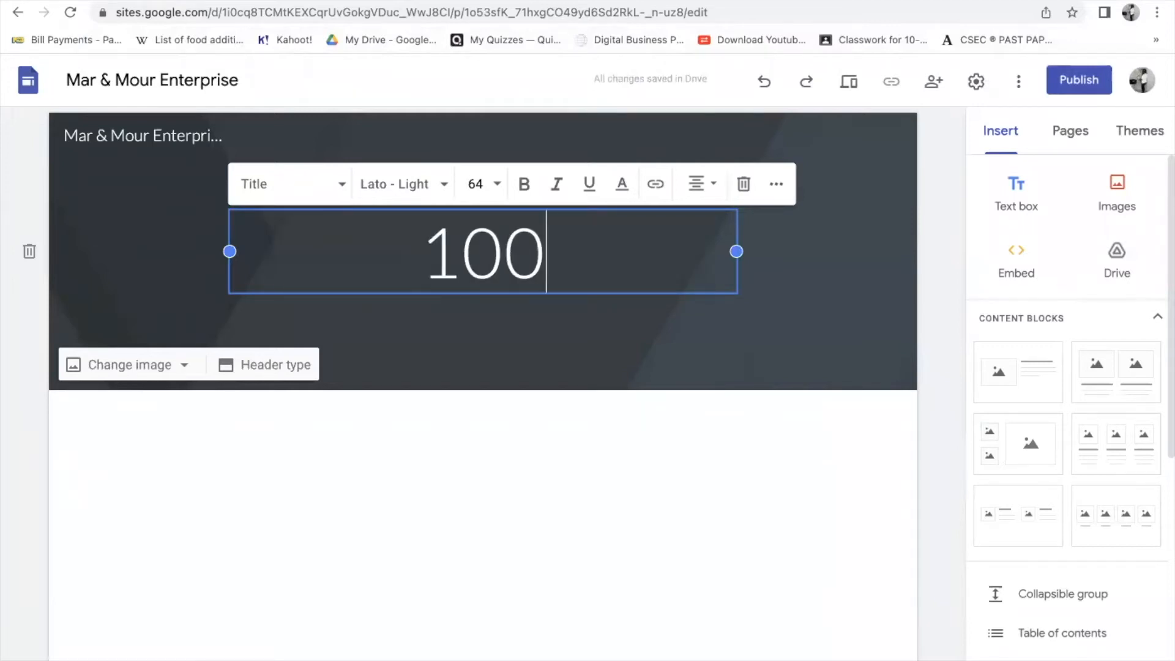
{"action": "type", "text": "% "}
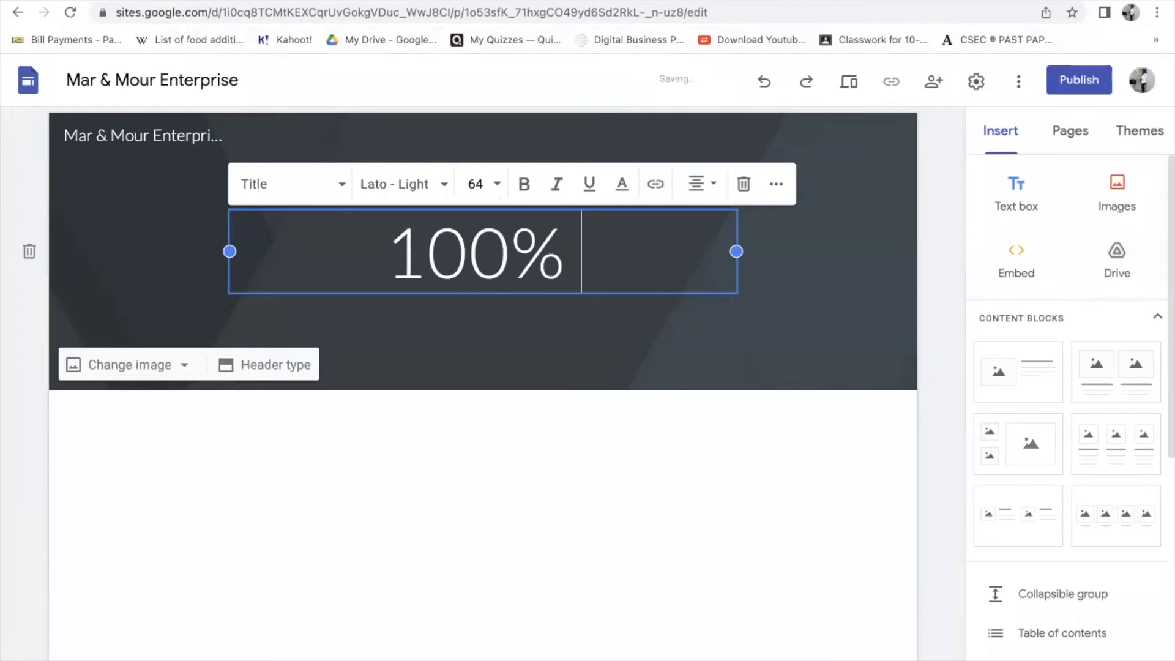
{"action": "type", "text": "Natural "}
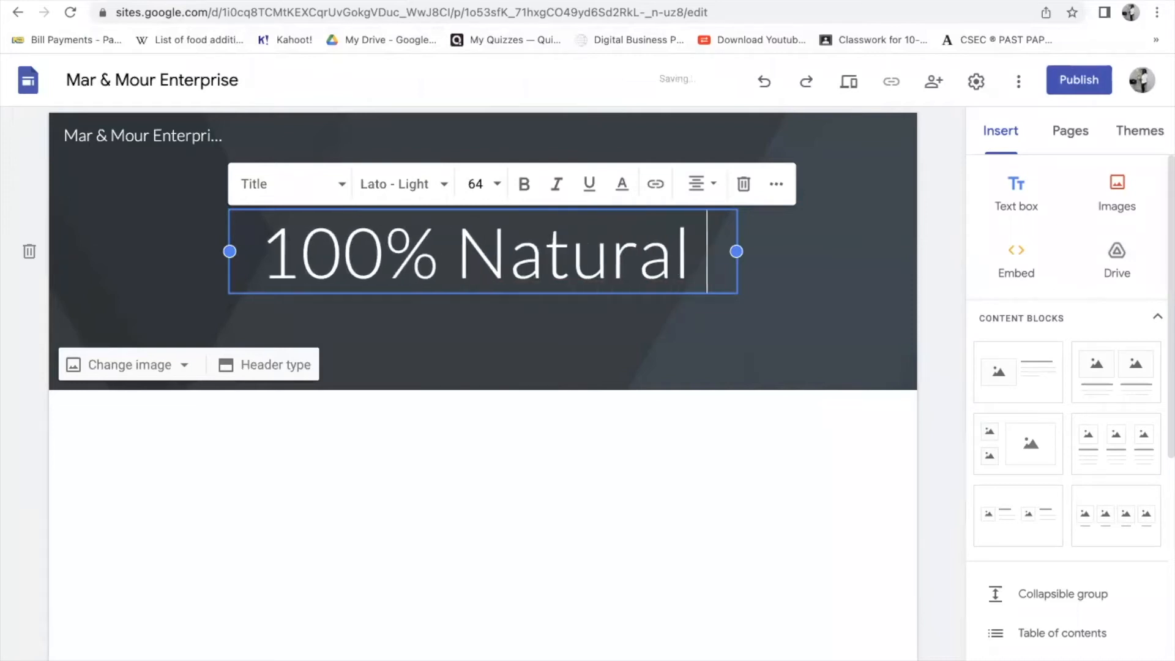
{"action": "type", "text": "Hiney"}
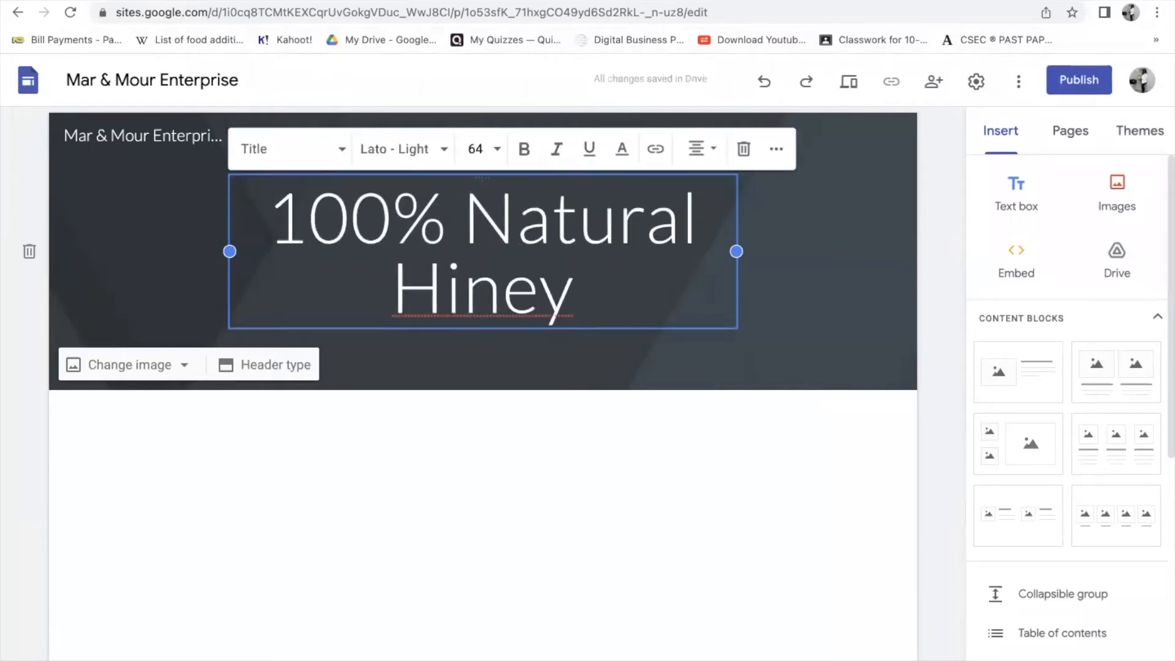
{"action": "key", "text": "BackSpace"}
{"action": "key", "text": "BackSpace"}
{"action": "key", "text": "BackSpace"}
{"action": "key", "text": "BackSpace"}
{"action": "type", "text": "oney"}
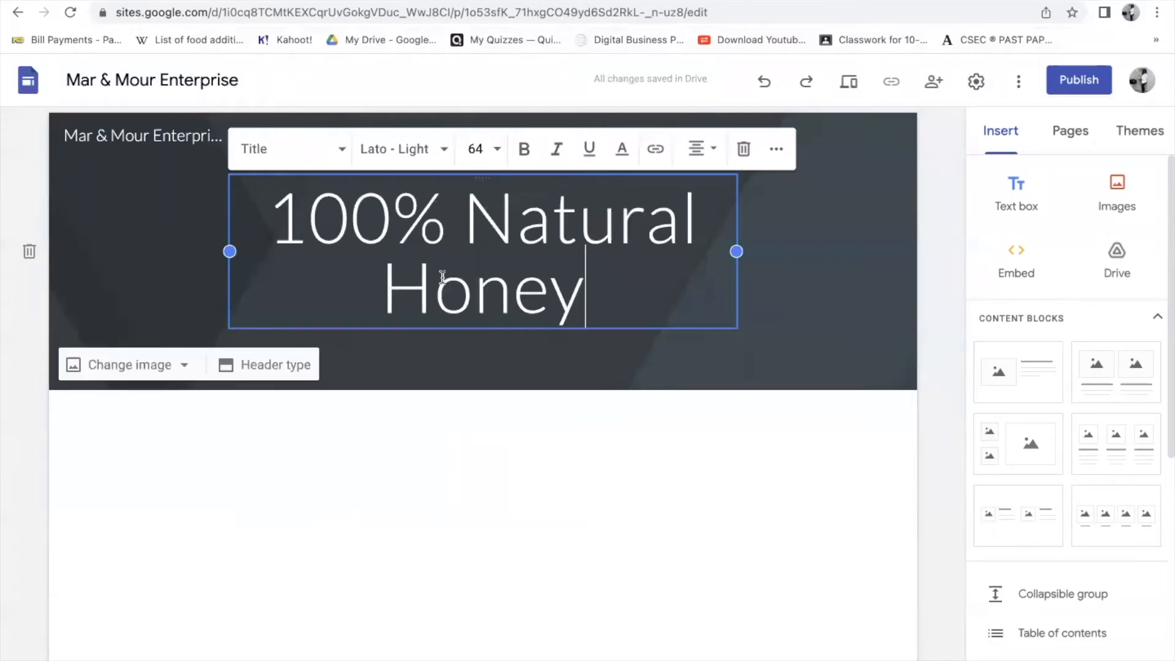
- Set the '100% Natural Honey' title in Comic Sans MS
{"action": "left_click_drag", "start_coordinate": [284, 197], "coordinate": [713, 276]}
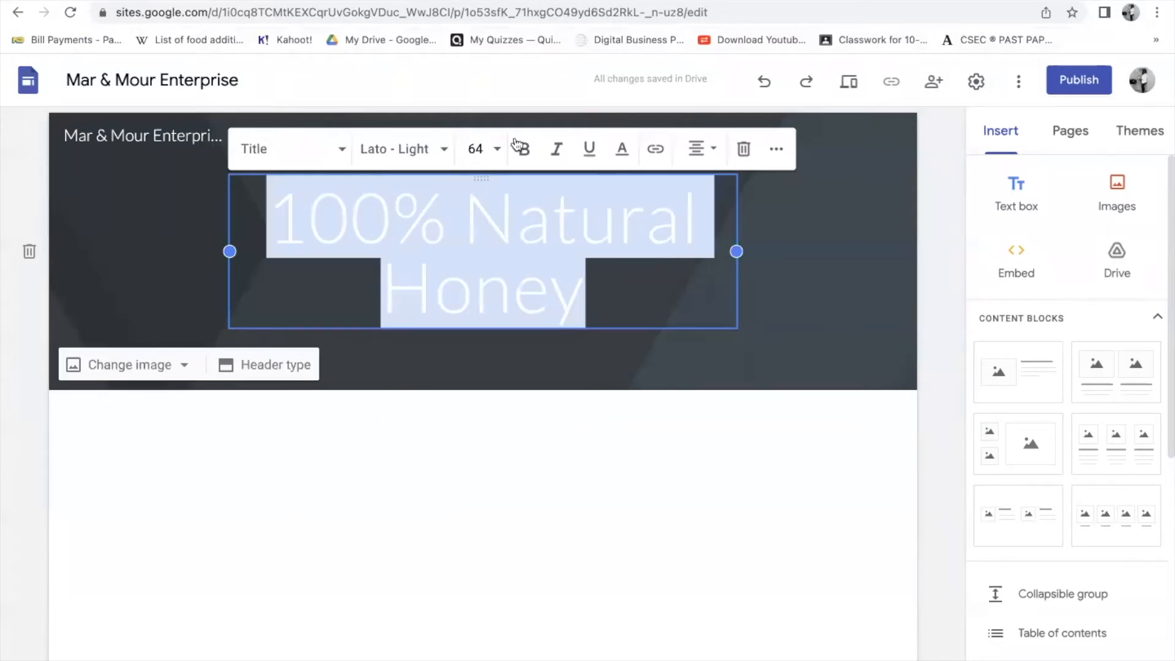
{"action": "left_click", "coordinate": [434, 149]}
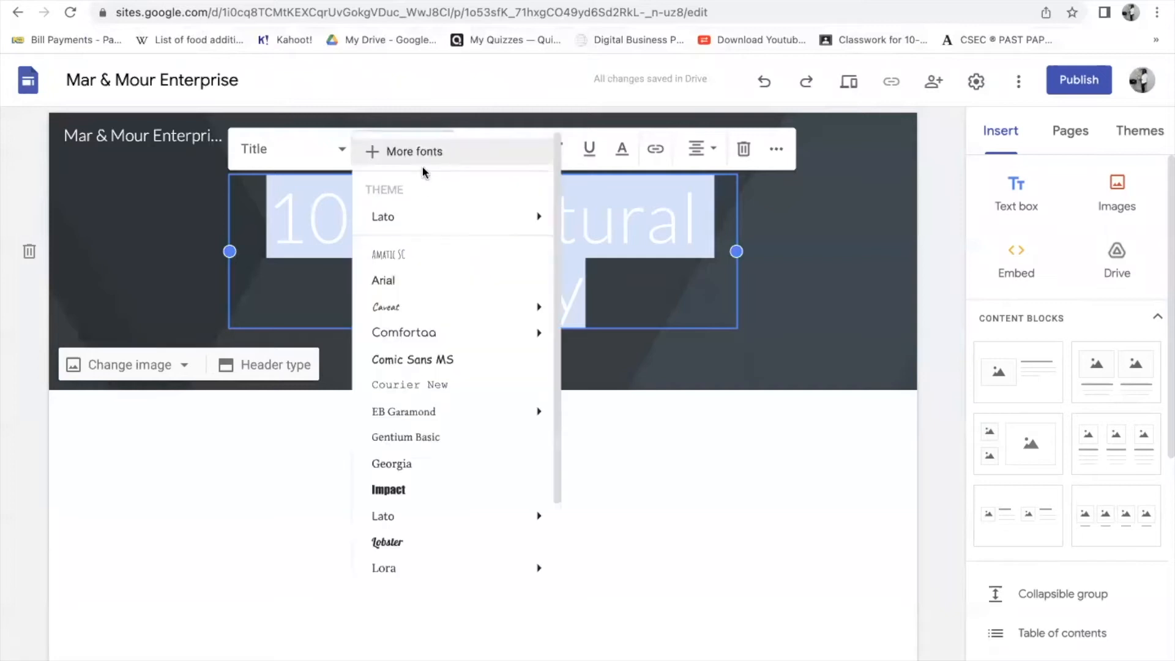
{"action": "left_click", "coordinate": [422, 360]}
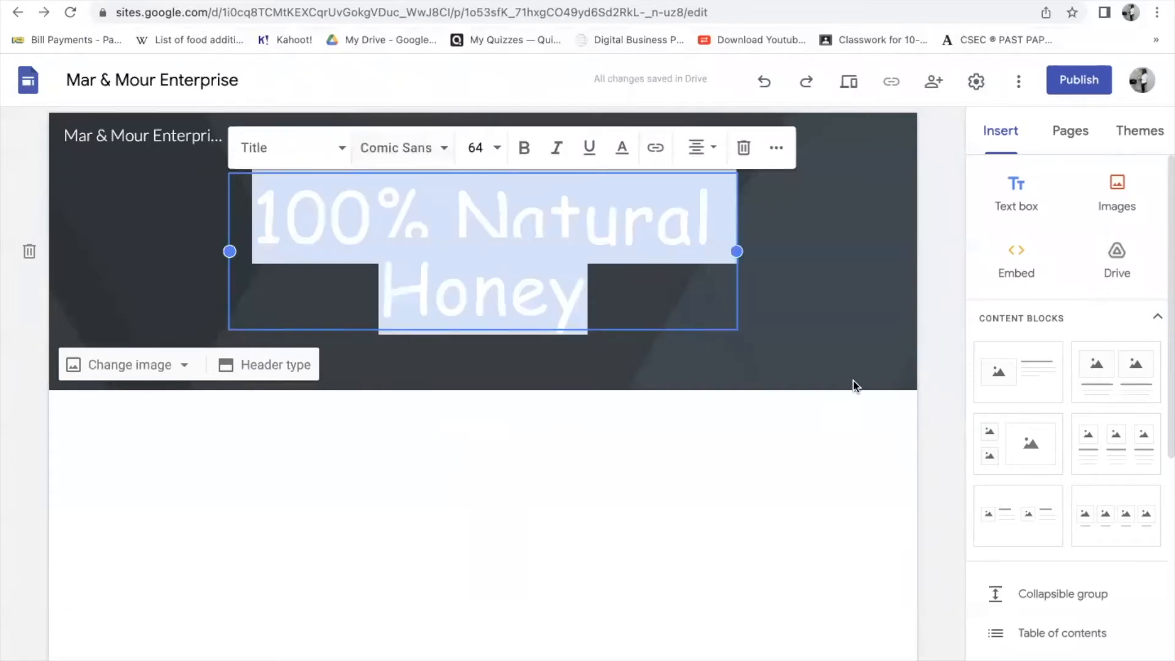
{"action": "left_click", "coordinate": [411, 363]}
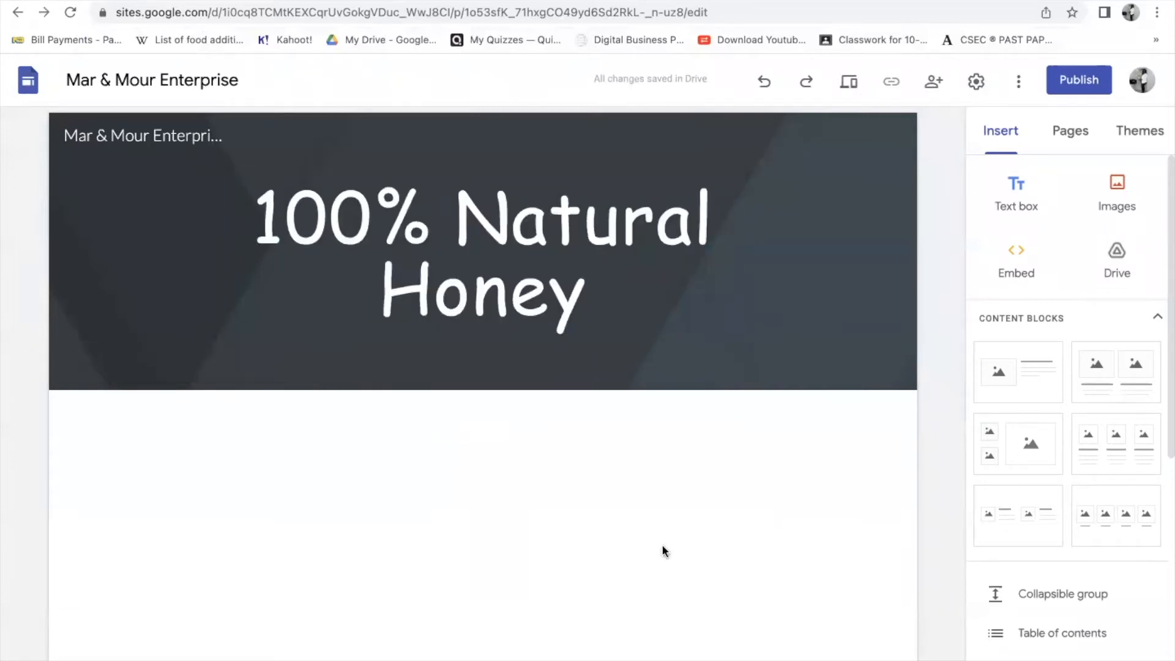
- Add the tagline 'A mix of nature makes a healthy blend' in bold at size 10
{"action": "mouse_move", "coordinate": [535, 221]}
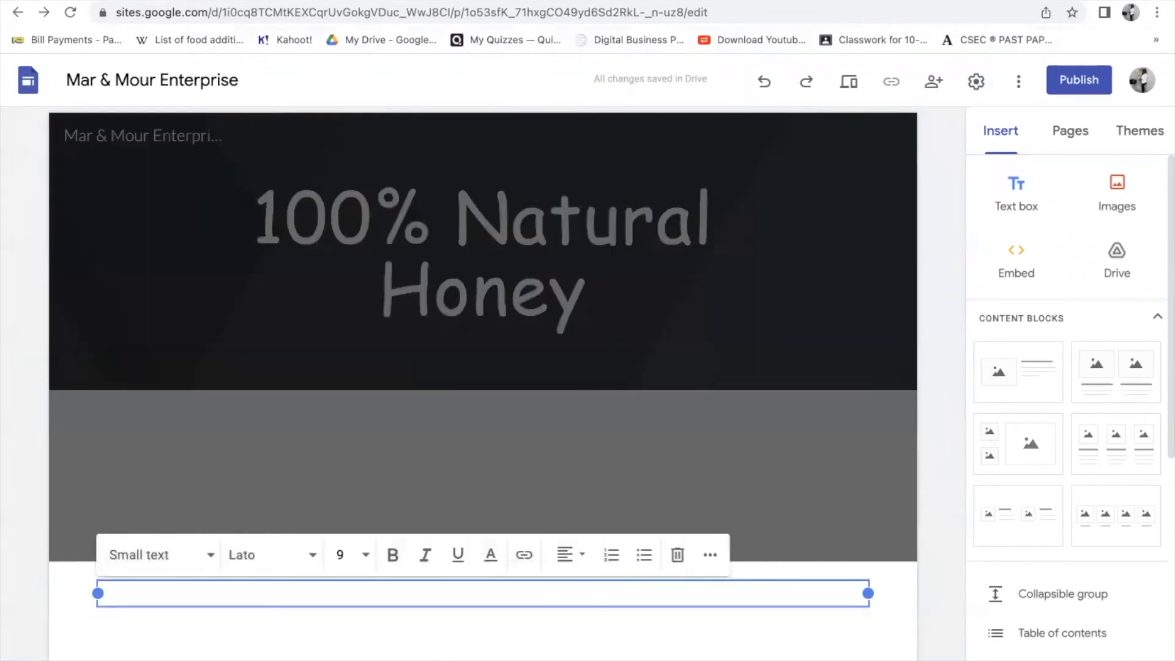
{"action": "type", "text": "A mix "}
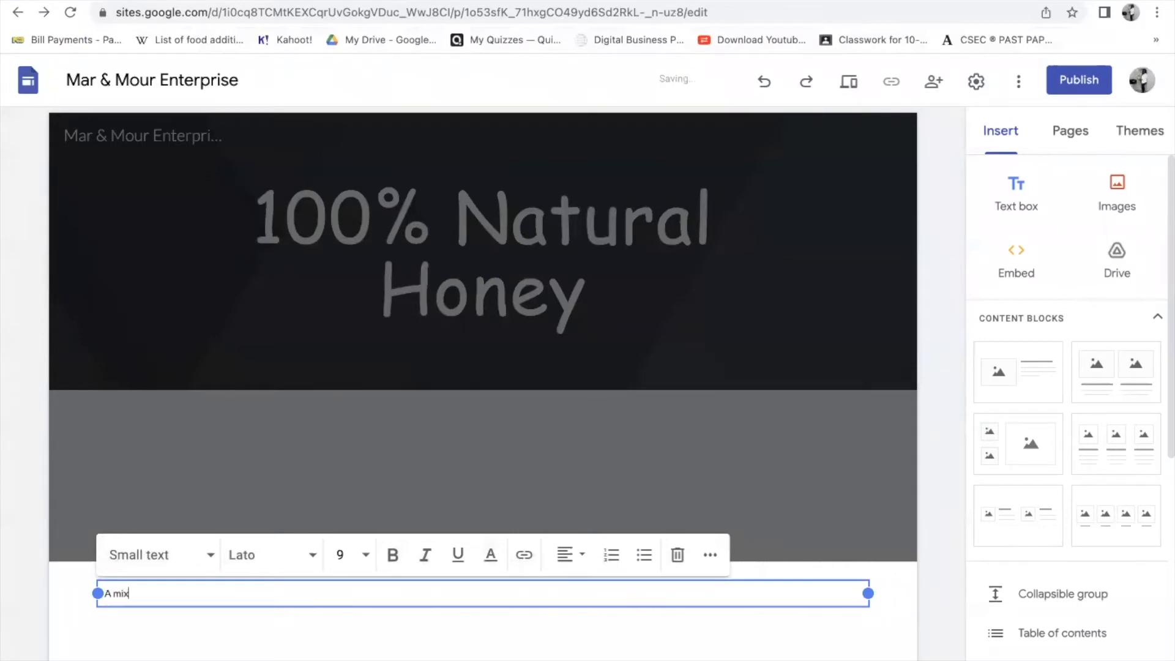
{"action": "type", "text": "of nature"}
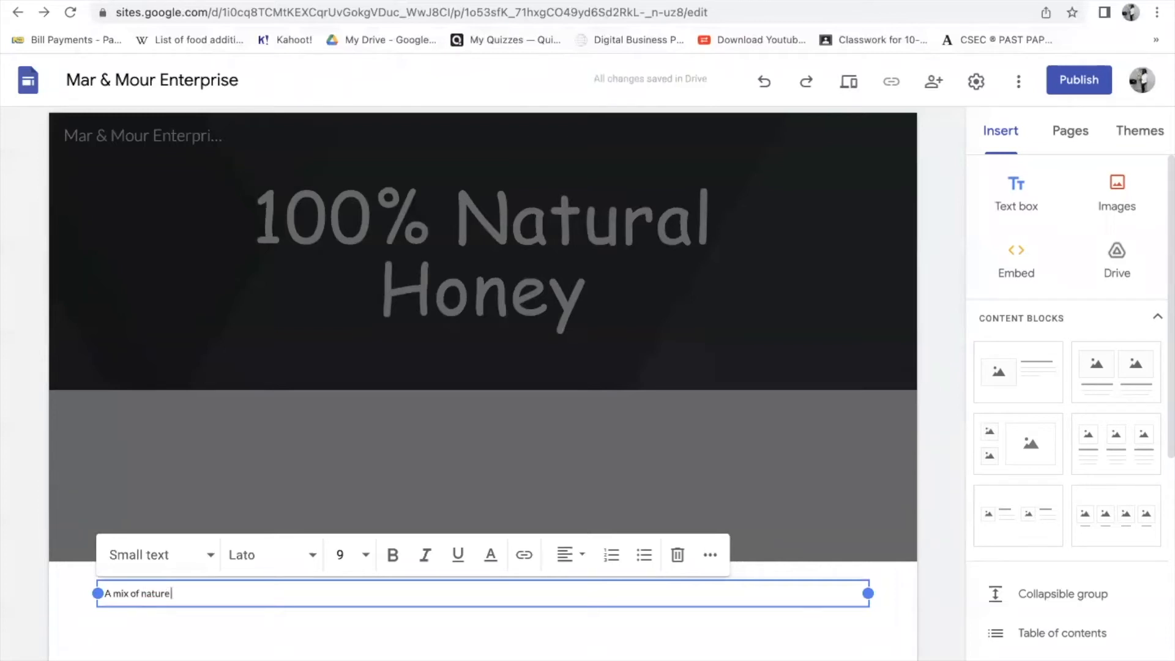
{"action": "type", "text": " makes a healthy blend"}
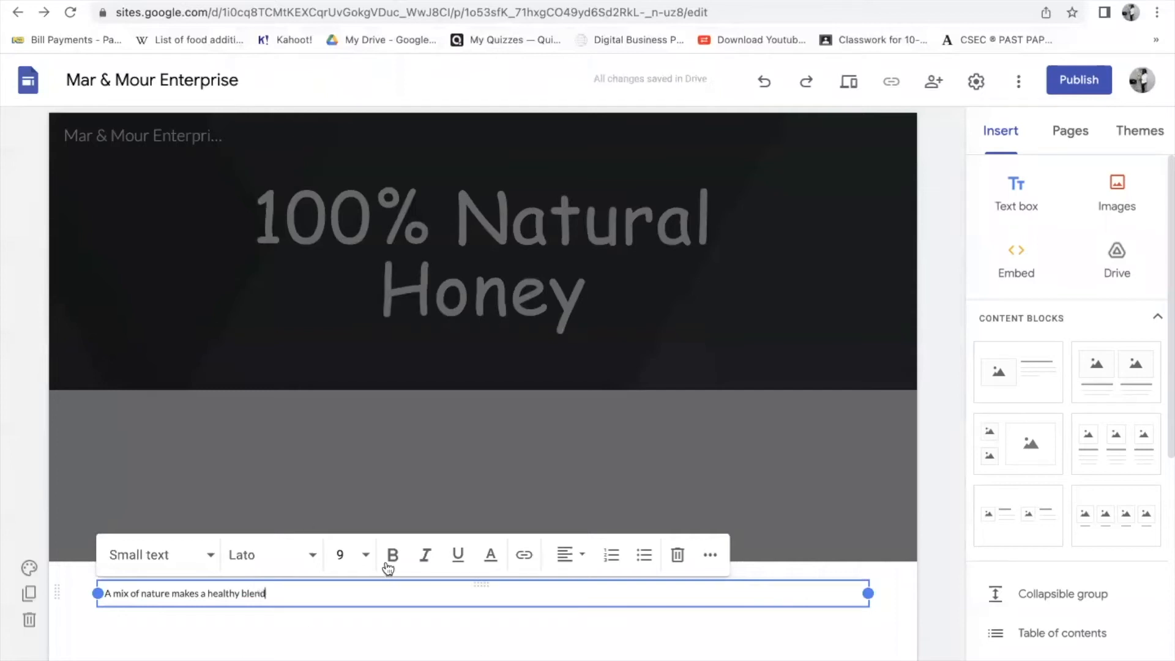
{"action": "left_click_drag", "start_coordinate": [296, 597], "coordinate": [101, 593]}
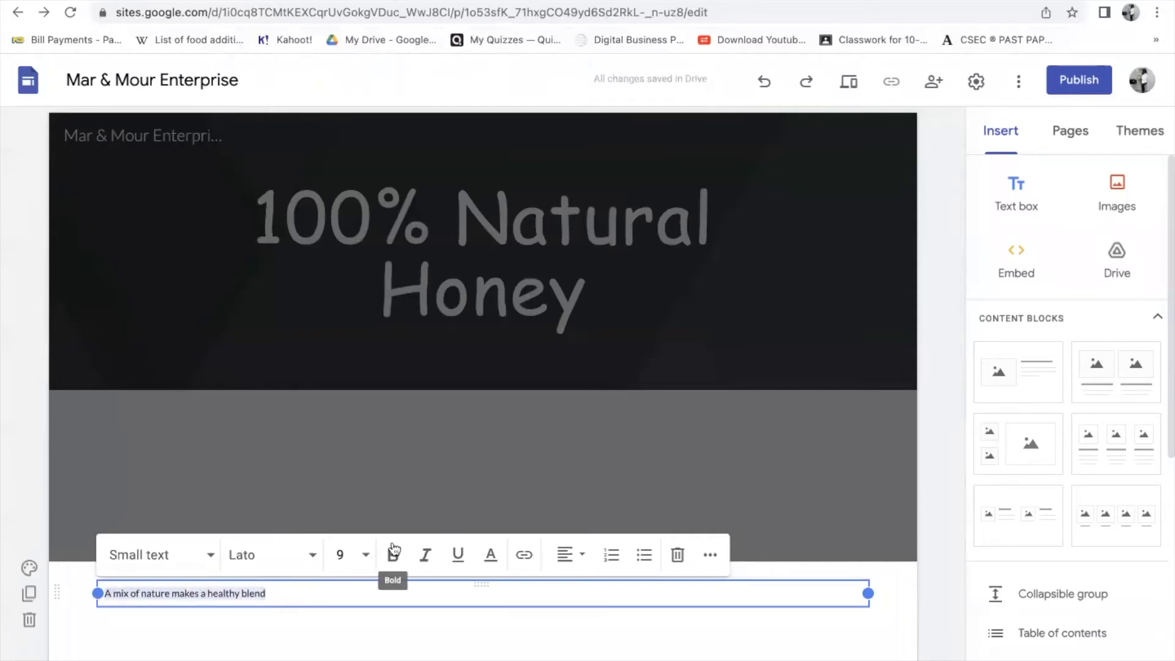
{"action": "left_click", "coordinate": [367, 556]}
{"action": "left_click", "coordinate": [338, 635]}
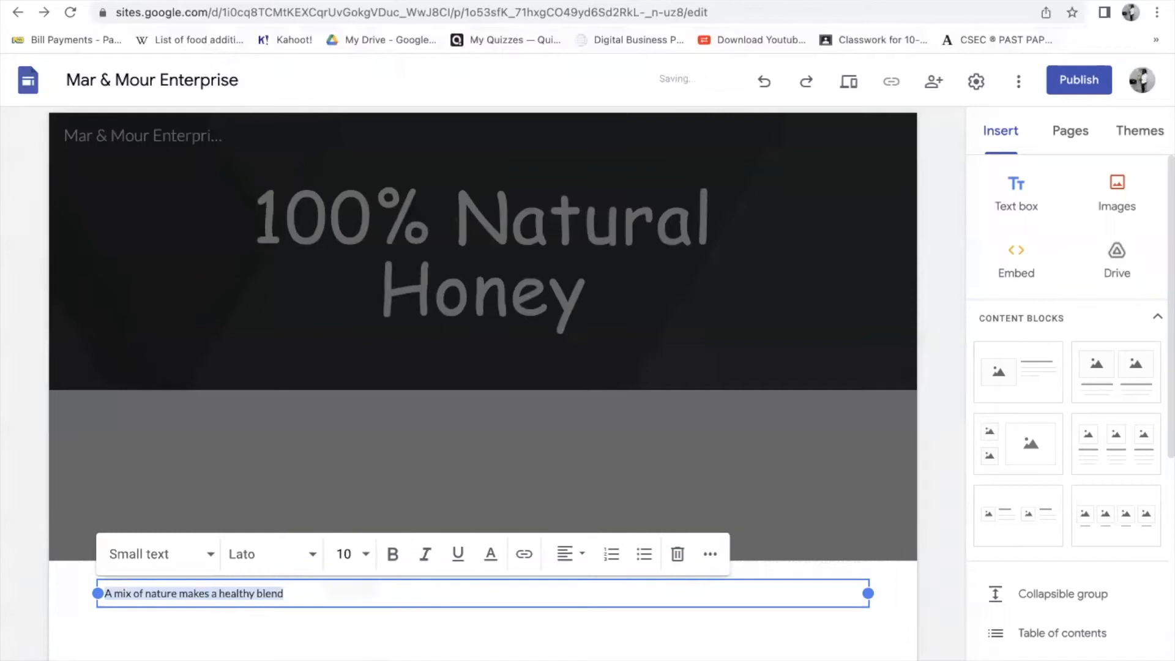
{"action": "left_click", "coordinate": [393, 554]}
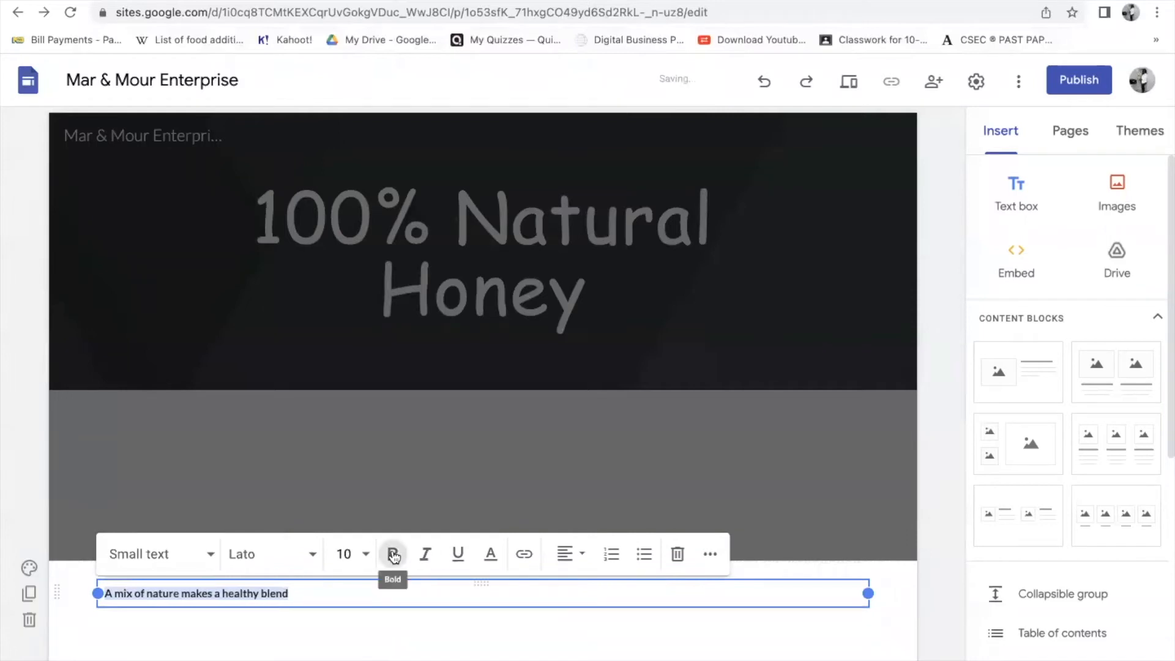
{"action": "left_click", "coordinate": [392, 636]}
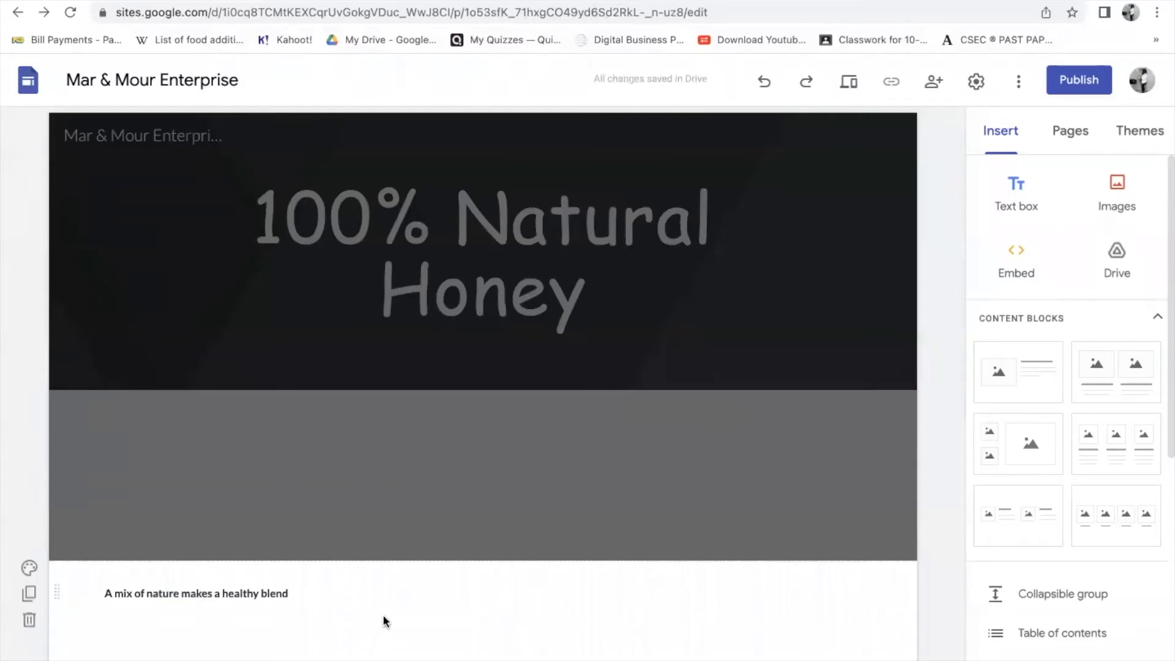
{"action": "left_click", "coordinate": [203, 303]}
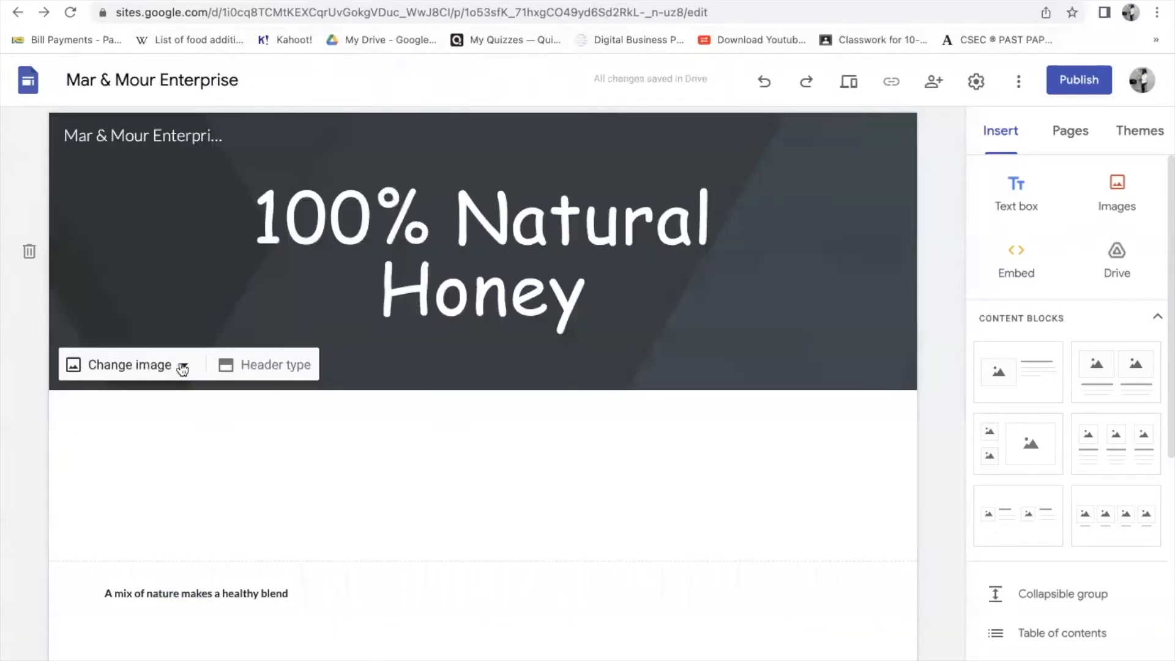
- Swap the header background for the sticky-notes photo from the stock image gallery
{"action": "left_click", "coordinate": [183, 367]}
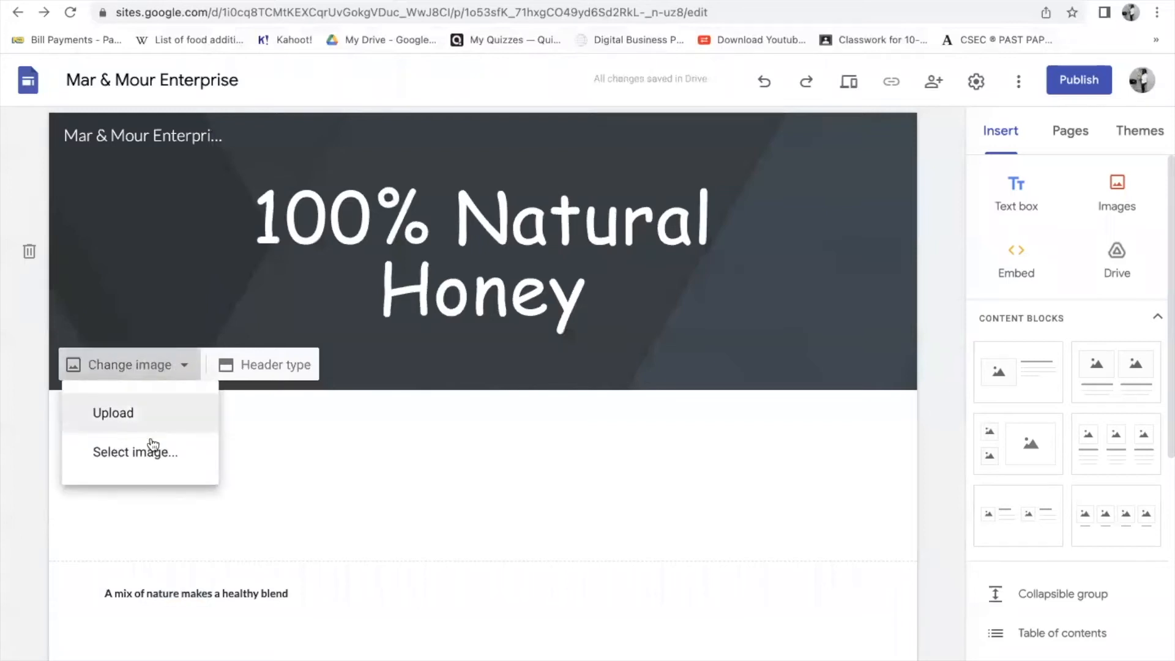
{"action": "left_click", "coordinate": [142, 415]}
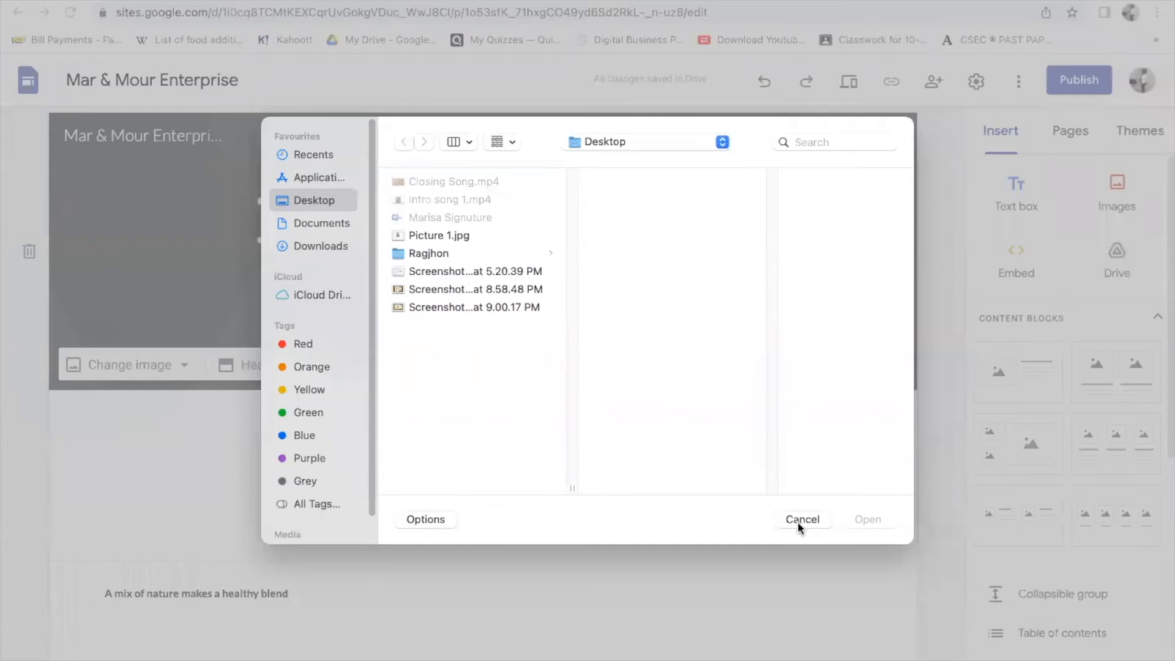
{"action": "left_click", "coordinate": [798, 521]}
{"action": "left_click", "coordinate": [184, 366]}
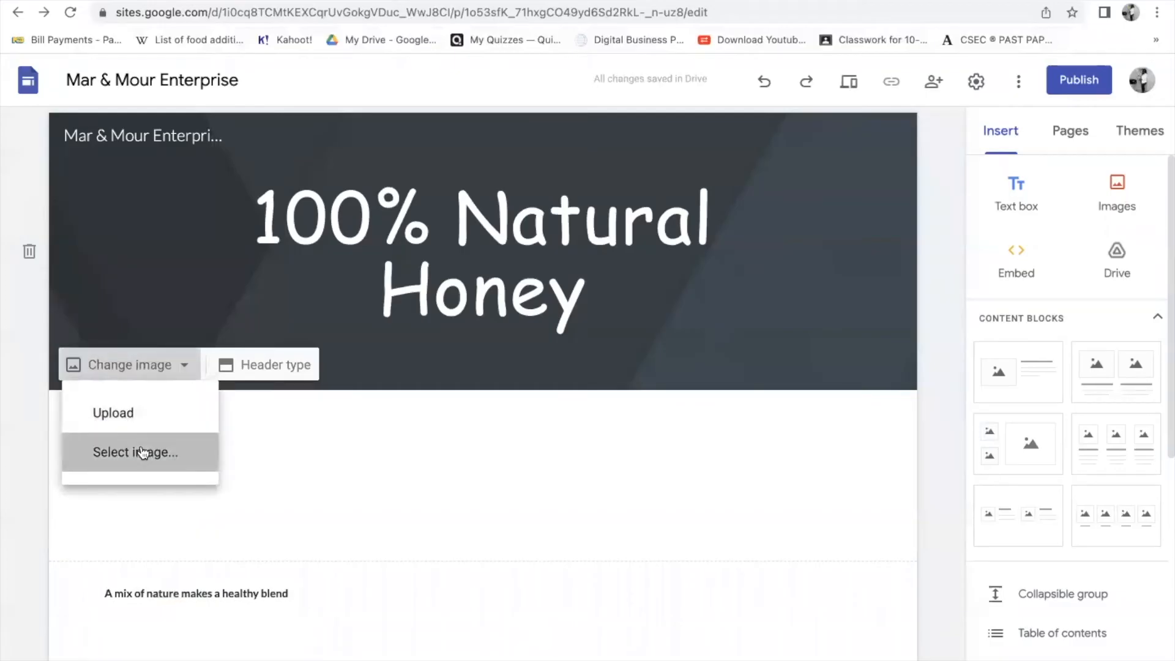
{"action": "left_click", "coordinate": [142, 453]}
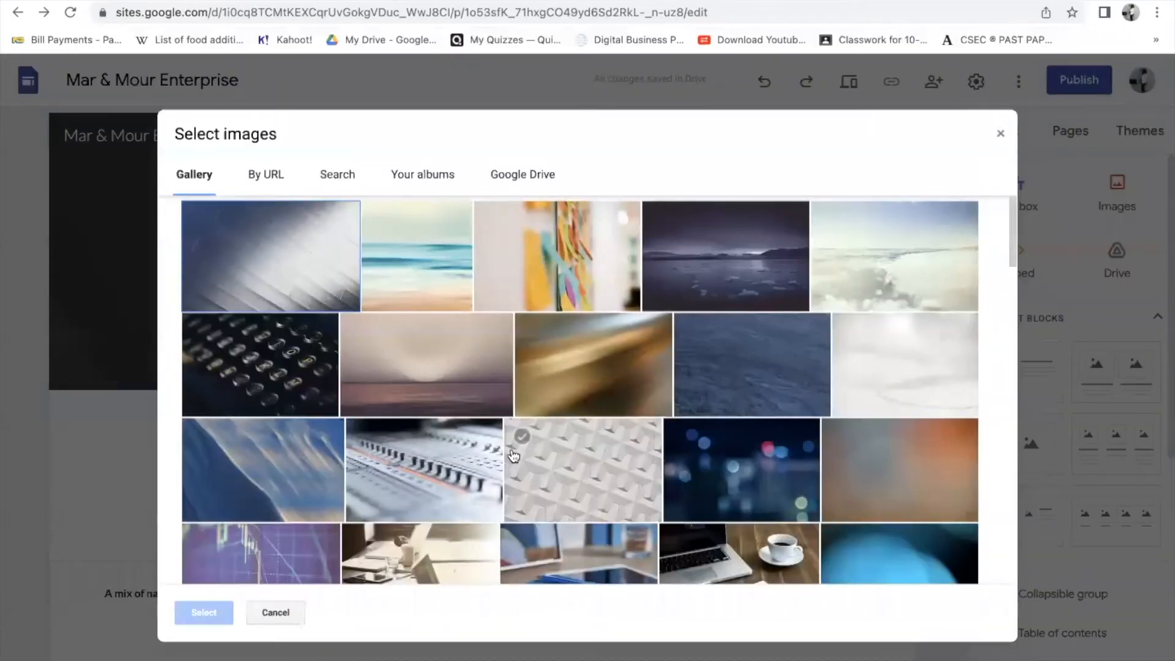
{"action": "scroll", "coordinate": [575, 471], "scroll_direction": "down", "scroll_amount": 5}
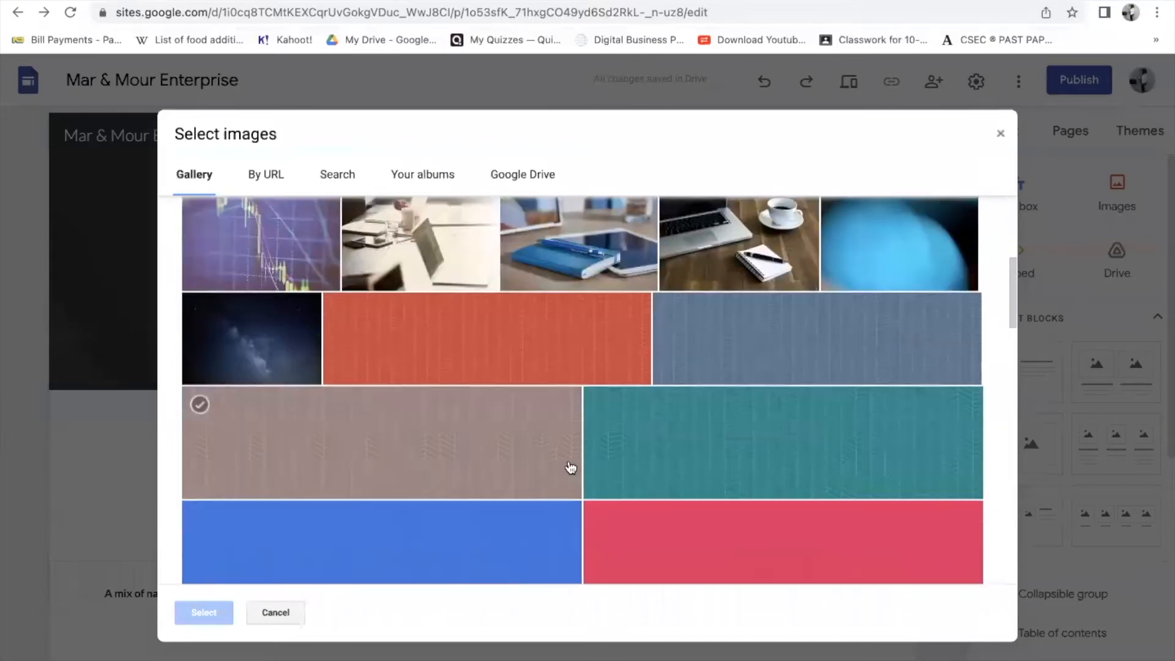
{"action": "scroll", "coordinate": [571, 469], "scroll_direction": "down", "scroll_amount": 9}
{"action": "scroll", "coordinate": [570, 468], "scroll_direction": "up", "scroll_amount": 14}
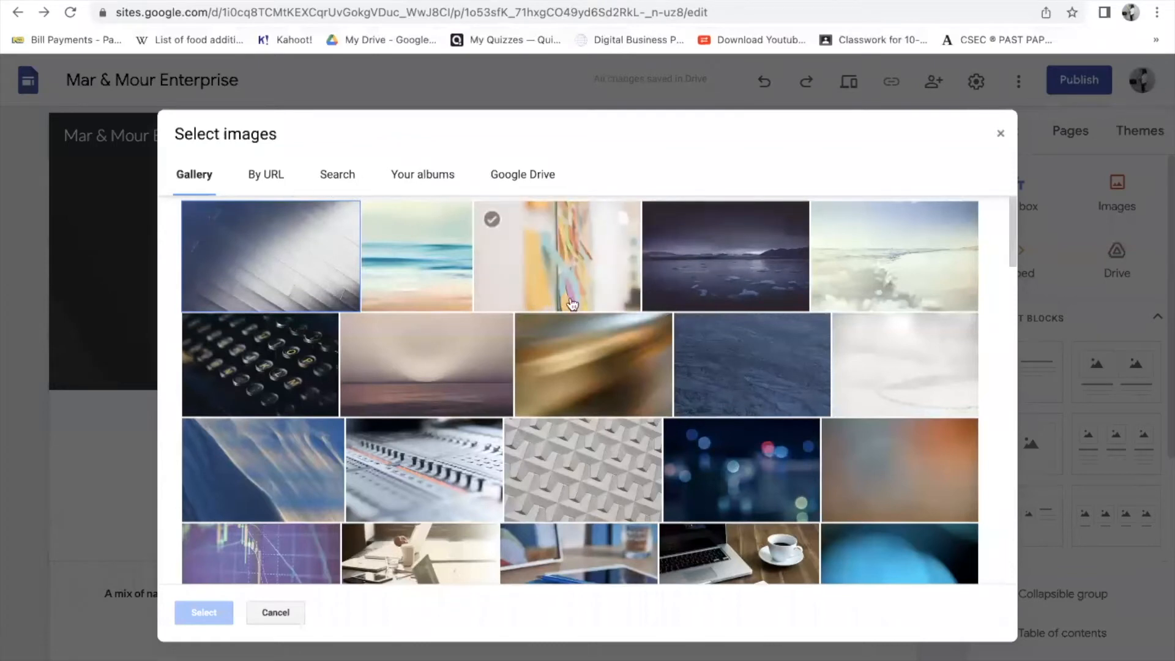
{"action": "left_click", "coordinate": [590, 260]}
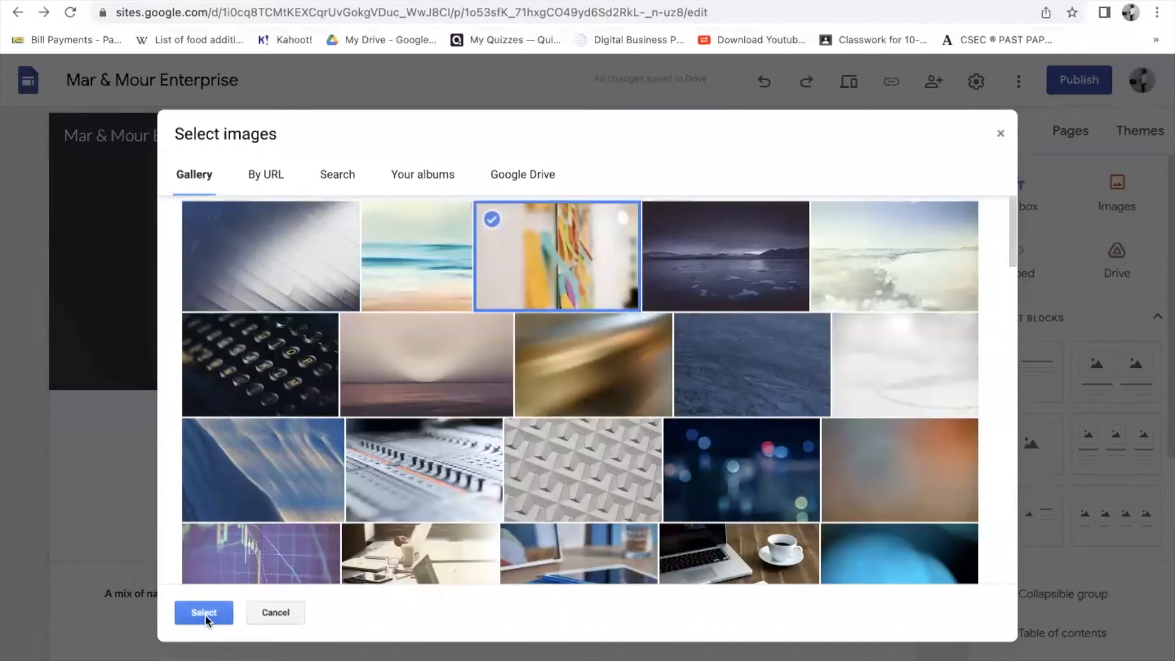
{"action": "left_click", "coordinate": [204, 613]}
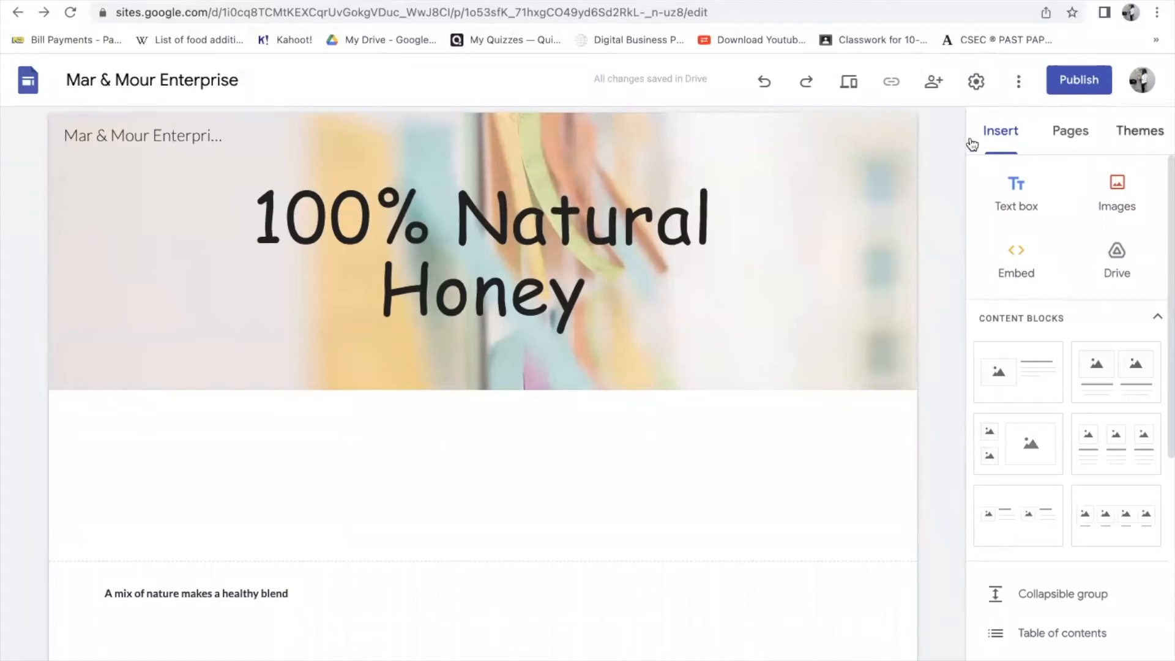
- Upload Picture 1.jpg to the page and drag it up into the header
{"action": "left_click", "coordinate": [1114, 191]}
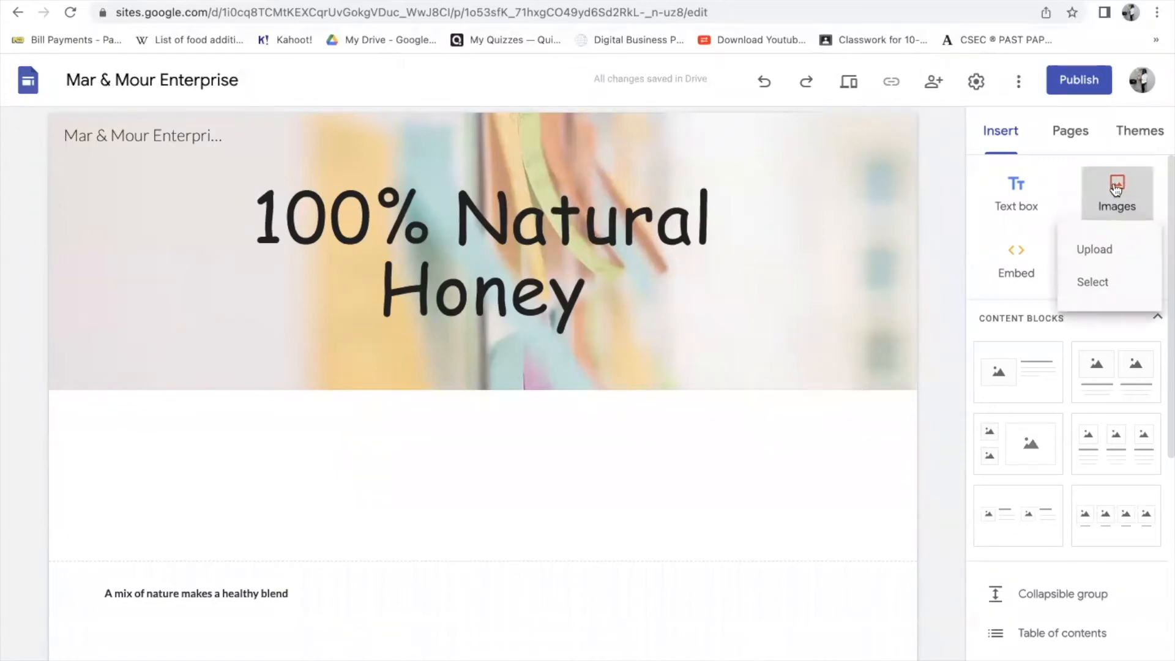
{"action": "left_click", "coordinate": [1105, 256]}
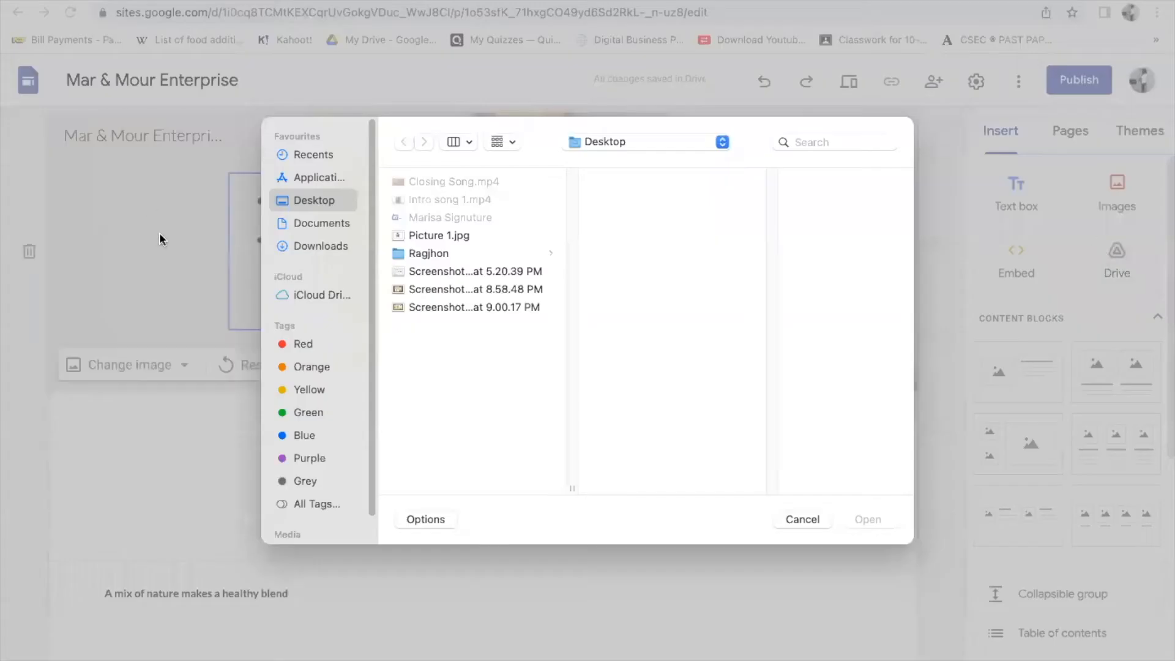
{"action": "left_click", "coordinate": [437, 237]}
{"action": "left_click", "coordinate": [868, 520]}
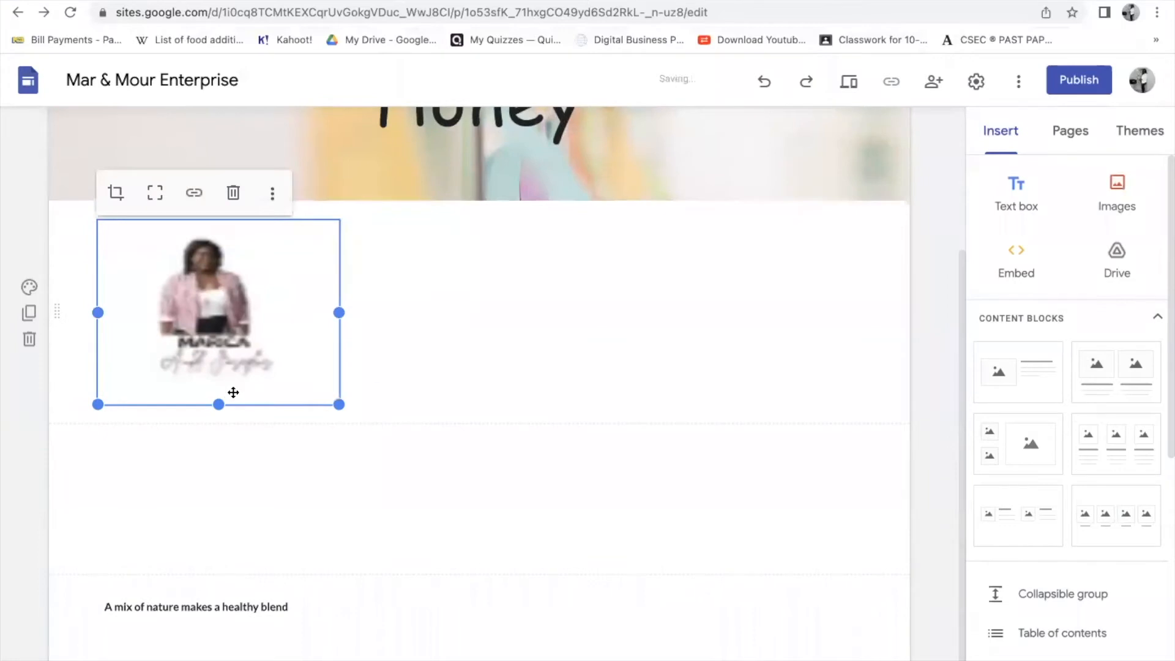
{"action": "scroll", "coordinate": [233, 392], "scroll_direction": "up", "scroll_amount": 3}
{"action": "left_click_drag", "start_coordinate": [235, 428], "coordinate": [669, 189]}
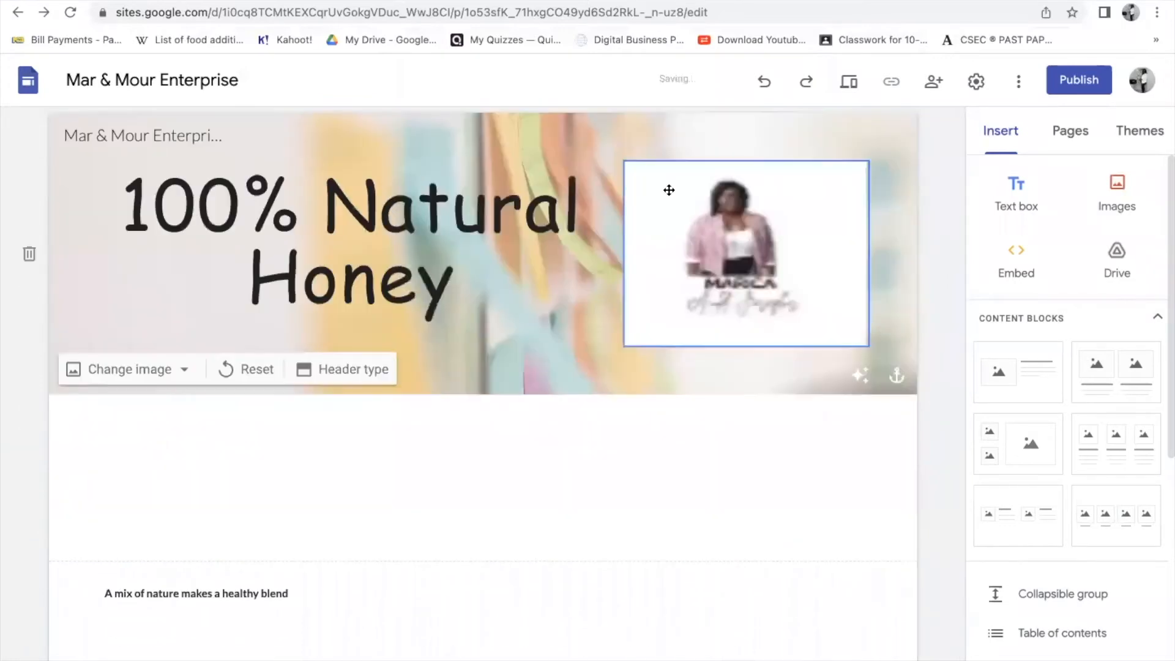
- Delete the inserted Picture 1.jpg from the header
{"action": "left_click", "coordinate": [669, 280]}
{"action": "left_click_drag", "start_coordinate": [752, 342], "coordinate": [746, 366]}
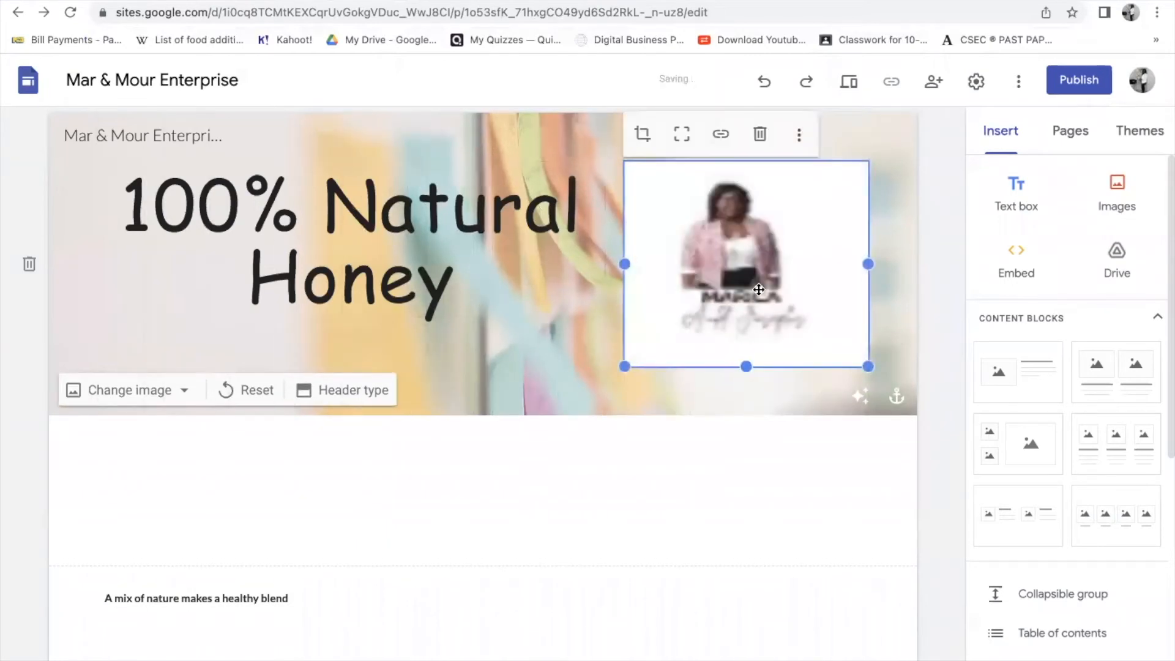
{"action": "left_click", "coordinate": [760, 134]}
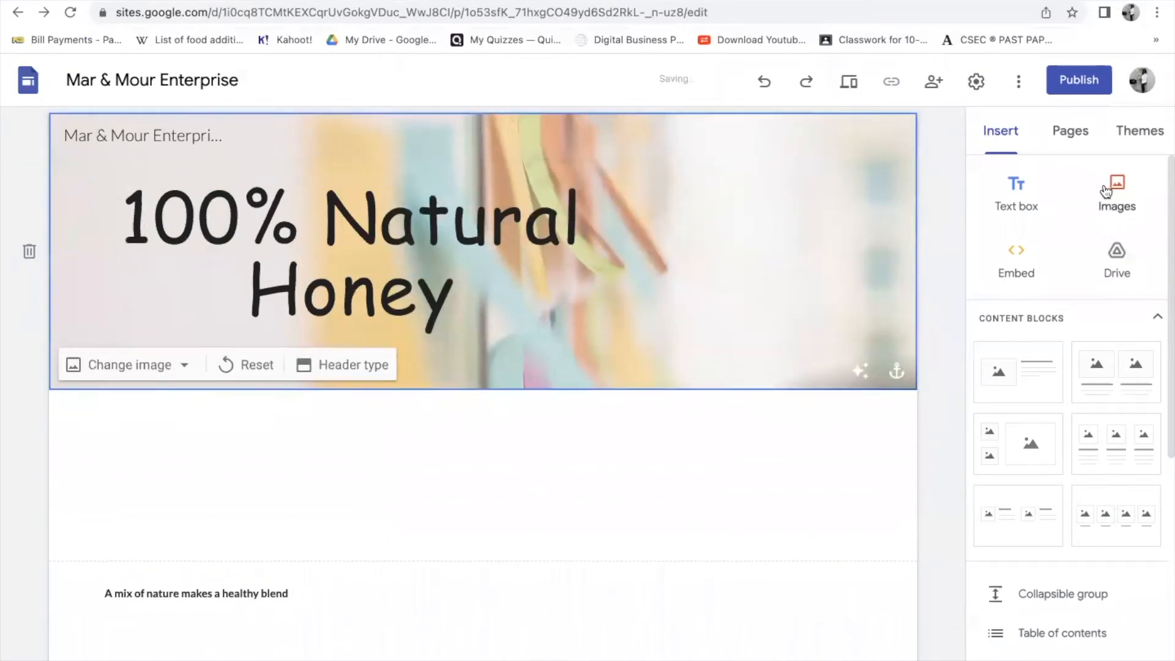
- Start a new image upload and preview candidates in the Documents Images folder
{"action": "left_click", "coordinate": [1116, 192]}
{"action": "left_click", "coordinate": [1095, 250]}
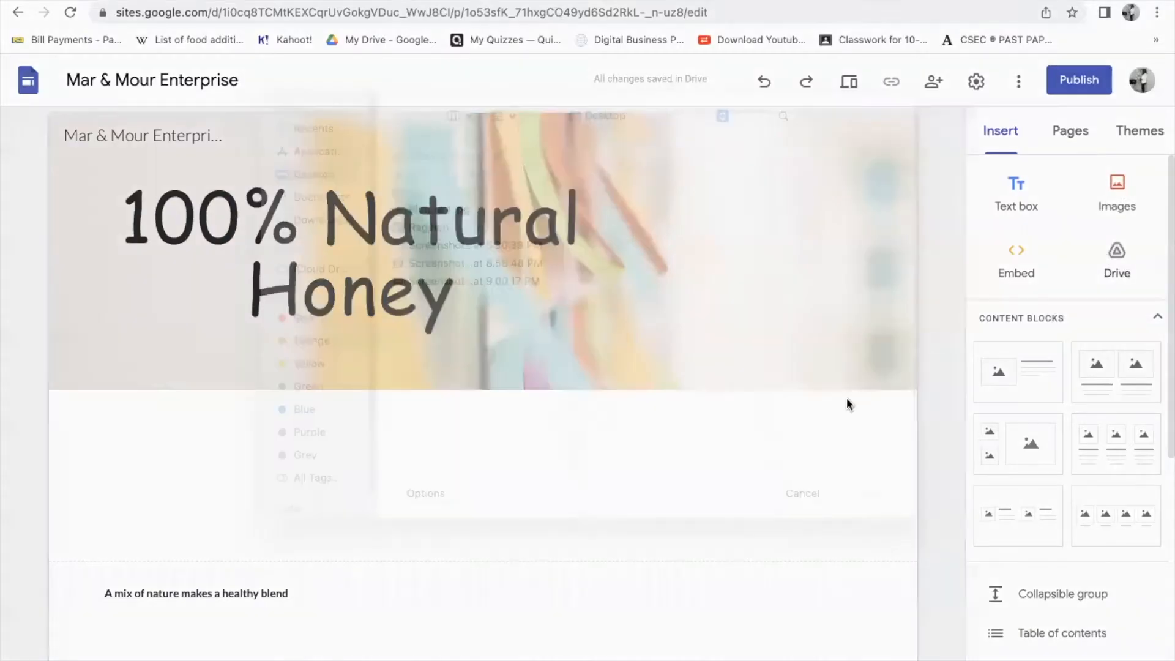
{"action": "left_click", "coordinate": [311, 224]}
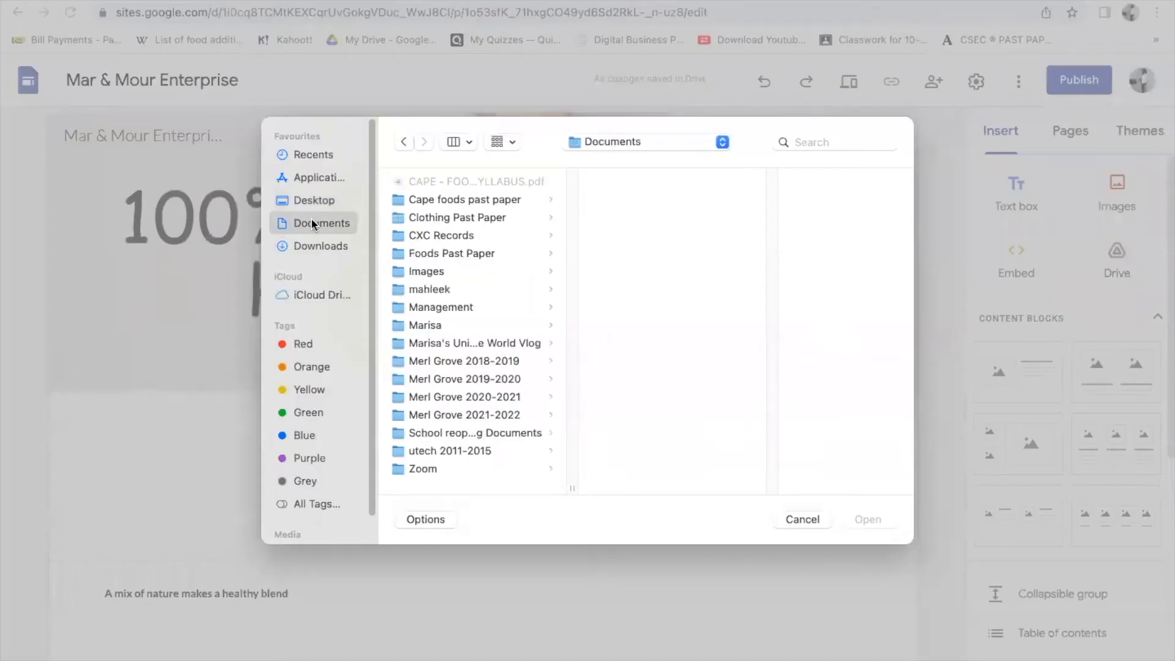
{"action": "left_click", "coordinate": [435, 272]}
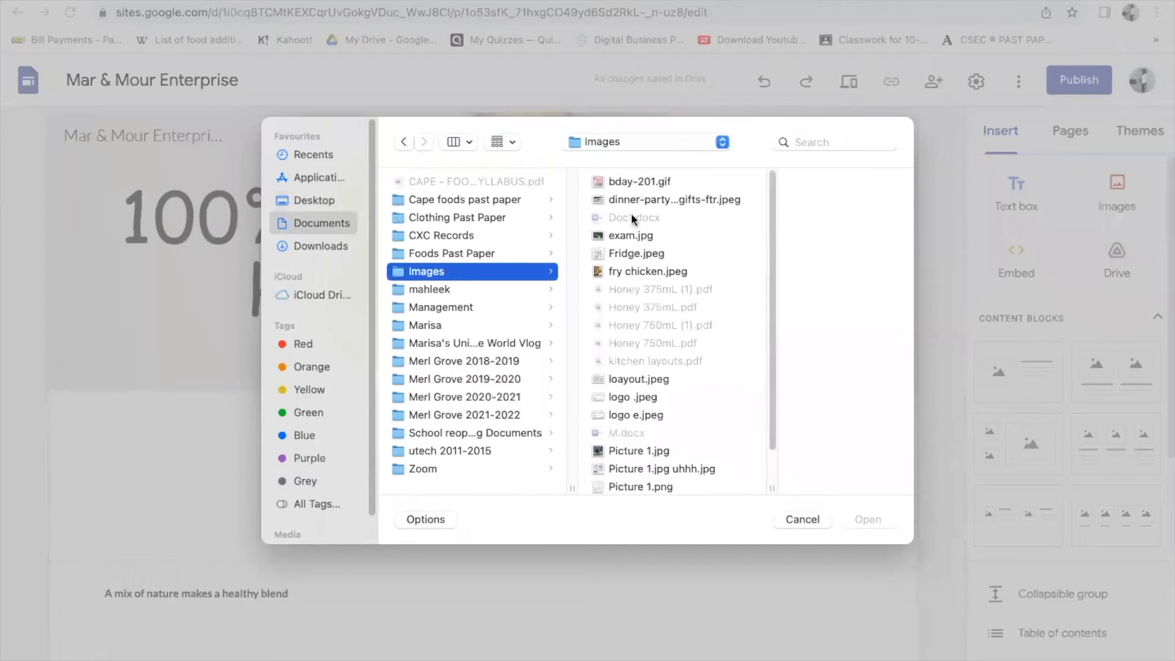
{"action": "left_click", "coordinate": [641, 451]}
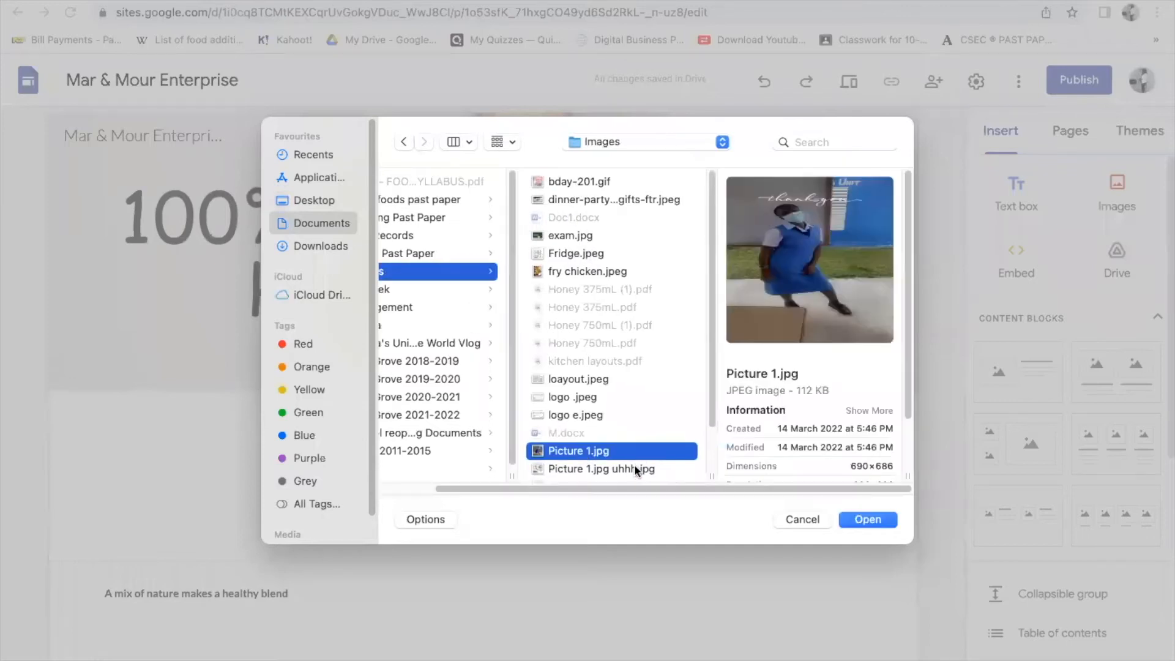
{"action": "left_click", "coordinate": [602, 414]}
{"action": "left_click", "coordinate": [608, 236]}
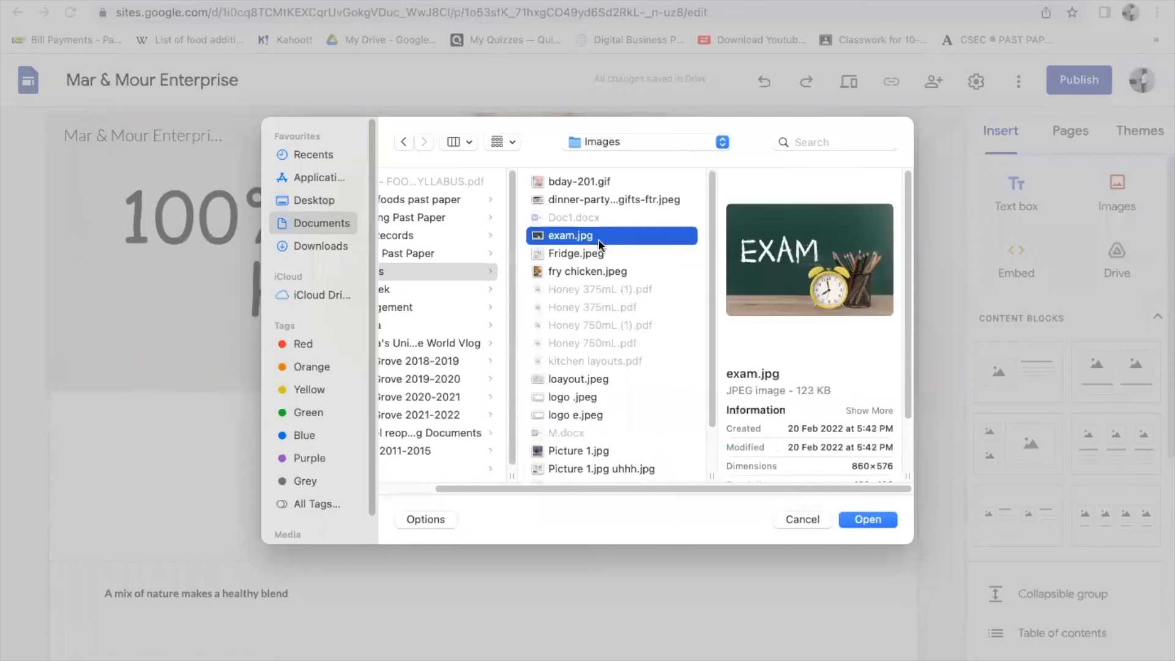
{"action": "left_click", "coordinate": [599, 252]}
{"action": "left_click", "coordinate": [592, 236]}
{"action": "scroll", "coordinate": [603, 355], "scroll_direction": "down", "scroll_amount": 2}
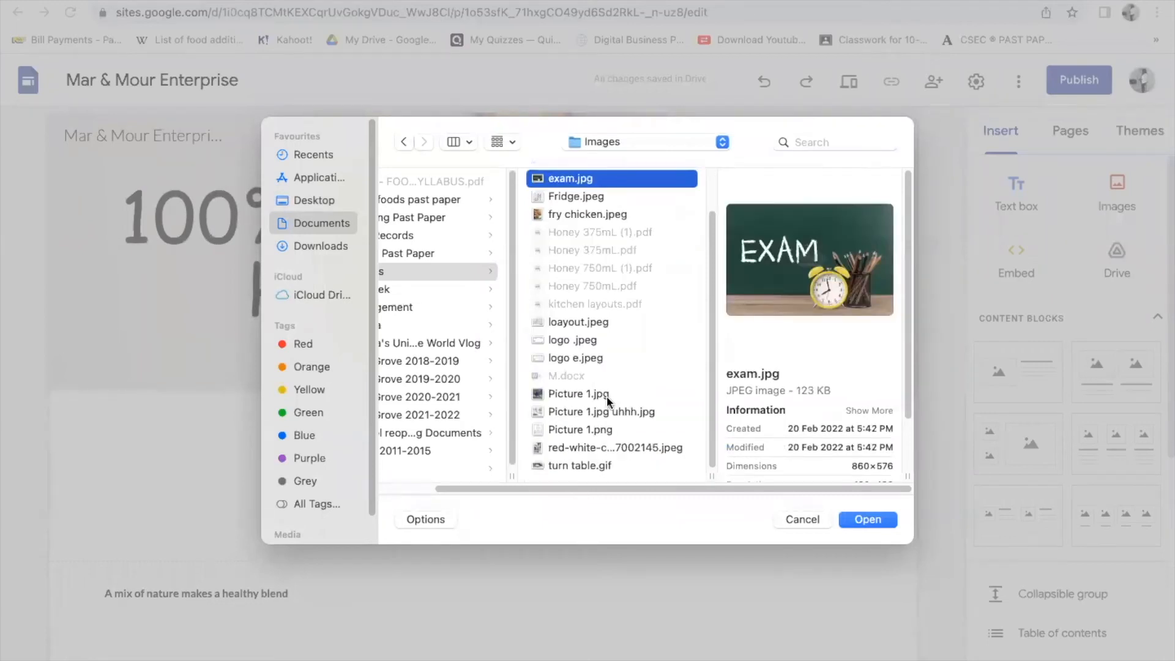
{"action": "left_click", "coordinate": [582, 431]}
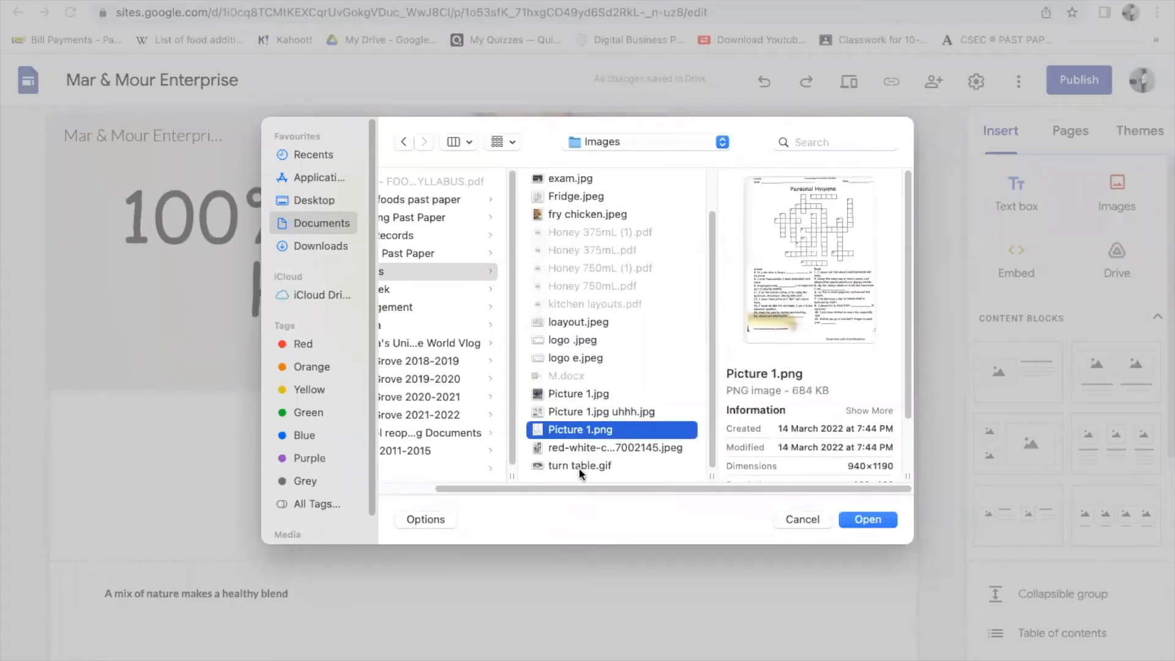
{"action": "left_click", "coordinate": [580, 467]}
{"action": "left_click", "coordinate": [571, 428]}
{"action": "left_click", "coordinate": [573, 411]}
{"action": "left_click", "coordinate": [573, 394]}
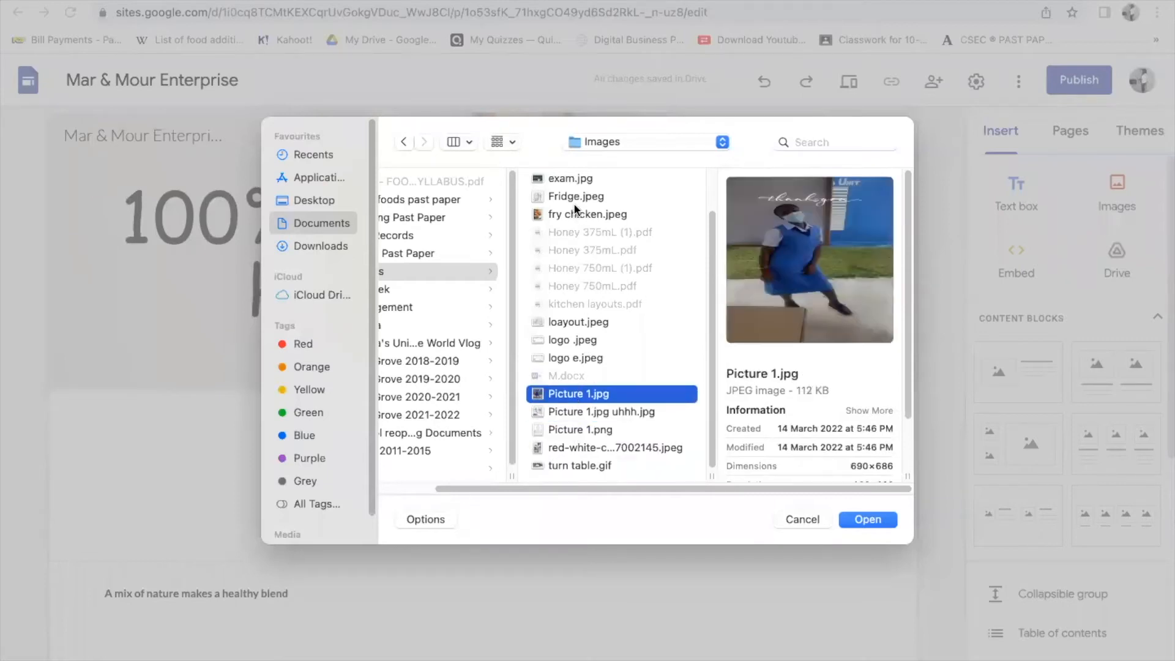
- Choose the picture PNG from the vlog folder instead
{"action": "left_click", "coordinate": [408, 287]}
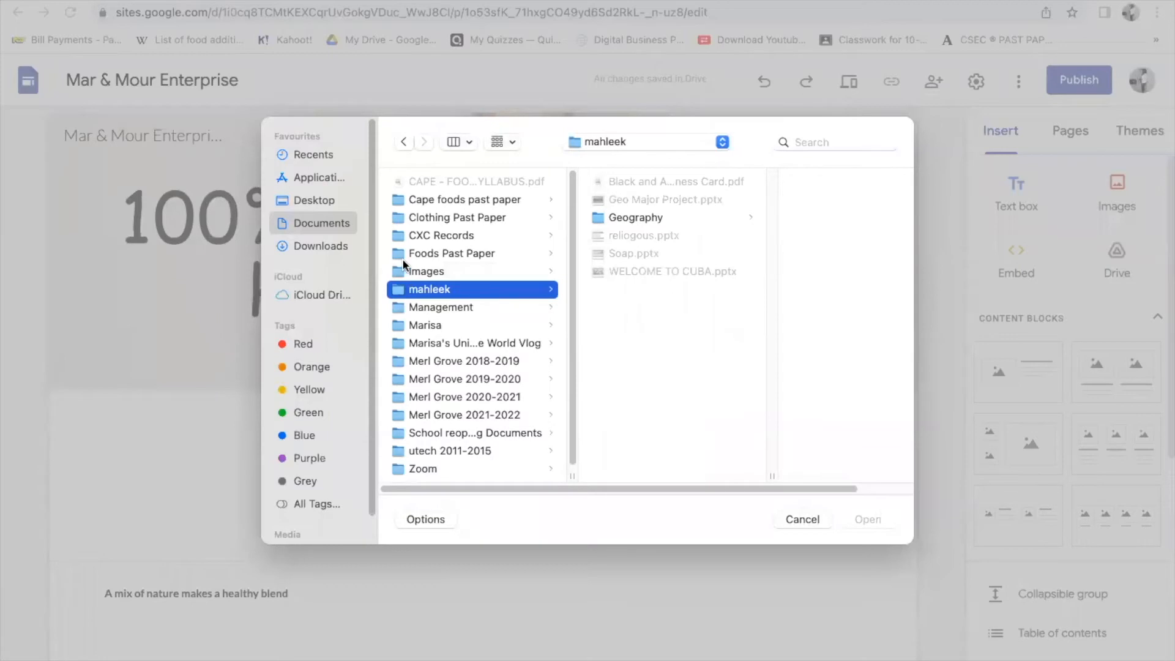
{"action": "left_click", "coordinate": [416, 268]}
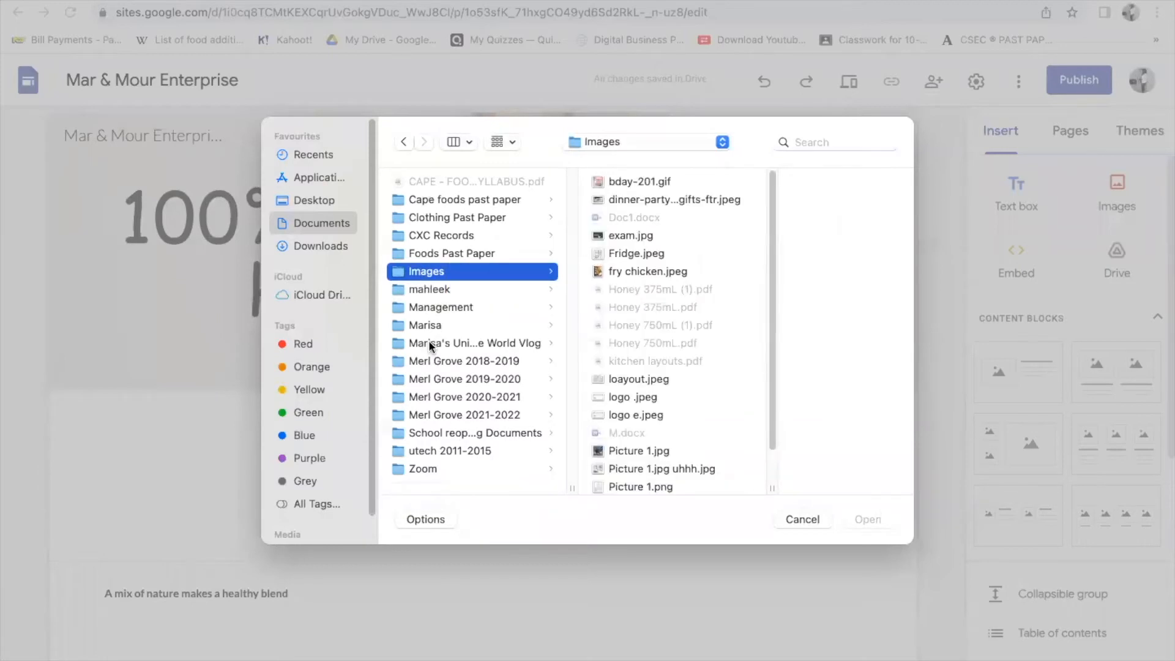
{"action": "left_click", "coordinate": [429, 340]}
{"action": "scroll", "coordinate": [644, 385], "scroll_direction": "down", "scroll_amount": 5}
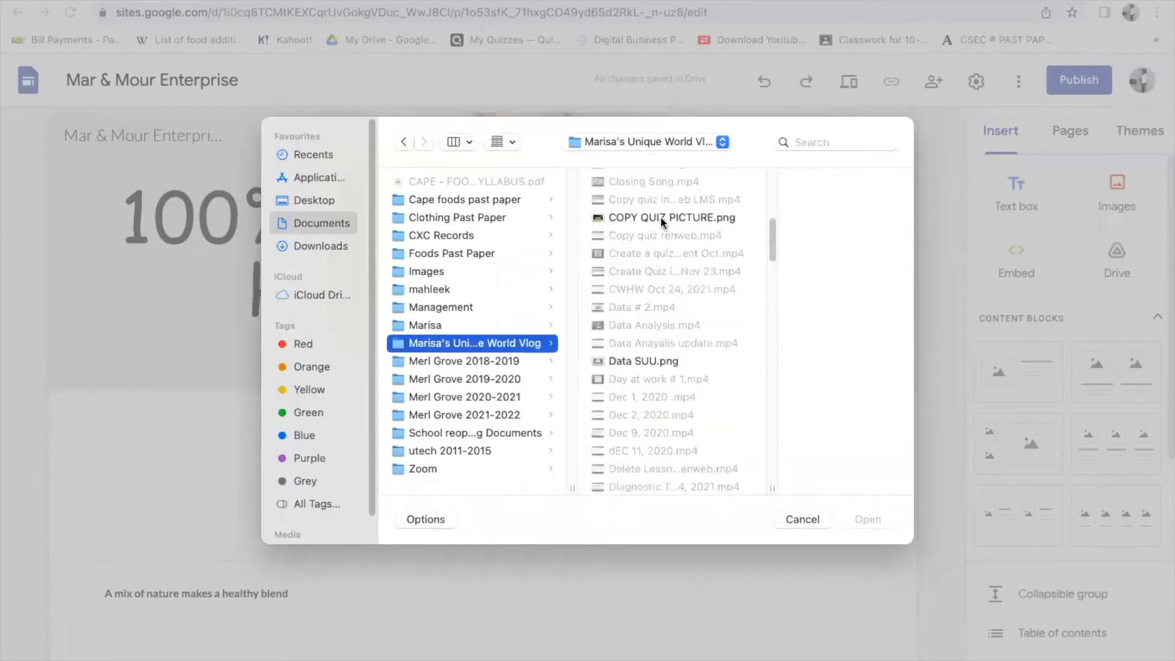
{"action": "scroll", "coordinate": [655, 342], "scroll_direction": "down", "scroll_amount": 10}
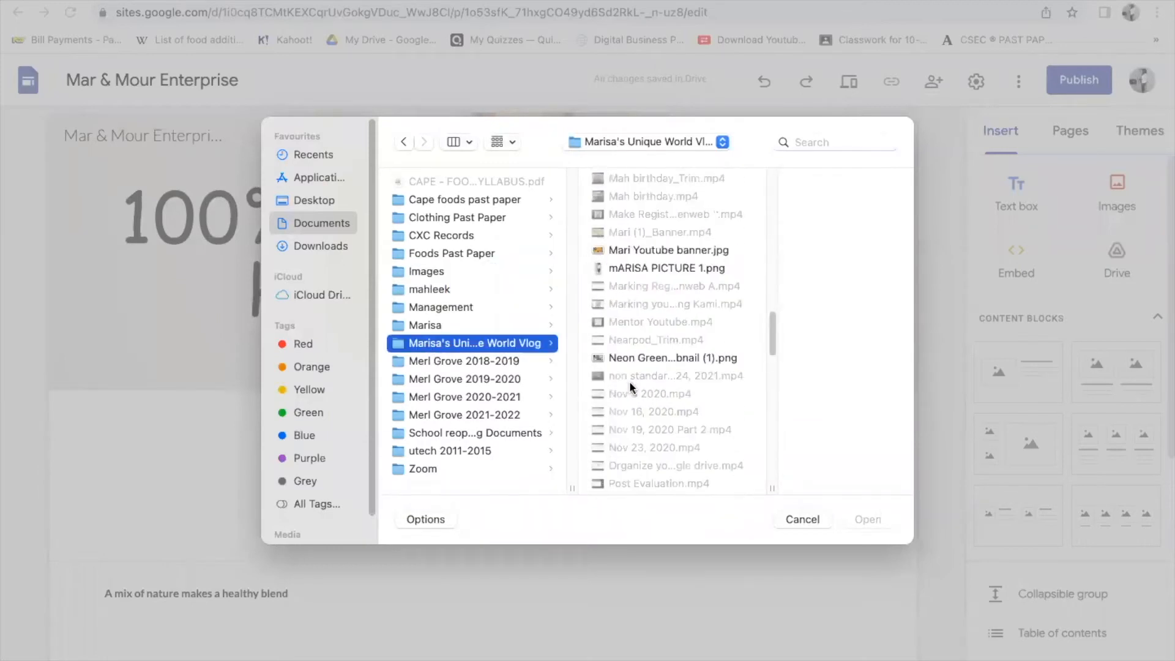
{"action": "left_click", "coordinate": [660, 263]}
- Insert the woman's photo and drag it into the header below the title
{"action": "left_click", "coordinate": [868, 518]}
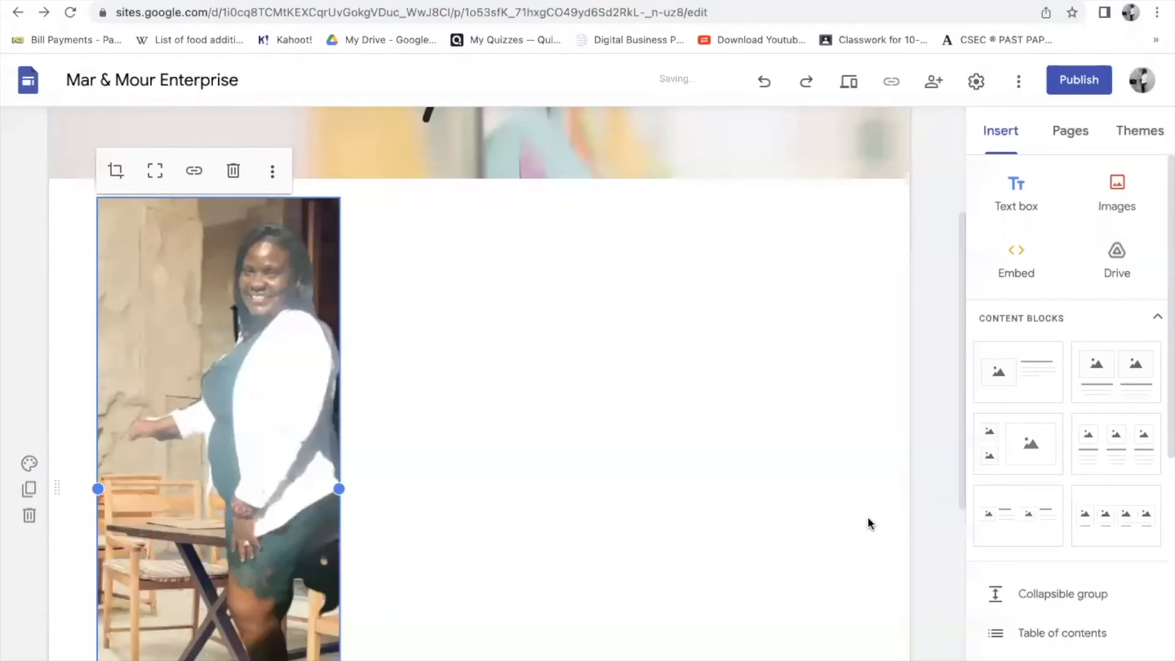
{"action": "scroll", "coordinate": [472, 493], "scroll_direction": "up", "scroll_amount": 5}
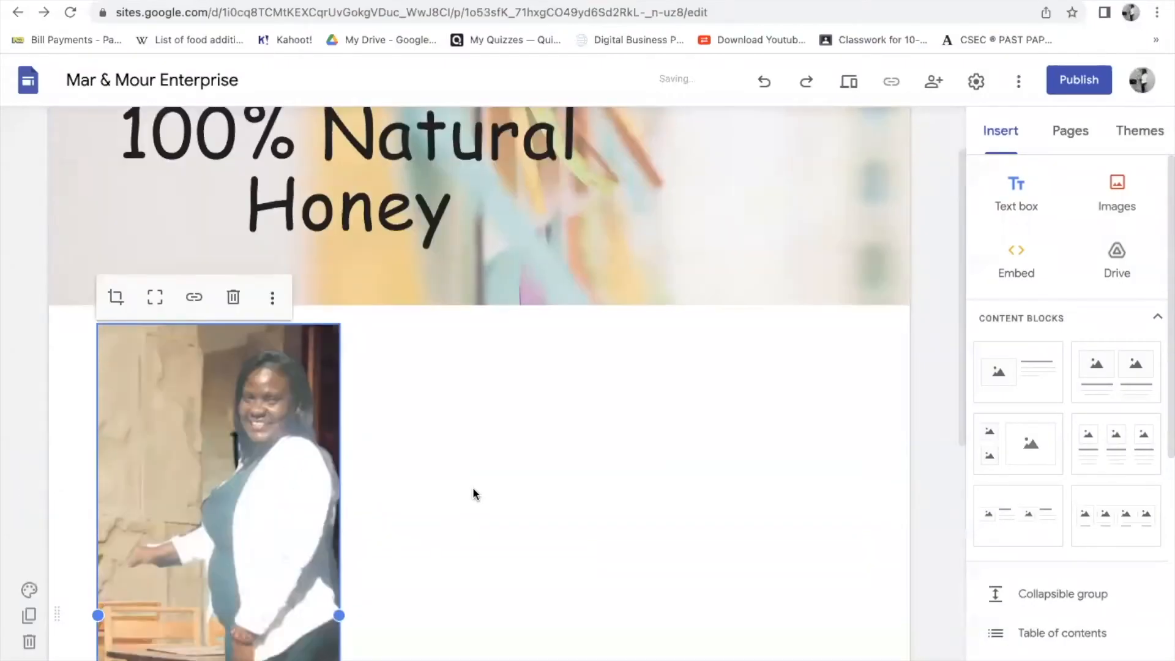
{"action": "left_click_drag", "start_coordinate": [260, 582], "coordinate": [689, 113]}
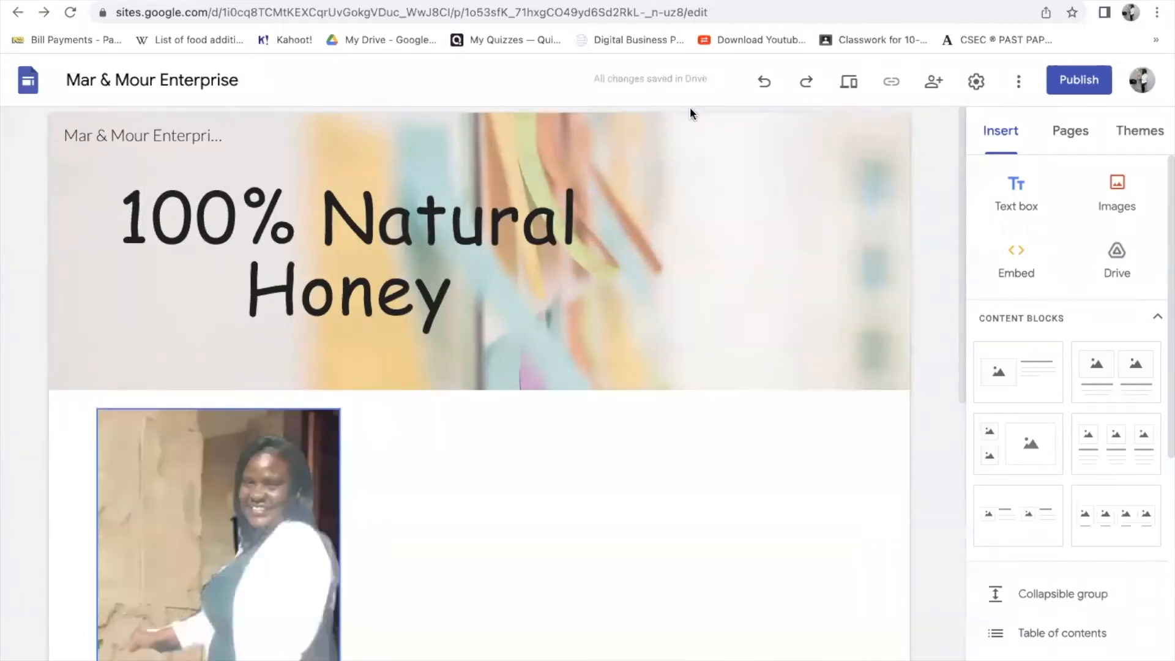
{"action": "left_click_drag", "start_coordinate": [228, 512], "coordinate": [730, 107]}
{"action": "left_click_drag", "start_coordinate": [322, 454], "coordinate": [305, 133]}
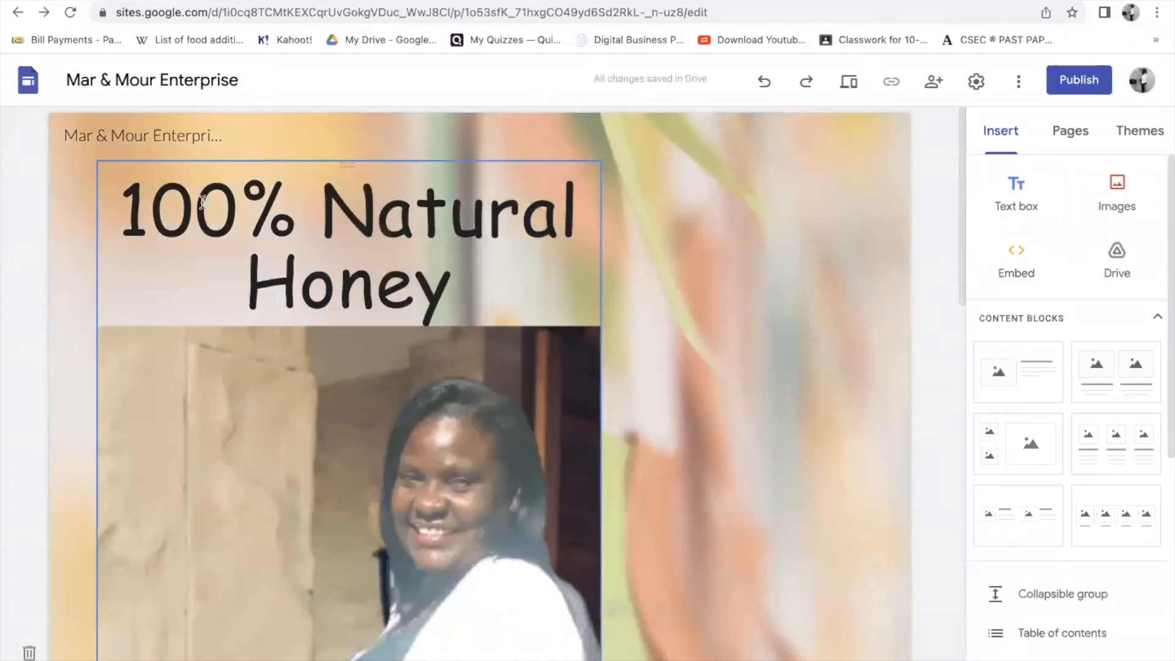
- Adjust the photo's crop handles so it sits right of centre, widened to fit
{"action": "scroll", "coordinate": [423, 493], "scroll_direction": "down", "scroll_amount": 8}
{"action": "left_click", "coordinate": [413, 472]}
{"action": "scroll", "coordinate": [413, 473], "scroll_direction": "up", "scroll_amount": 5}
{"action": "scroll", "coordinate": [419, 459], "scroll_direction": "down", "scroll_amount": 11}
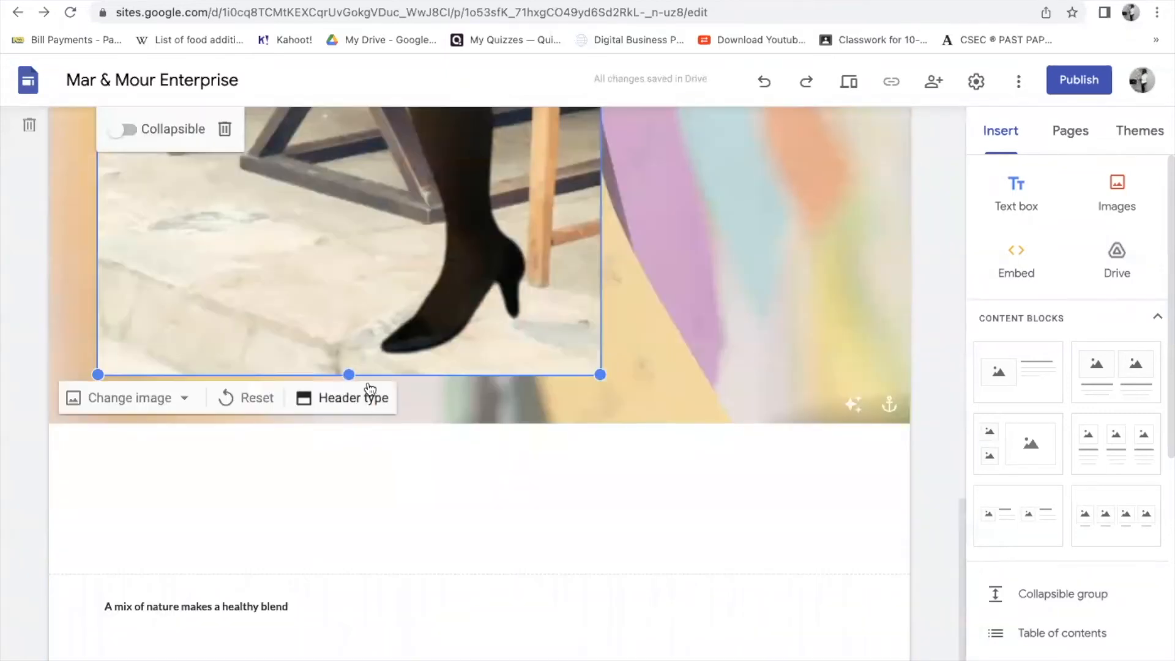
{"action": "left_click_drag", "start_coordinate": [96, 375], "coordinate": [361, 248]}
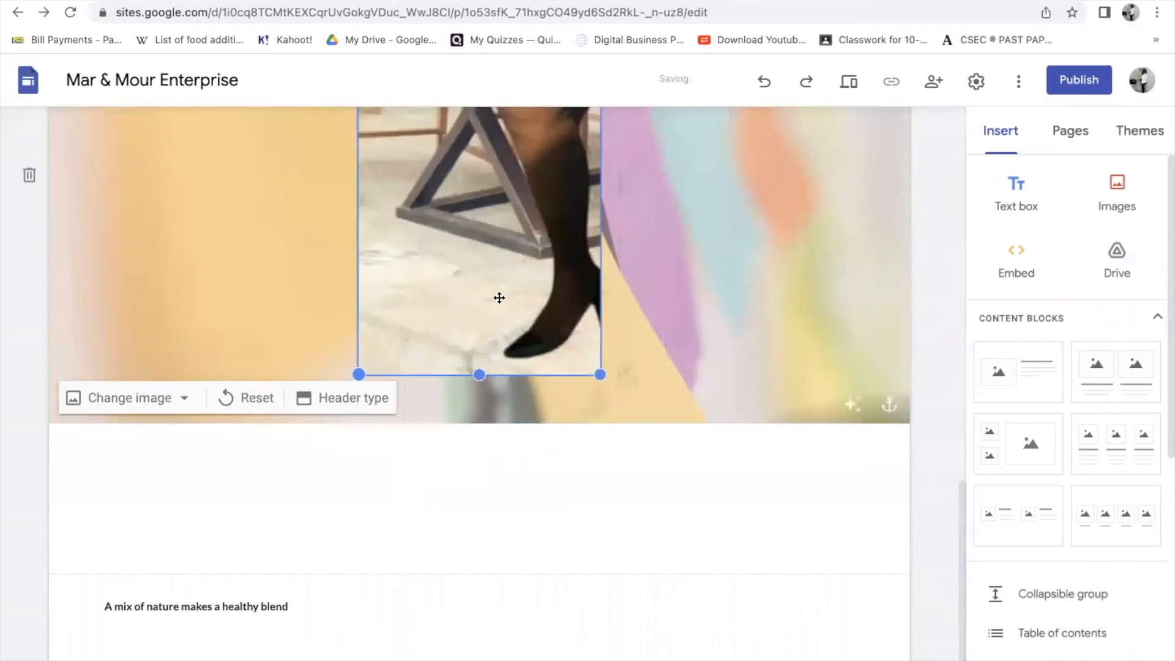
{"action": "scroll", "coordinate": [657, 322], "scroll_direction": "up", "scroll_amount": 5}
{"action": "left_click_drag", "start_coordinate": [601, 250], "coordinate": [731, 272]}
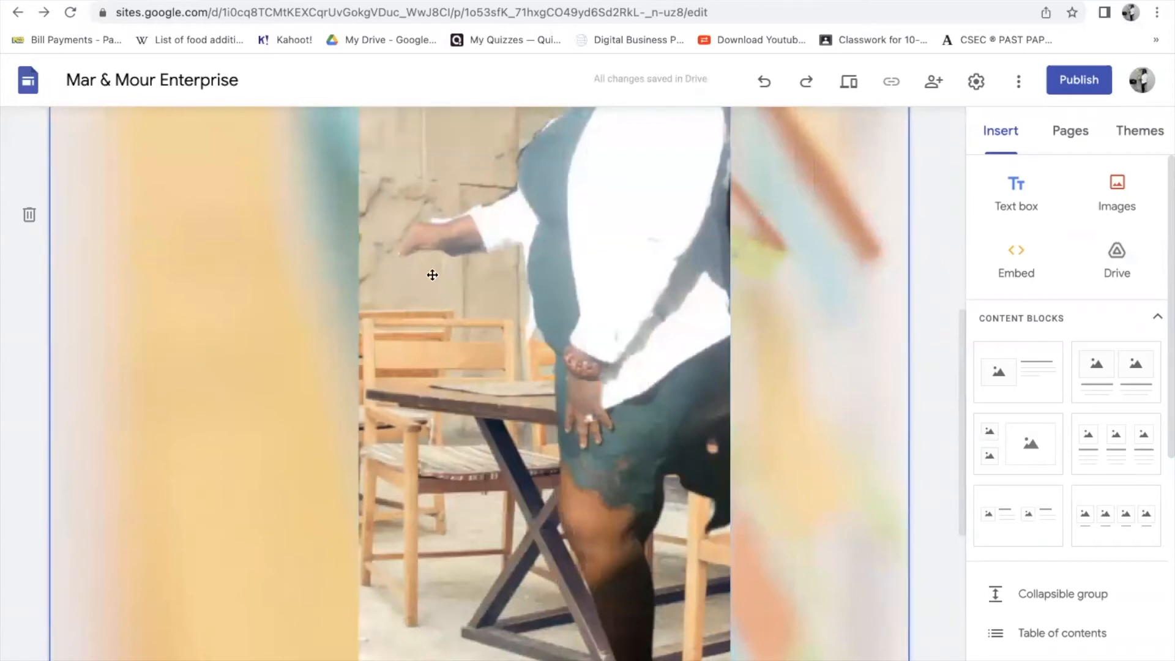
{"action": "scroll", "coordinate": [687, 437], "scroll_direction": "up", "scroll_amount": 8}
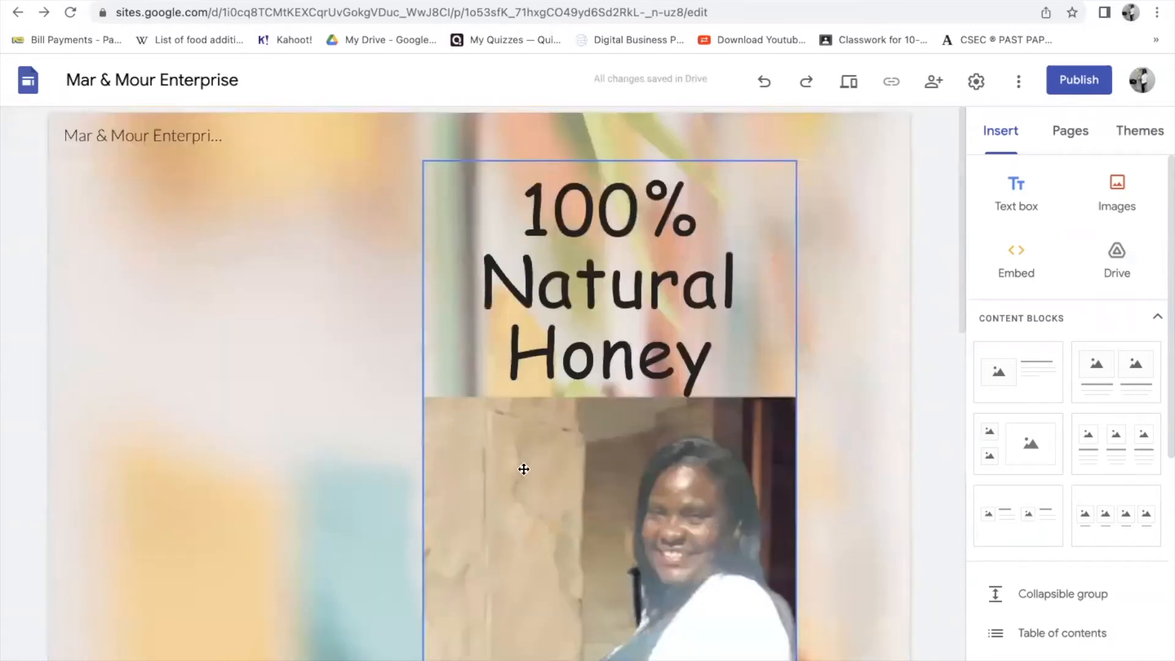
{"action": "scroll", "coordinate": [523, 469], "scroll_direction": "down", "scroll_amount": 8}
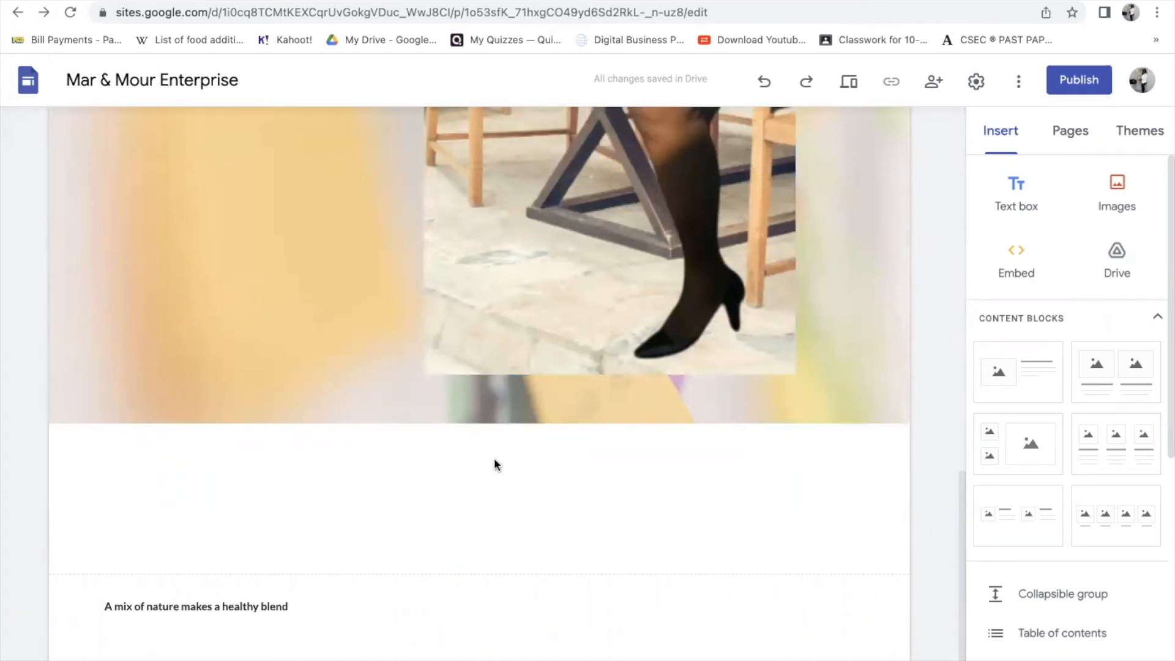
{"action": "scroll", "coordinate": [493, 465], "scroll_direction": "up", "scroll_amount": 8}
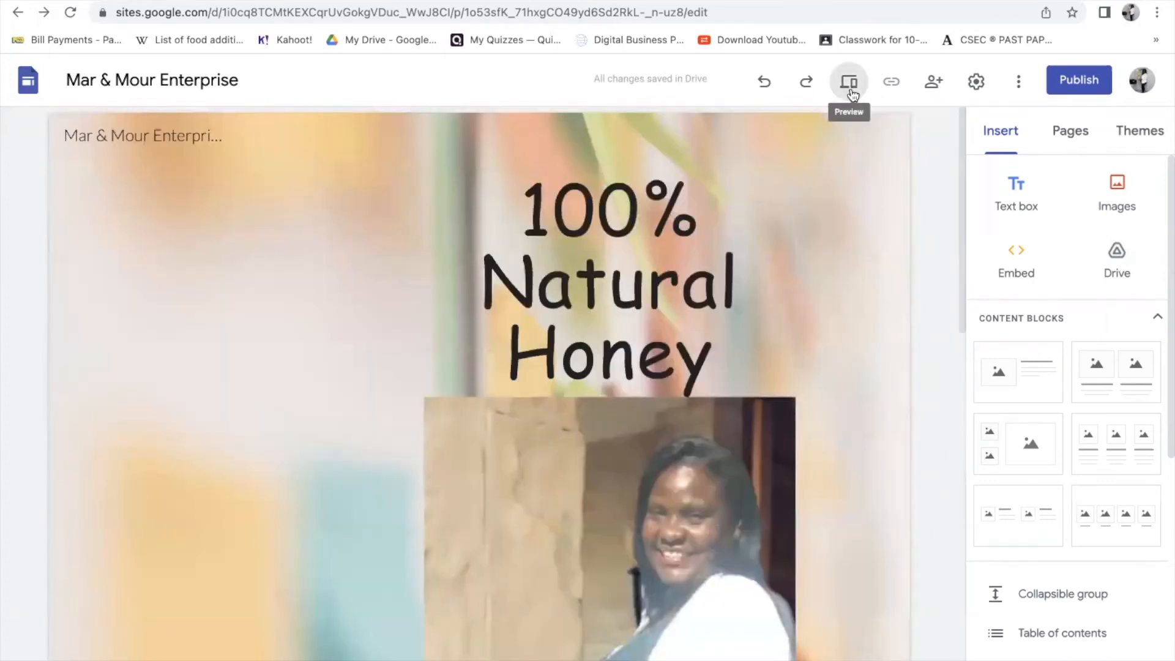
{"action": "left_click", "coordinate": [849, 86]}
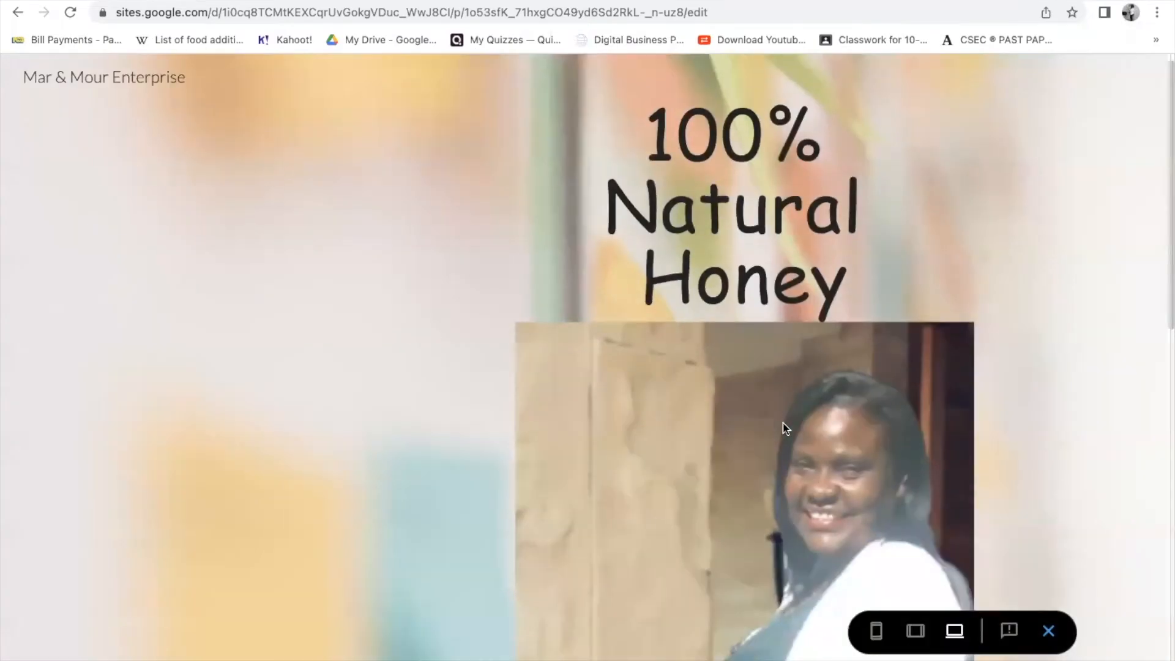
{"action": "scroll", "coordinate": [784, 423], "scroll_direction": "down", "scroll_amount": 1}
{"action": "scroll", "coordinate": [761, 420], "scroll_direction": "up", "scroll_amount": 2}
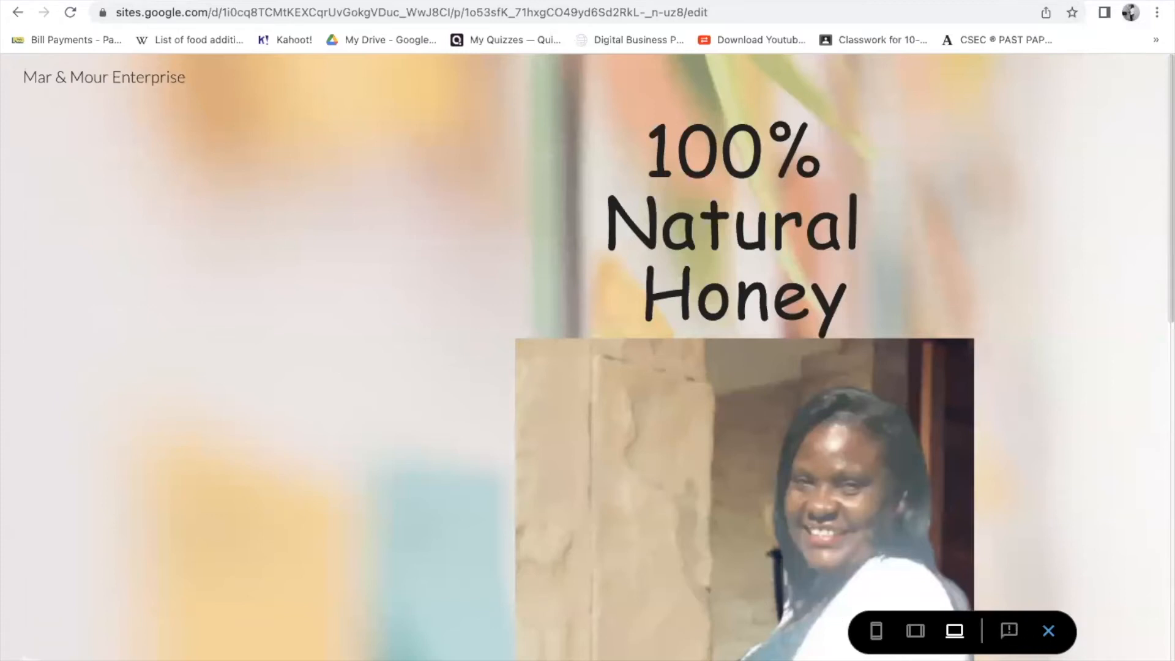
{"action": "left_click", "coordinate": [1048, 631]}
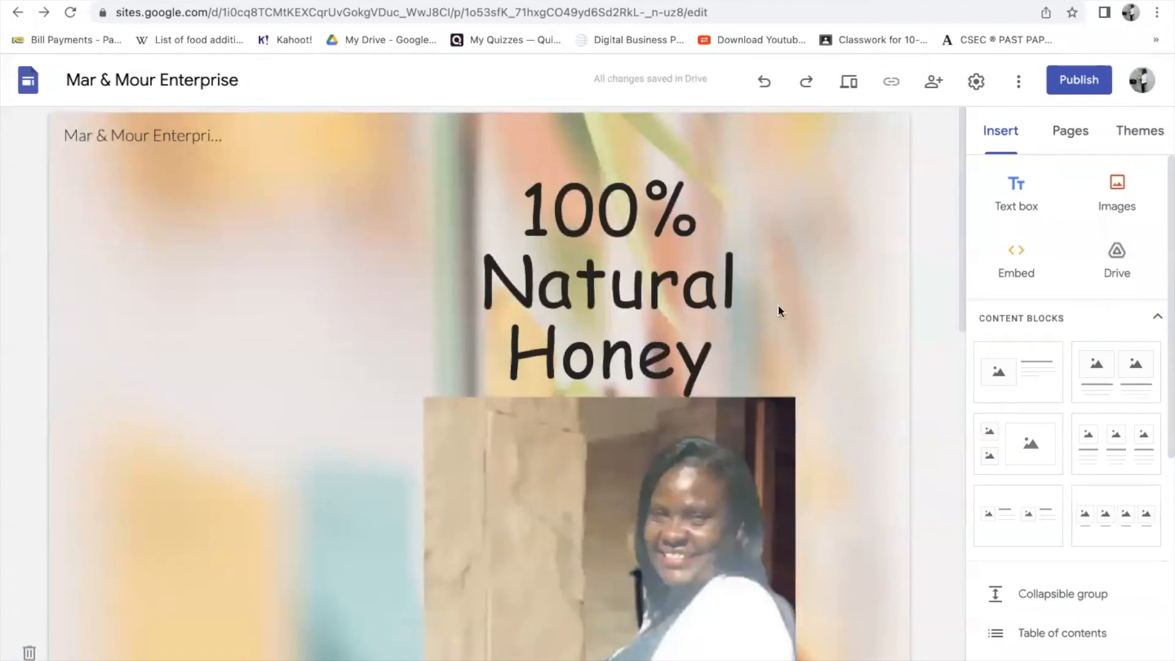
- Undo four layout changes to bring the photo back below the header, then try resizing it
{"action": "left_click", "coordinate": [764, 84]}
{"action": "left_click", "coordinate": [764, 84]}
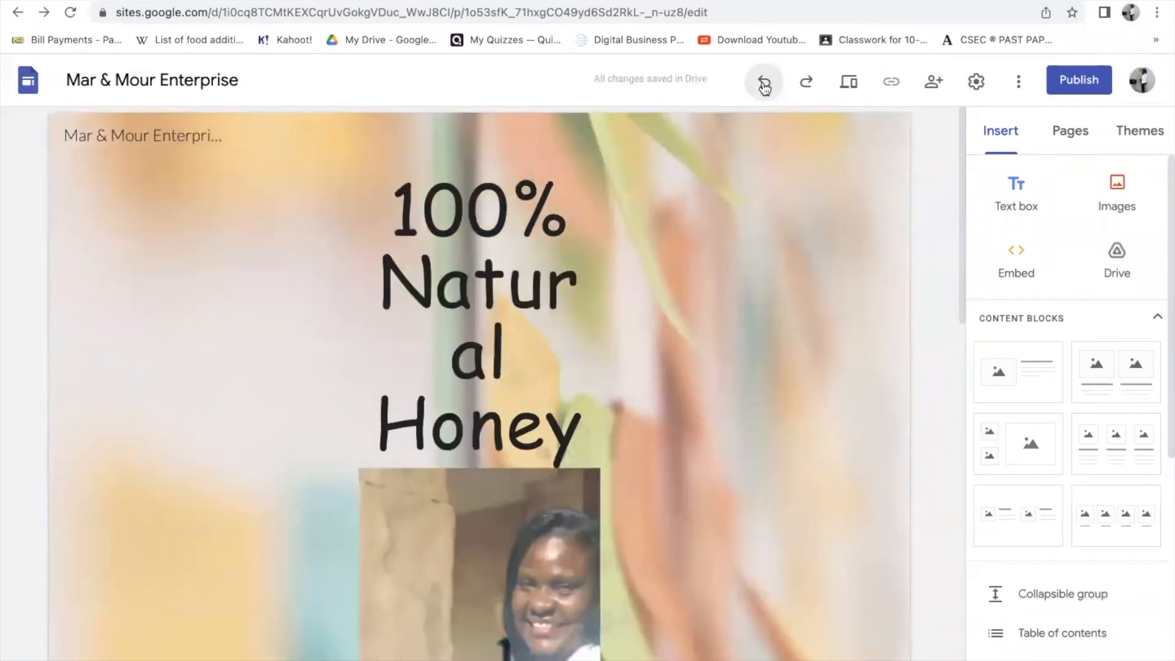
{"action": "left_click", "coordinate": [765, 85]}
{"action": "left_click", "coordinate": [764, 84]}
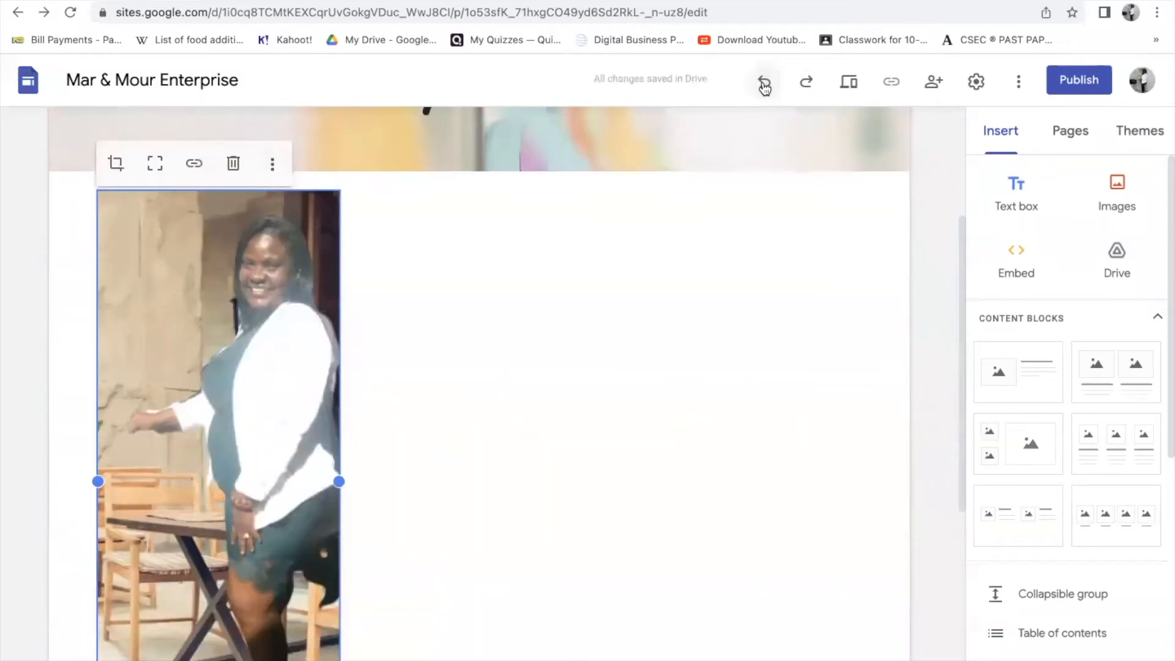
{"action": "left_click_drag", "start_coordinate": [341, 481], "coordinate": [366, 480]}
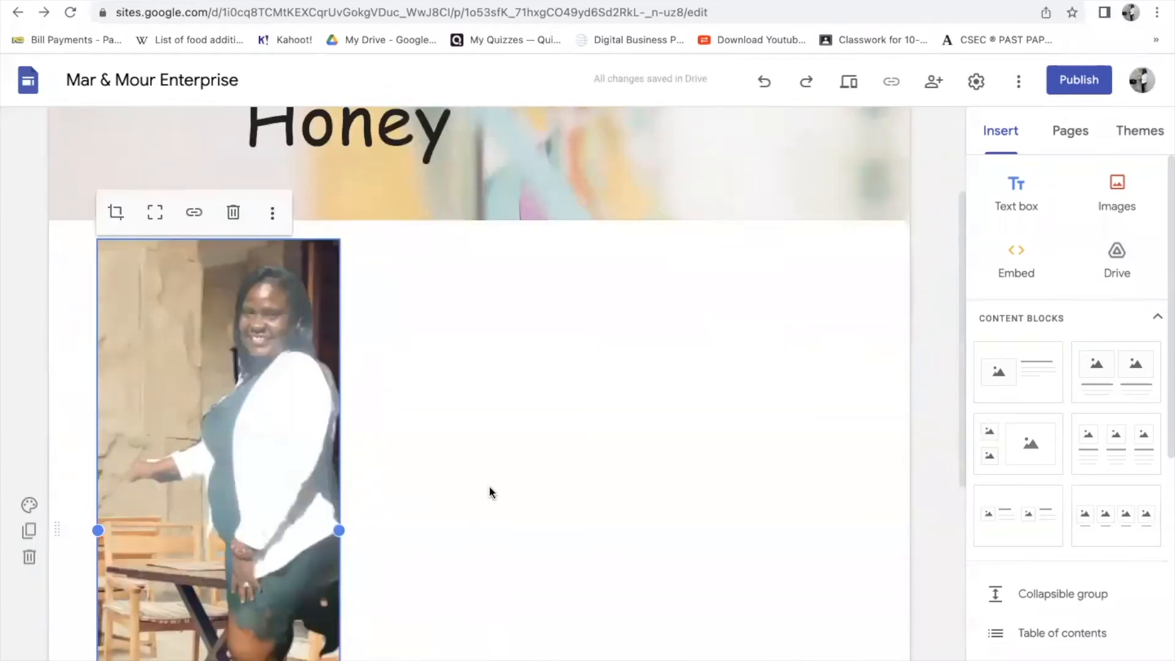
{"action": "scroll", "coordinate": [367, 459], "scroll_direction": "down", "scroll_amount": 7}
{"action": "mouse_move", "coordinate": [338, 404]}
{"action": "left_mouse_down"}
{"action": "mouse_move", "coordinate": [325, 330]}
{"action": "mouse_move", "coordinate": [320, 360]}
{"action": "mouse_move", "coordinate": [353, 388]}
{"action": "left_mouse_up"}
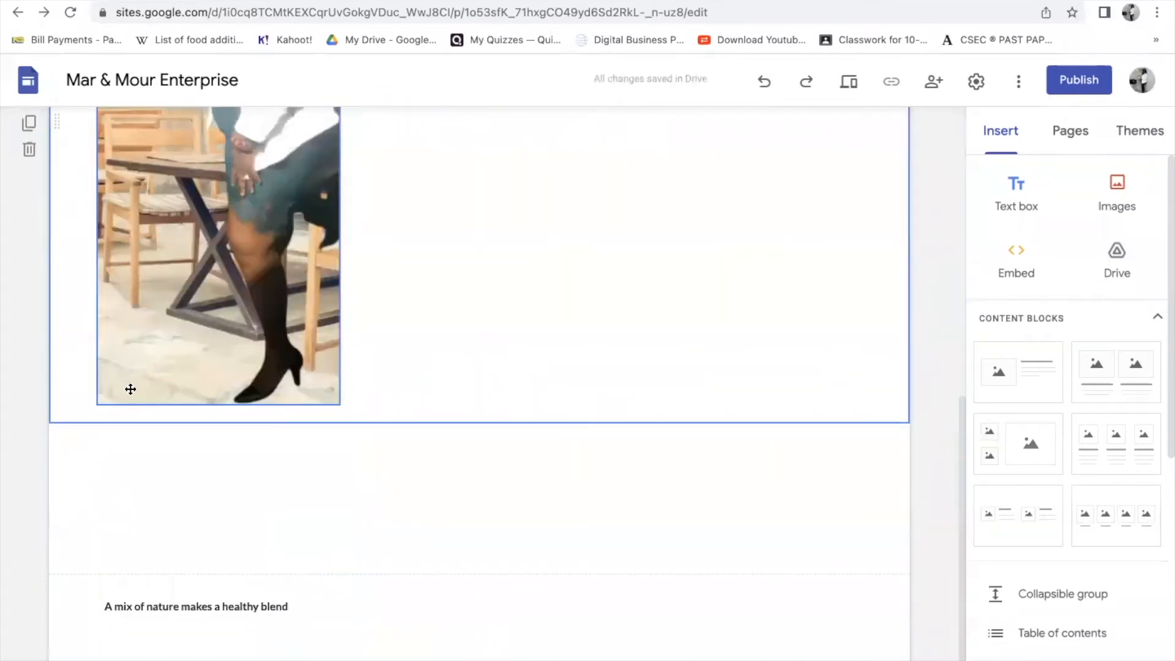
{"action": "mouse_move", "coordinate": [218, 350]}
{"action": "left_mouse_down"}
{"action": "mouse_move", "coordinate": [226, 366]}
{"action": "mouse_move", "coordinate": [210, 363]}
{"action": "left_mouse_up"}
{"action": "scroll", "coordinate": [209, 349], "scroll_direction": "up", "scroll_amount": 6}
{"action": "scroll", "coordinate": [167, 480], "scroll_direction": "down", "scroll_amount": 10}
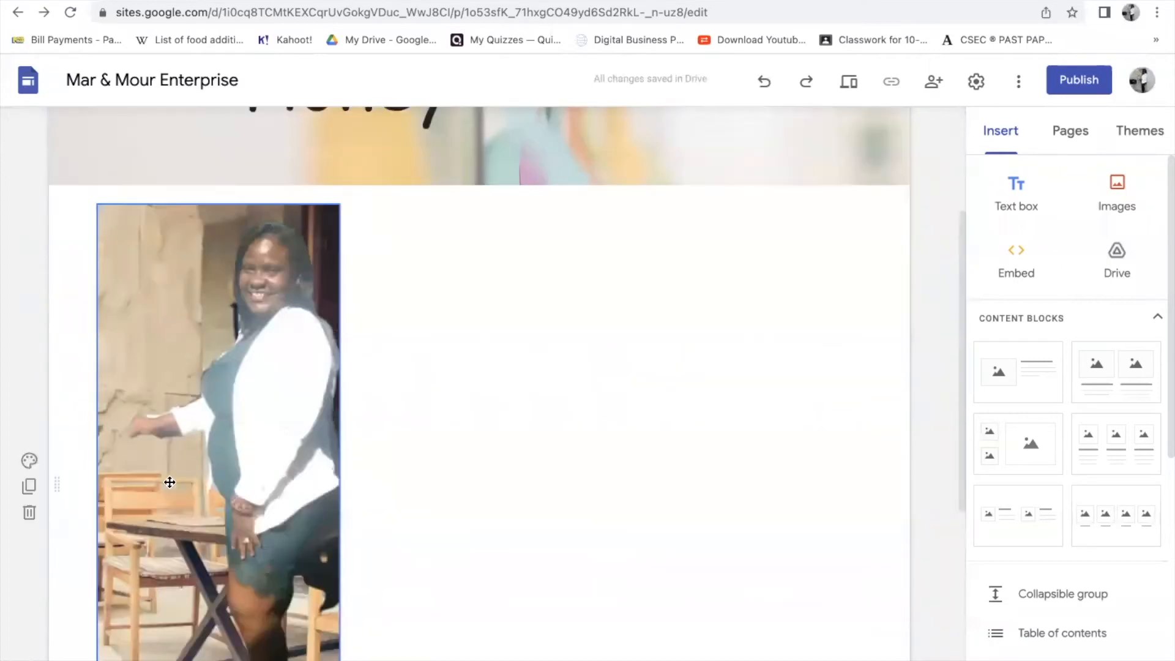
- Undo the photo's trim and move, then place it in the header right of the title
{"action": "left_click", "coordinate": [163, 385]}
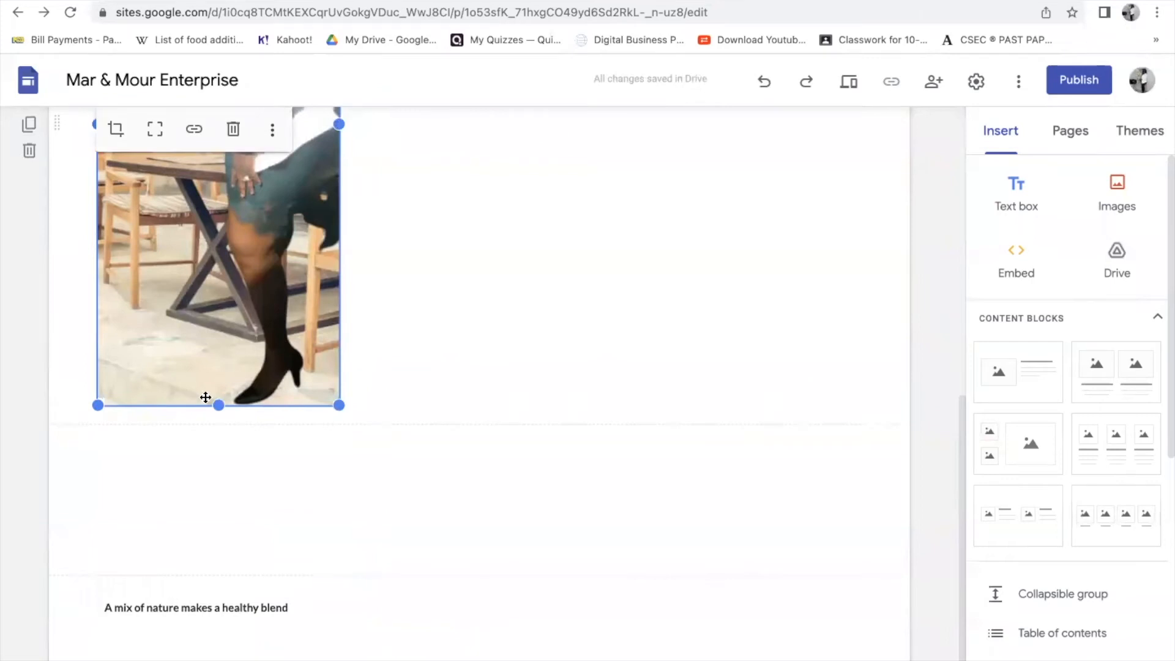
{"action": "left_click_drag", "start_coordinate": [222, 404], "coordinate": [291, 220]}
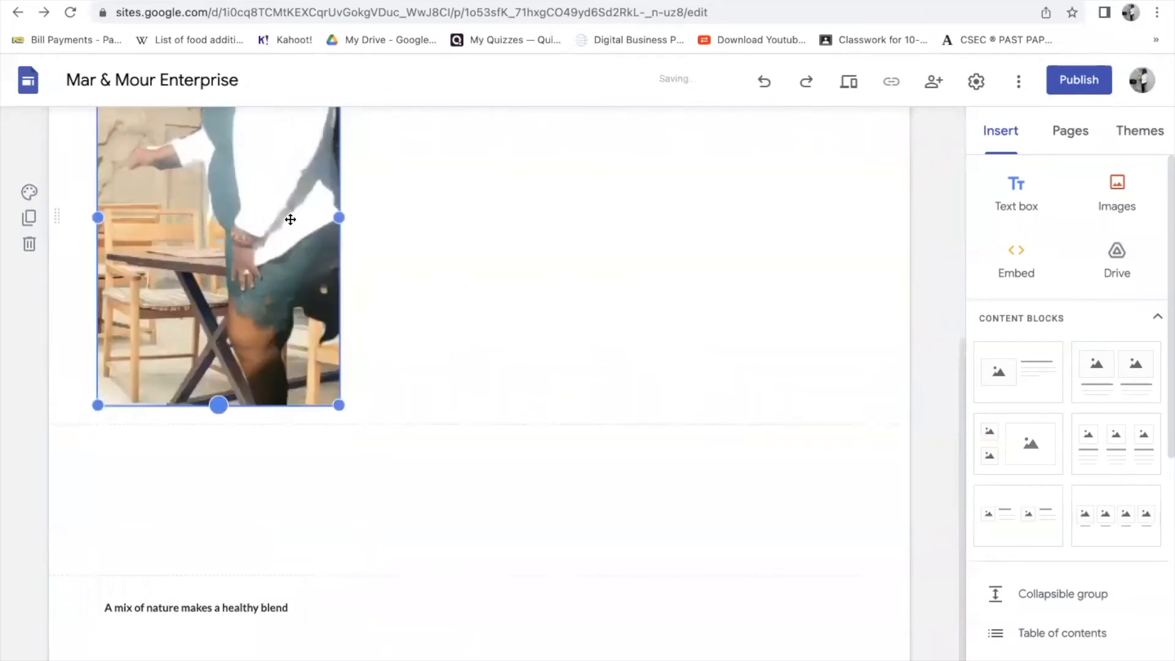
{"action": "left_click_drag", "start_coordinate": [224, 397], "coordinate": [287, 330]}
{"action": "left_click", "coordinate": [331, 409]}
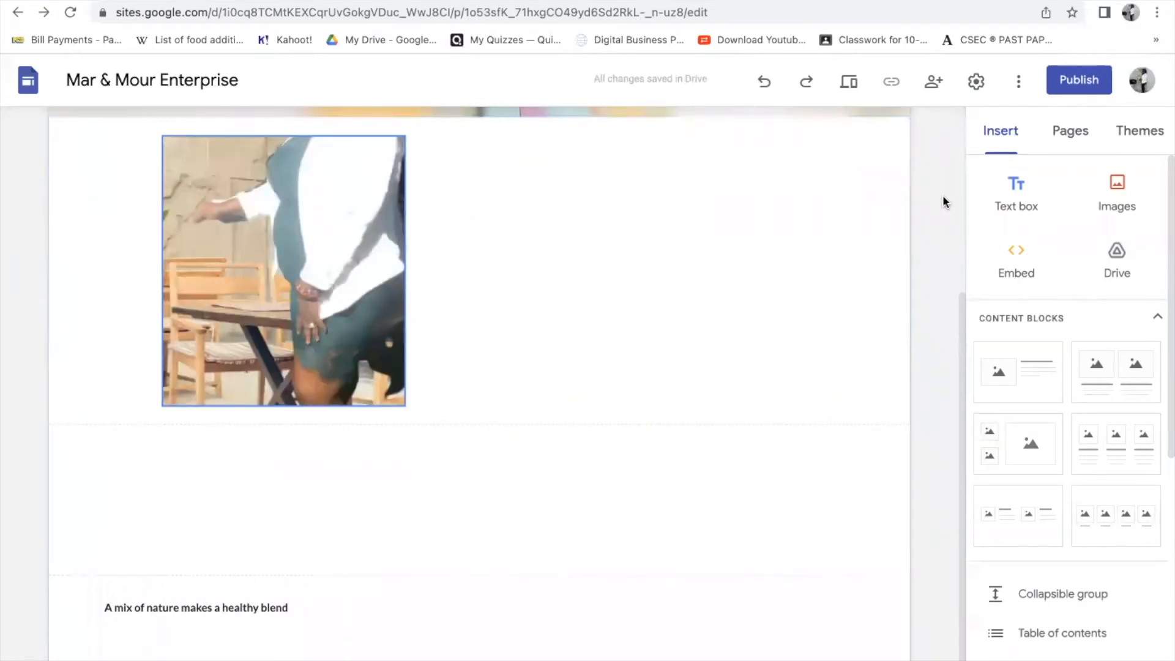
{"action": "left_click", "coordinate": [764, 82]}
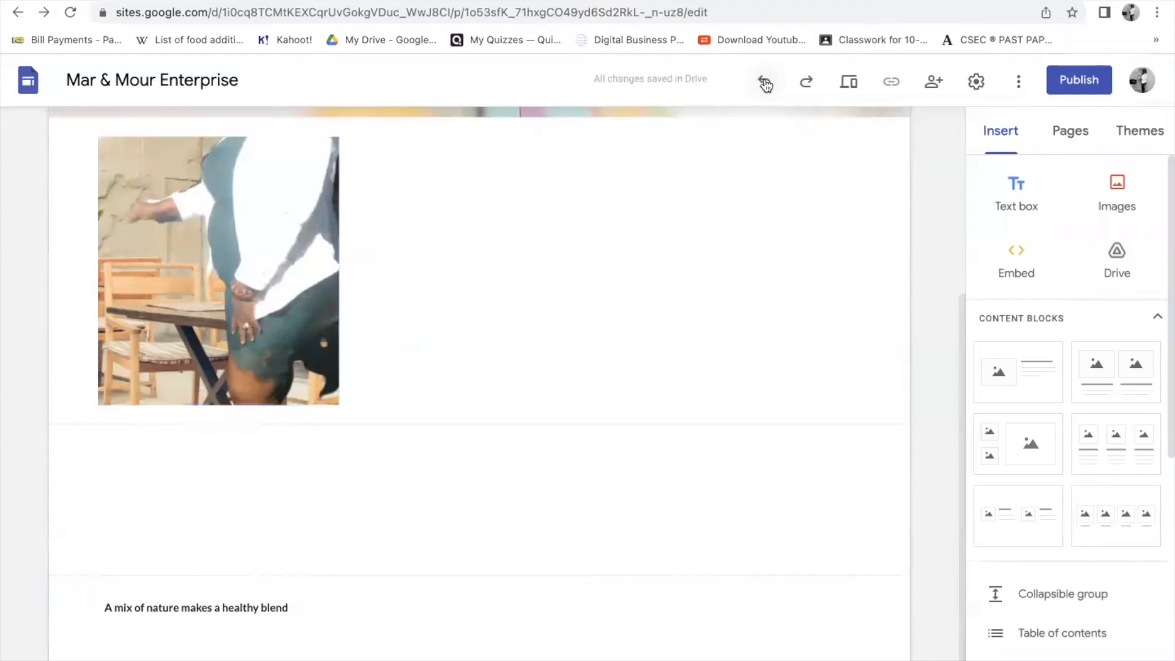
{"action": "left_click", "coordinate": [765, 82]}
{"action": "left_click", "coordinate": [764, 83]}
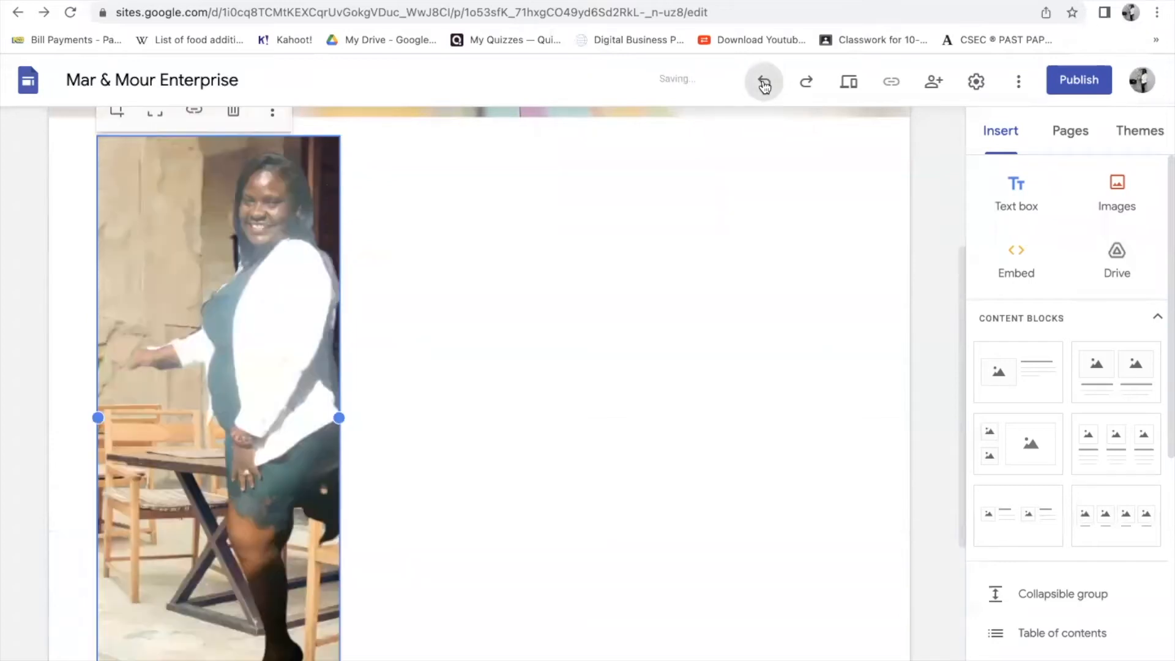
{"action": "left_click_drag", "start_coordinate": [233, 412], "coordinate": [465, 410]}
{"action": "scroll", "coordinate": [630, 400], "scroll_direction": "up", "scroll_amount": 5}
{"action": "left_click_drag", "start_coordinate": [440, 520], "coordinate": [832, 171]}
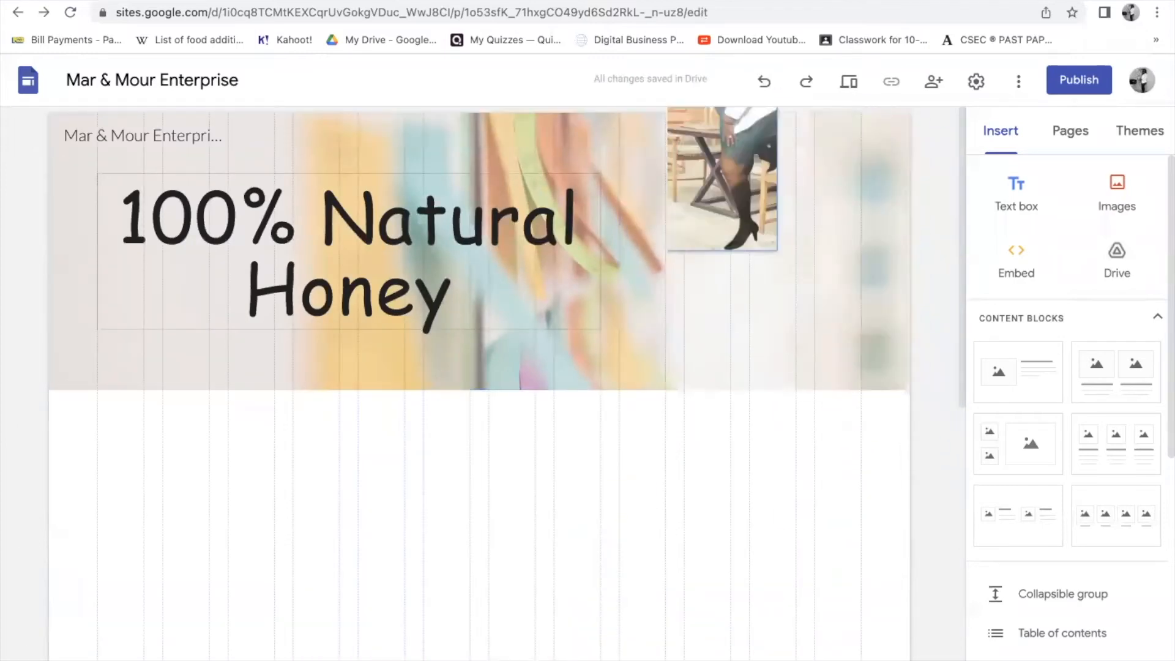
{"action": "left_click_drag", "start_coordinate": [470, 485], "coordinate": [586, 7]}
{"action": "left_click_drag", "start_coordinate": [405, 441], "coordinate": [557, 1]}
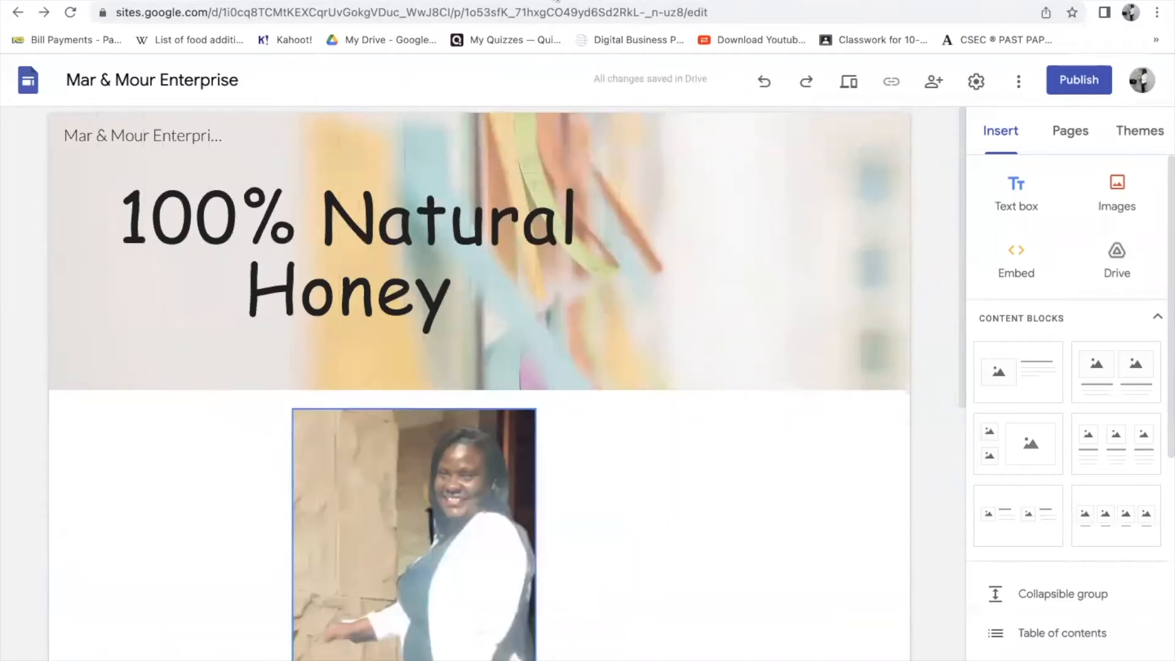
{"action": "left_click_drag", "start_coordinate": [435, 461], "coordinate": [649, 29]}
{"action": "left_click_drag", "start_coordinate": [328, 423], "coordinate": [284, 160]}
{"action": "scroll", "coordinate": [459, 343], "scroll_direction": "down", "scroll_amount": 5}
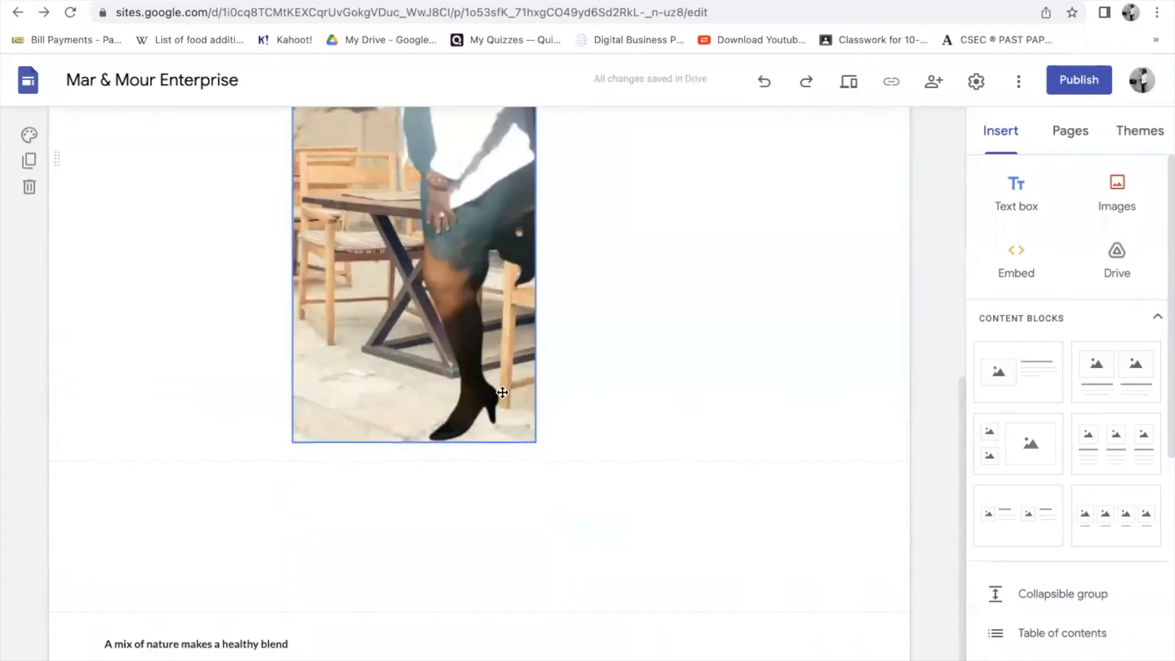
{"action": "scroll", "coordinate": [673, 400], "scroll_direction": "up", "scroll_amount": 8}
{"action": "left_click_drag", "start_coordinate": [432, 483], "coordinate": [299, 24]}
{"action": "left_click_drag", "start_coordinate": [333, 524], "coordinate": [176, 107]}
{"action": "scroll", "coordinate": [346, 472], "scroll_direction": "down", "scroll_amount": 5}
{"action": "scroll", "coordinate": [349, 468], "scroll_direction": "up", "scroll_amount": 4}
{"action": "scroll", "coordinate": [349, 468], "scroll_direction": "down", "scroll_amount": 5}
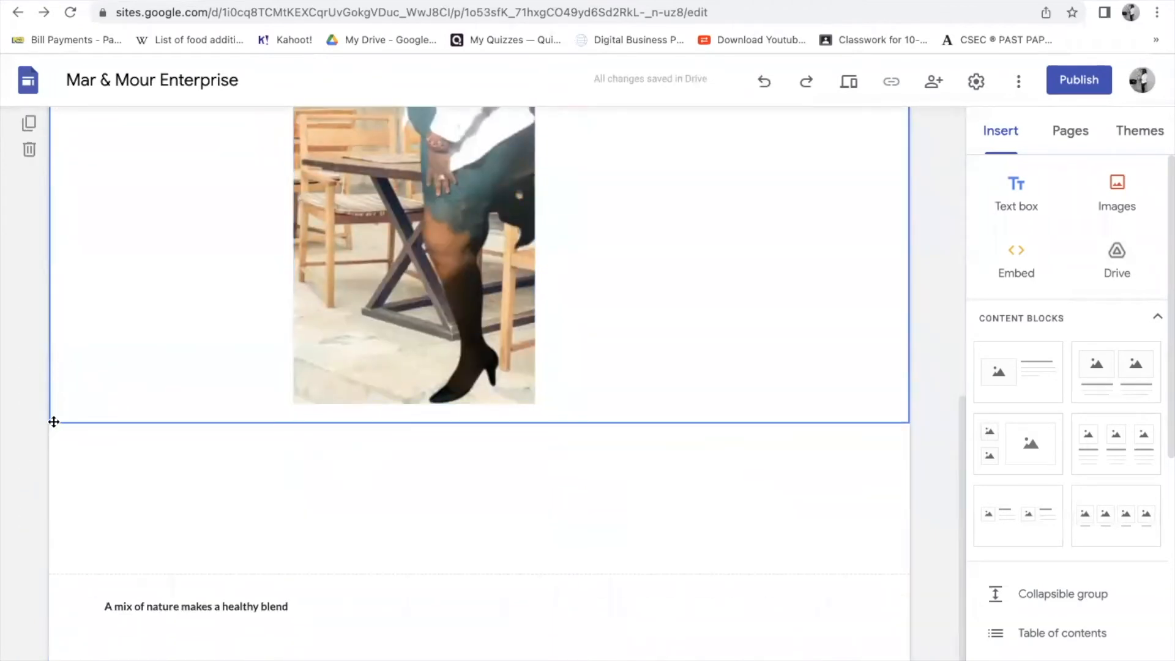
{"action": "left_click_drag", "start_coordinate": [54, 418], "coordinate": [369, 439]}
{"action": "left_click", "coordinate": [429, 385]}
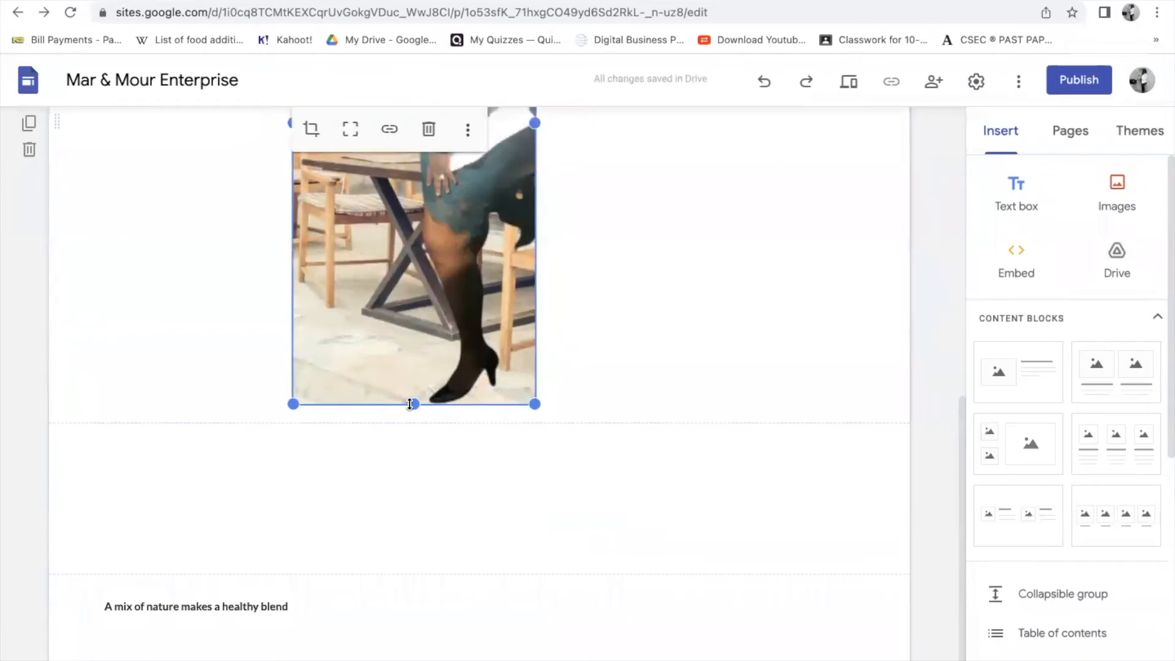
- Crop the centred photo, zooming in slightly so the woman's smiling face and upper body fill the frame
{"action": "left_click", "coordinate": [311, 130]}
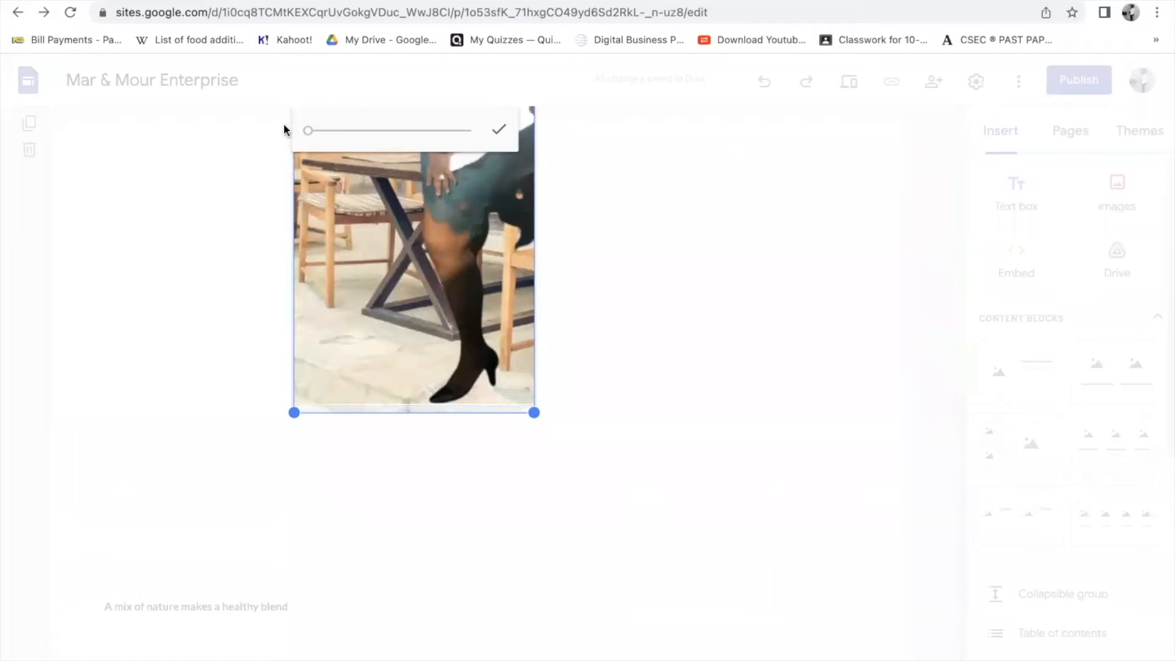
{"action": "left_click_drag", "start_coordinate": [309, 135], "coordinate": [317, 132]}
{"action": "scroll", "coordinate": [554, 244], "scroll_direction": "up", "scroll_amount": 5}
{"action": "left_click_drag", "start_coordinate": [456, 263], "coordinate": [411, 389]}
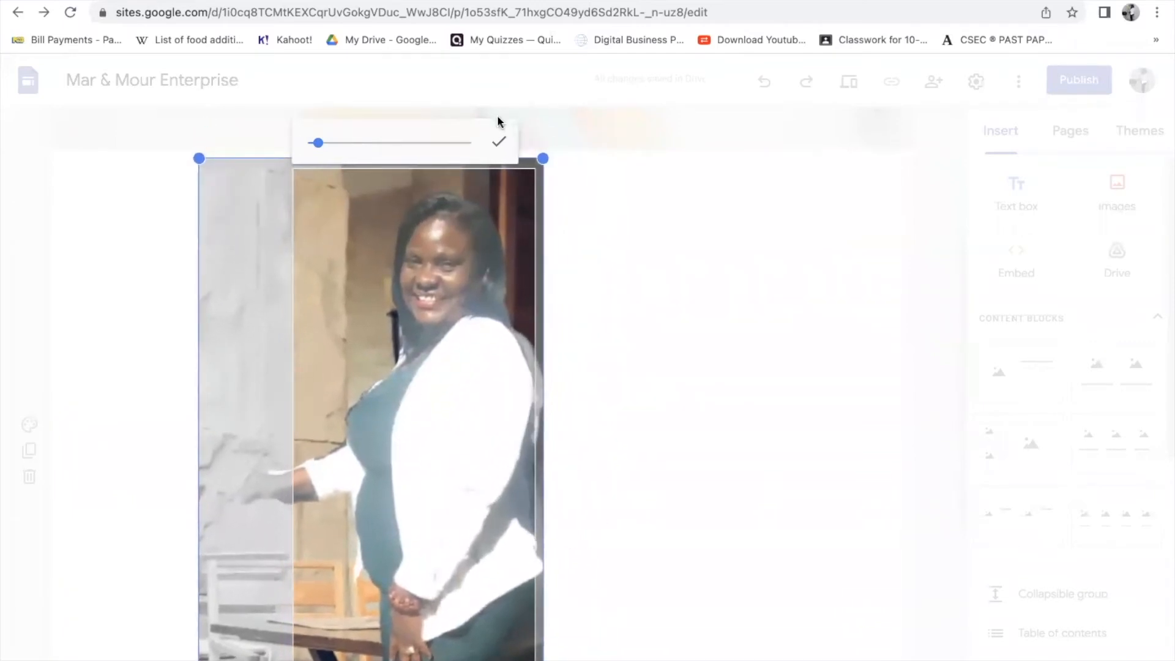
{"action": "left_click", "coordinate": [498, 140]}
- Move the cropped photo into the Home header beside the '100% Natural Honey' title
{"action": "scroll", "coordinate": [612, 438], "scroll_direction": "down", "scroll_amount": 5}
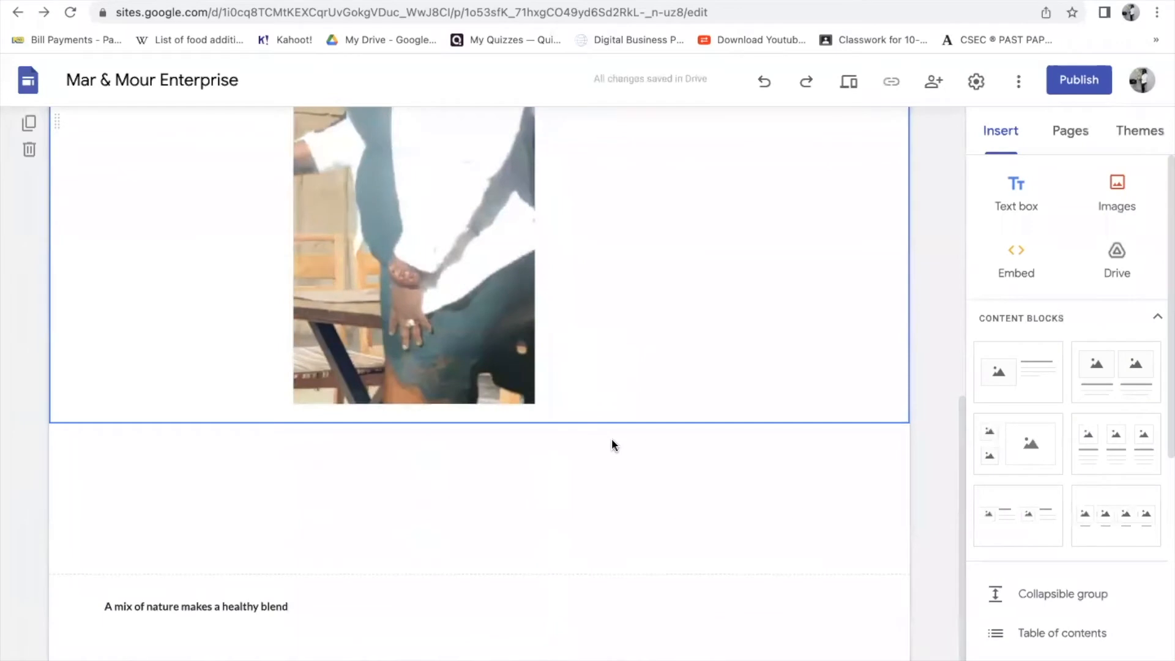
{"action": "scroll", "coordinate": [610, 439], "scroll_direction": "up", "scroll_amount": 8}
{"action": "left_click_drag", "start_coordinate": [461, 445], "coordinate": [640, 120]}
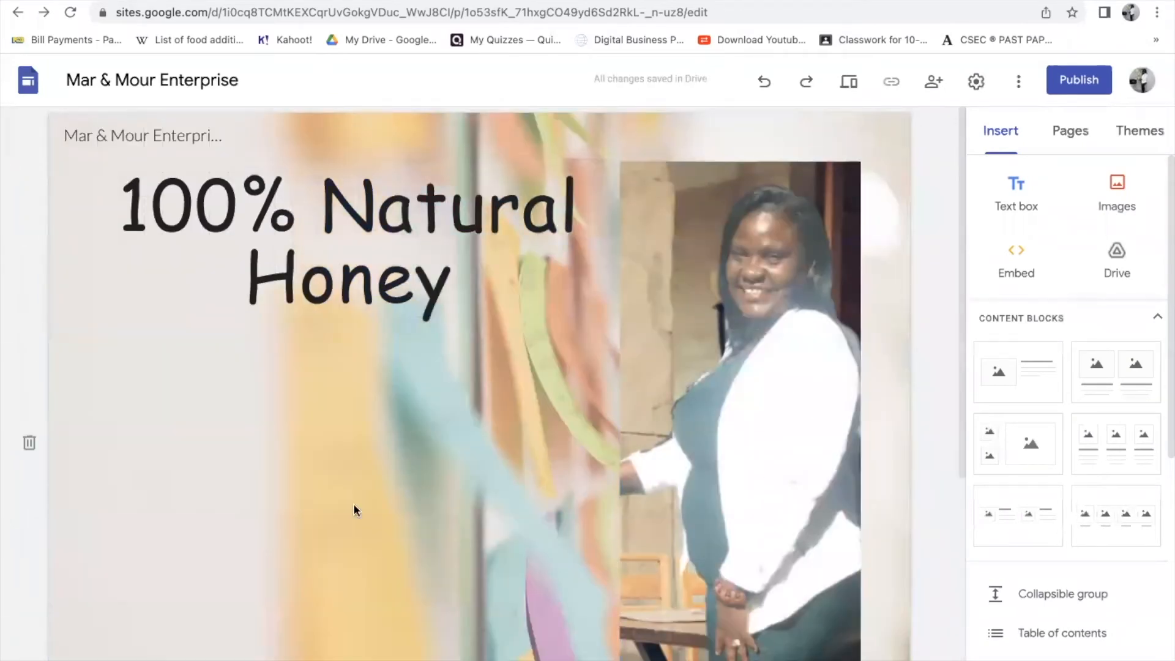
{"action": "scroll", "coordinate": [864, 447], "scroll_direction": "down", "scroll_amount": 5}
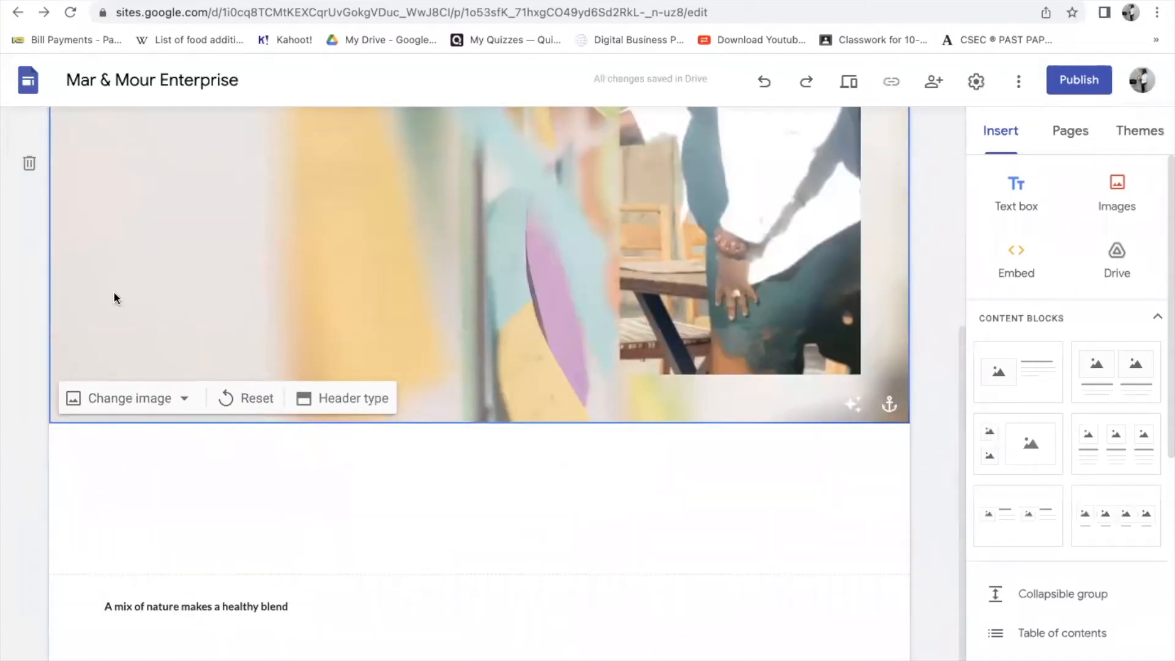
{"action": "scroll", "coordinate": [274, 350], "scroll_direction": "up", "scroll_amount": 5}
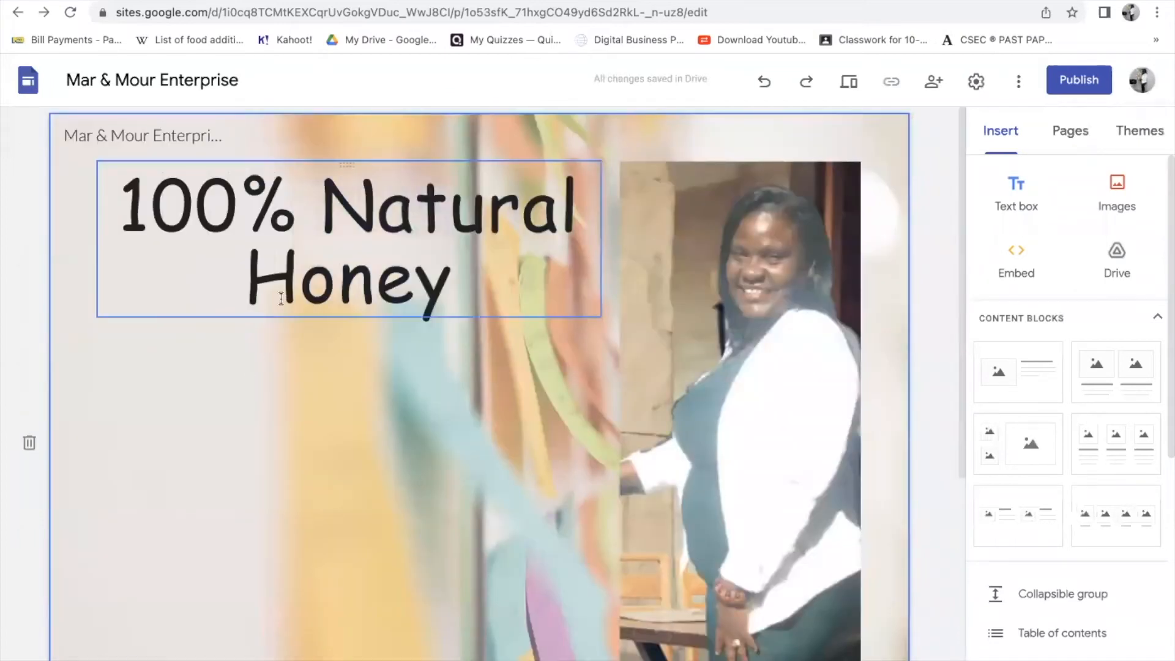
{"action": "scroll", "coordinate": [318, 489], "scroll_direction": "down", "scroll_amount": 5}
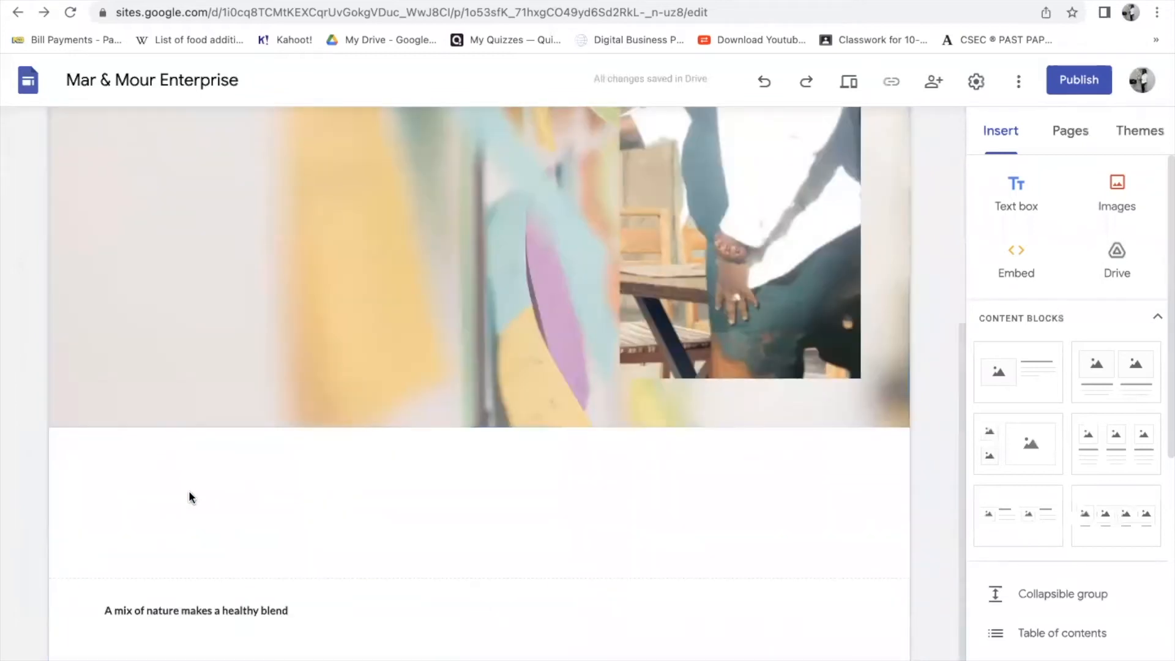
{"action": "scroll", "coordinate": [423, 271], "scroll_direction": "up", "scroll_amount": 5}
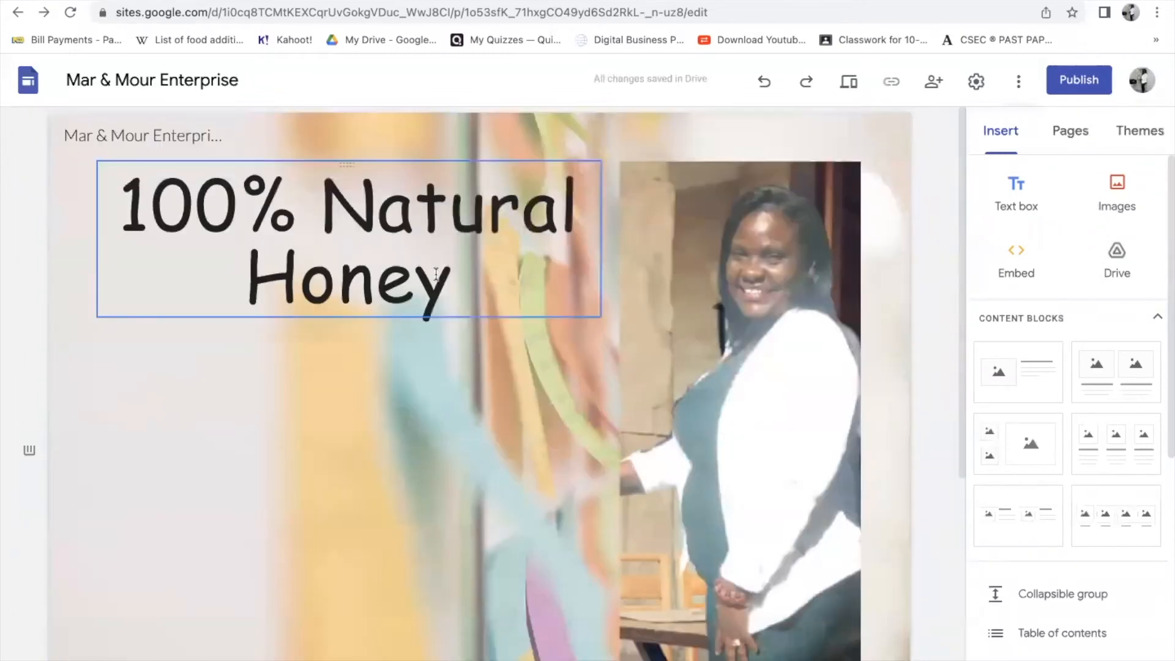
{"action": "left_click", "coordinate": [1081, 139]}
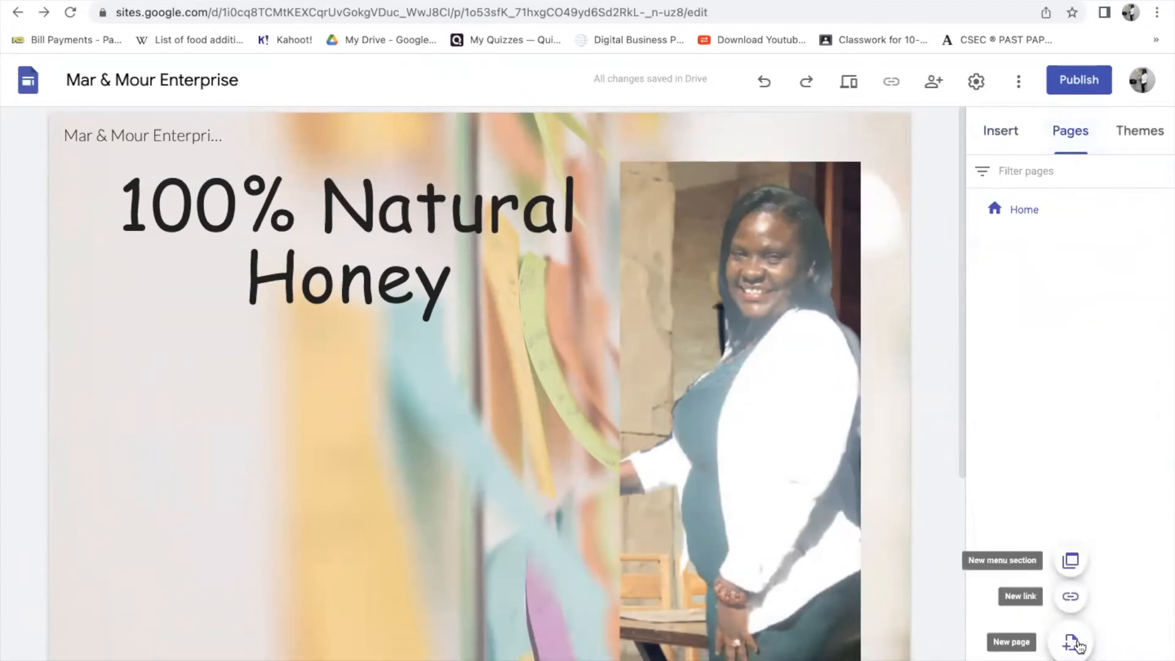
- Create a new page named History and open it in the editor
{"action": "left_click", "coordinate": [1078, 645]}
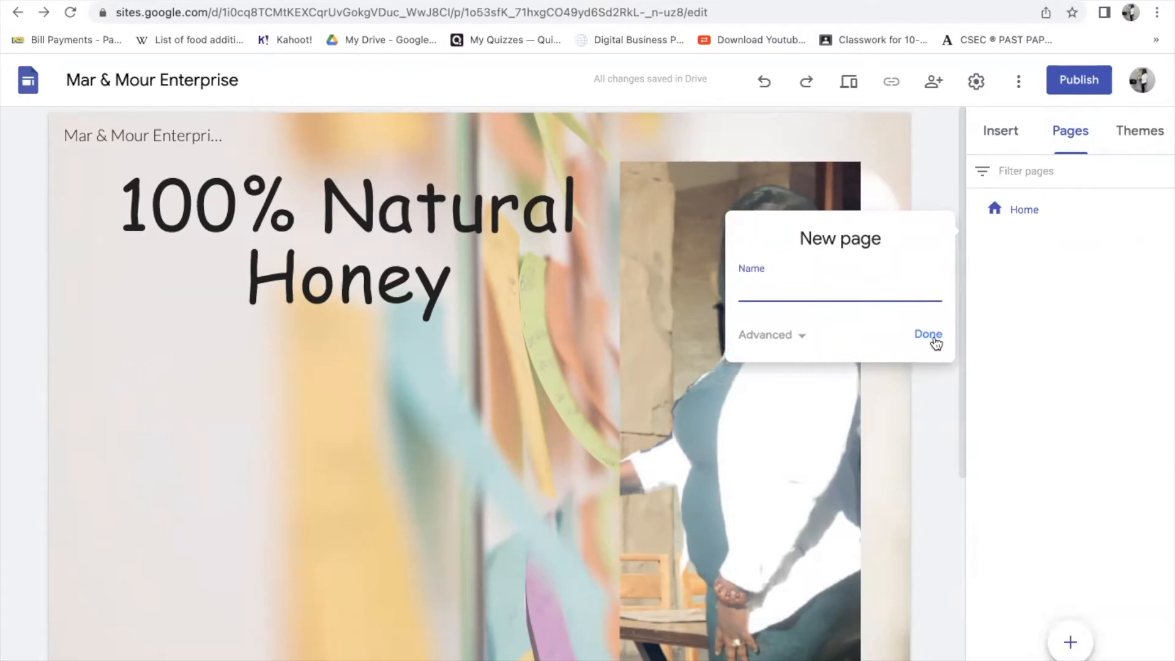
{"action": "type", "text": "P"}
{"action": "left_click", "coordinate": [935, 336]}
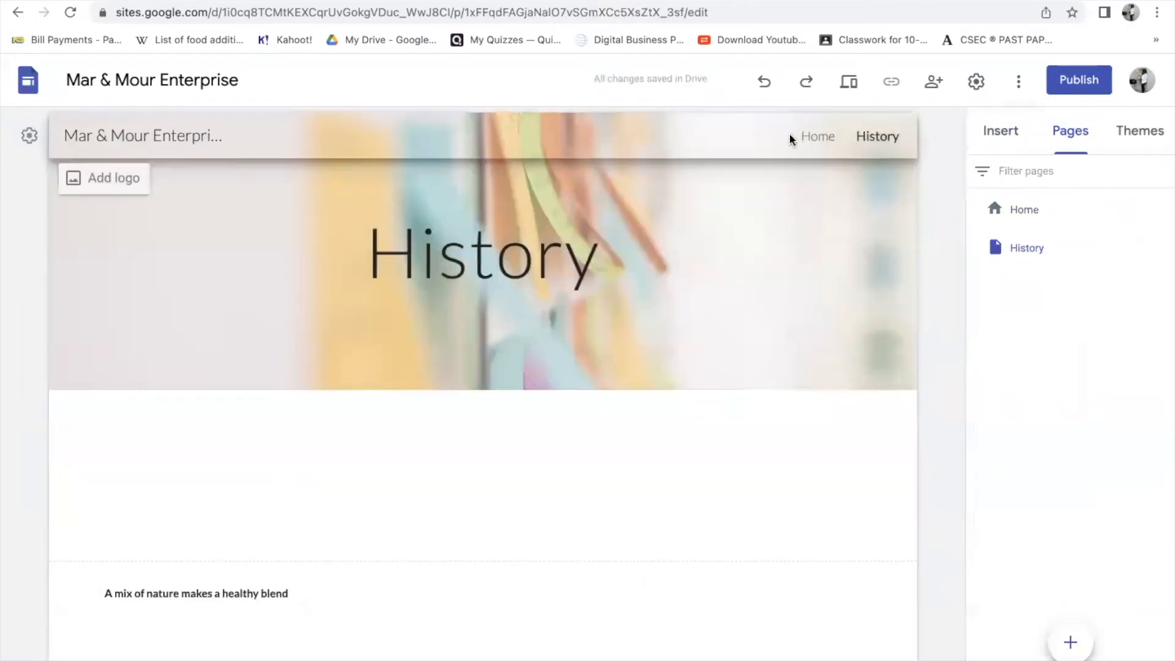
{"action": "left_click", "coordinate": [816, 137]}
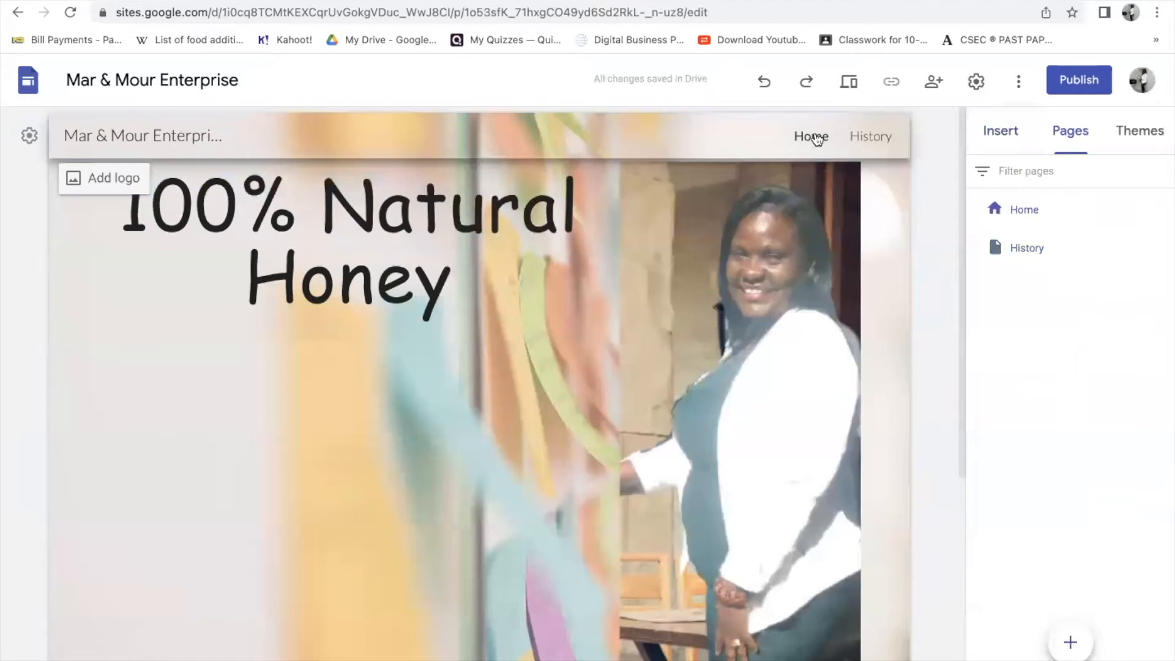
{"action": "left_click", "coordinate": [869, 137]}
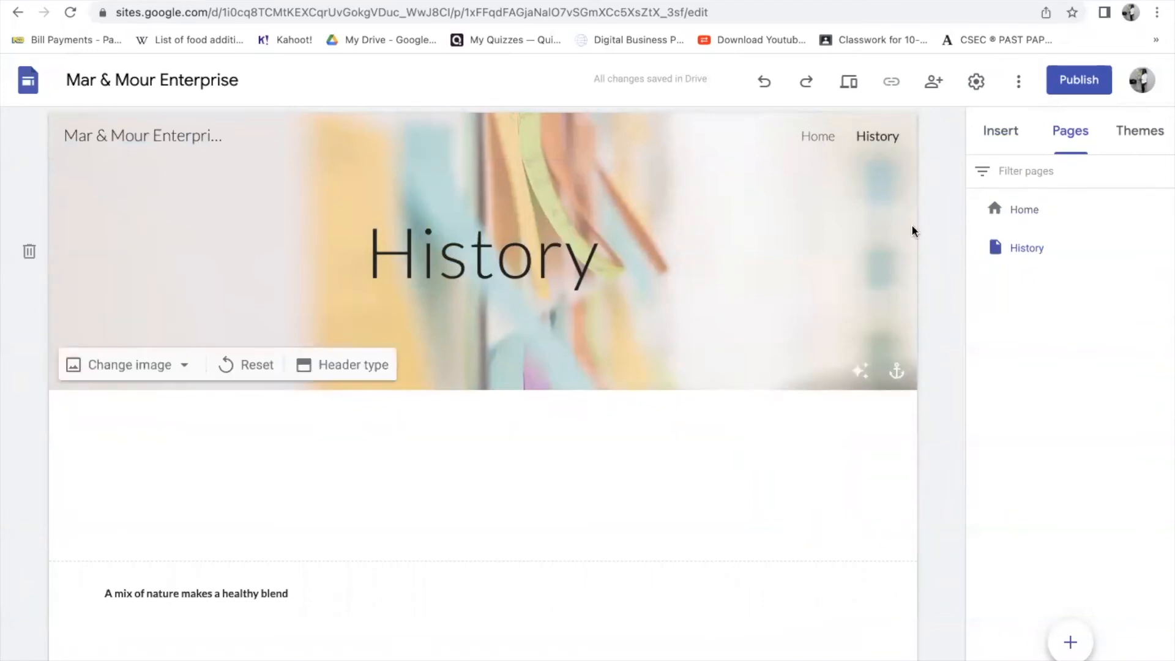
{"action": "left_click", "coordinate": [1000, 131]}
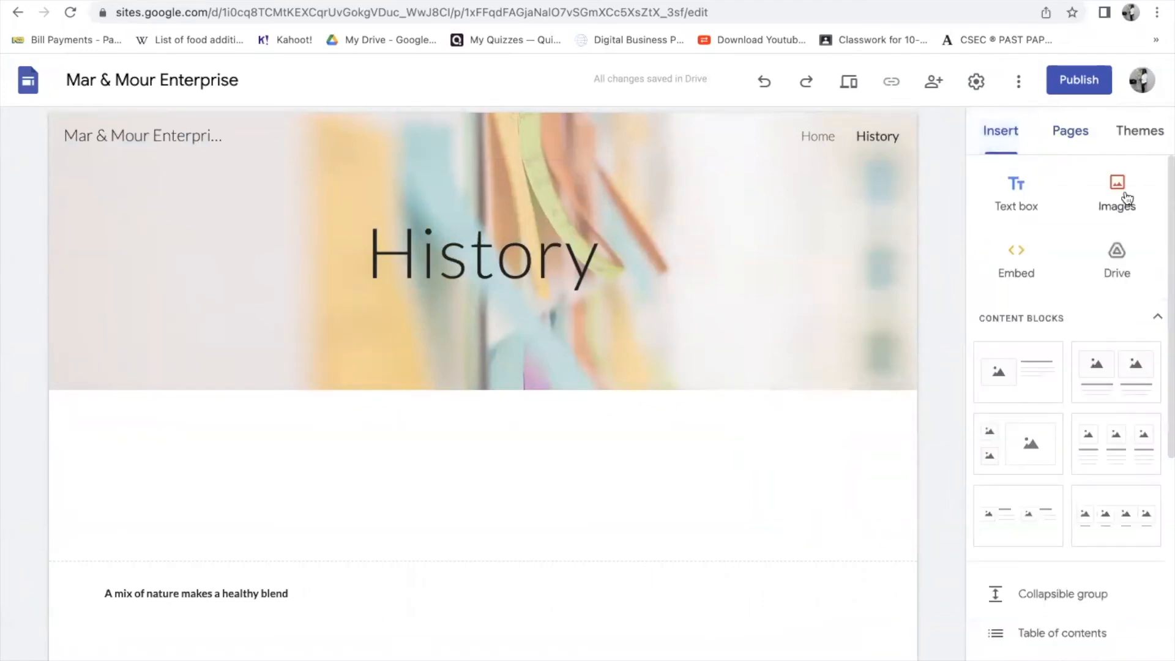
- Abandon the computer upload and choose Google Image Search as the image source
{"action": "left_click", "coordinate": [1126, 197]}
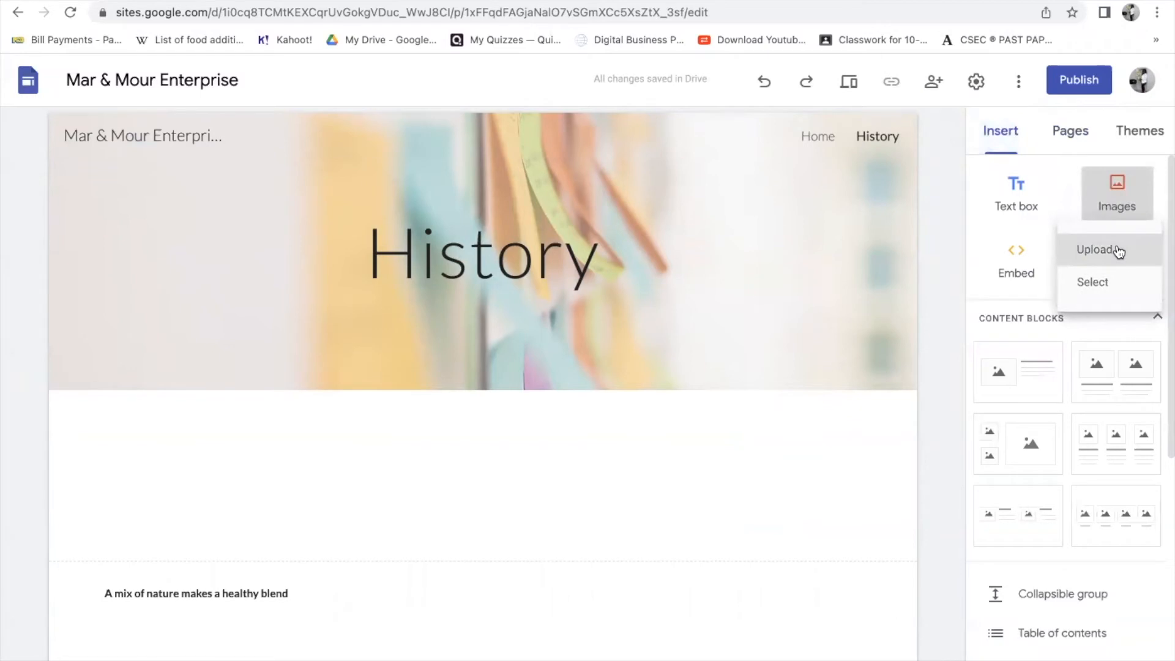
{"action": "left_click", "coordinate": [1119, 252]}
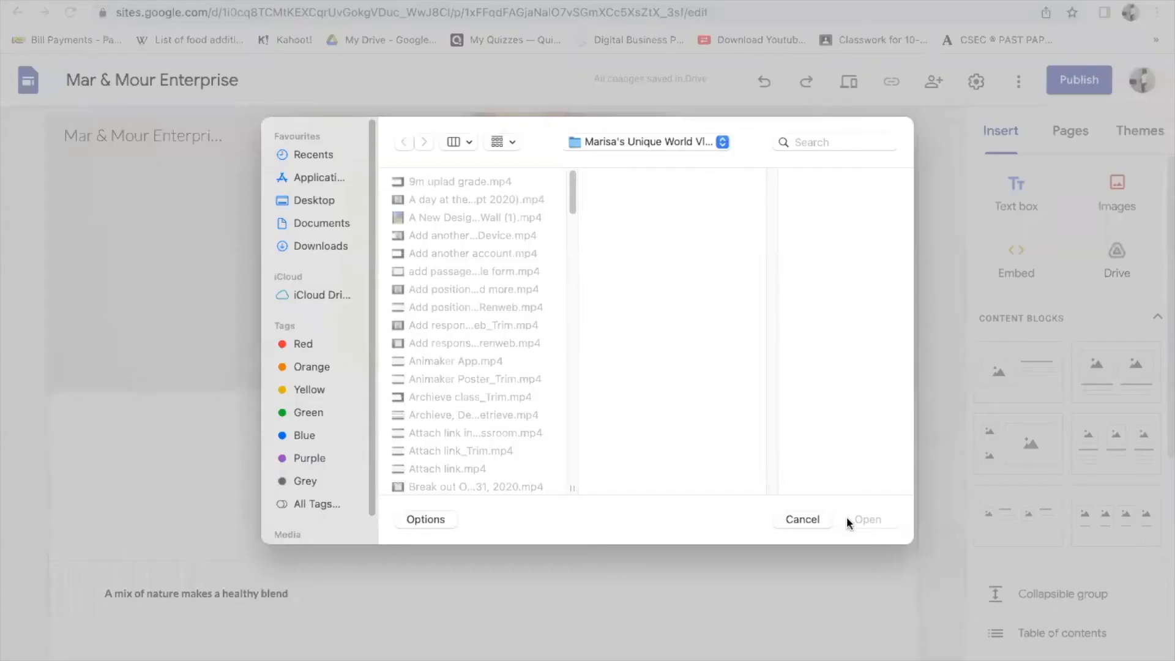
{"action": "left_click", "coordinate": [800, 520]}
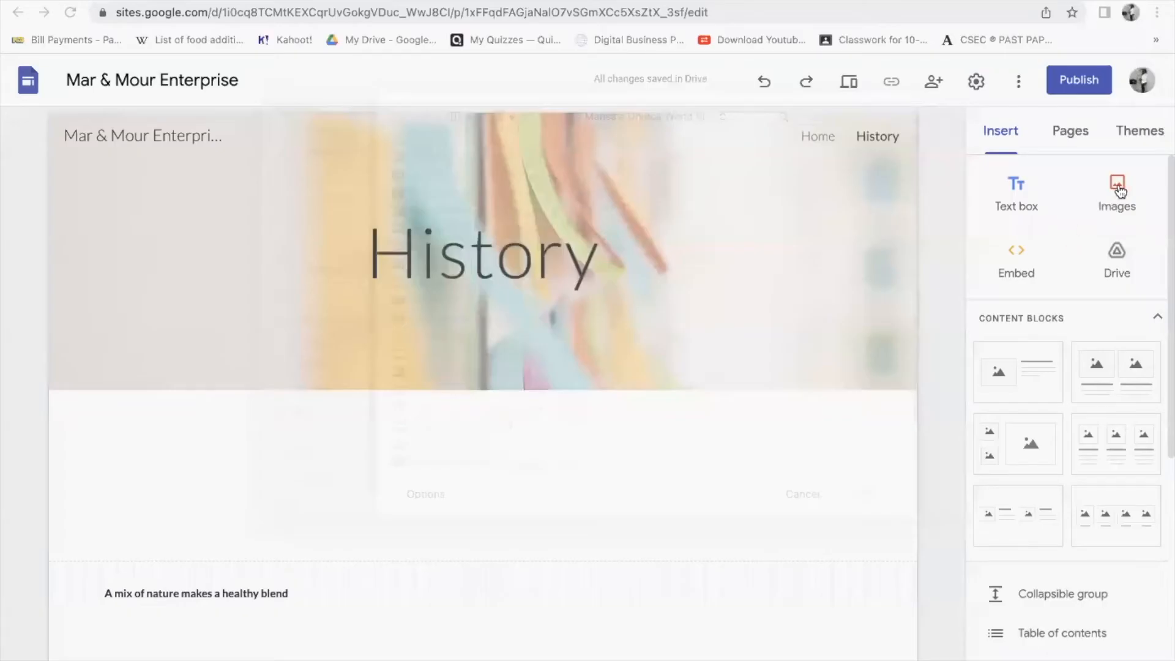
{"action": "left_click", "coordinate": [1111, 212]}
{"action": "left_click", "coordinate": [1090, 280]}
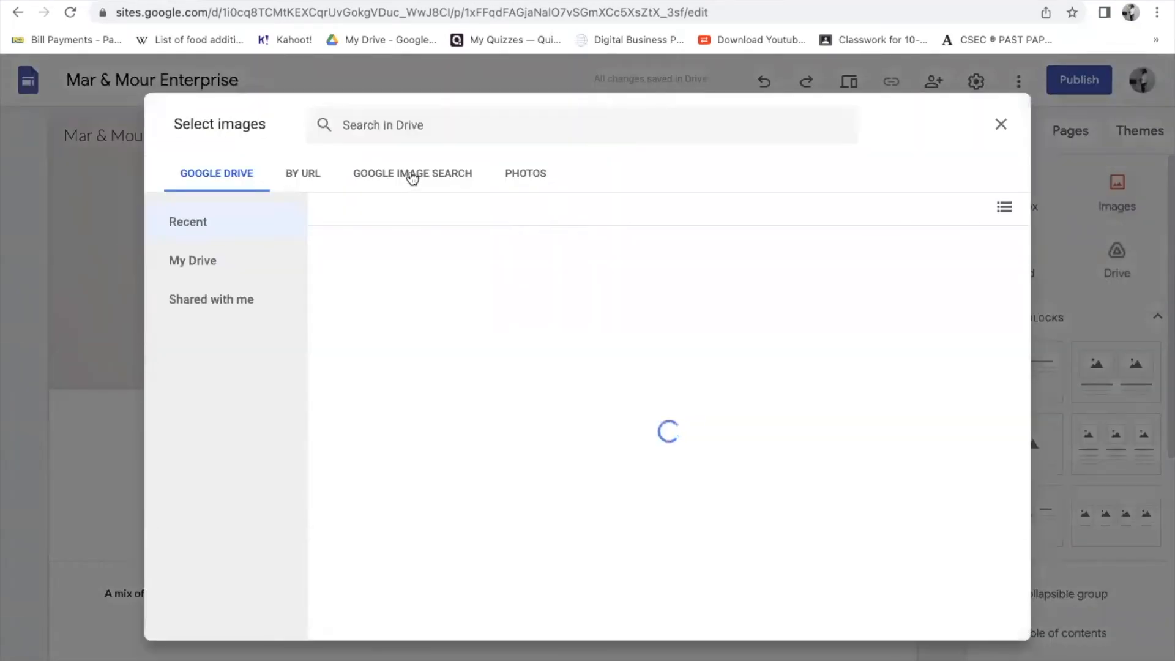
{"action": "left_click", "coordinate": [409, 176]}
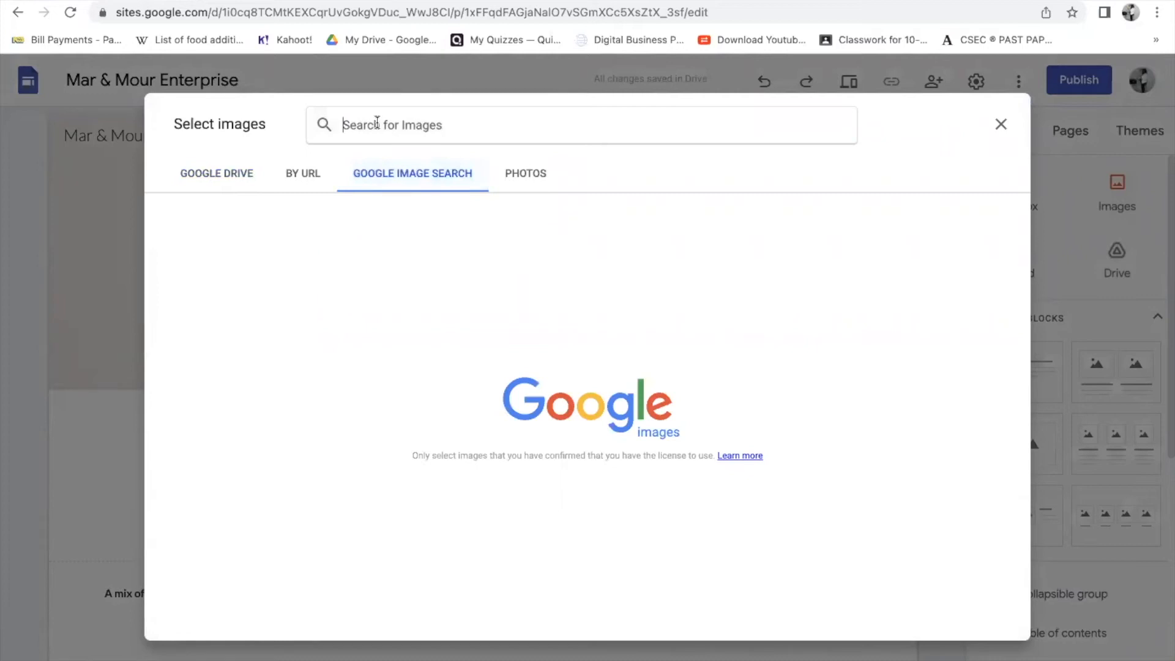
- Search 'honey pi', insert the first honey jar image and drag it into the History header
{"action": "type", "text": "honey"}
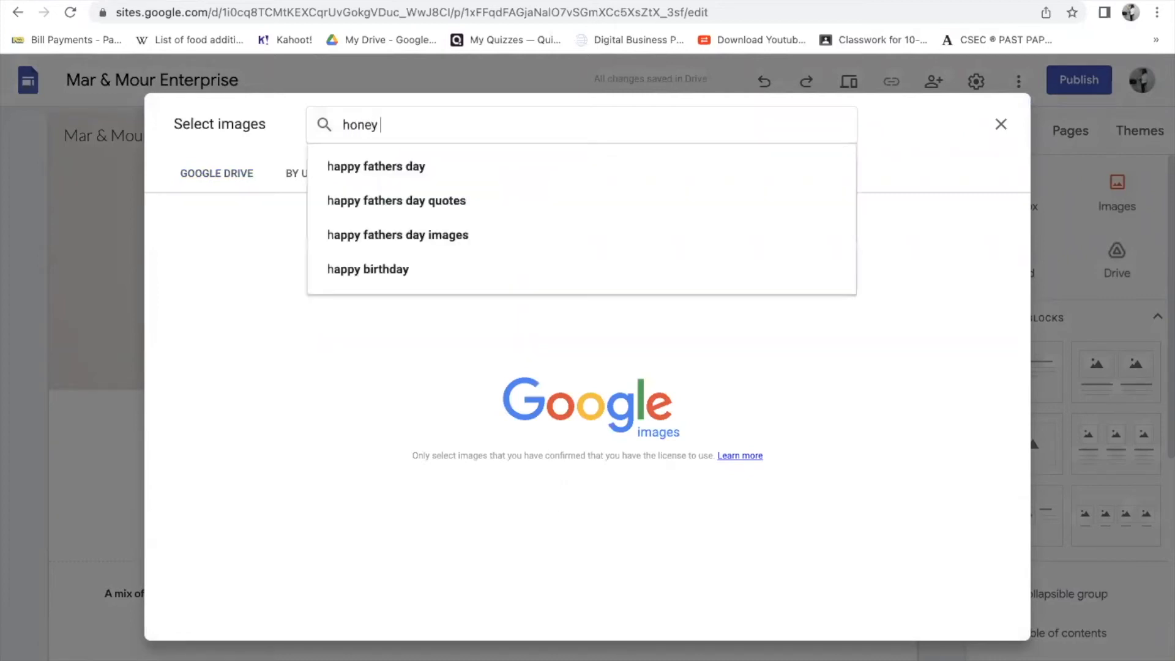
{"action": "type", "text": " pi"}
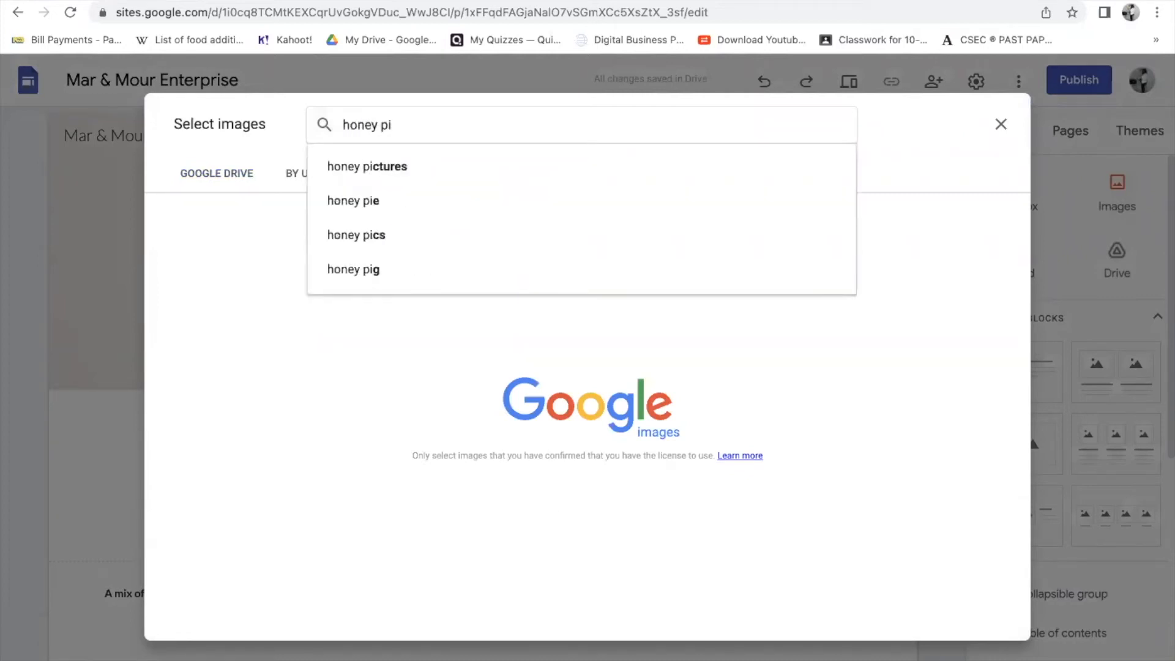
{"action": "left_click", "coordinate": [357, 169]}
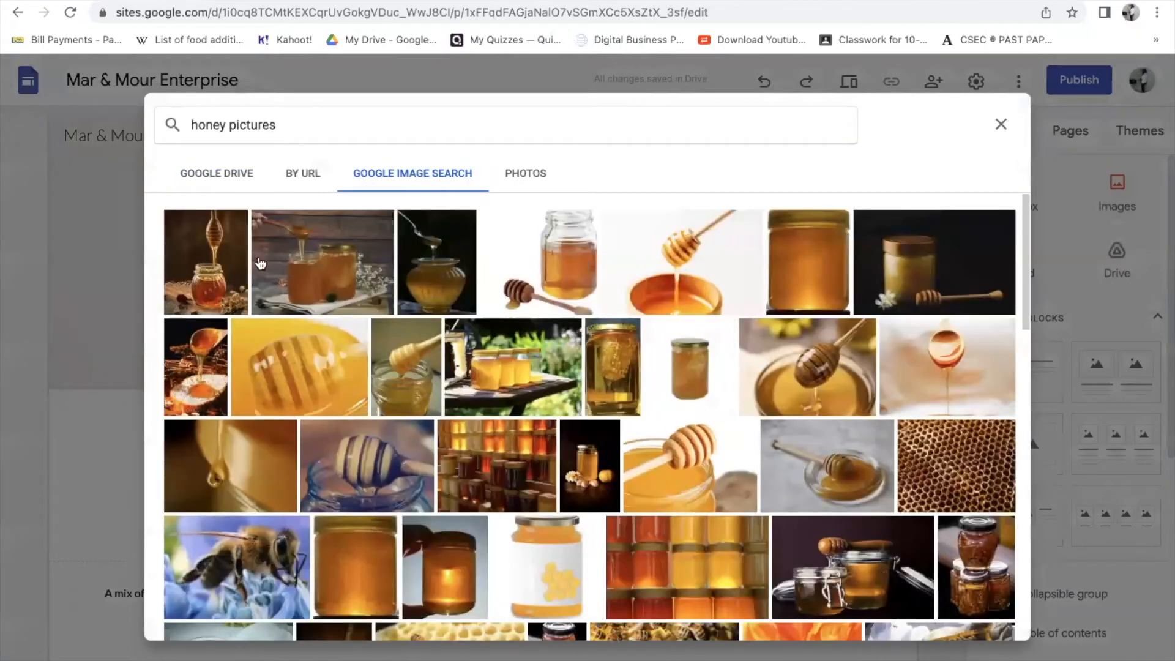
{"action": "left_click", "coordinate": [199, 258]}
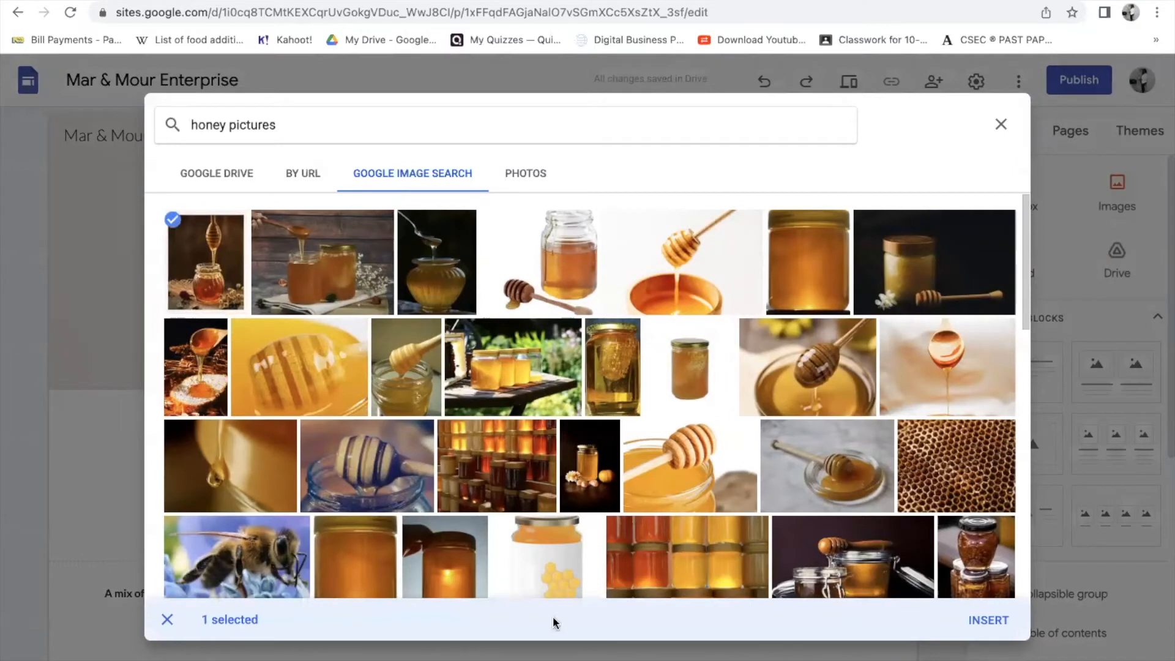
{"action": "left_click", "coordinate": [965, 620]}
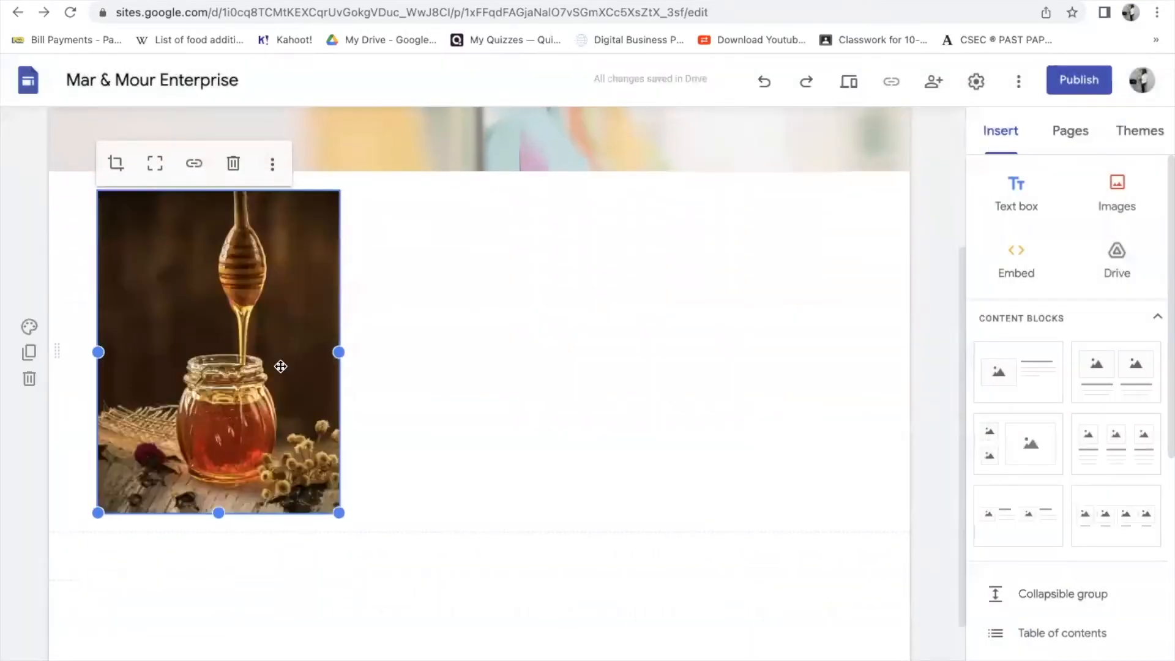
{"action": "scroll", "coordinate": [282, 367], "scroll_direction": "up", "scroll_amount": 4}
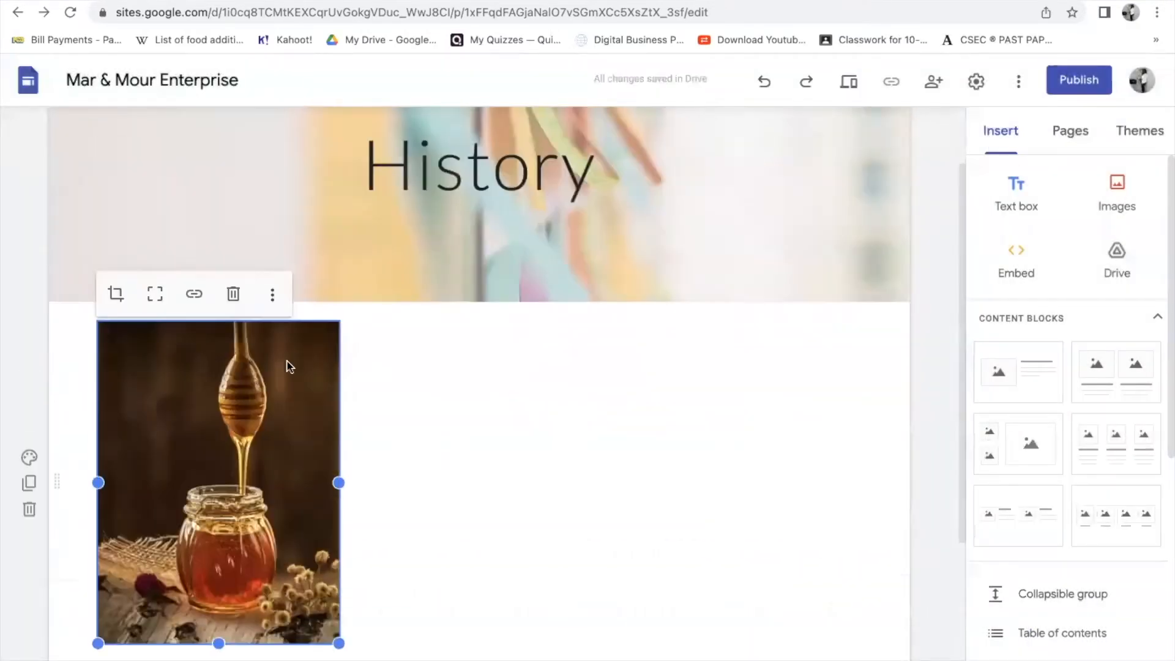
{"action": "left_click_drag", "start_coordinate": [247, 498], "coordinate": [702, 159]}
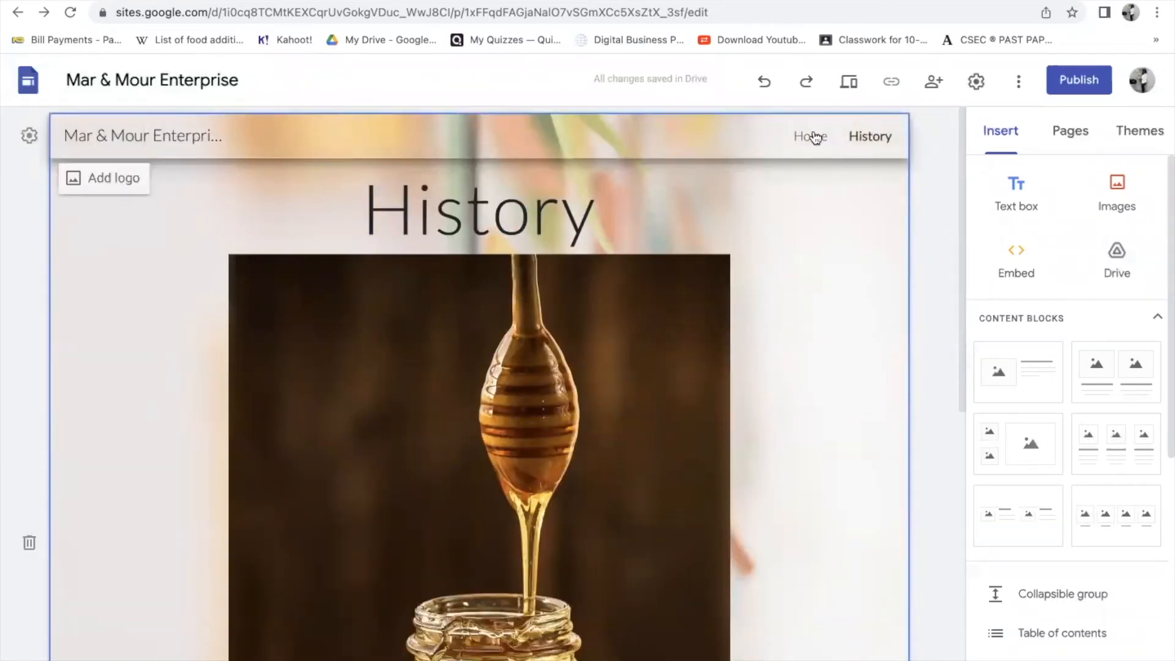
{"action": "left_click", "coordinate": [843, 84]}
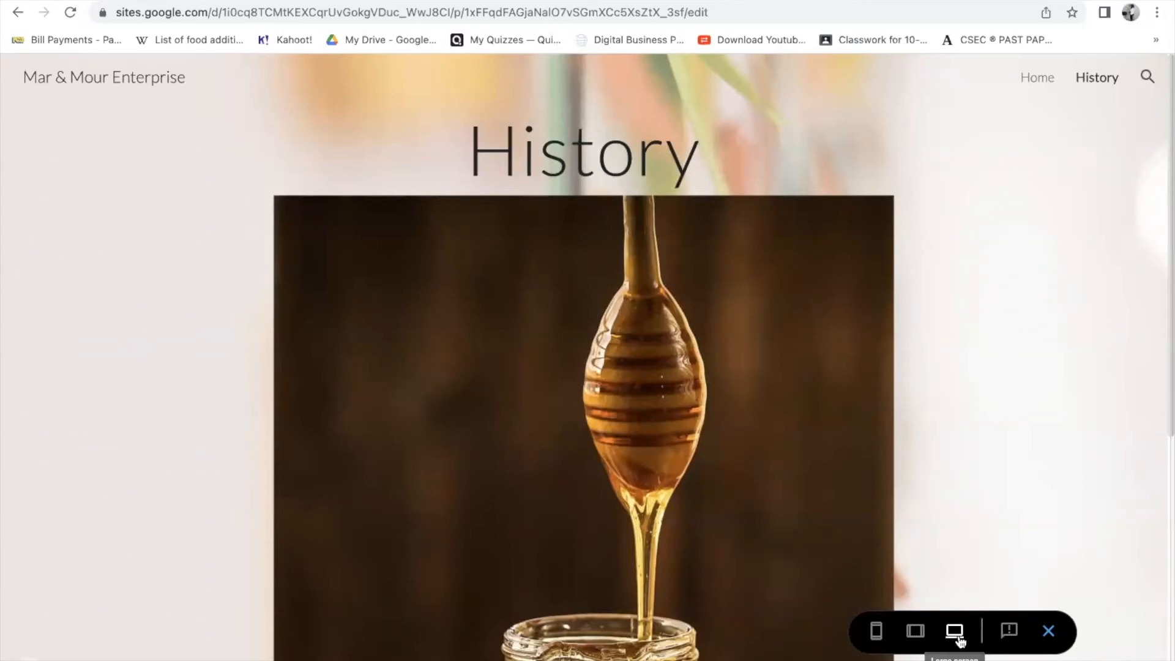
{"action": "left_click", "coordinate": [916, 632]}
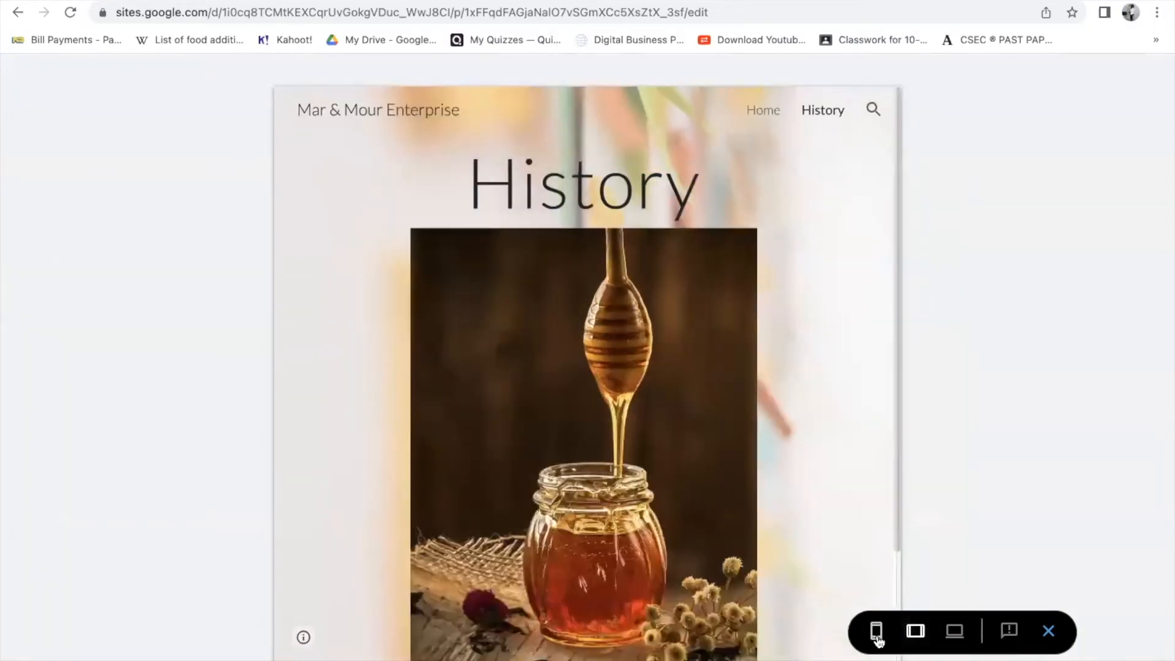
{"action": "left_click", "coordinate": [876, 636]}
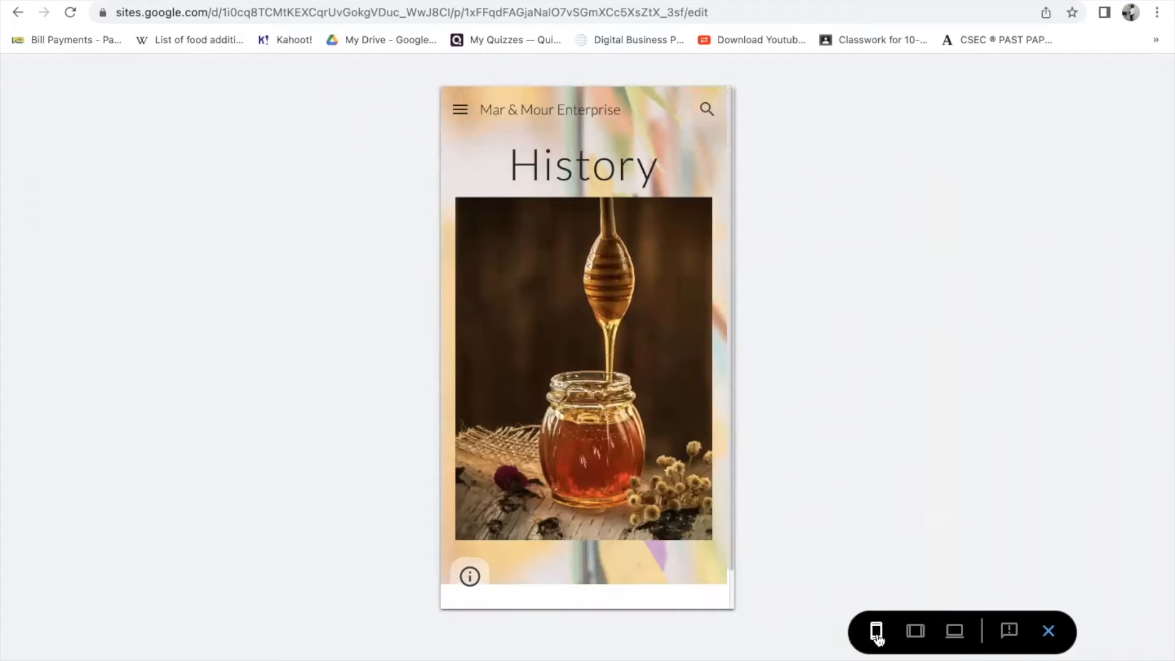
{"action": "left_click", "coordinate": [914, 634]}
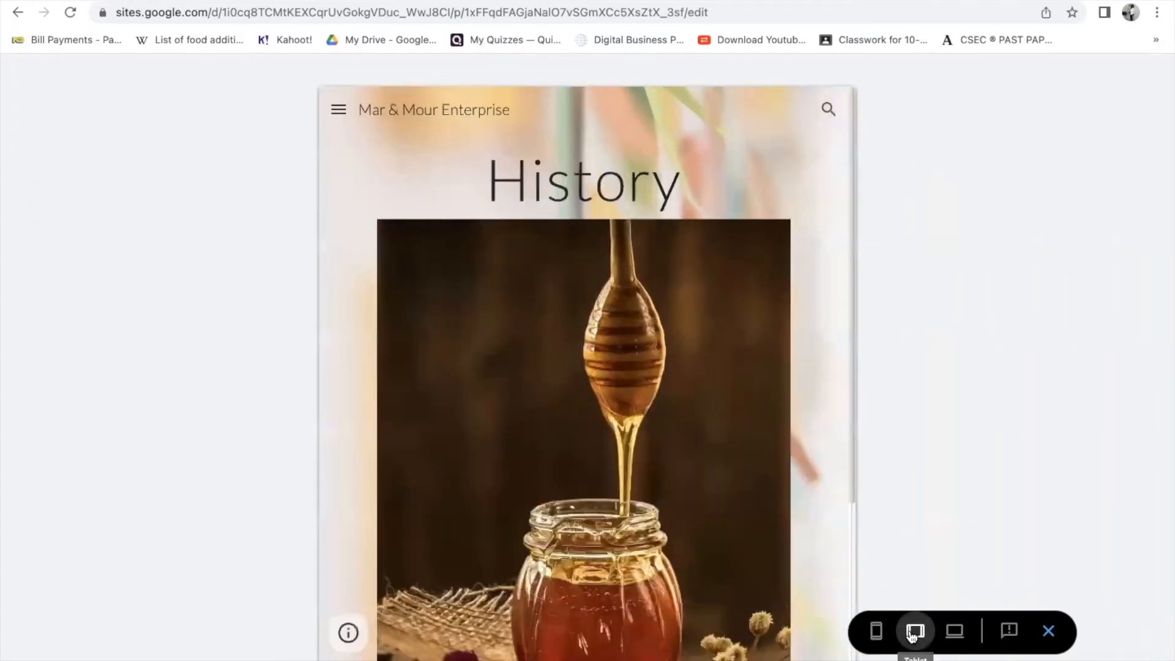
{"action": "left_click", "coordinate": [953, 637]}
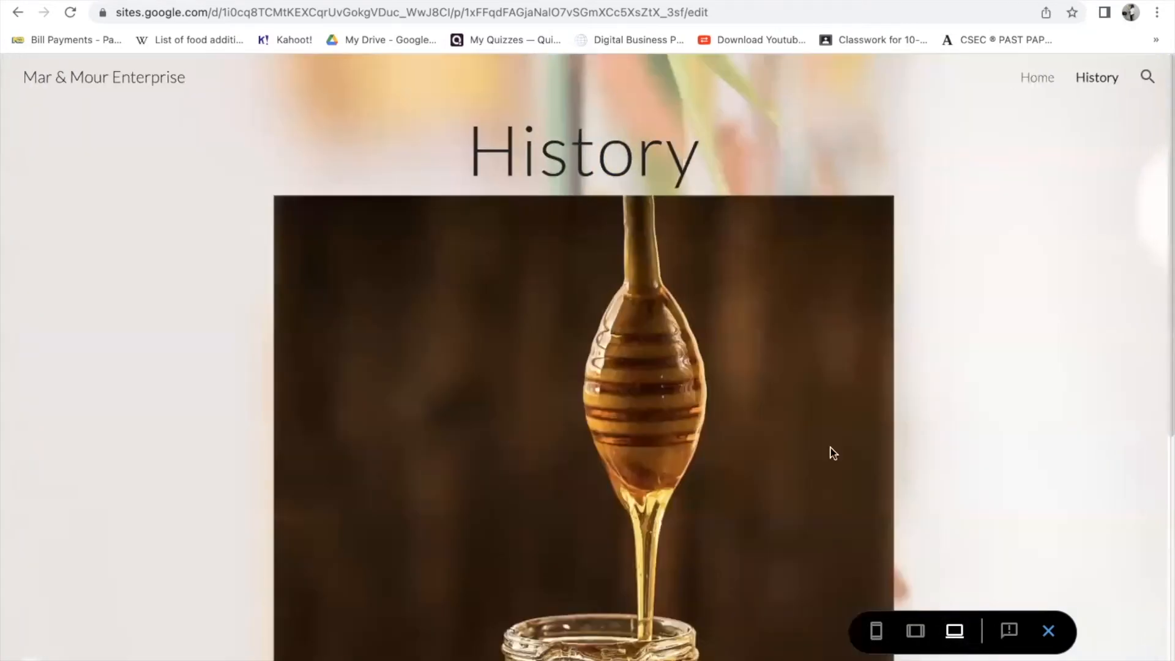
{"action": "scroll", "coordinate": [833, 453], "scroll_direction": "down", "scroll_amount": 6}
{"action": "scroll", "coordinate": [857, 489], "scroll_direction": "up", "scroll_amount": 6}
{"action": "left_click", "coordinate": [1049, 631]}
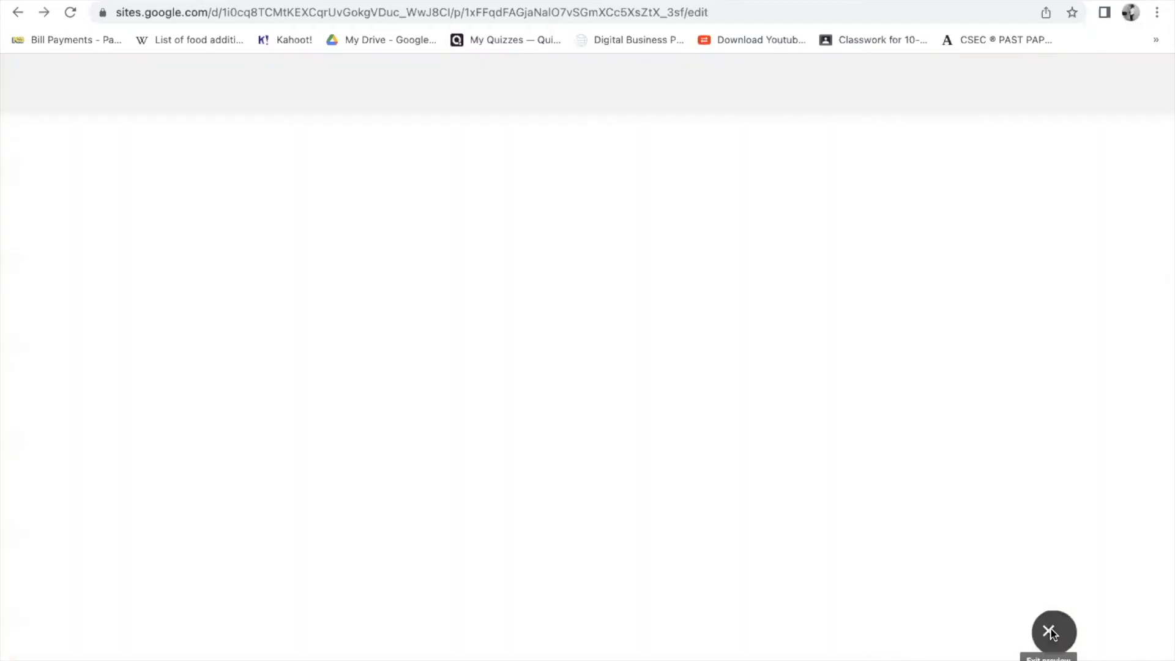
- Go to the Home page in the editor with the Insert panel showing
{"action": "scroll", "coordinate": [1049, 612], "scroll_direction": "down", "scroll_amount": 5}
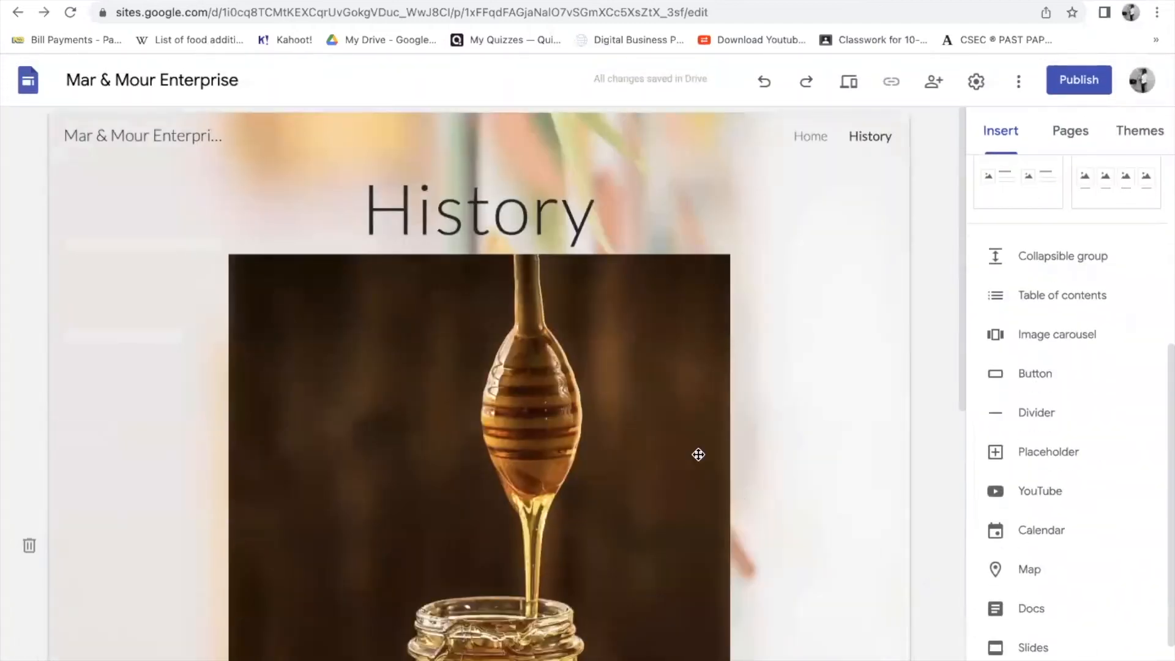
{"action": "scroll", "coordinate": [523, 414], "scroll_direction": "down", "scroll_amount": 4}
{"action": "scroll", "coordinate": [518, 416], "scroll_direction": "up", "scroll_amount": 4}
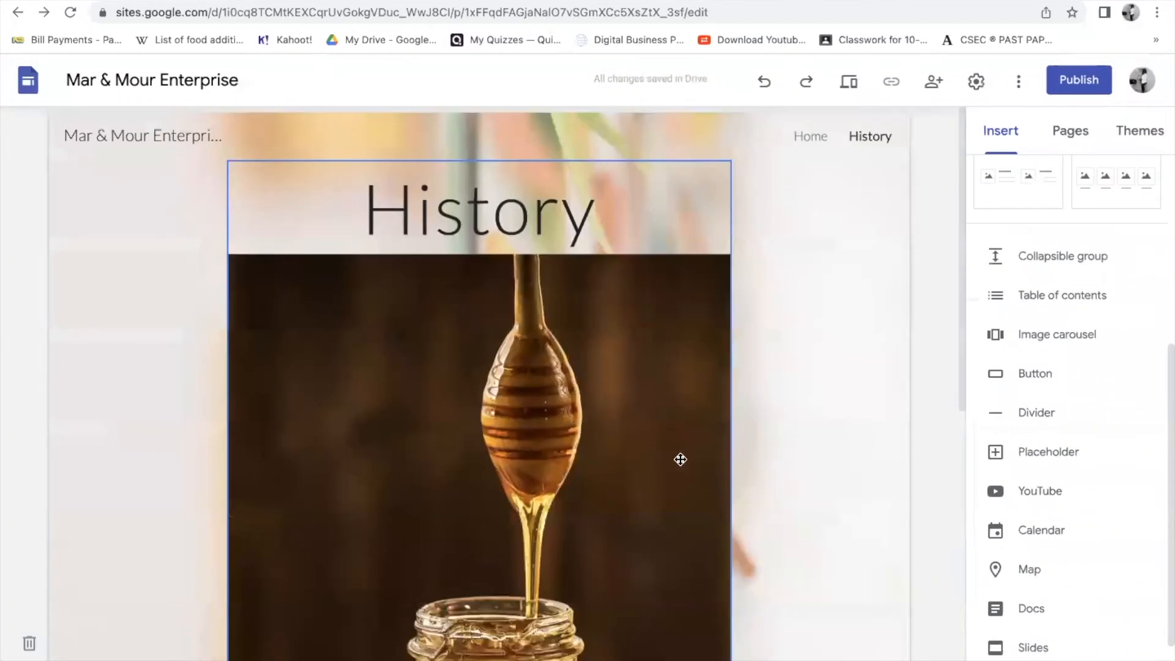
{"action": "scroll", "coordinate": [703, 461], "scroll_direction": "down", "scroll_amount": 5}
{"action": "scroll", "coordinate": [815, 317], "scroll_direction": "up", "scroll_amount": 5}
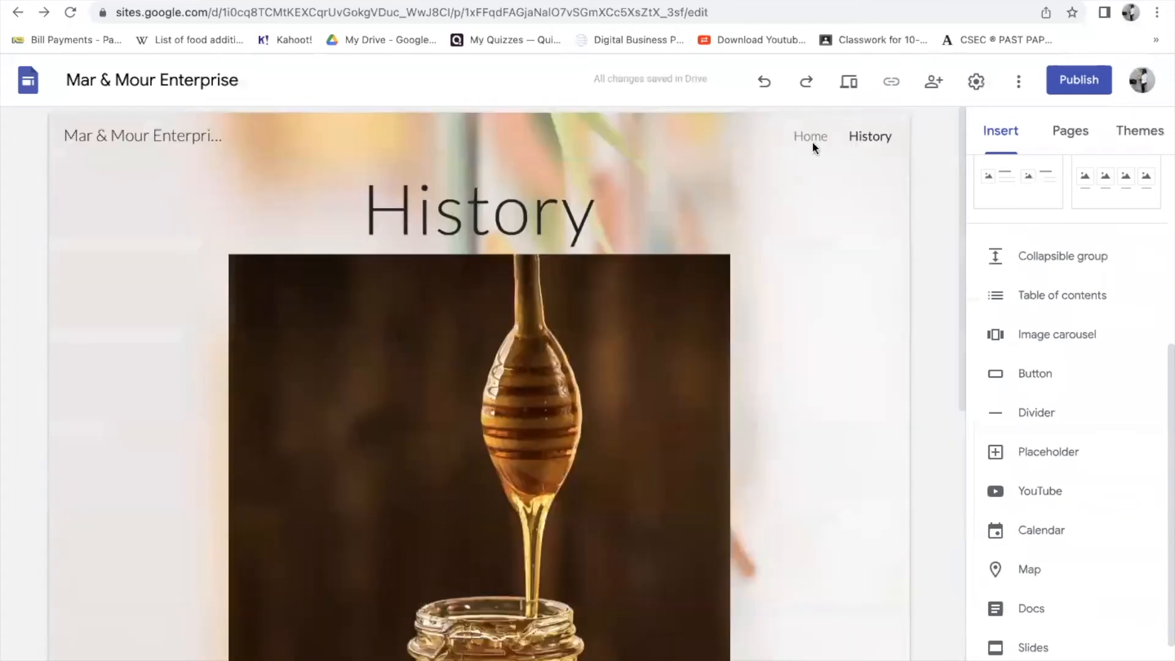
{"action": "left_click", "coordinate": [811, 141]}
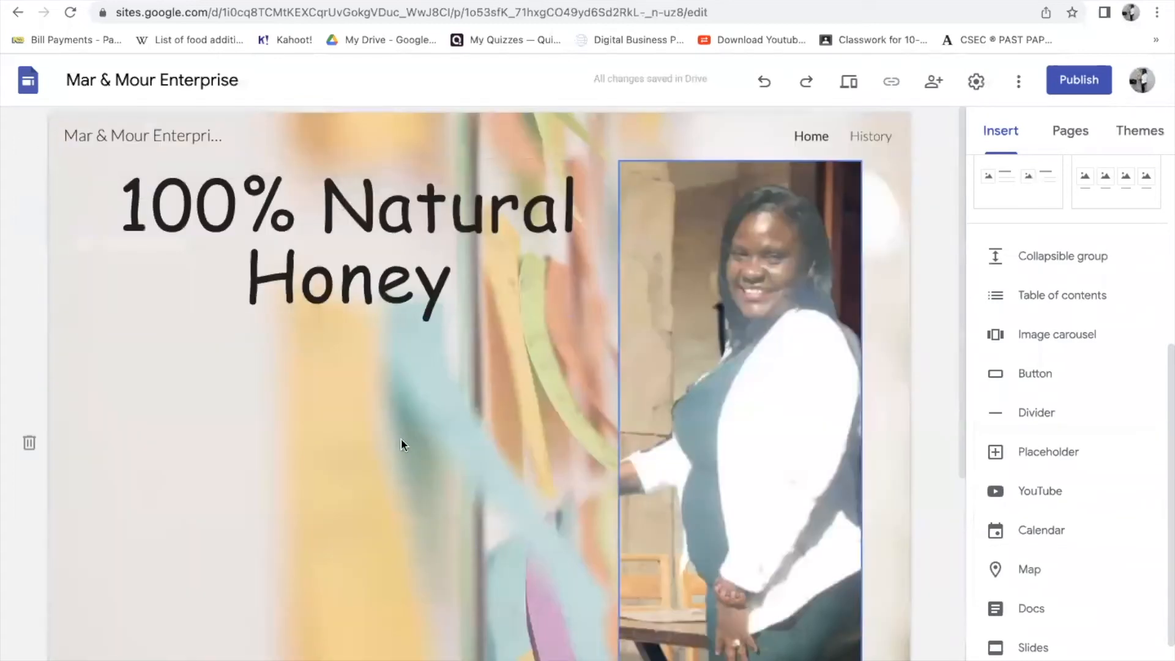
{"action": "scroll", "coordinate": [459, 459], "scroll_direction": "down", "scroll_amount": 5}
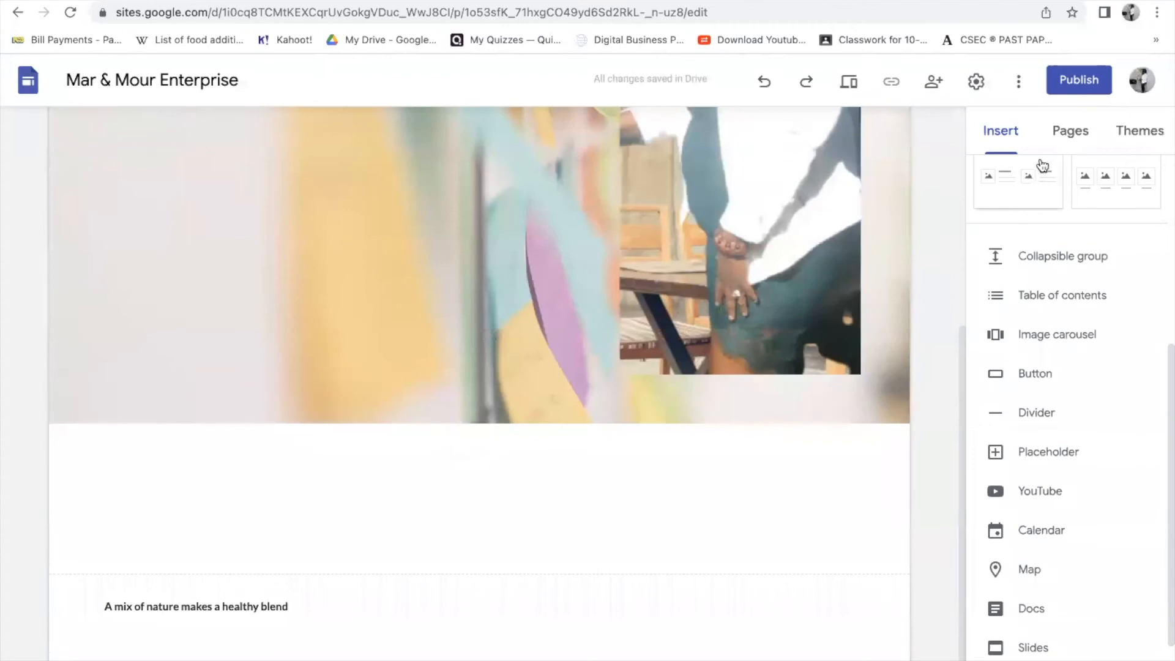
{"action": "left_click", "coordinate": [1071, 137]}
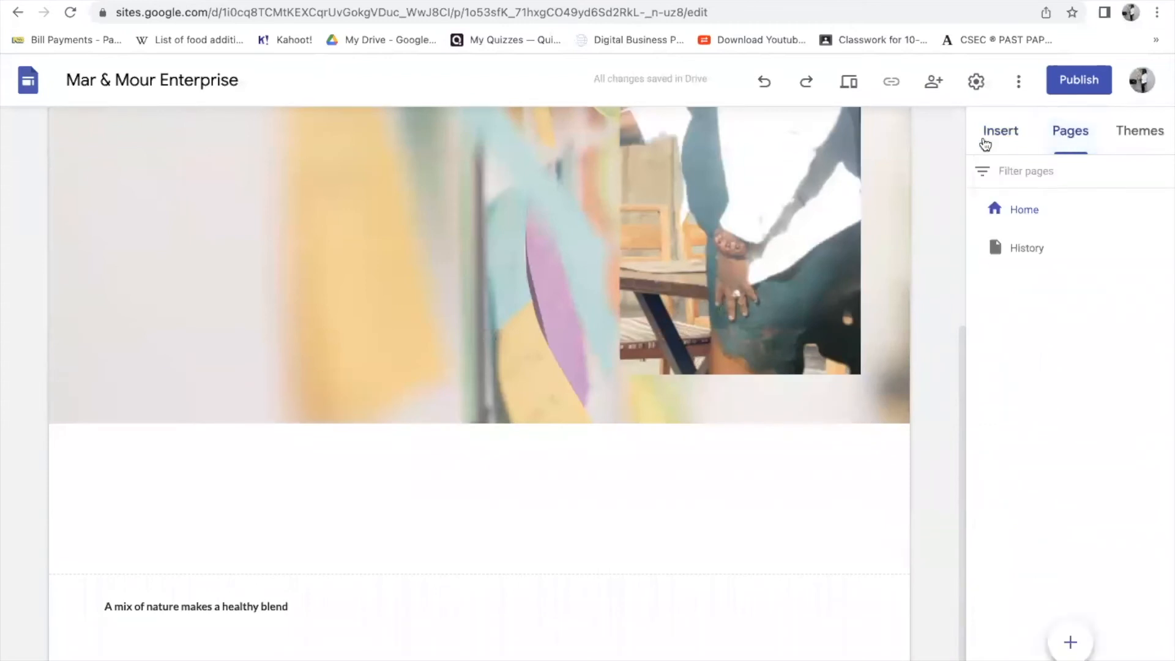
{"action": "left_click", "coordinate": [991, 136]}
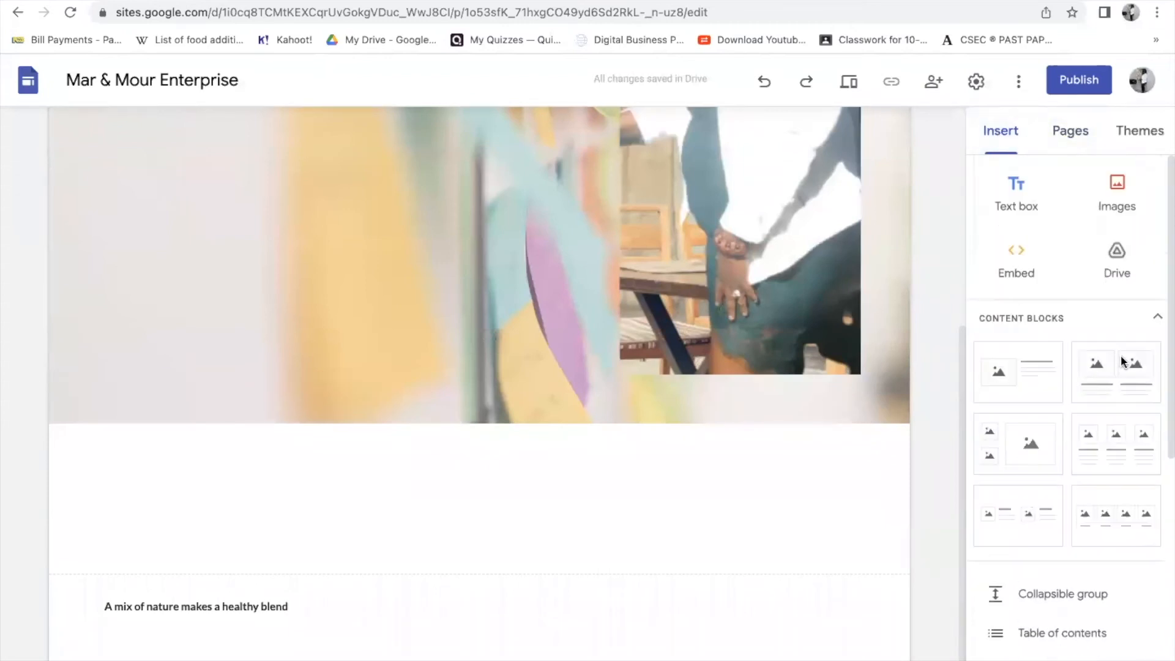
- Insert Mar & Mour.png from Drive onto the Home page
{"action": "left_click", "coordinate": [1120, 187]}
{"action": "left_click", "coordinate": [1100, 288]}
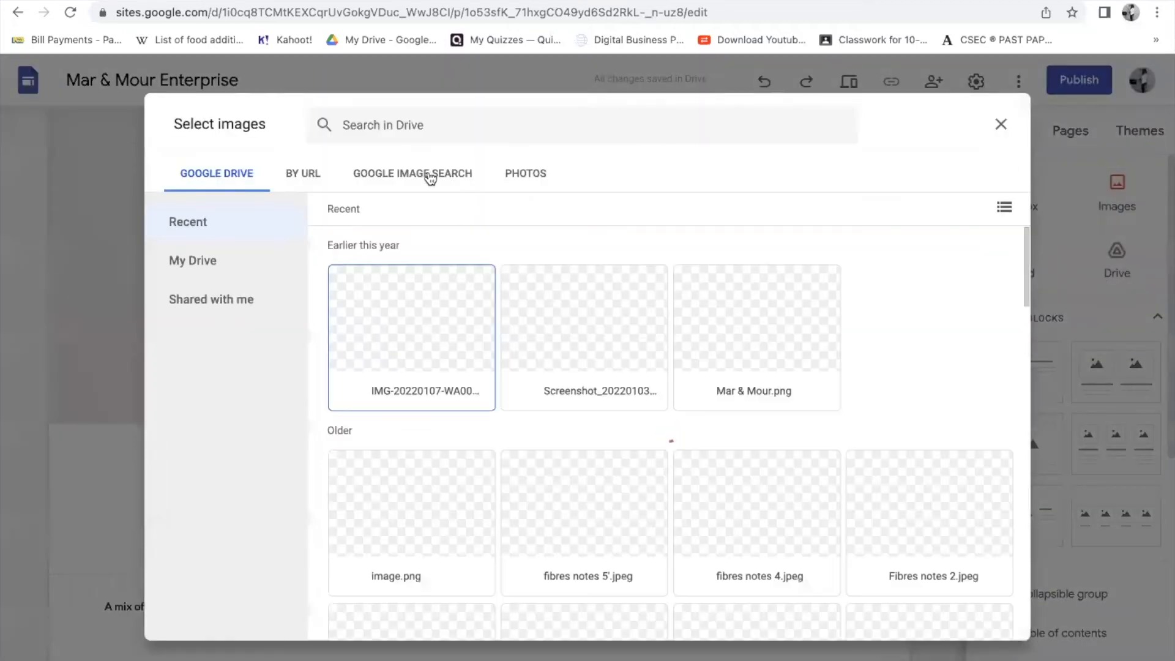
{"action": "left_click", "coordinate": [756, 329]}
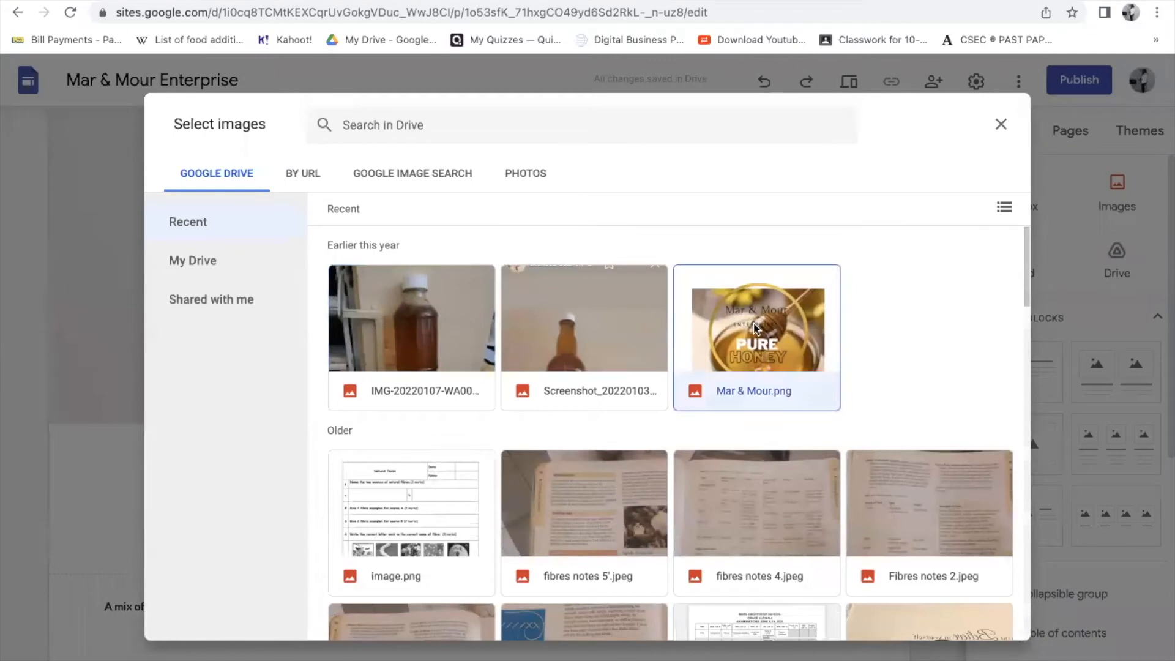
{"action": "left_click", "coordinate": [981, 620]}
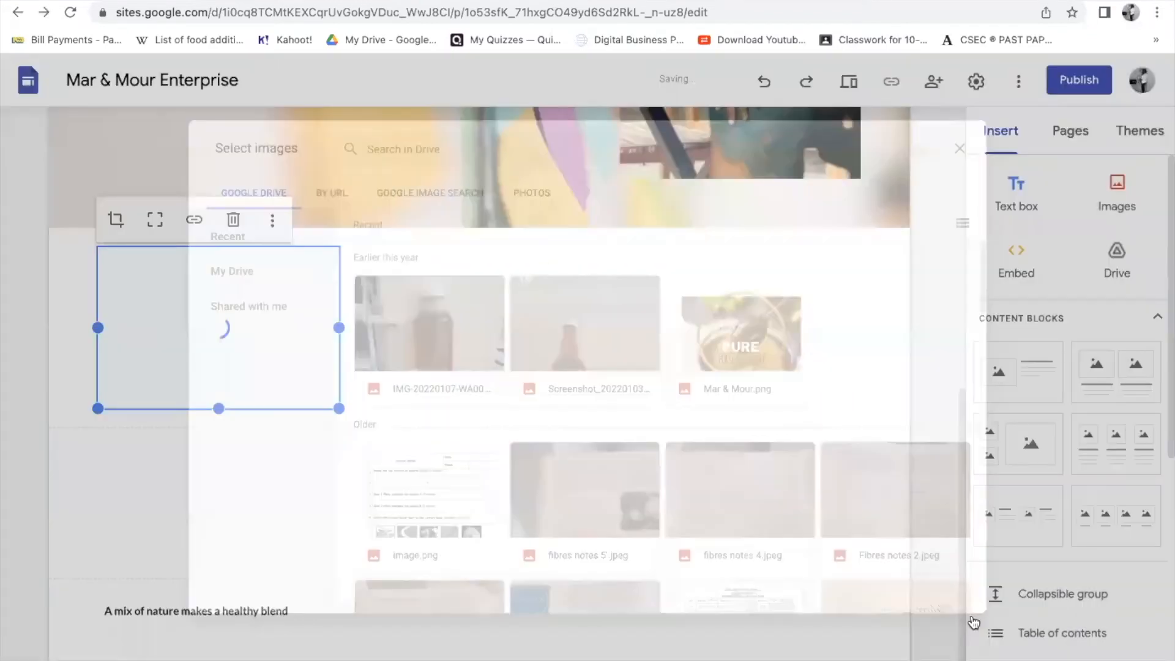
{"action": "scroll", "coordinate": [303, 392], "scroll_direction": "up", "scroll_amount": 5}
{"action": "scroll", "coordinate": [228, 503], "scroll_direction": "up", "scroll_amount": 2}
{"action": "scroll", "coordinate": [228, 503], "scroll_direction": "down", "scroll_amount": 6}
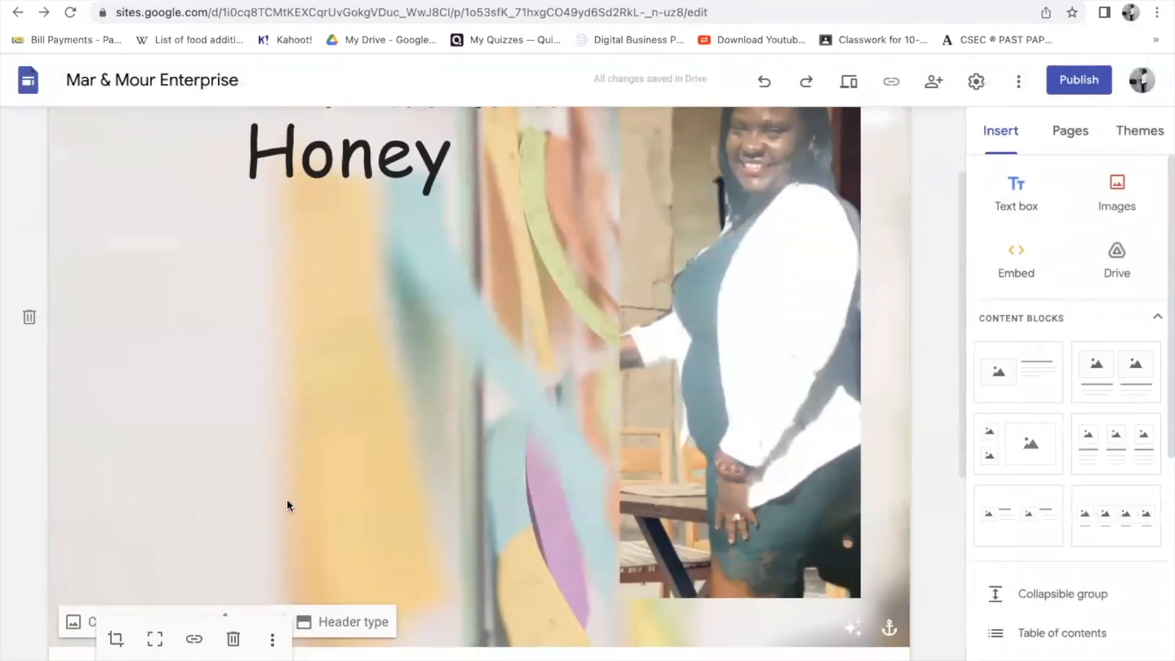
- Place the logo in the banner beneath 100% Natural Honey and add an empty text box below
{"action": "left_click_drag", "start_coordinate": [236, 451], "coordinate": [154, 175]}
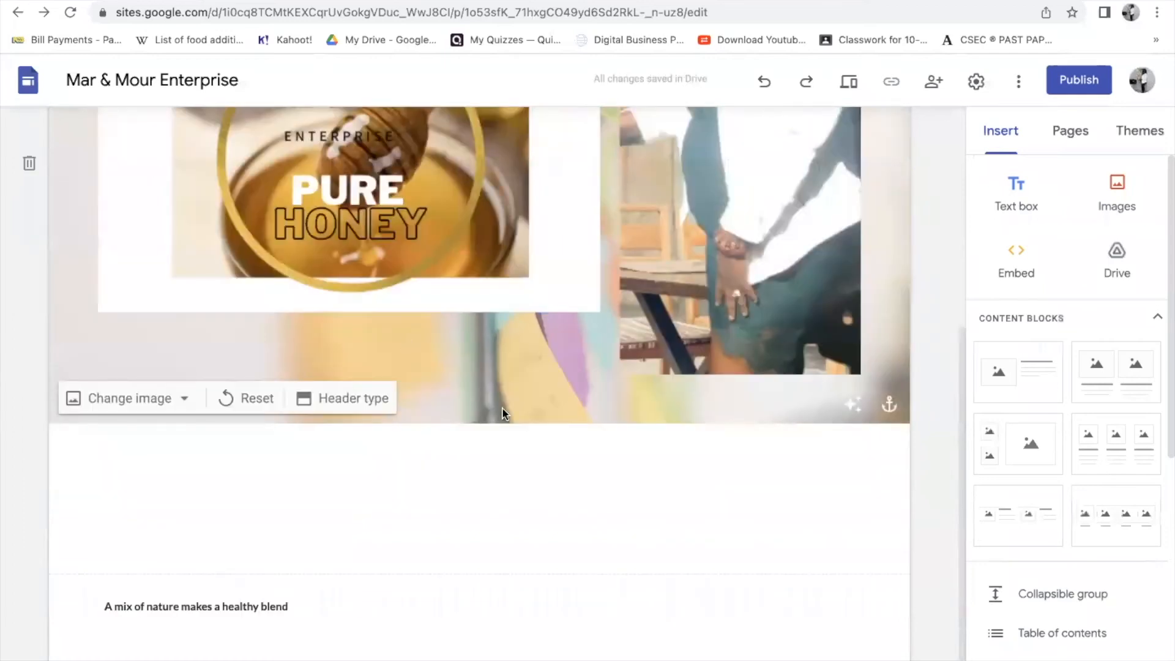
{"action": "scroll", "coordinate": [501, 406], "scroll_direction": "up", "scroll_amount": 5}
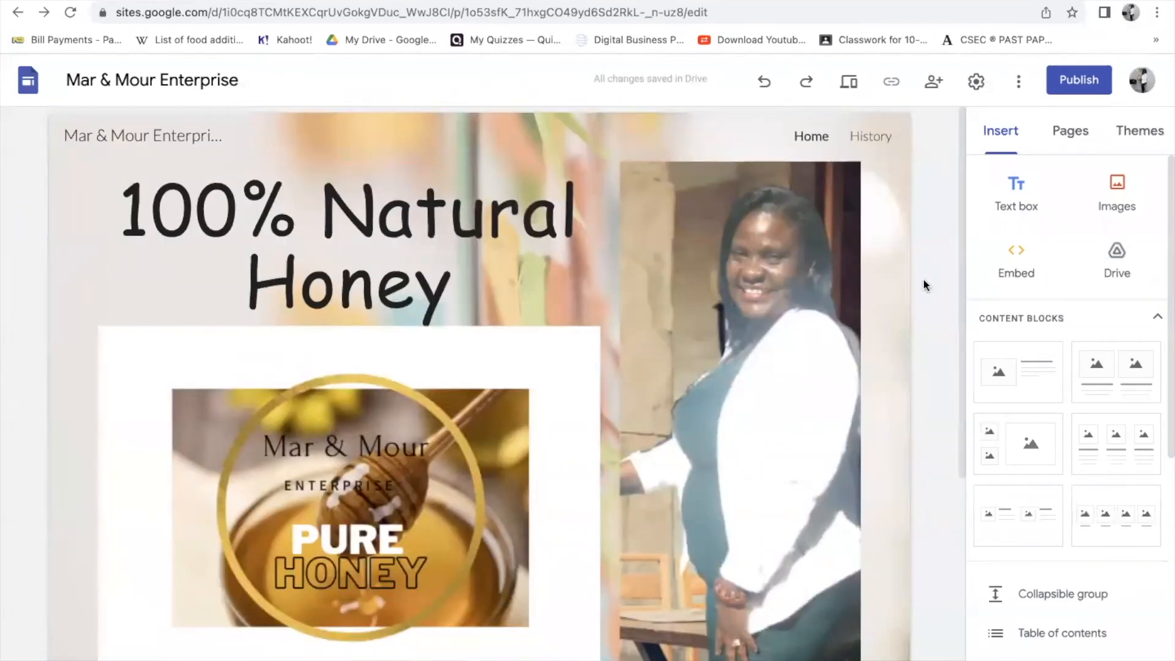
{"action": "scroll", "coordinate": [387, 531], "scroll_direction": "down", "scroll_amount": 5}
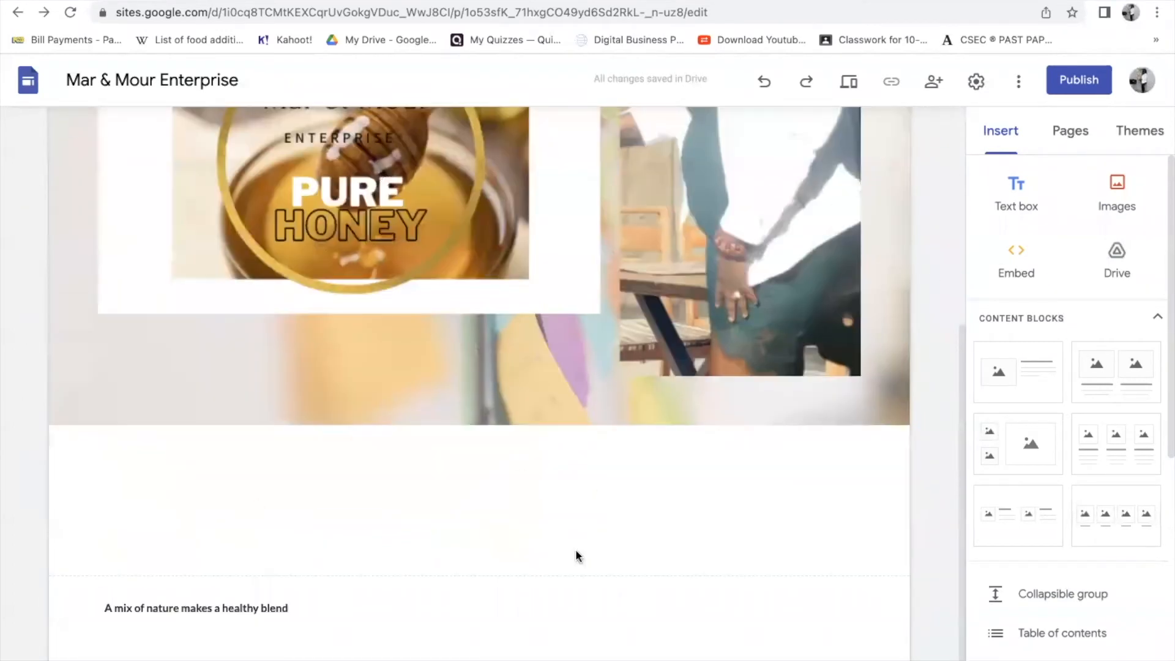
{"action": "scroll", "coordinate": [622, 482], "scroll_direction": "up", "scroll_amount": 5}
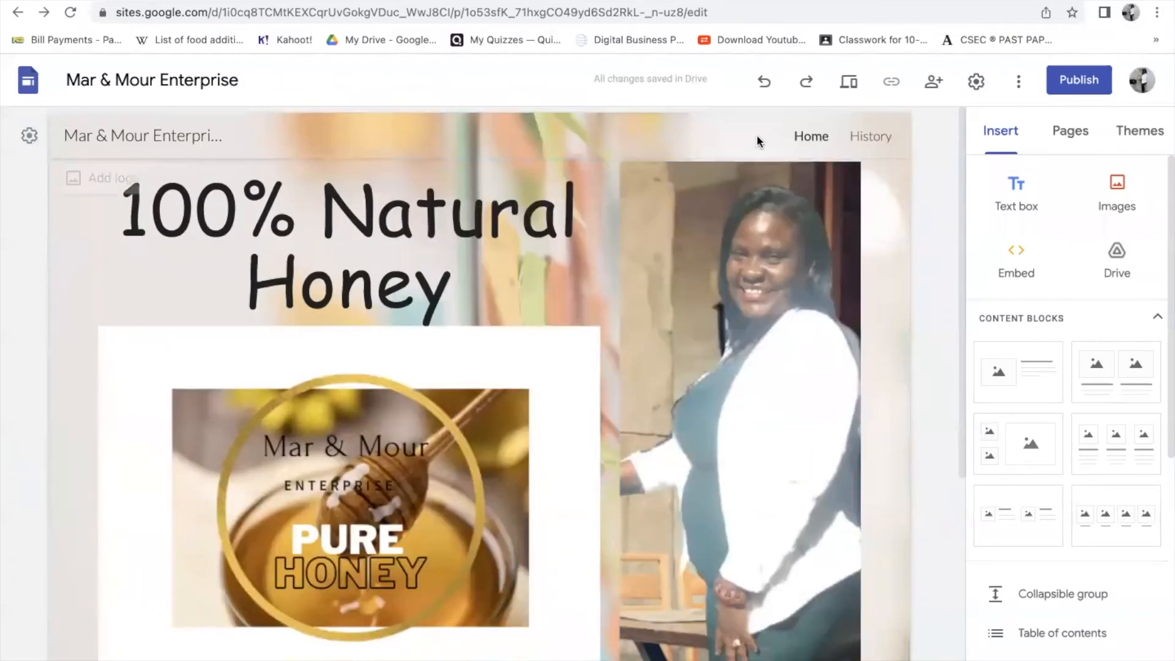
{"action": "scroll", "coordinate": [726, 443], "scroll_direction": "down", "scroll_amount": 5}
{"action": "left_click", "coordinate": [1013, 186]}
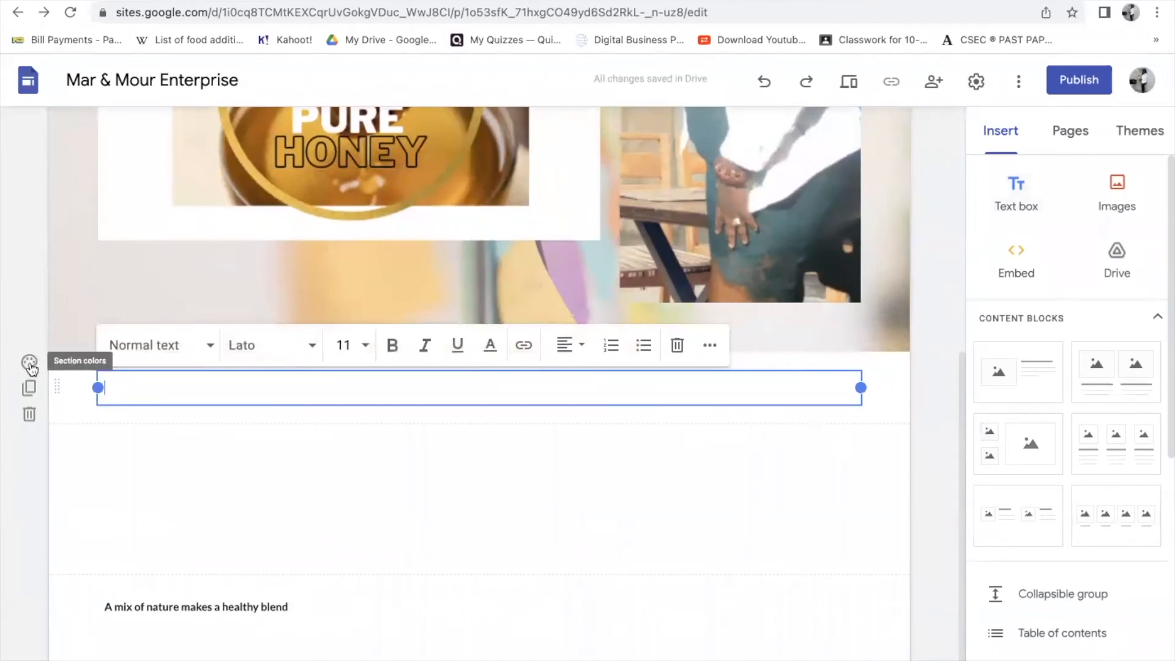
- Browse gallery images for the section background, then close without choosing one
{"action": "left_click", "coordinate": [29, 364]}
{"action": "mouse_move", "coordinate": [202, 494]}
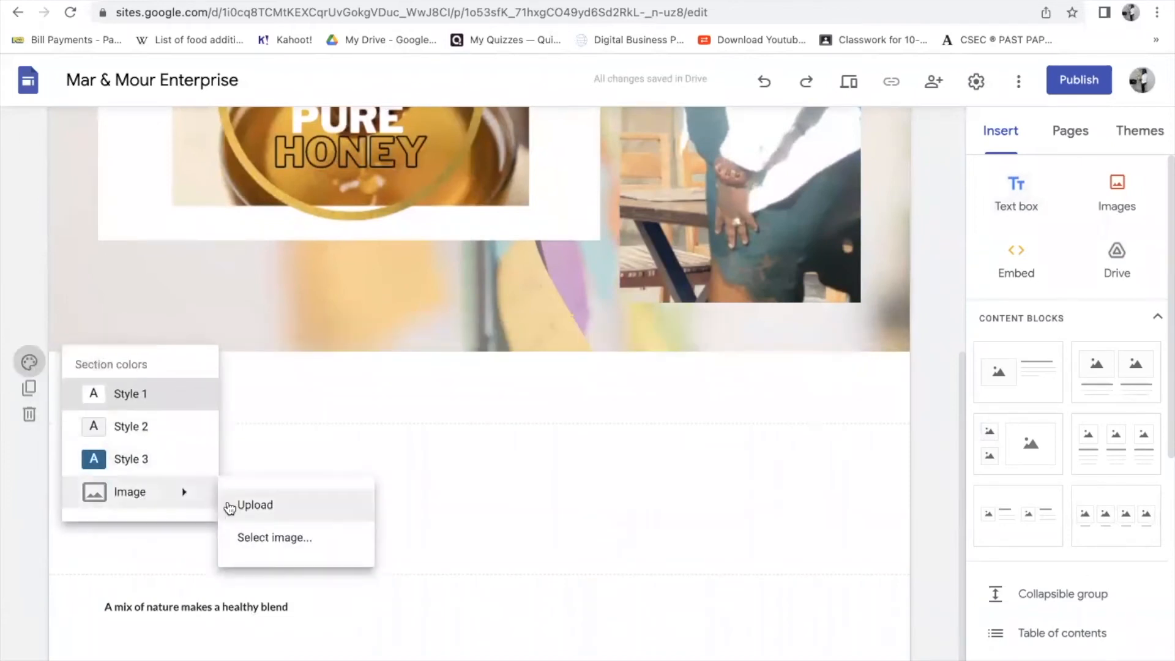
{"action": "left_click", "coordinate": [263, 539]}
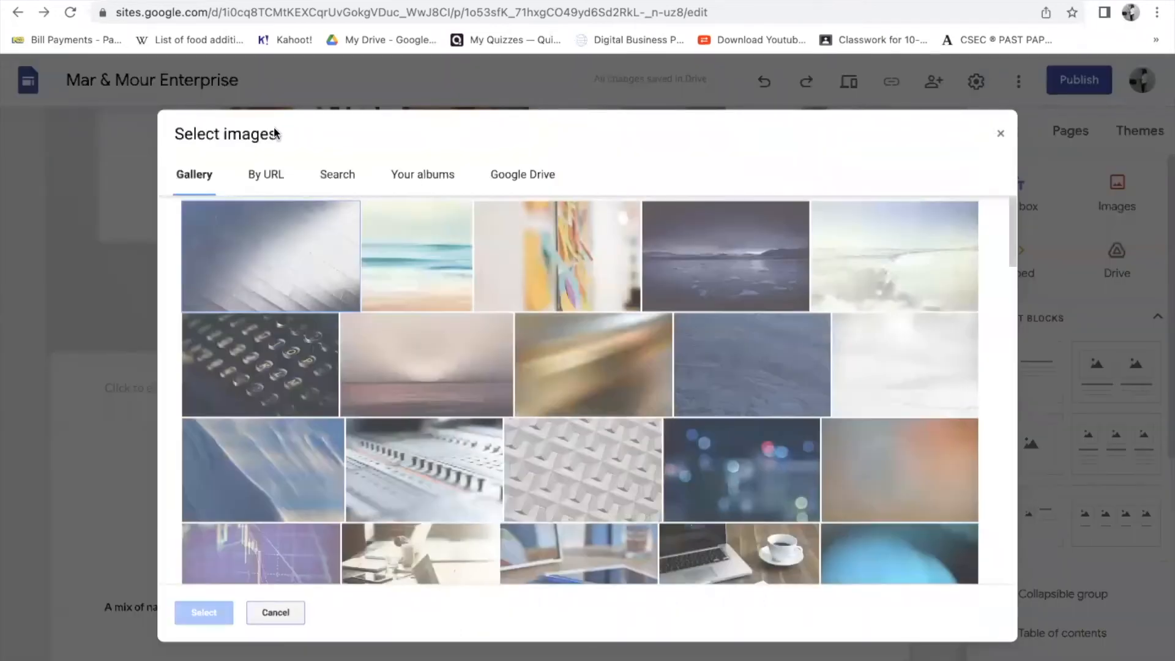
{"action": "left_click", "coordinate": [257, 612]}
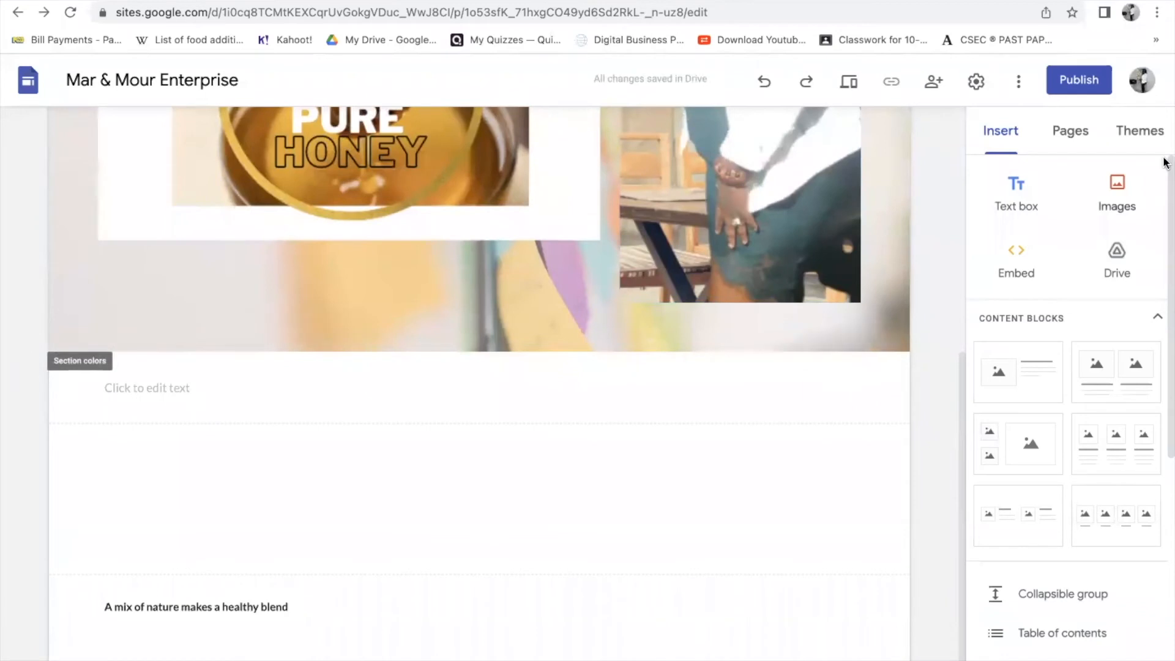
- Upload the 8.58.48 PM honey label screenshot from the Desktop below the banner
{"action": "left_click", "coordinate": [1119, 187]}
{"action": "left_click", "coordinate": [1112, 249]}
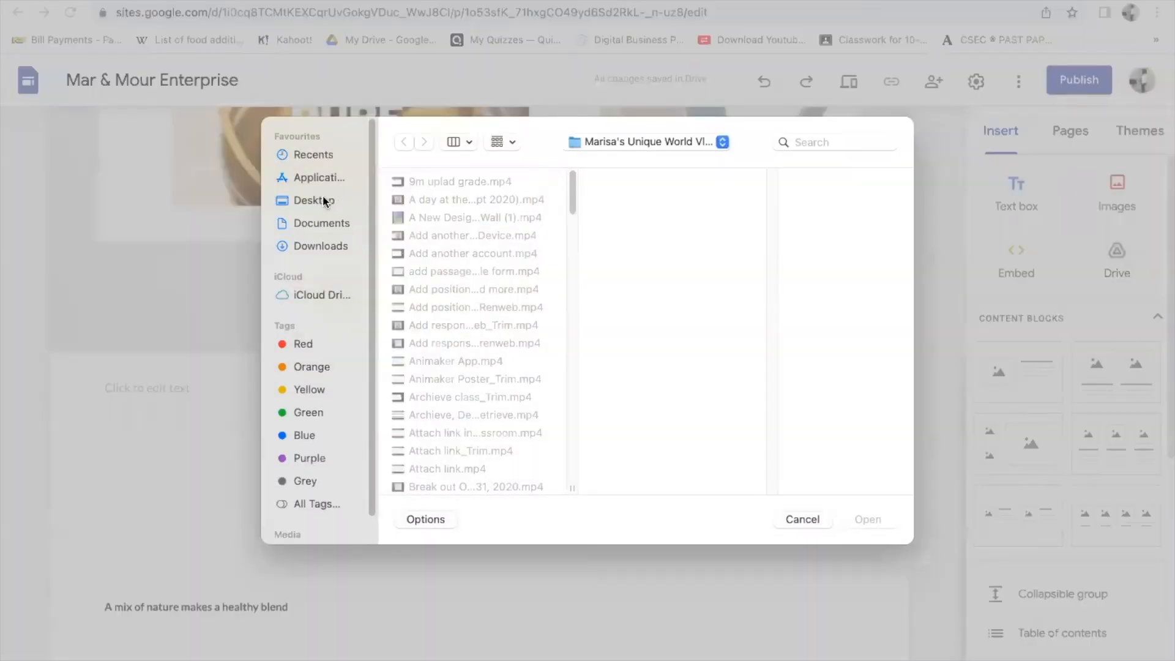
{"action": "left_click", "coordinate": [325, 201]}
{"action": "left_click", "coordinate": [440, 287]}
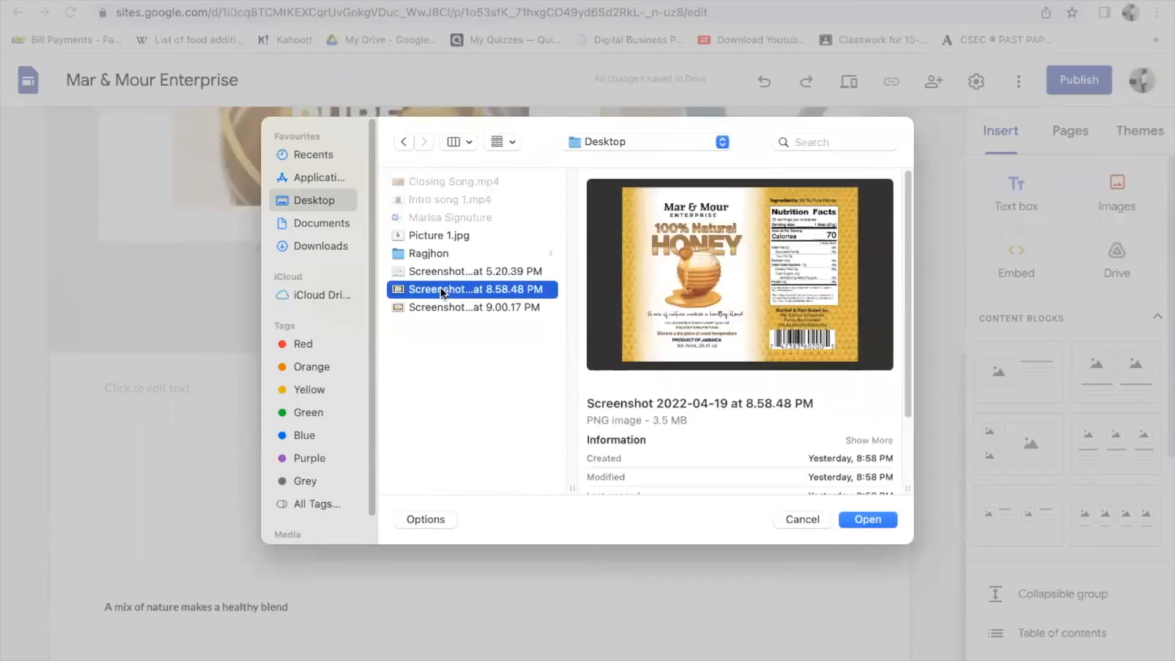
{"action": "left_click", "coordinate": [872, 520]}
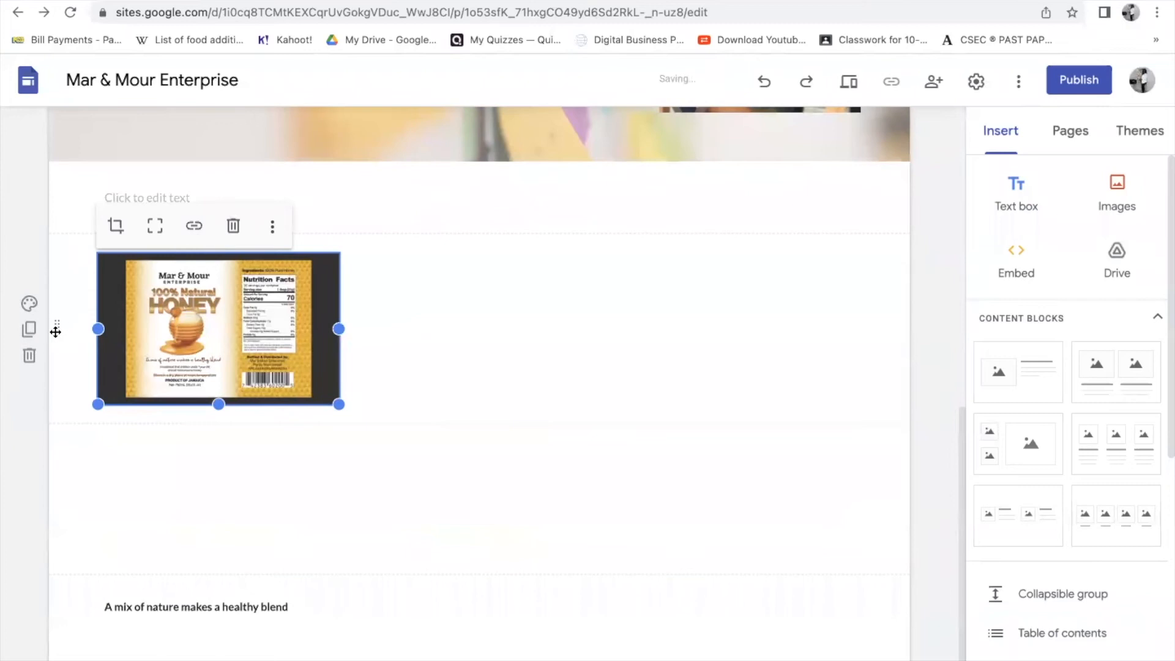
{"action": "left_click", "coordinate": [124, 187]}
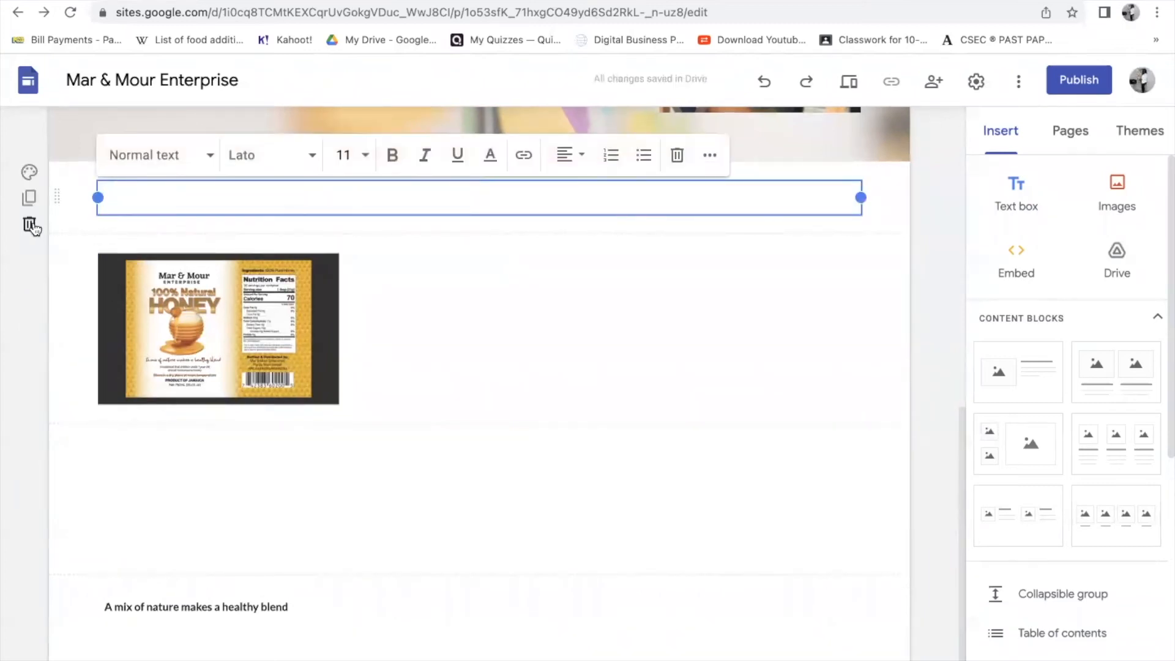
- Delete the empty text box and add a two-image block with the 8.58.48 PM label on the left
{"action": "left_click", "coordinate": [30, 223]}
{"action": "scroll", "coordinate": [553, 398], "scroll_direction": "down", "scroll_amount": 8}
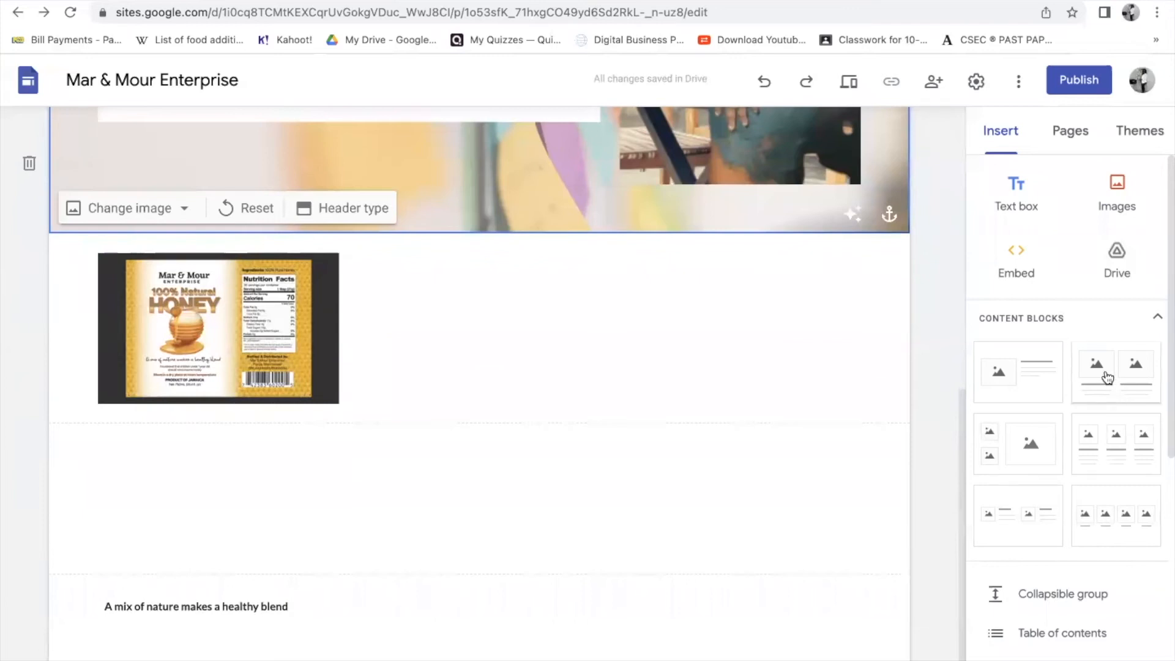
{"action": "left_click", "coordinate": [1128, 392]}
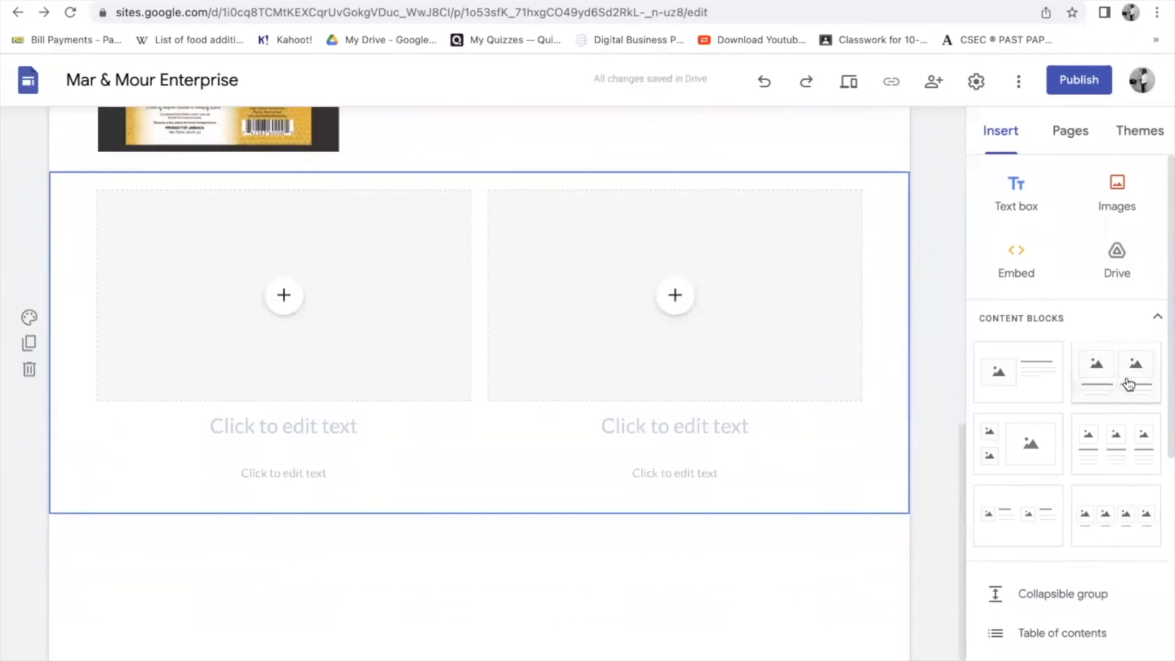
{"action": "left_click", "coordinate": [287, 306]}
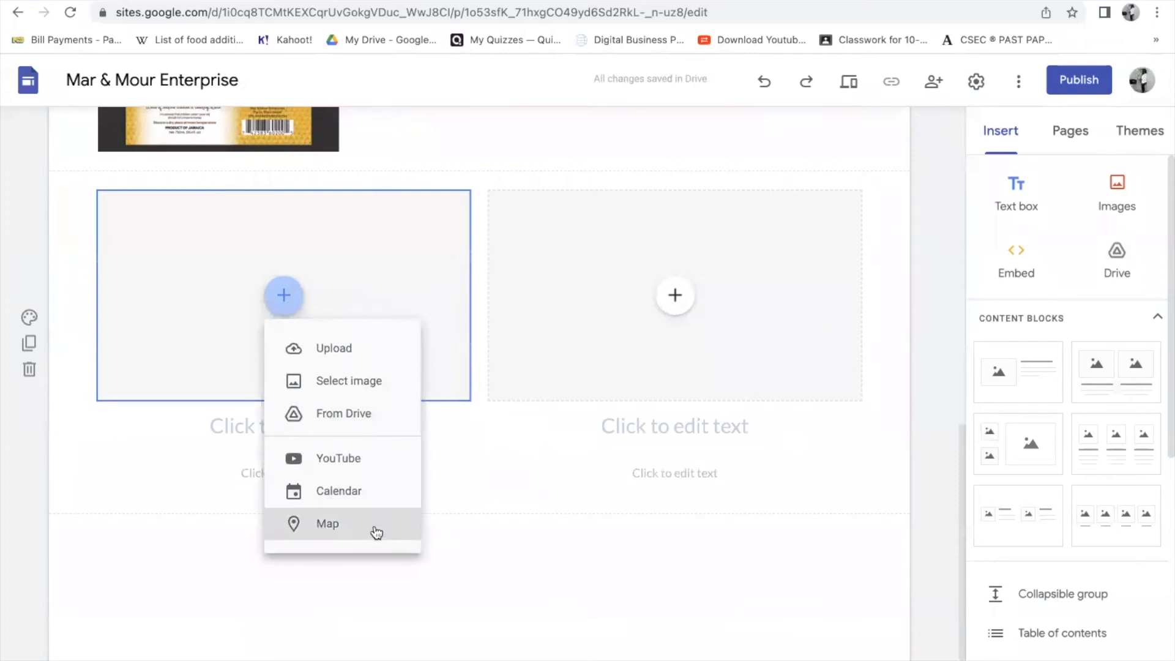
{"action": "left_click", "coordinate": [338, 349]}
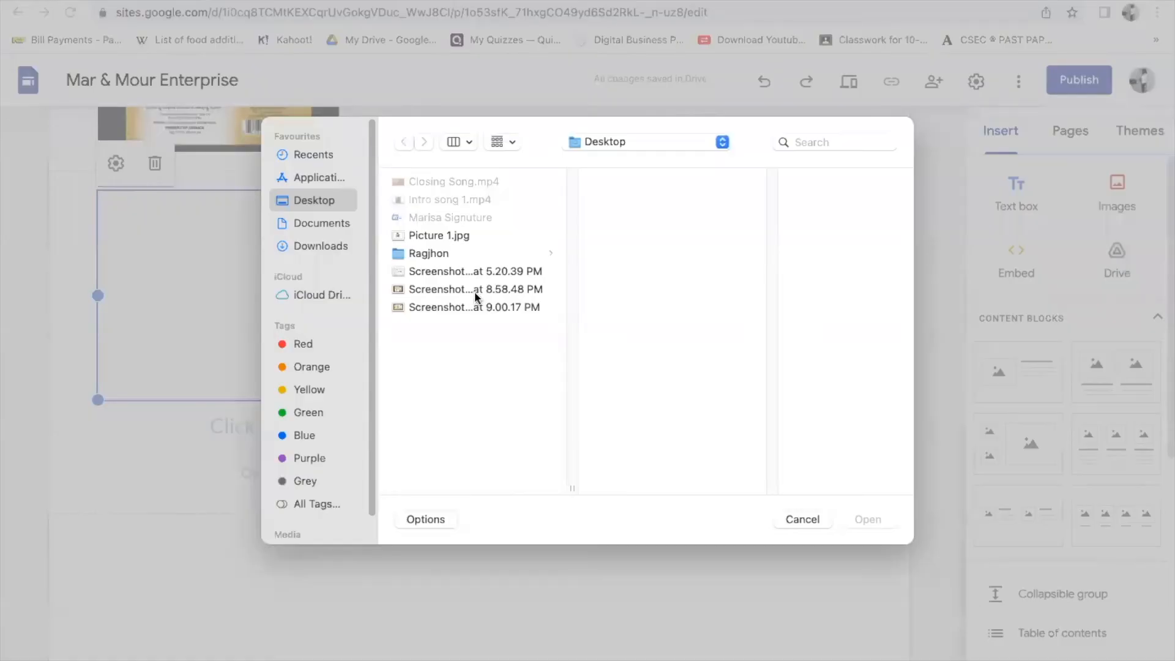
{"action": "left_click", "coordinate": [474, 290]}
{"action": "left_click", "coordinate": [868, 519]}
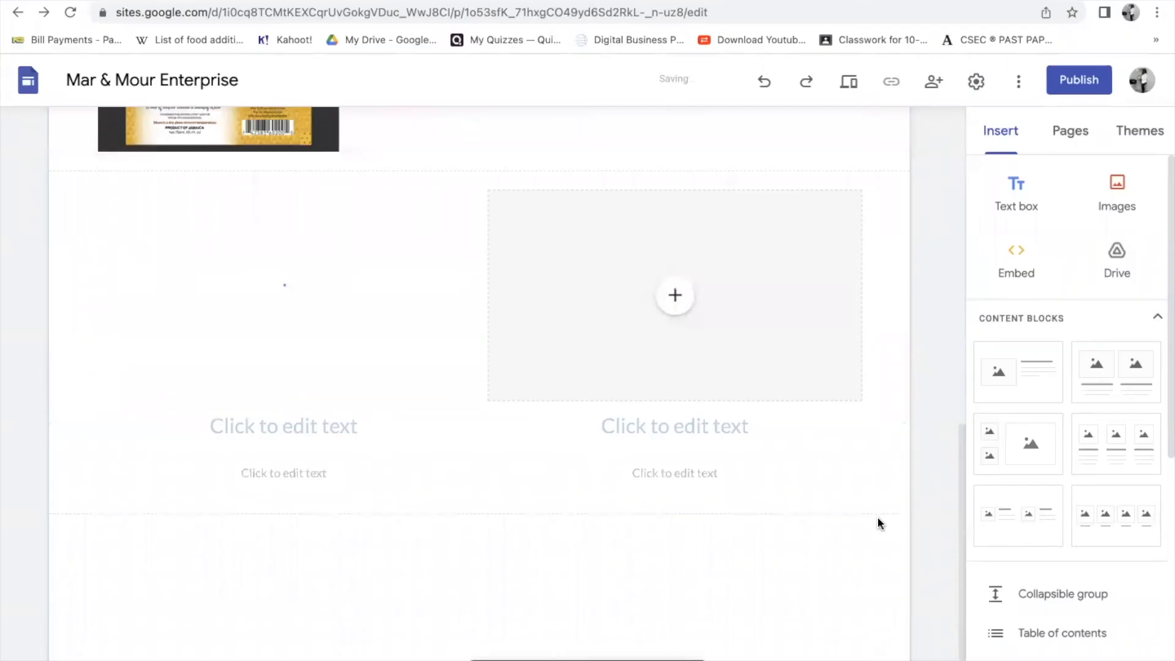
- Fill the right slot with the 9.00.17 PM honey label screenshot
{"action": "left_click", "coordinate": [674, 295]}
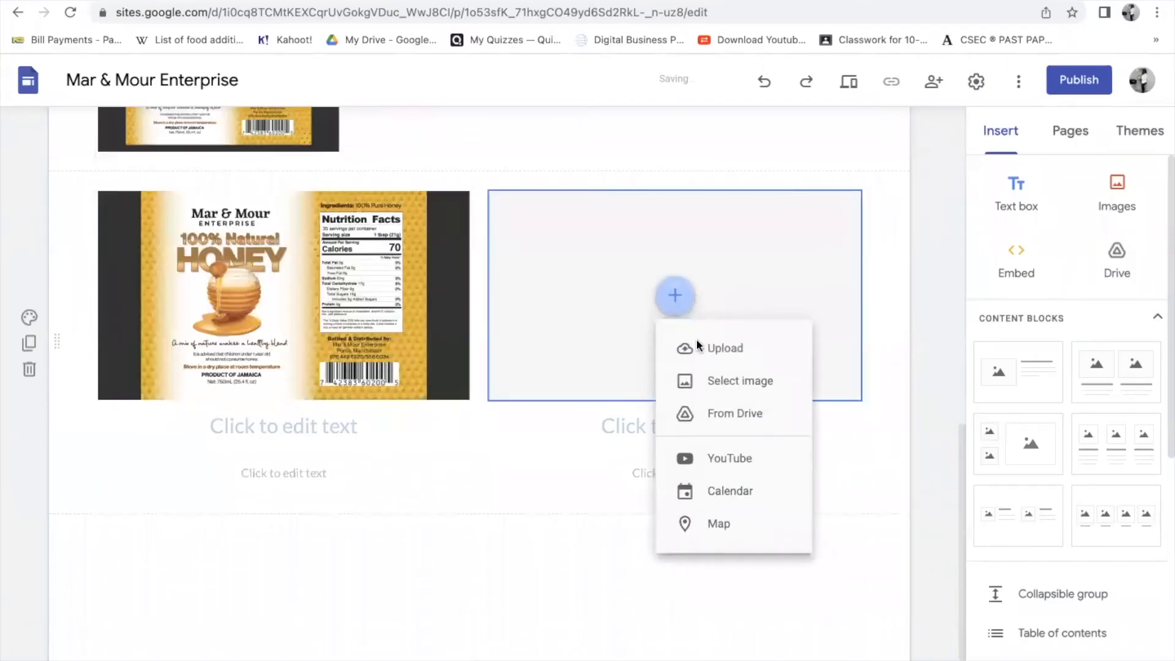
{"action": "left_click", "coordinate": [734, 349]}
{"action": "left_click", "coordinate": [469, 307]}
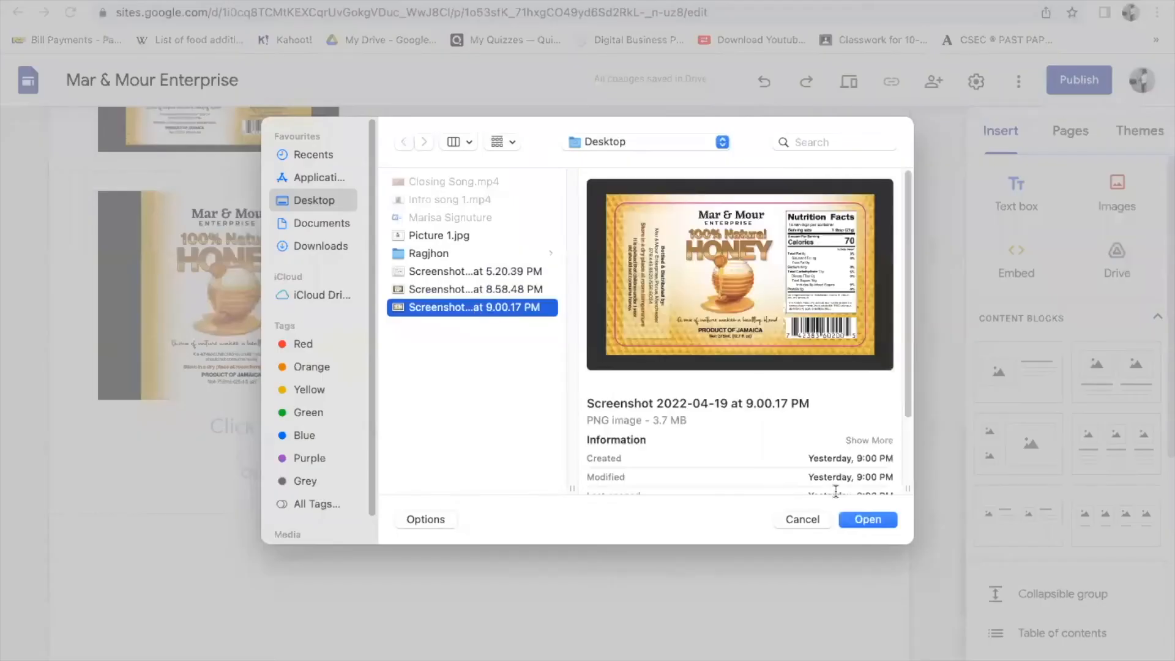
{"action": "left_click", "coordinate": [865, 515]}
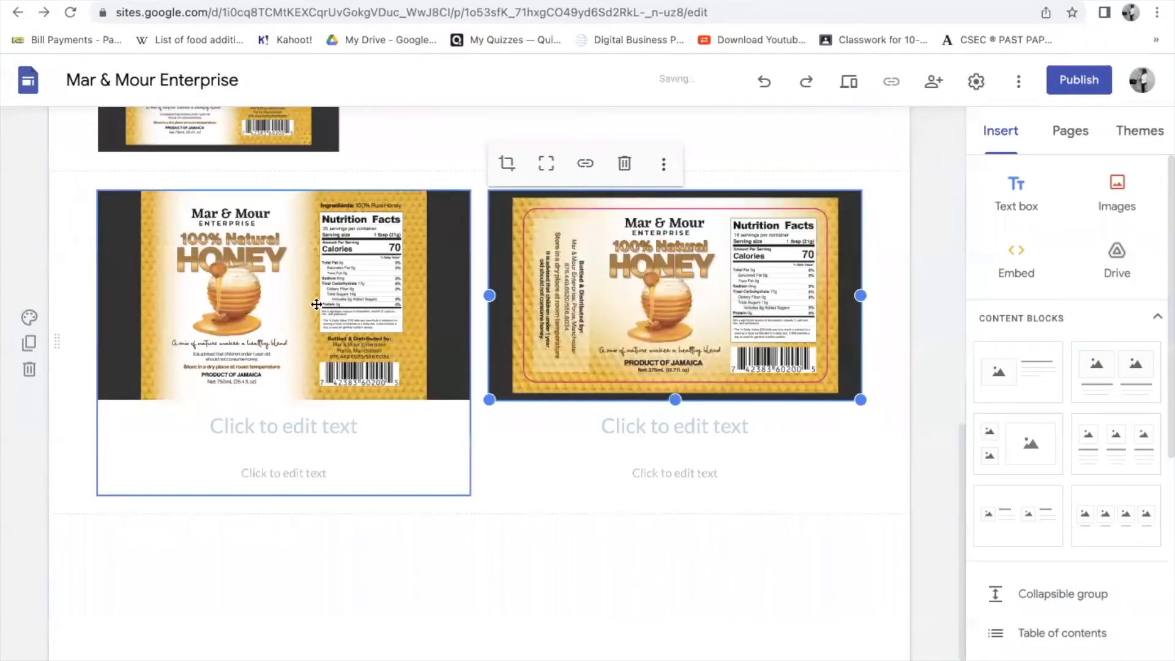
- Title the two labels 'Large $ 2,500' and 'Small $1,300'
{"action": "left_click", "coordinate": [225, 425]}
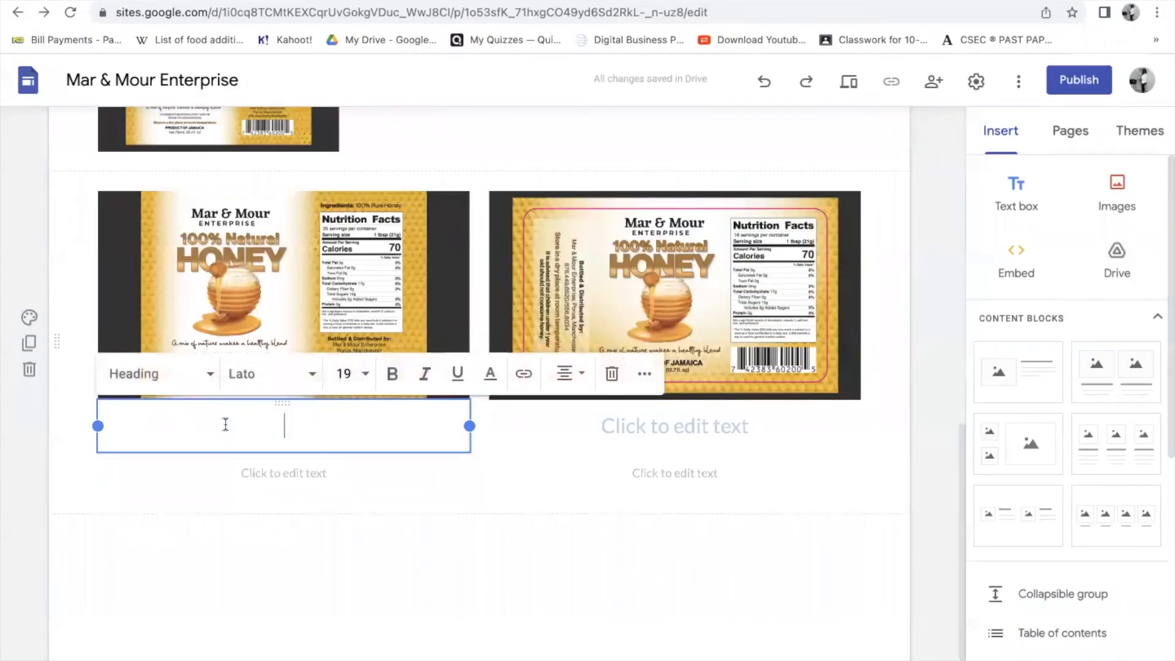
{"action": "type", "text": "Lar"}
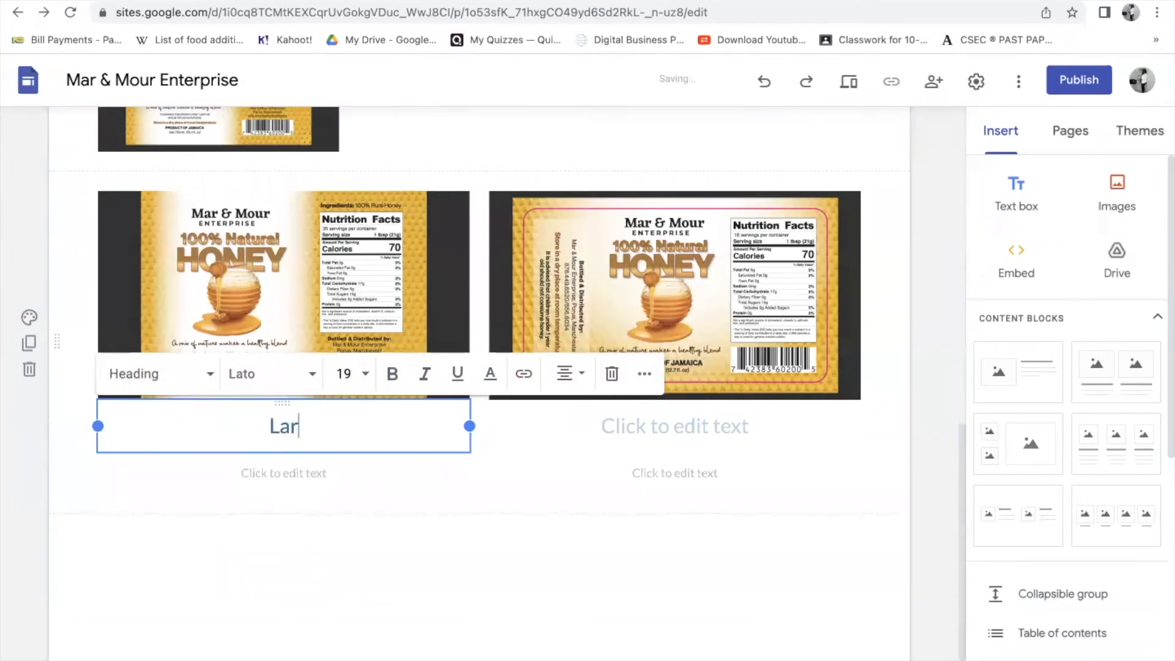
{"action": "type", "text": "ge $ 2,"}
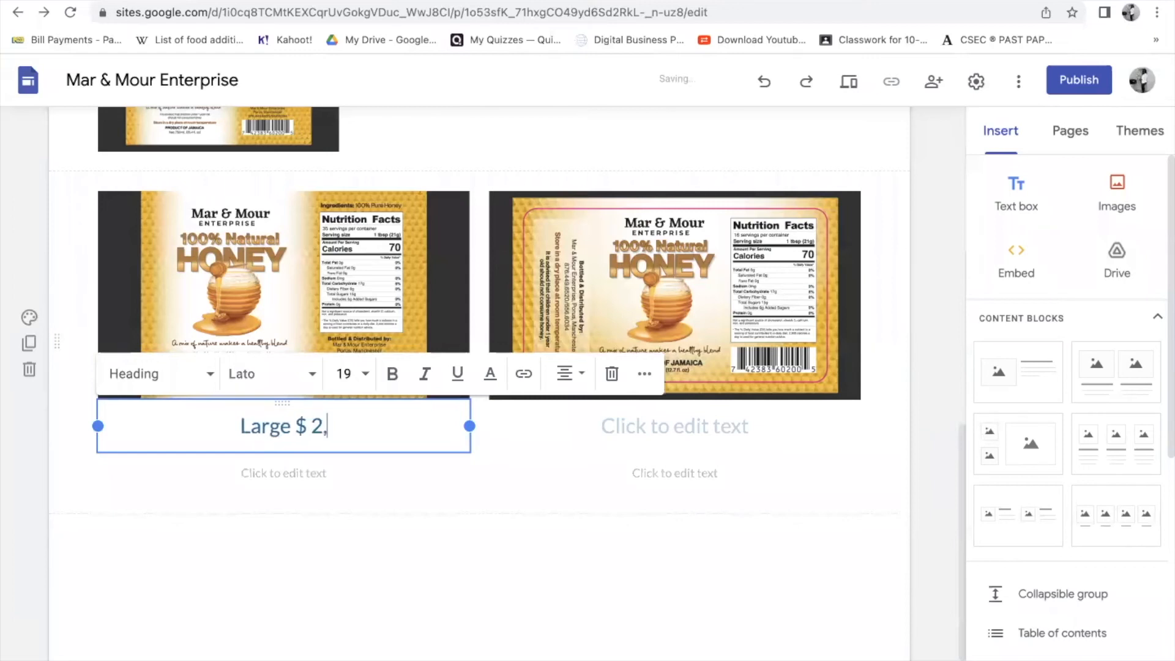
{"action": "type", "text": "500"}
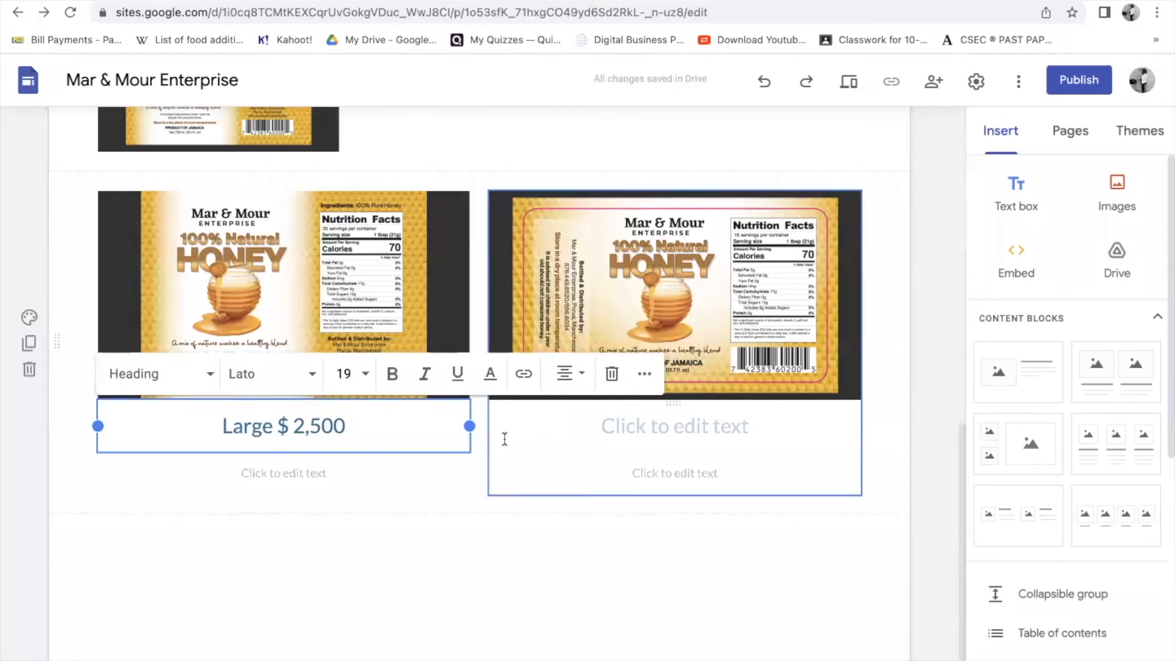
{"action": "left_click", "coordinate": [572, 426]}
{"action": "type", "text": "Small"}
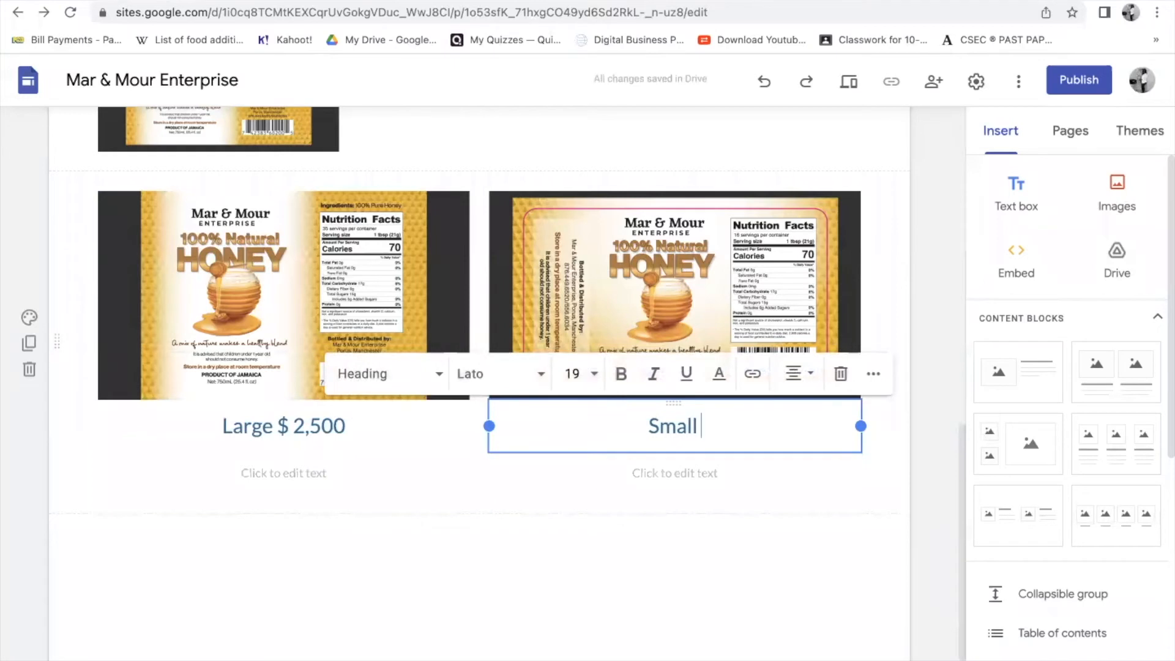
{"action": "type", "text": " $1"}
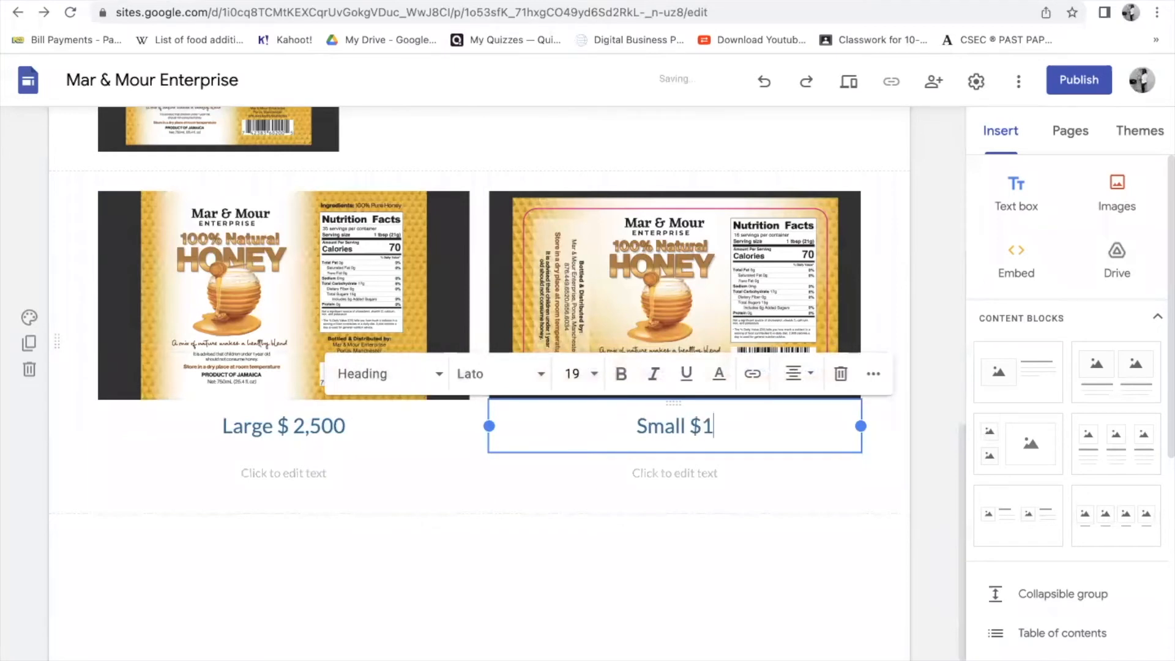
{"action": "type", "text": ",300"}
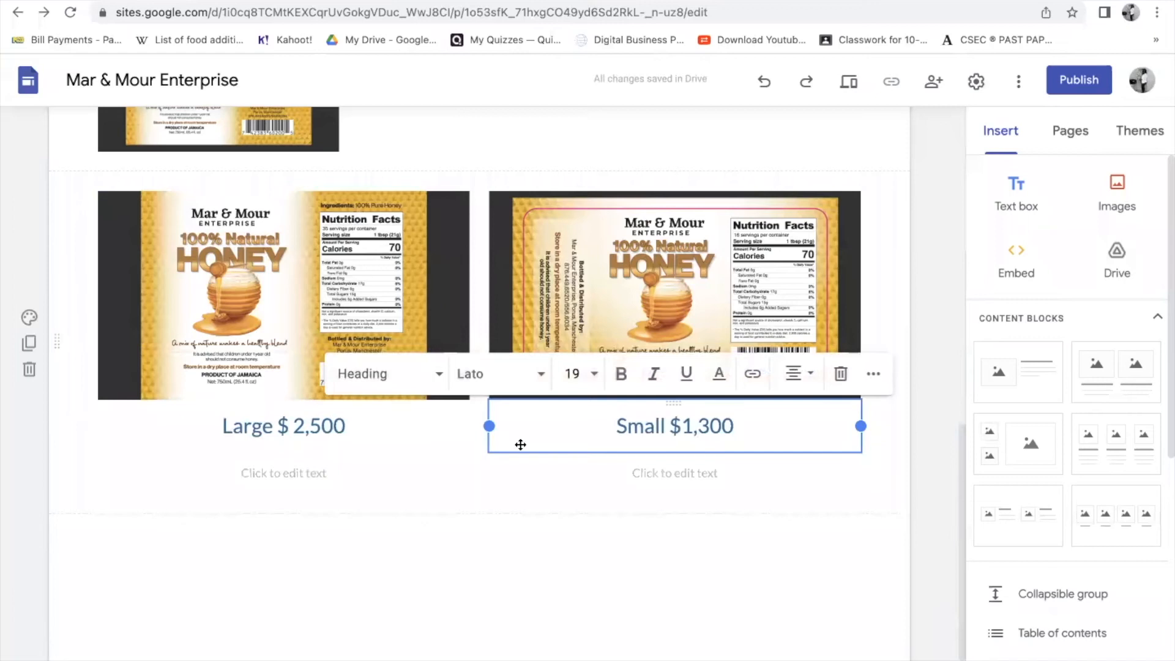
- Caption the large label '750 ml' and the small label '375 ml'
{"action": "left_click", "coordinate": [271, 465]}
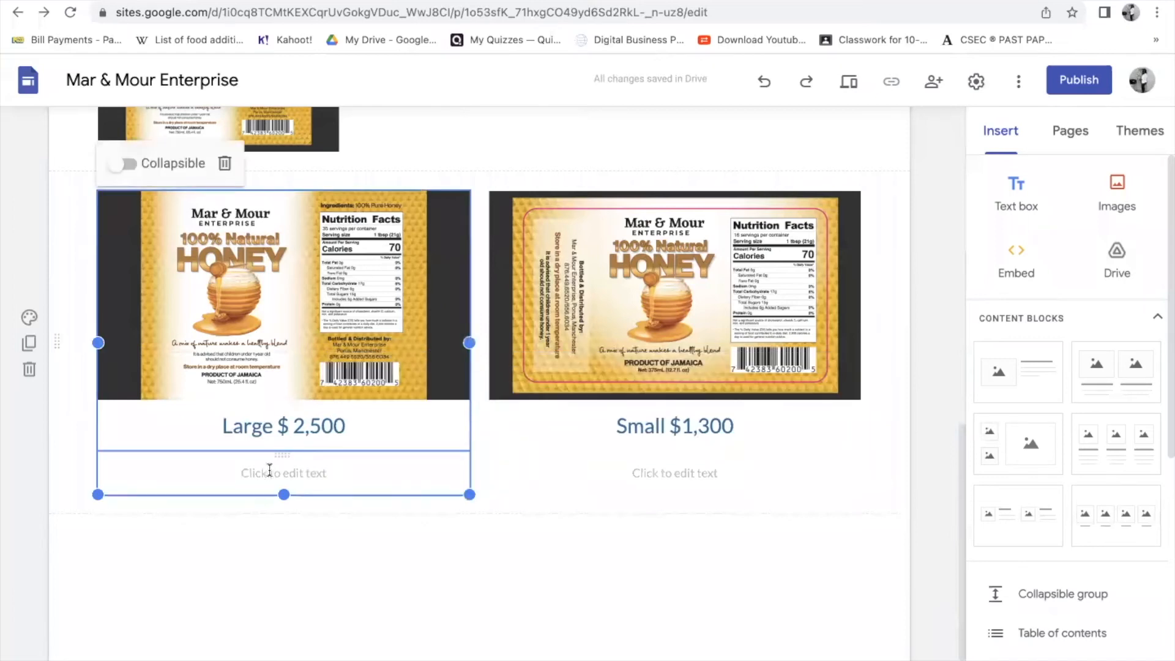
{"action": "left_click", "coordinate": [269, 470]}
{"action": "type", "text": "7"}
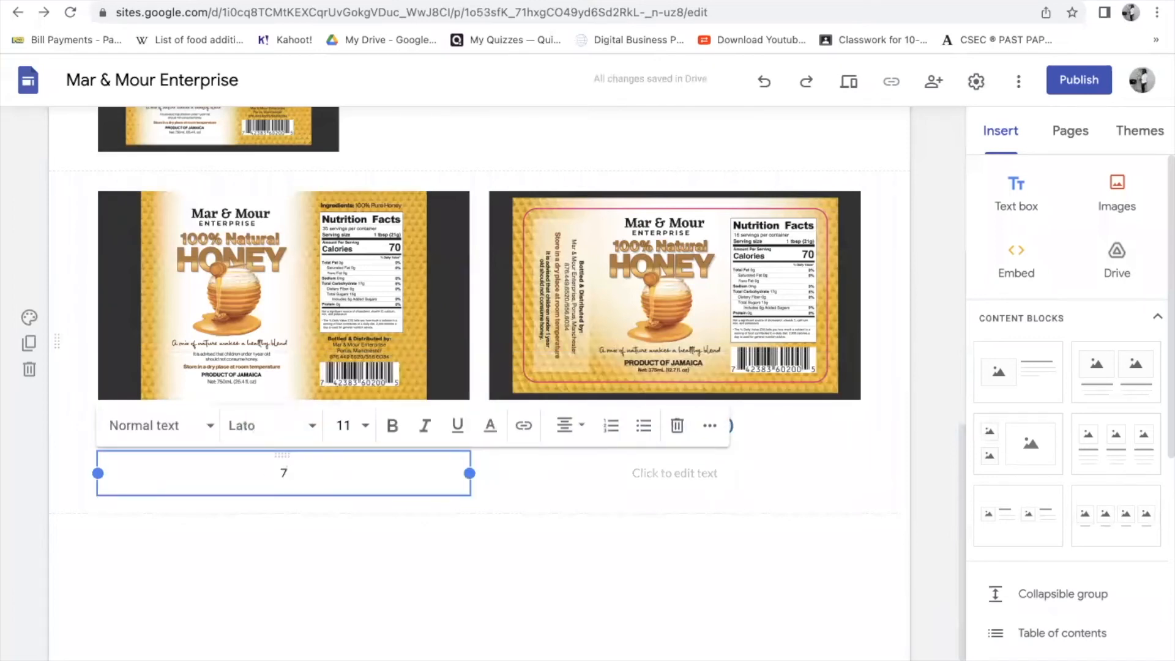
{"action": "type", "text": "50ml"}
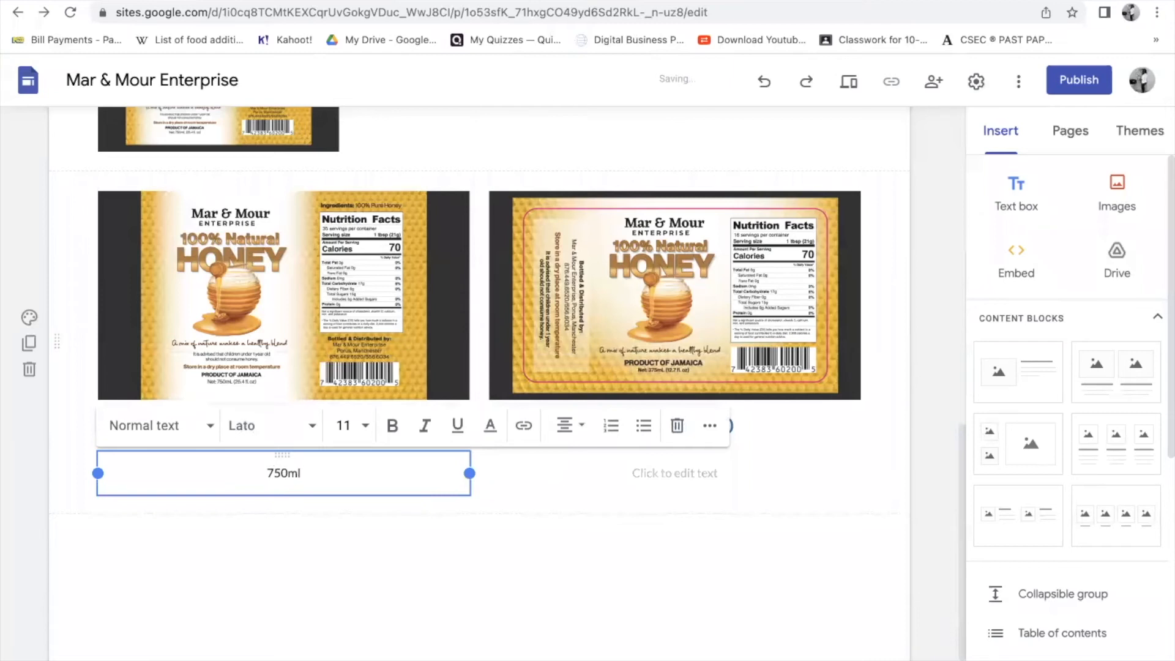
{"action": "key", "text": "BackSpace"}
{"action": "key", "text": "BackSpace"}
{"action": "key", "text": "BackSpace"}
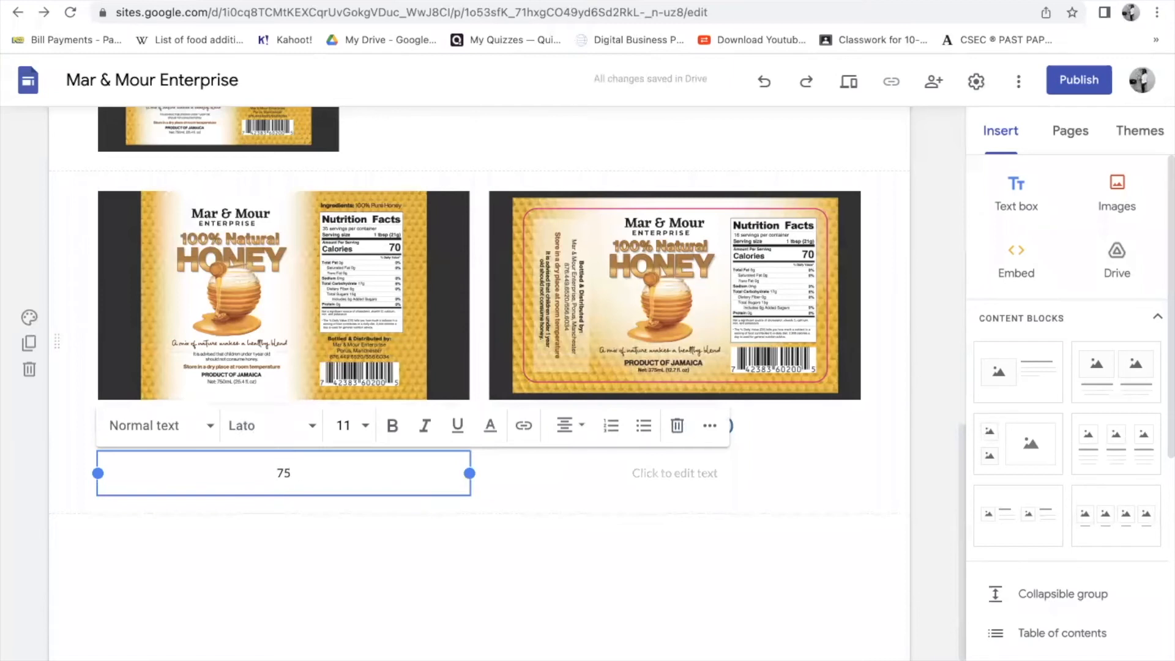
{"action": "type", "text": "a"}
{"action": "key", "text": "BackSpace"}
{"action": "type", "text": "0 ml"}
{"action": "left_click", "coordinate": [633, 476]}
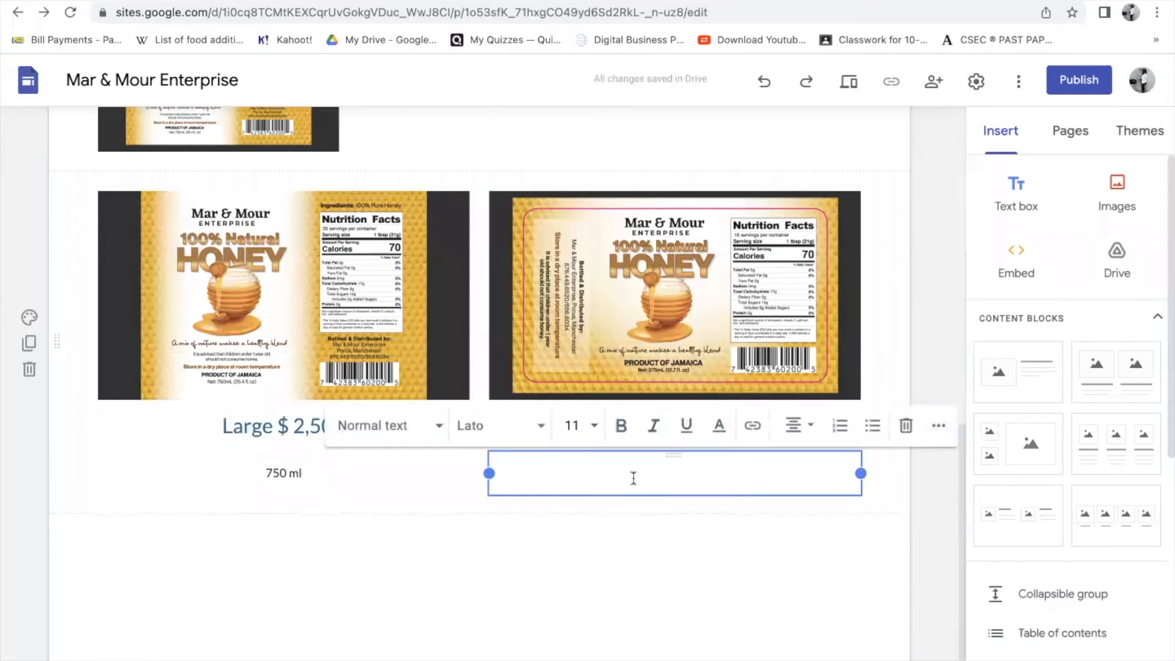
{"action": "type", "text": "375"}
{"action": "type", "text": "mj"}
{"action": "key", "text": "BackSpace"}
{"action": "key", "text": "BackSpace"}
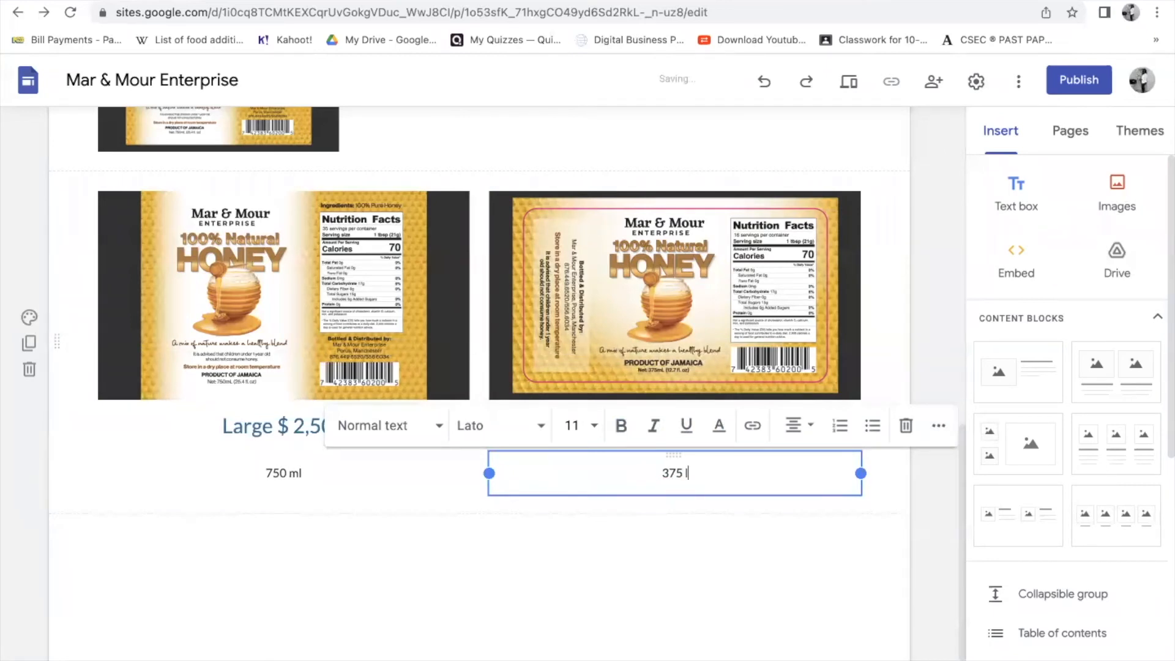
{"action": "type", "text": "ml"}
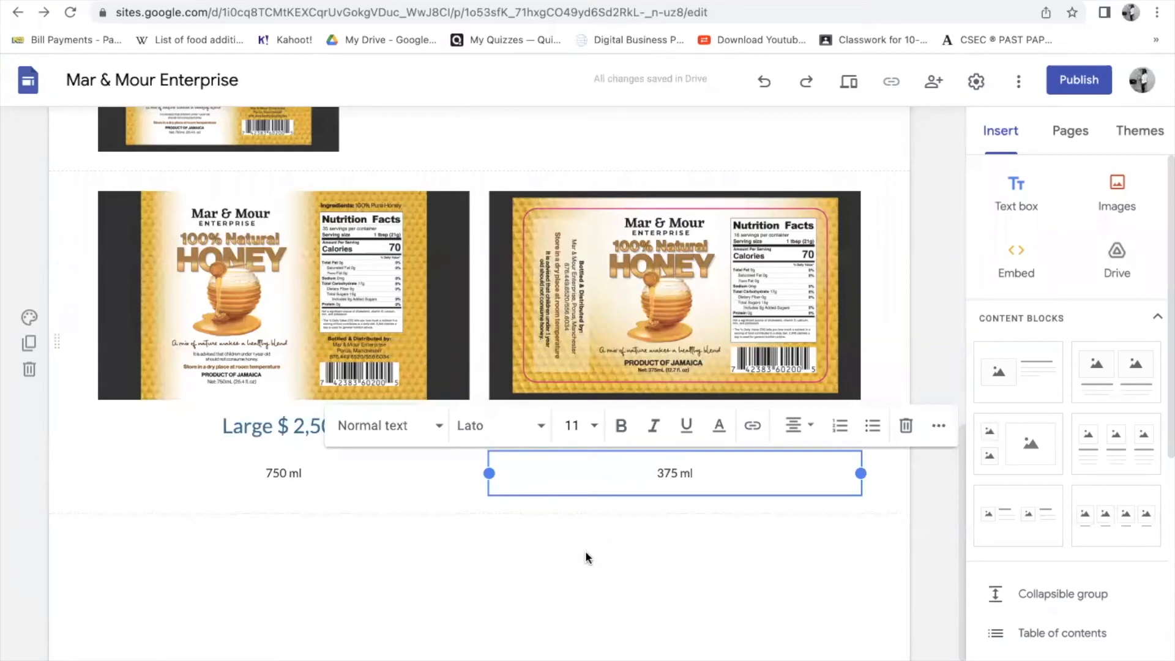
{"action": "left_click", "coordinate": [586, 552]}
- Insert a divider line below the first honey label, after abandoning a button
{"action": "scroll", "coordinate": [780, 491], "scroll_direction": "down", "scroll_amount": 2}
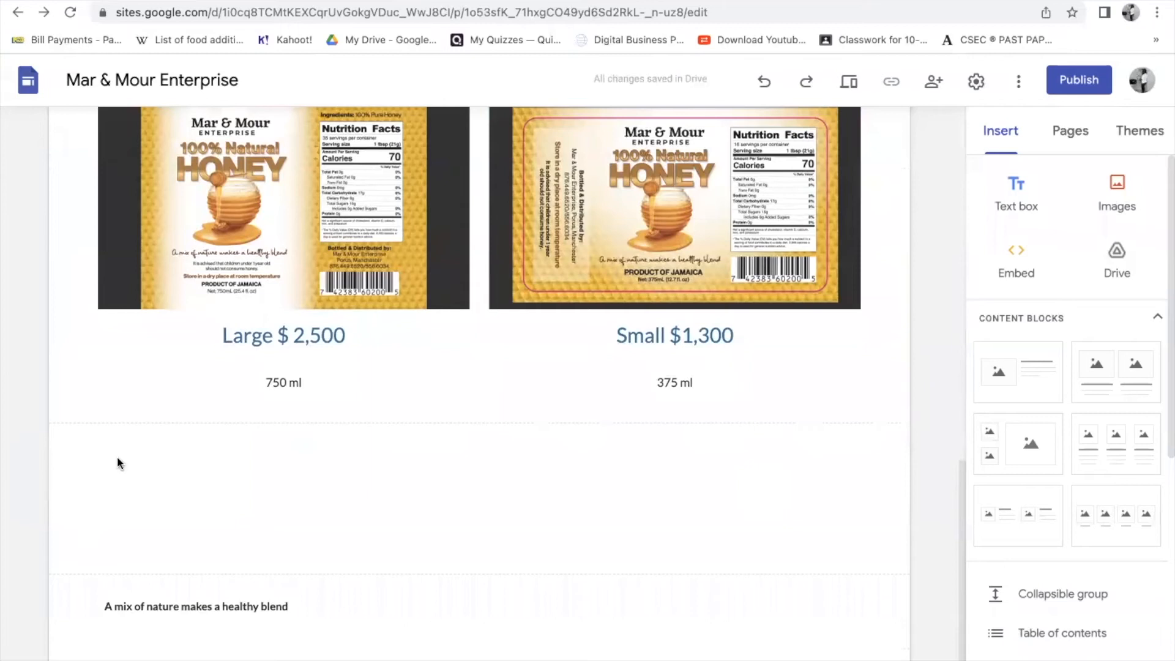
{"action": "scroll", "coordinate": [399, 375], "scroll_direction": "up", "scroll_amount": 10}
{"action": "scroll", "coordinate": [393, 380], "scroll_direction": "down", "scroll_amount": 5}
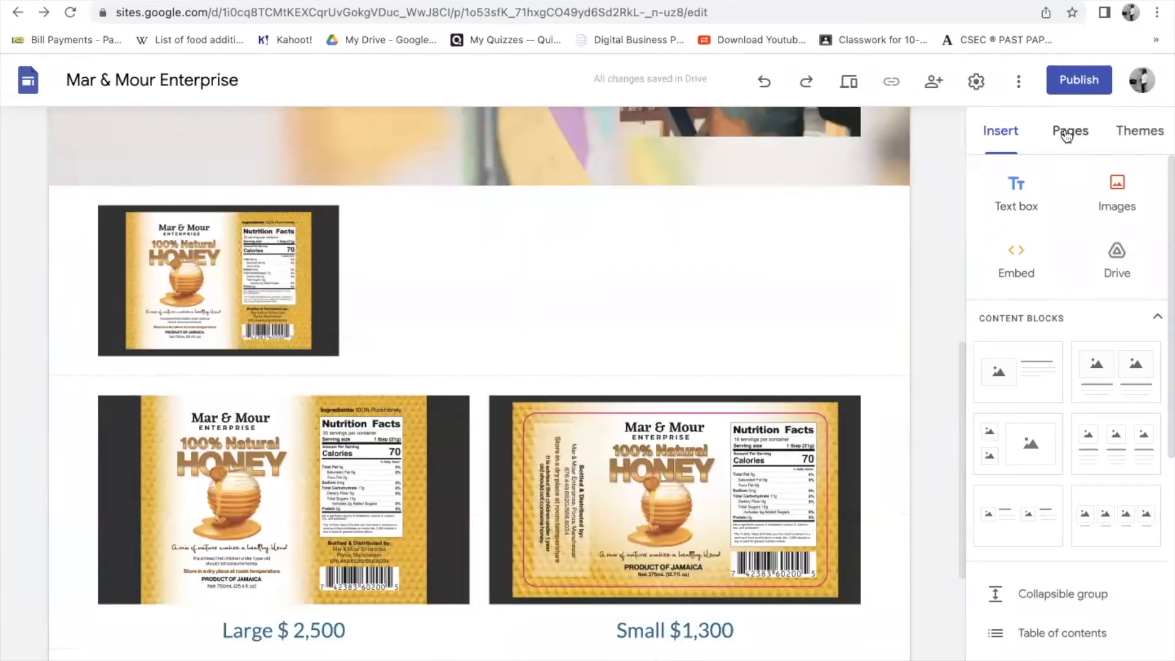
{"action": "scroll", "coordinate": [1077, 591], "scroll_direction": "down", "scroll_amount": 7}
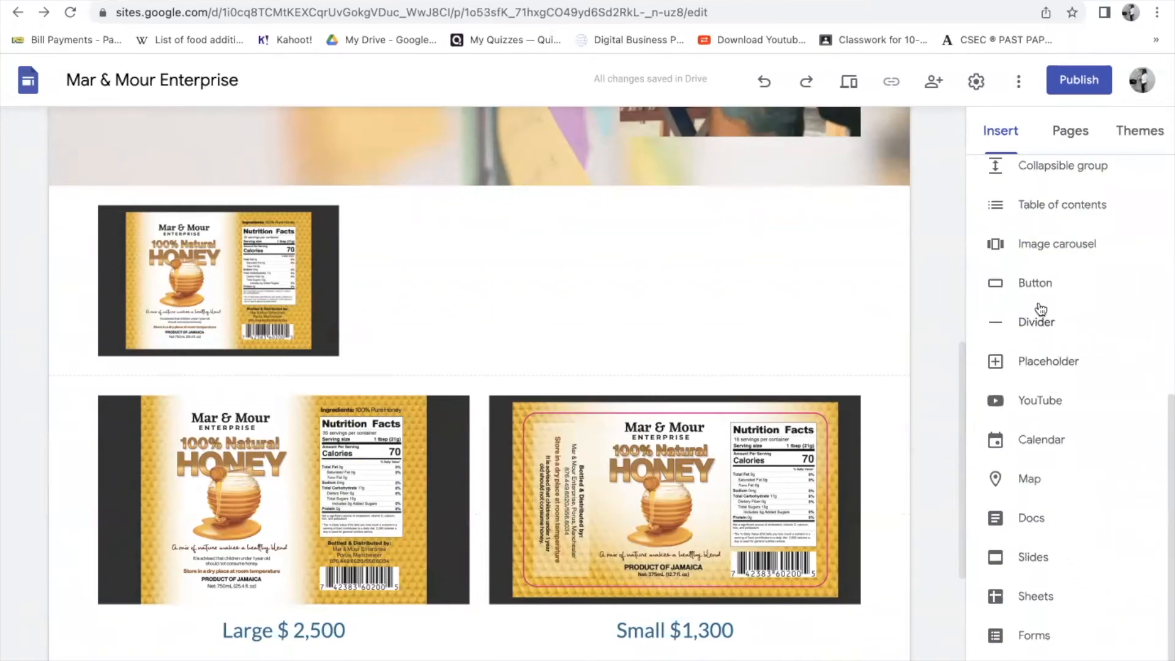
{"action": "left_click", "coordinate": [1034, 285]}
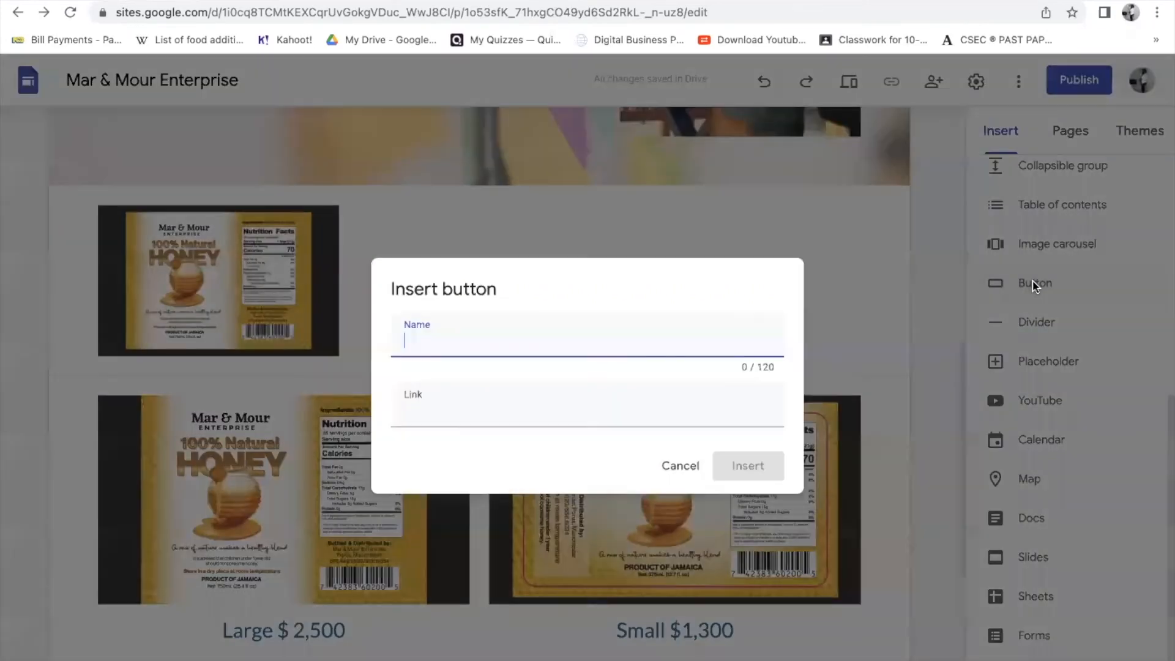
{"action": "left_click", "coordinate": [684, 466]}
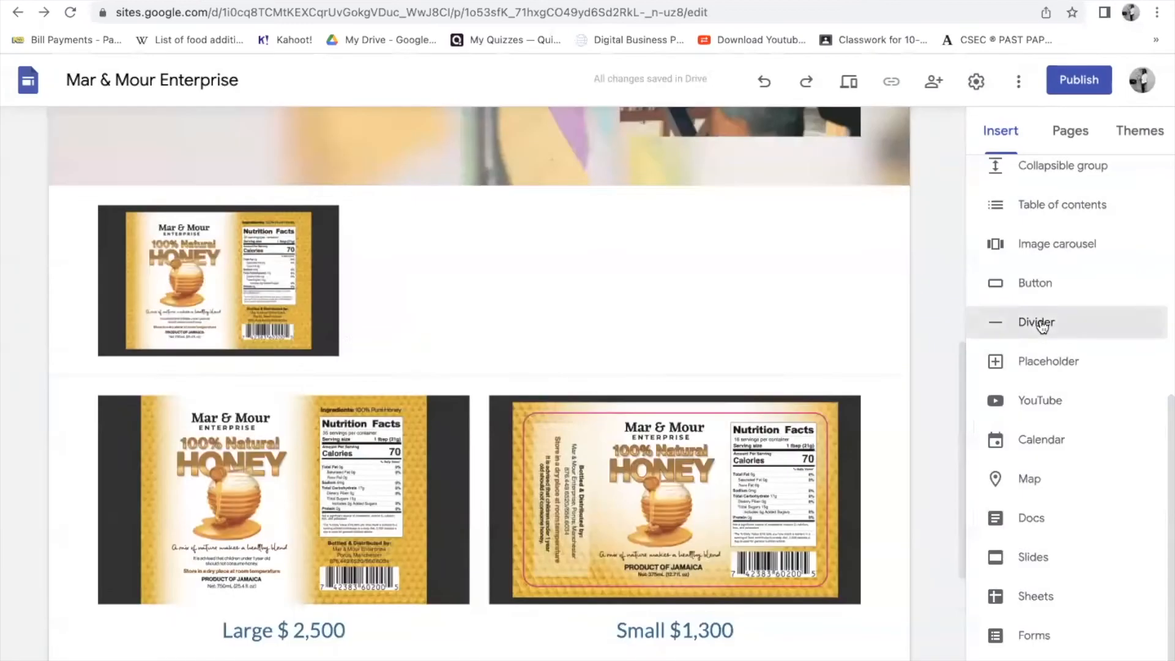
{"action": "left_click", "coordinate": [1042, 325]}
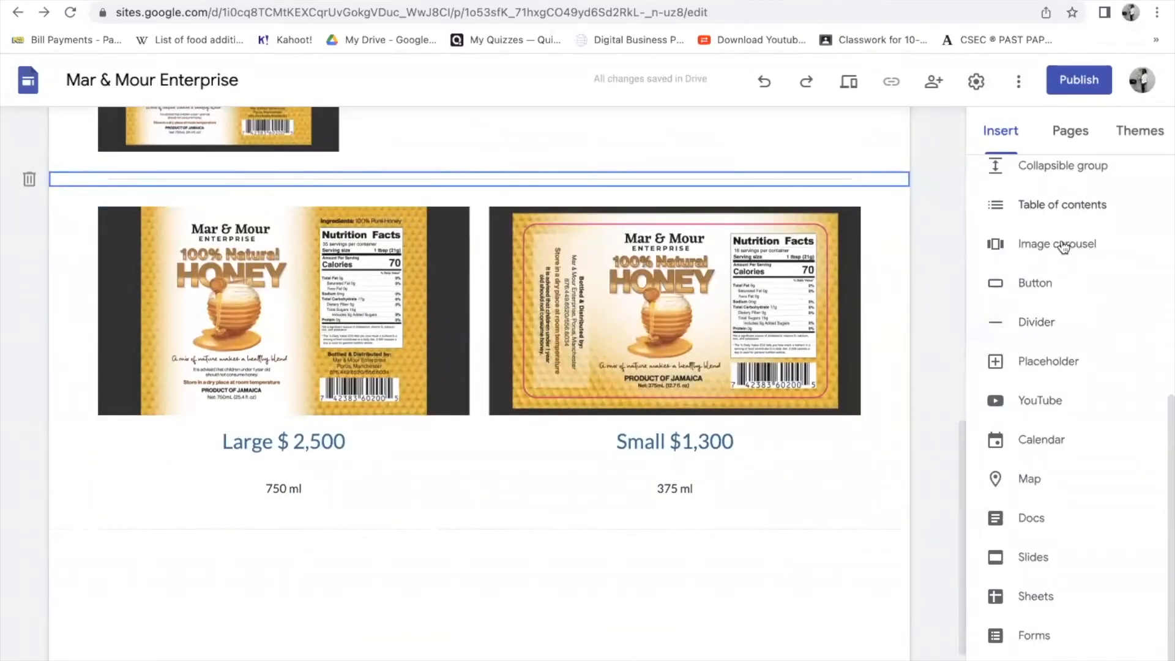
{"action": "left_click", "coordinate": [1072, 131]}
- Try the Simple theme in purple and teal, then the Aristotle theme
{"action": "left_click", "coordinate": [1136, 131]}
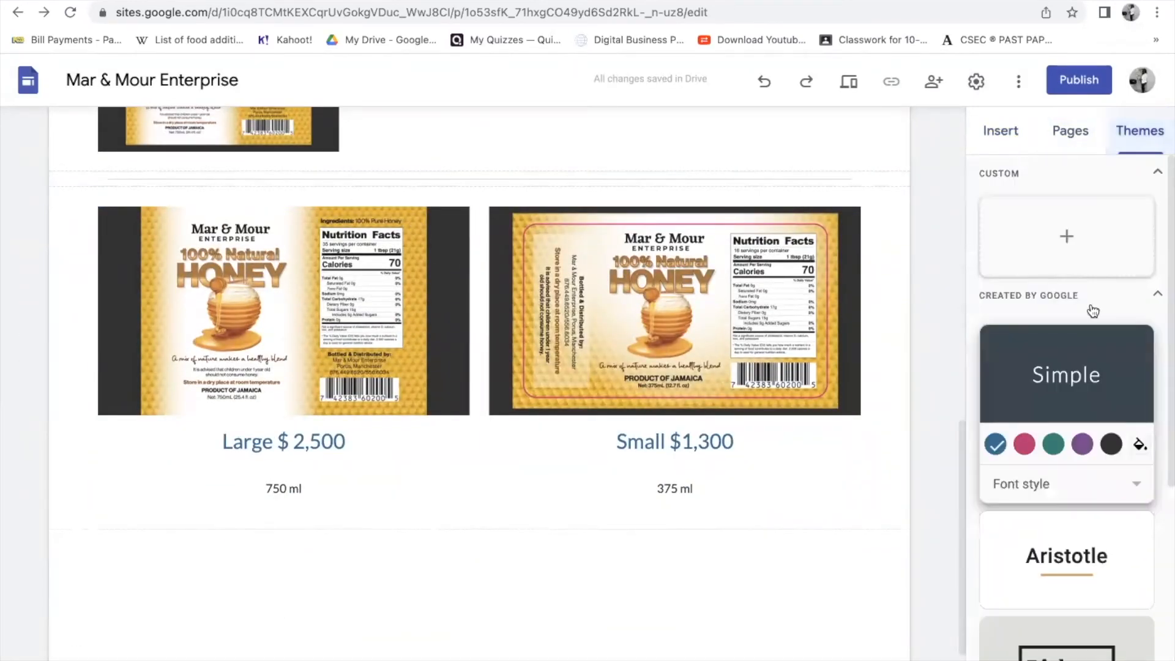
{"action": "left_click", "coordinate": [1083, 446]}
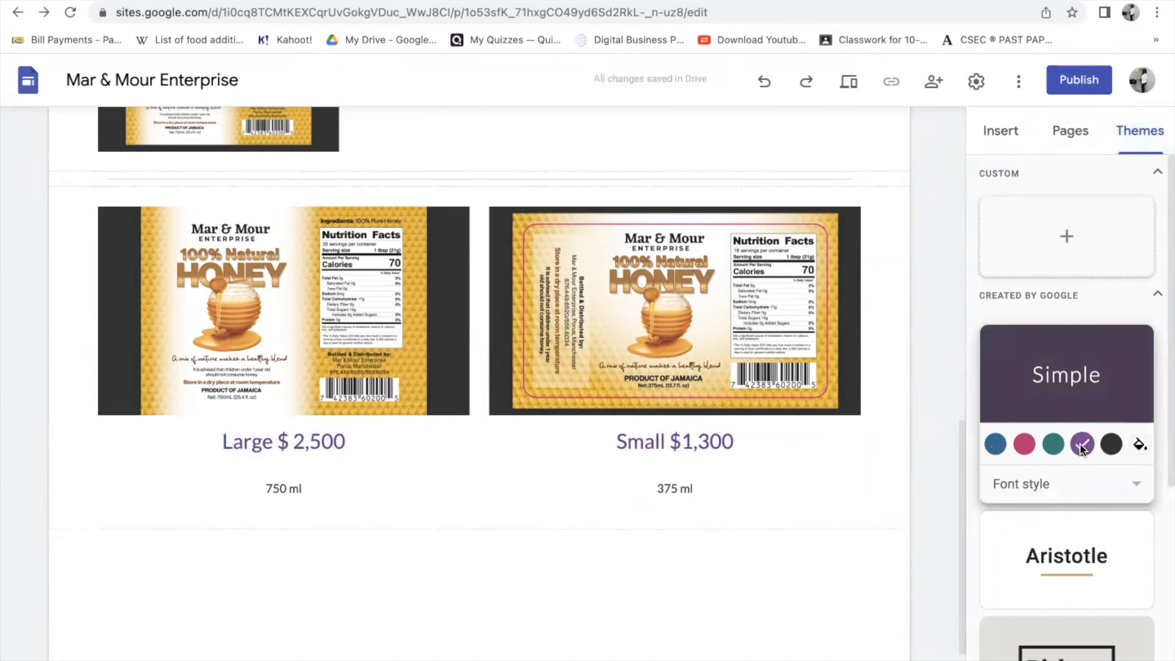
{"action": "left_click", "coordinate": [486, 178]}
{"action": "left_click", "coordinate": [1051, 451]}
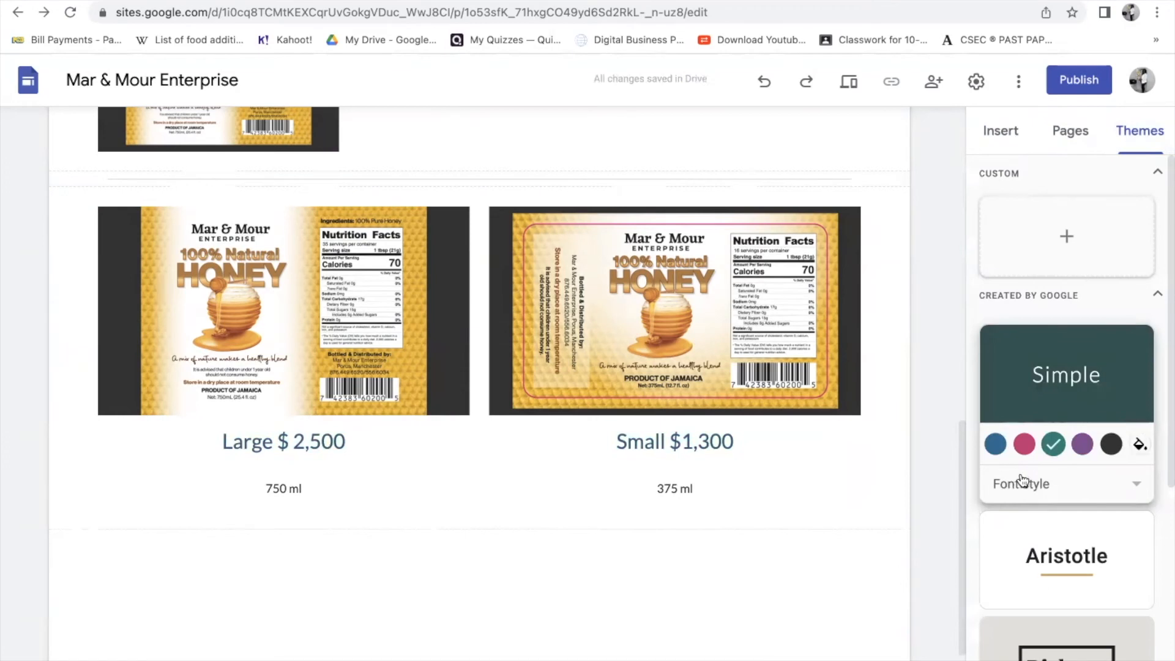
{"action": "left_click", "coordinate": [1048, 562]}
{"action": "scroll", "coordinate": [1048, 562], "scroll_direction": "down", "scroll_amount": 5}
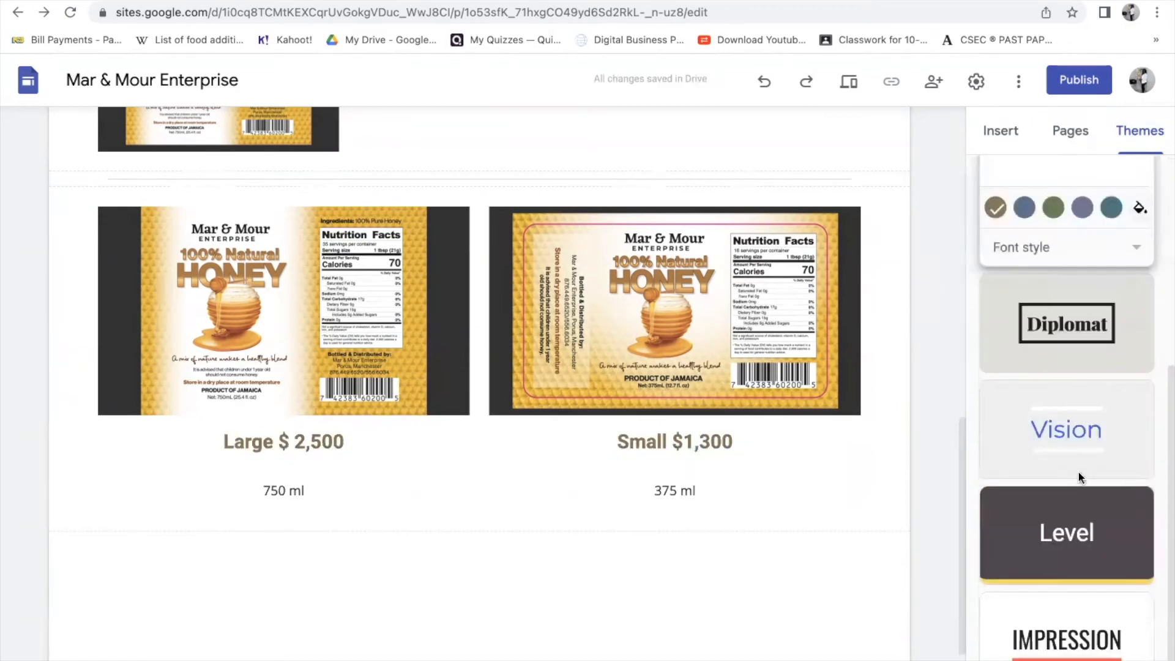
- After trying Level, settle on the Impression theme with its red accent colour
{"action": "left_click", "coordinate": [1063, 542]}
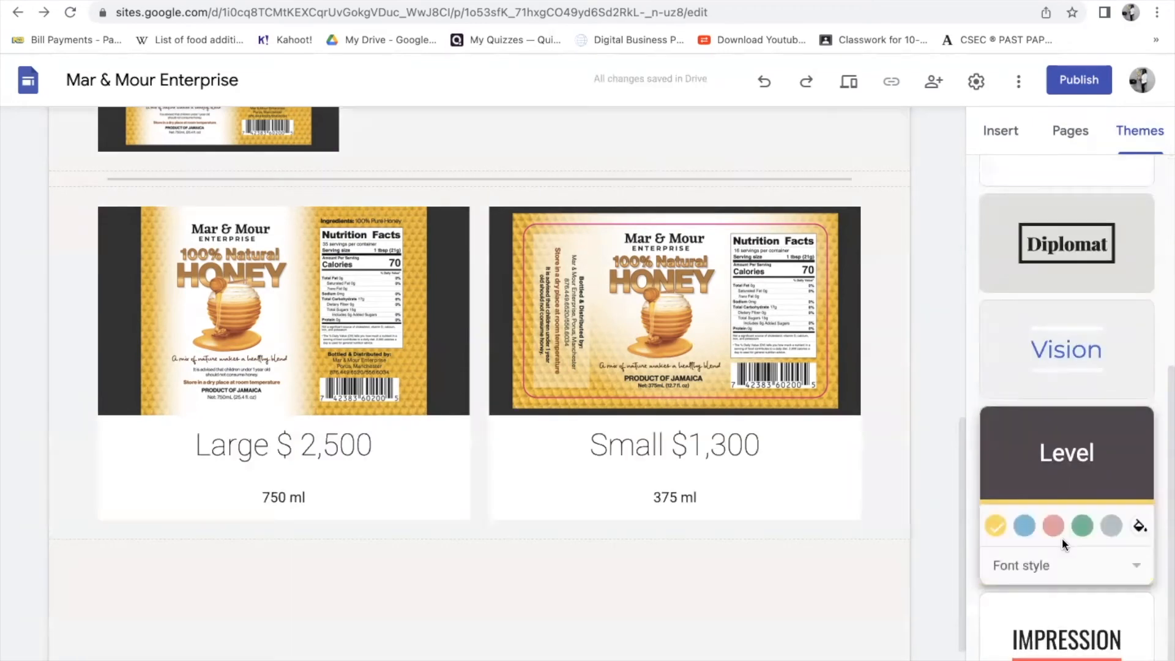
{"action": "left_click", "coordinate": [1067, 640]}
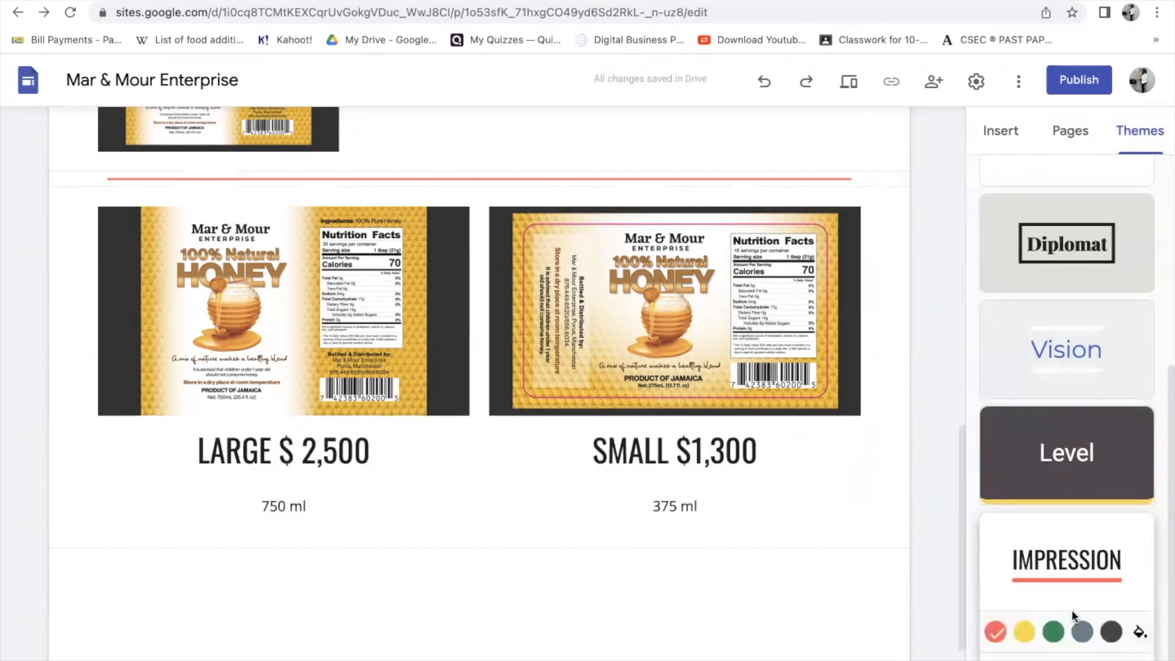
{"action": "left_click", "coordinate": [1025, 633]}
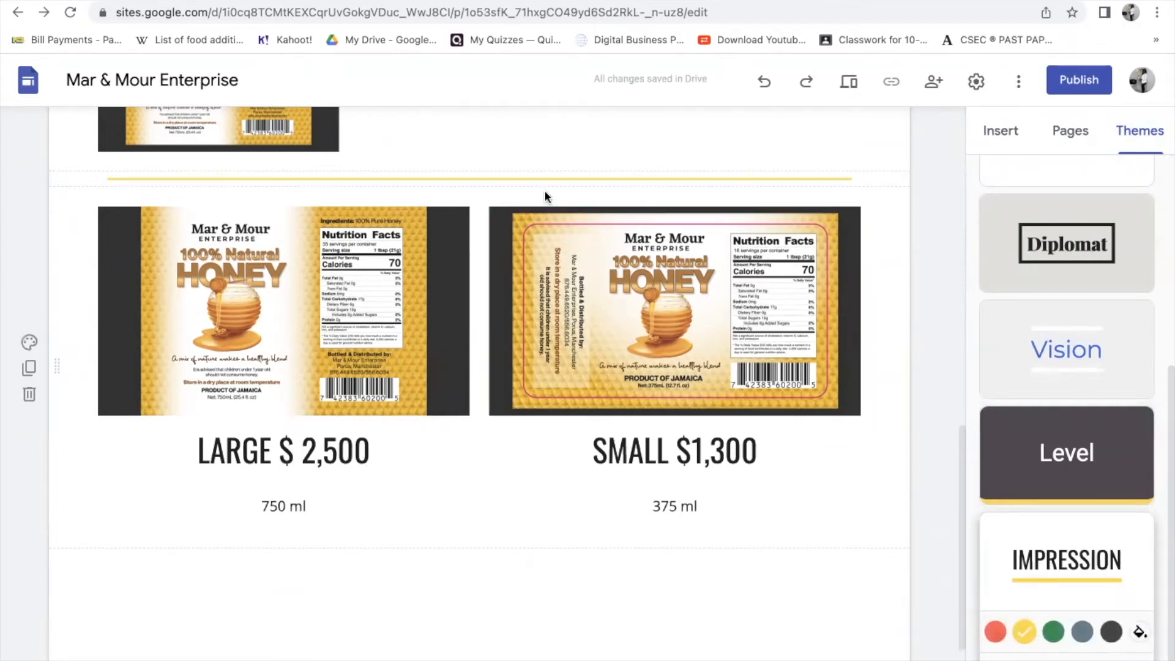
{"action": "left_click", "coordinate": [995, 631]}
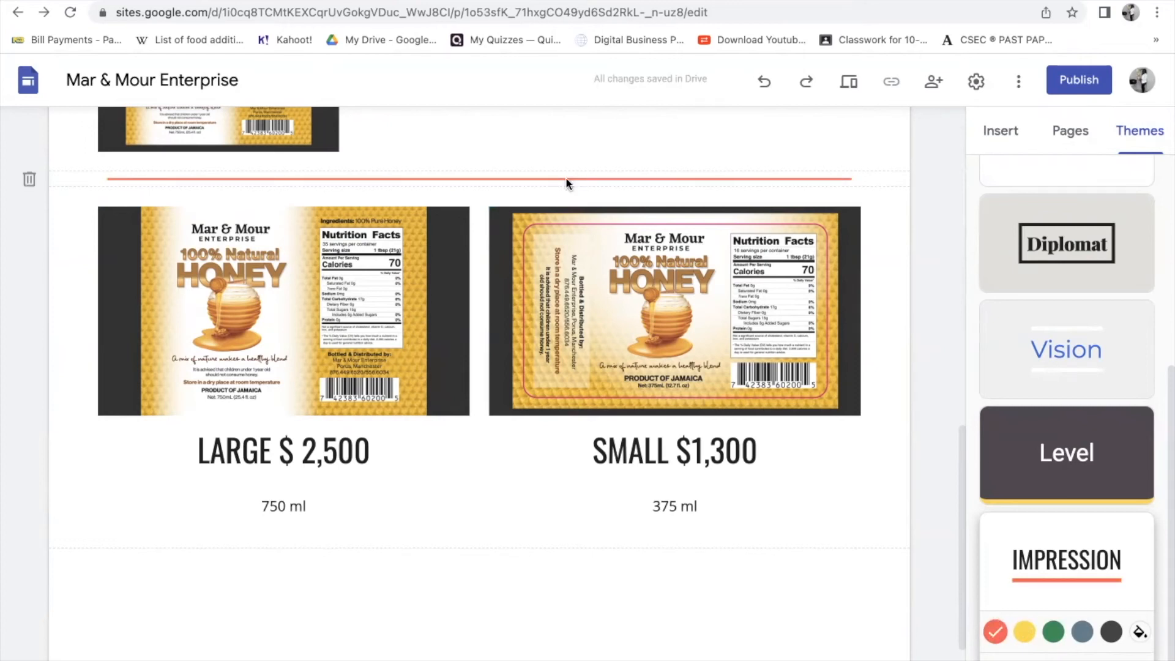
{"action": "scroll", "coordinate": [675, 413], "scroll_direction": "up", "scroll_amount": 10}
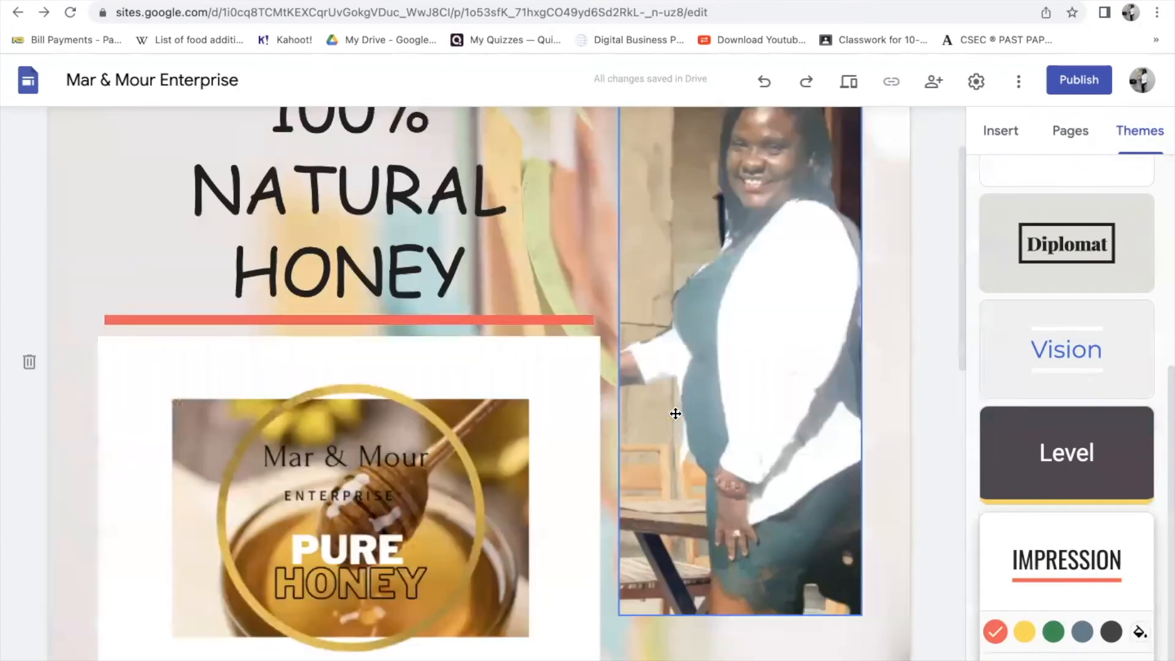
{"action": "scroll", "coordinate": [676, 414], "scroll_direction": "down", "scroll_amount": 1}
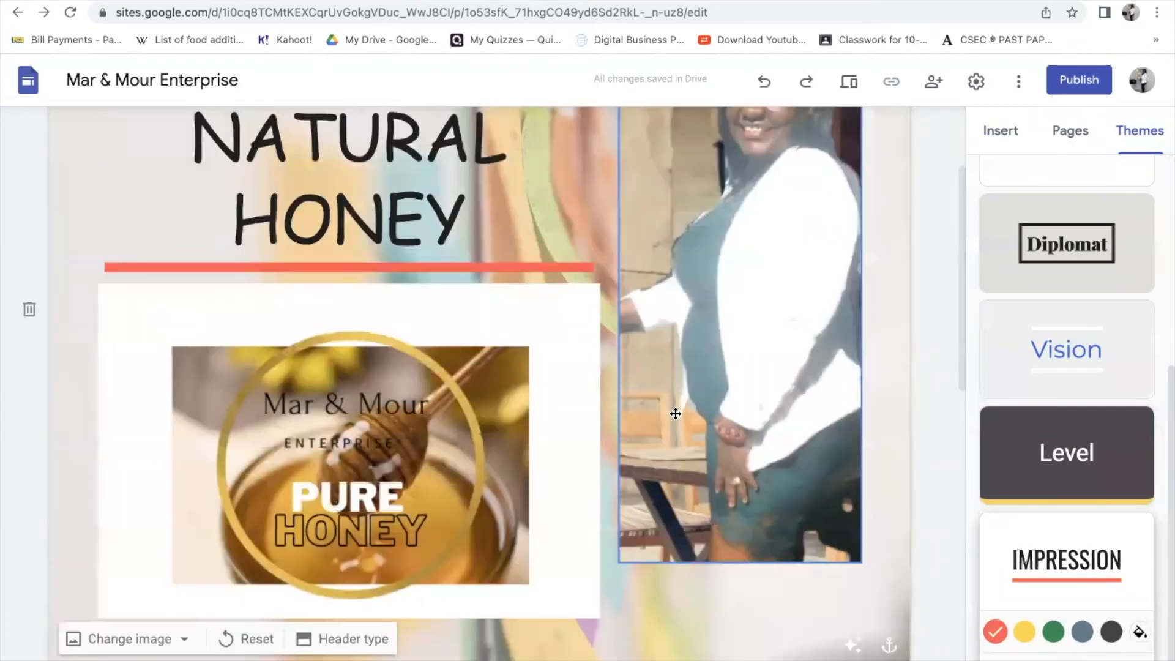
{"action": "left_click", "coordinate": [1080, 134]}
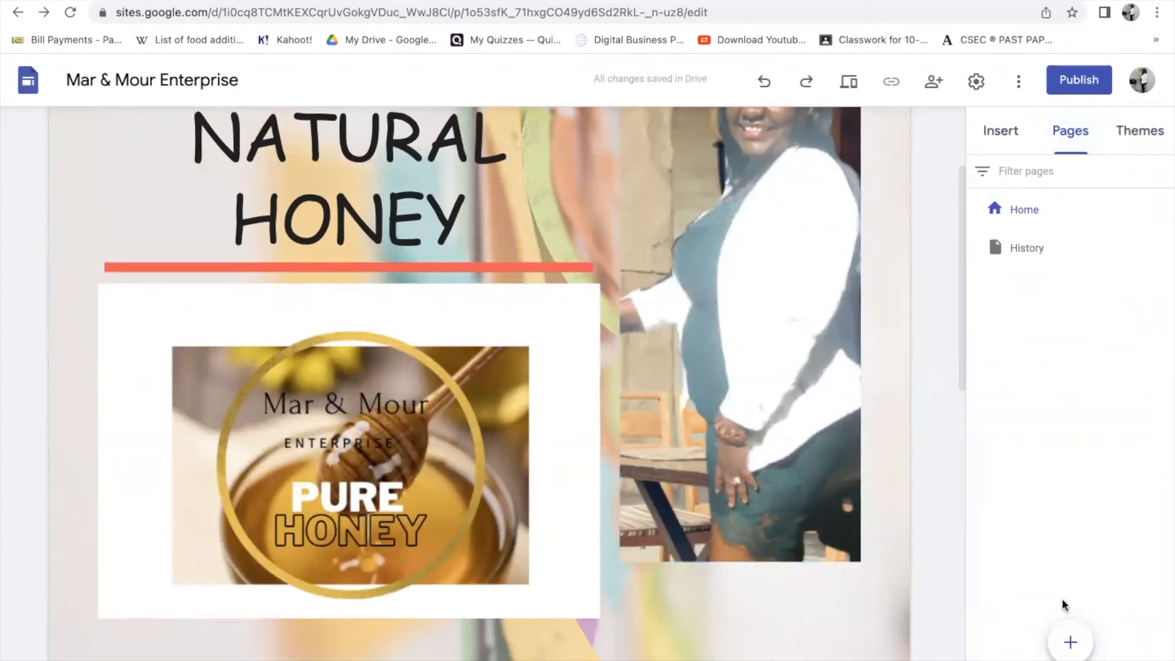
- Create a new page named Purchase
{"action": "left_click", "coordinate": [1070, 641]}
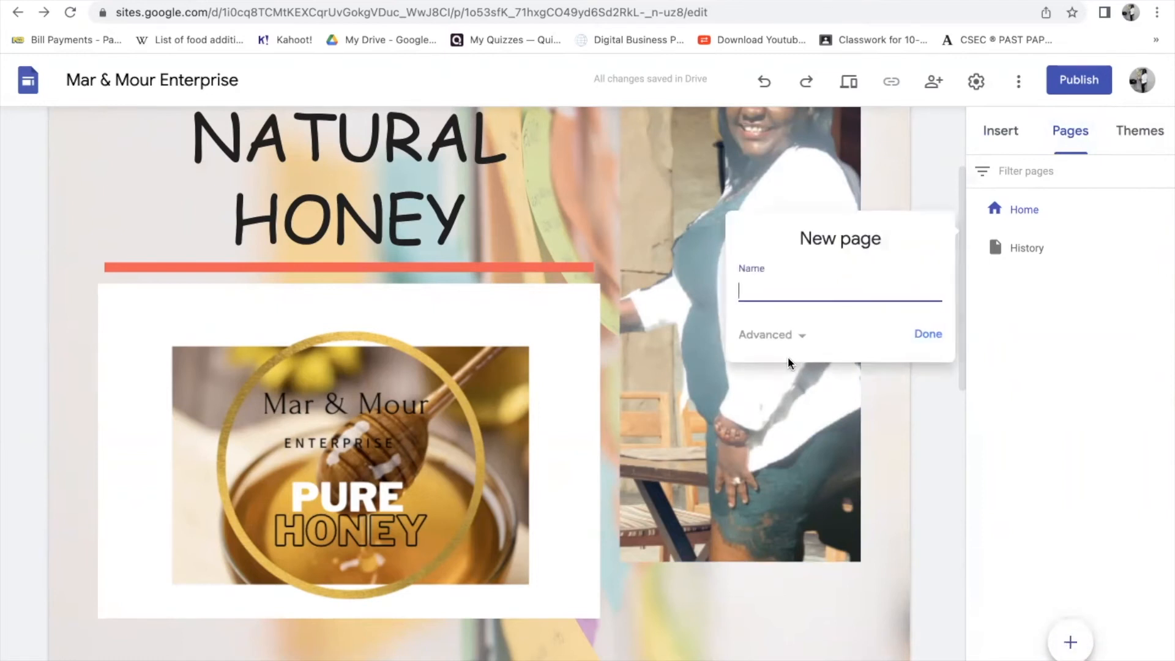
{"action": "type", "text": "Purchase"}
{"action": "left_click", "coordinate": [934, 333]}
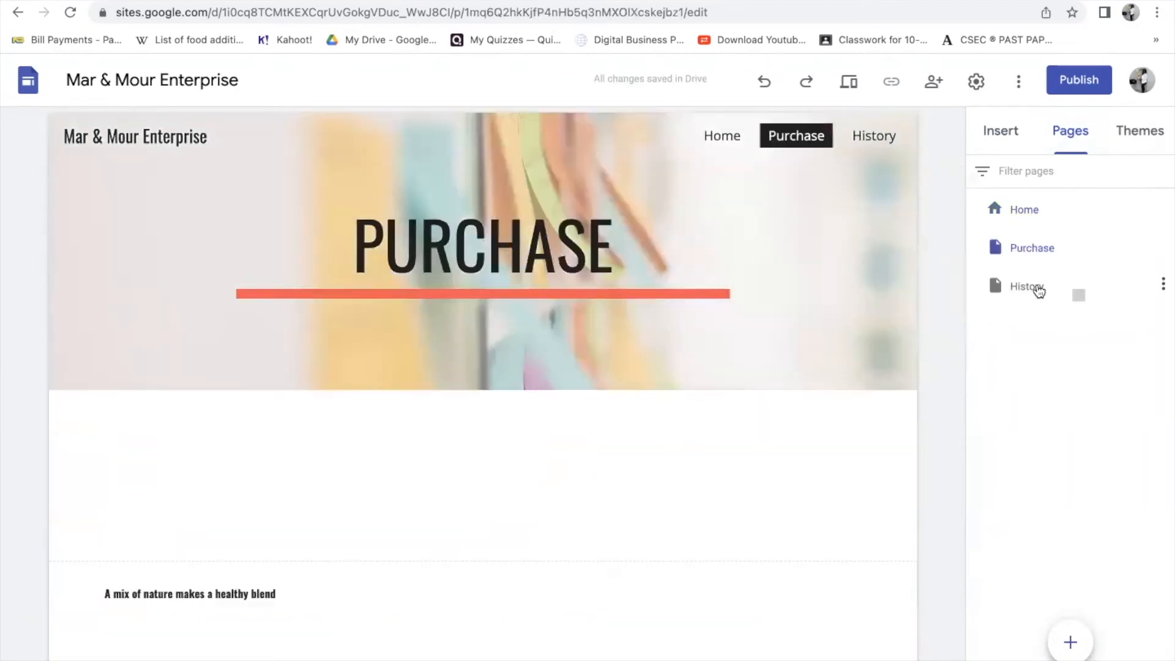
- Reorder the pages to Home, History, Purchase, keeping Purchase at the top level
{"action": "left_click_drag", "start_coordinate": [1010, 292], "coordinate": [1006, 248]}
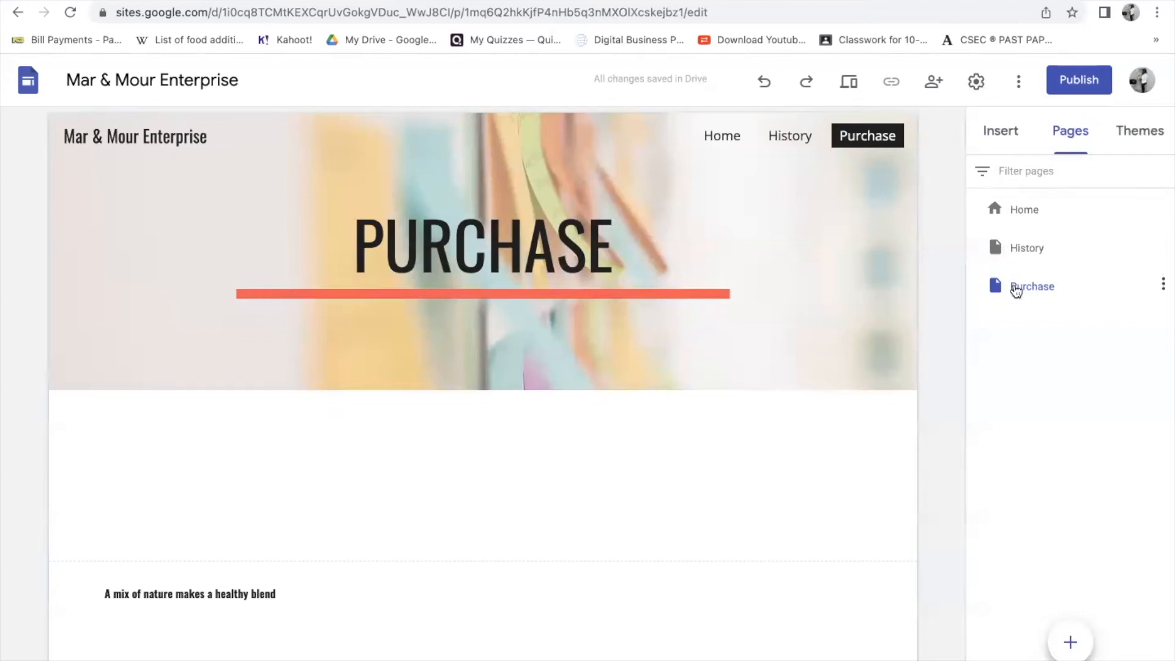
{"action": "left_click_drag", "start_coordinate": [1004, 286], "coordinate": [1007, 251]}
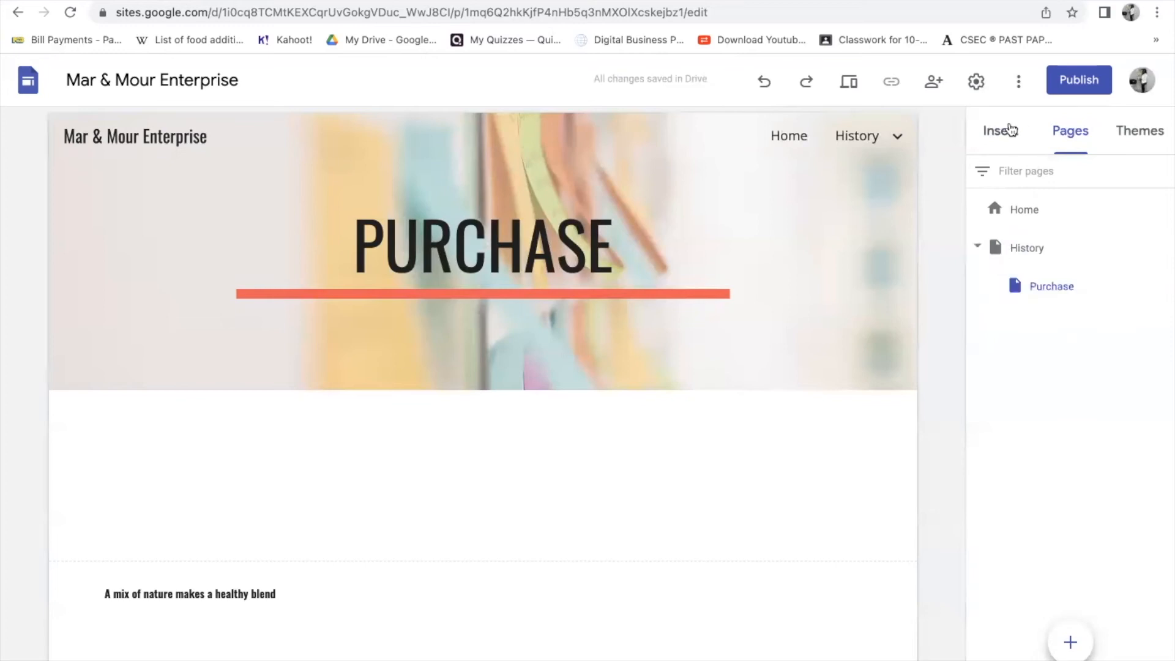
{"action": "left_click", "coordinate": [766, 82]}
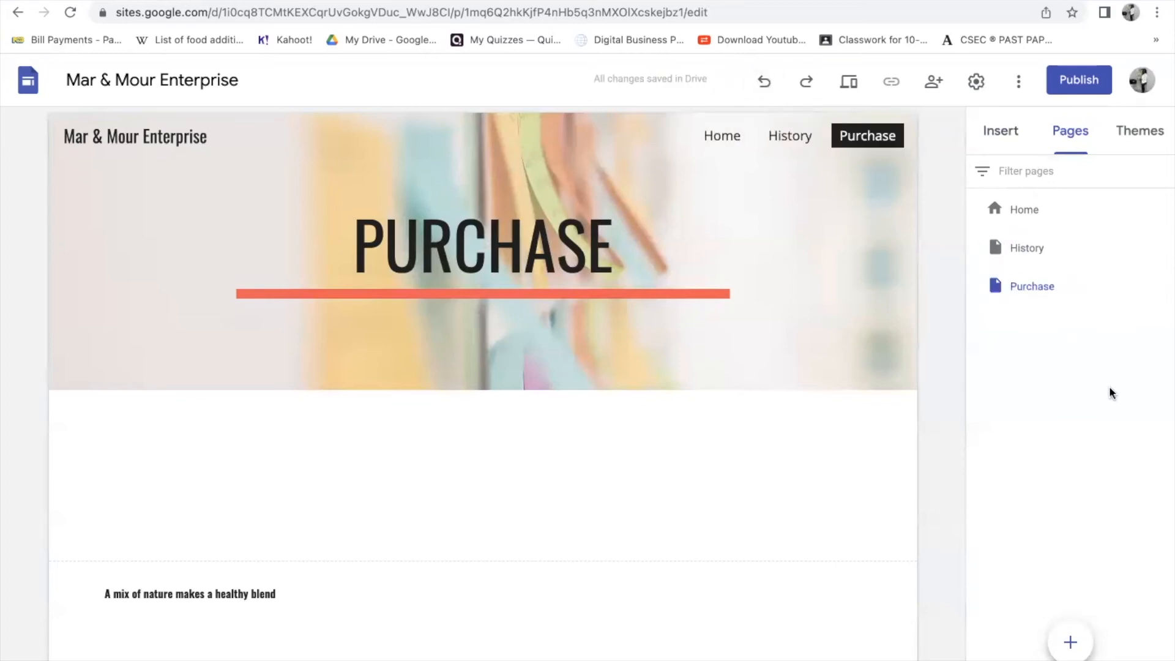
{"action": "left_click", "coordinate": [1050, 248]}
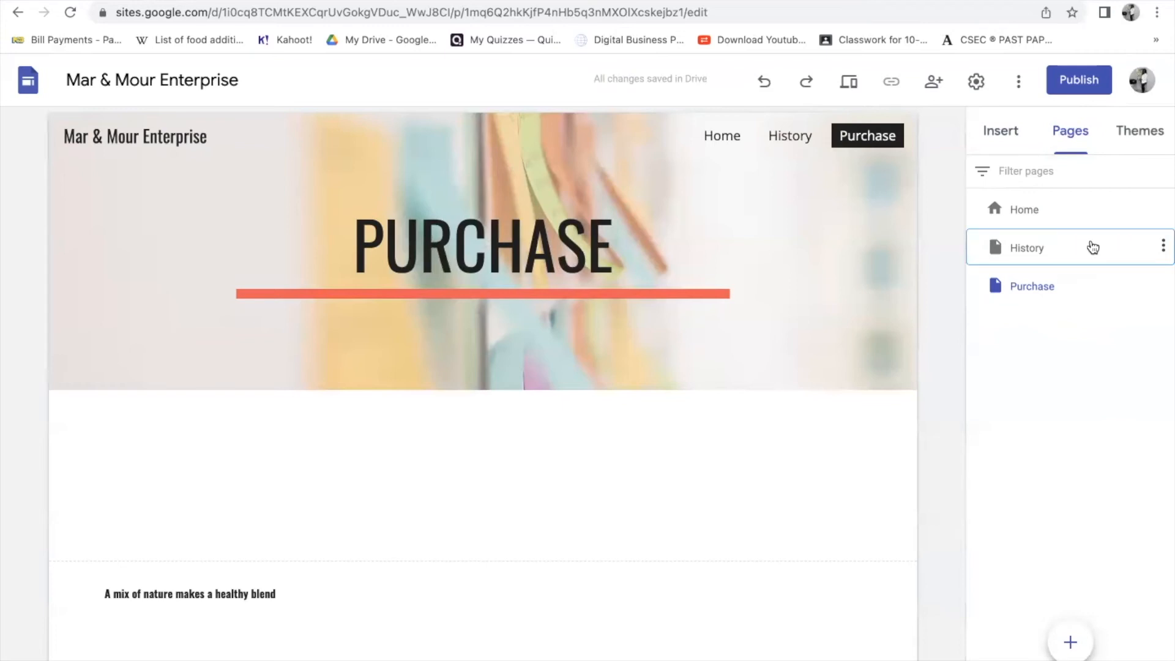
- Add a subpage named Beginning under the History page
{"action": "left_click", "coordinate": [1162, 247]}
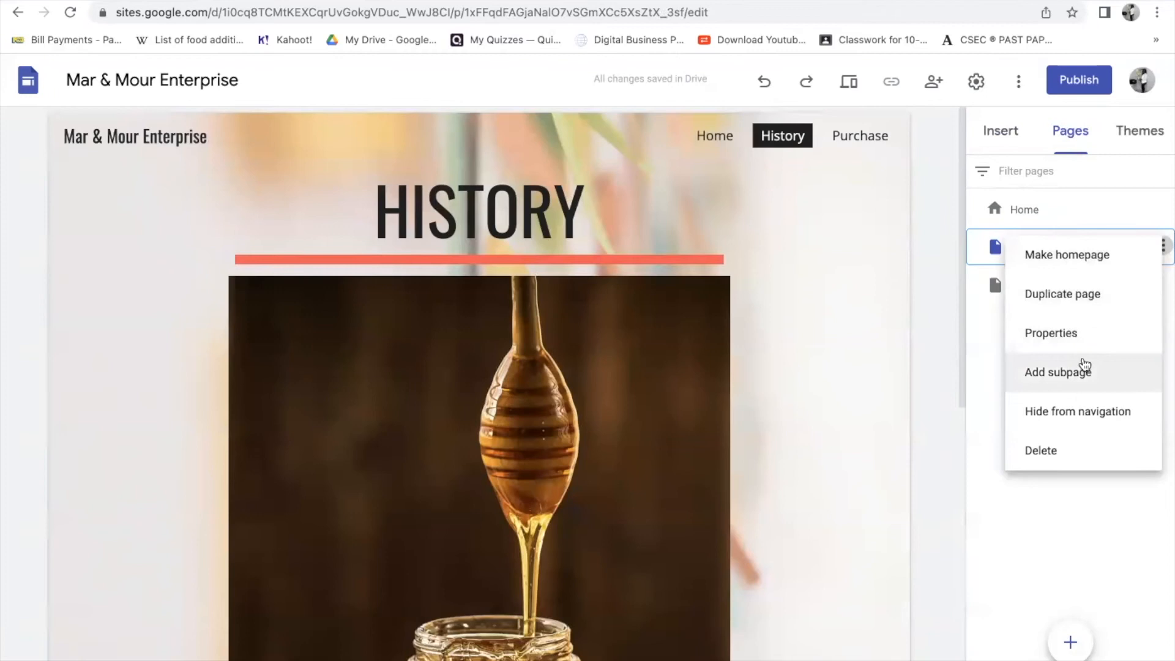
{"action": "left_click", "coordinate": [1075, 372]}
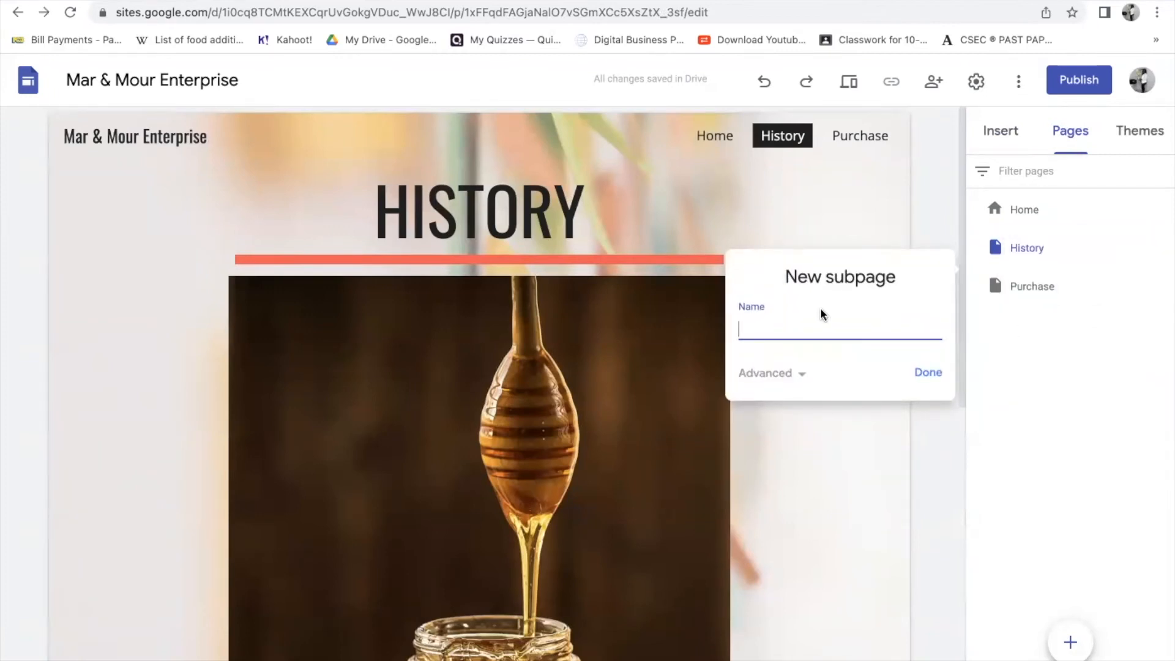
{"action": "type", "text": "Beginning"}
{"action": "left_click", "coordinate": [942, 375]}
{"action": "mouse_move", "coordinate": [1070, 286]}
{"action": "left_mouse_down"}
{"action": "mouse_move", "coordinate": [1052, 265]}
{"action": "mouse_move", "coordinate": [1060, 291]}
{"action": "left_mouse_up"}
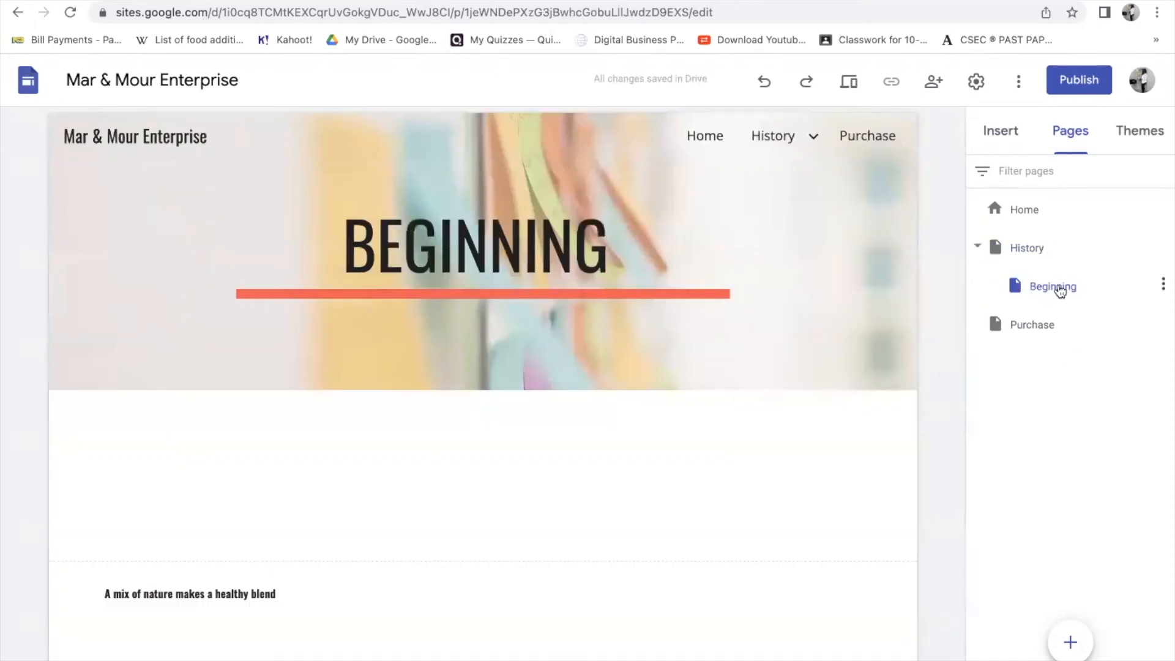
- Collapse History's subpages in the page list and preview the site
{"action": "left_click", "coordinate": [1034, 249]}
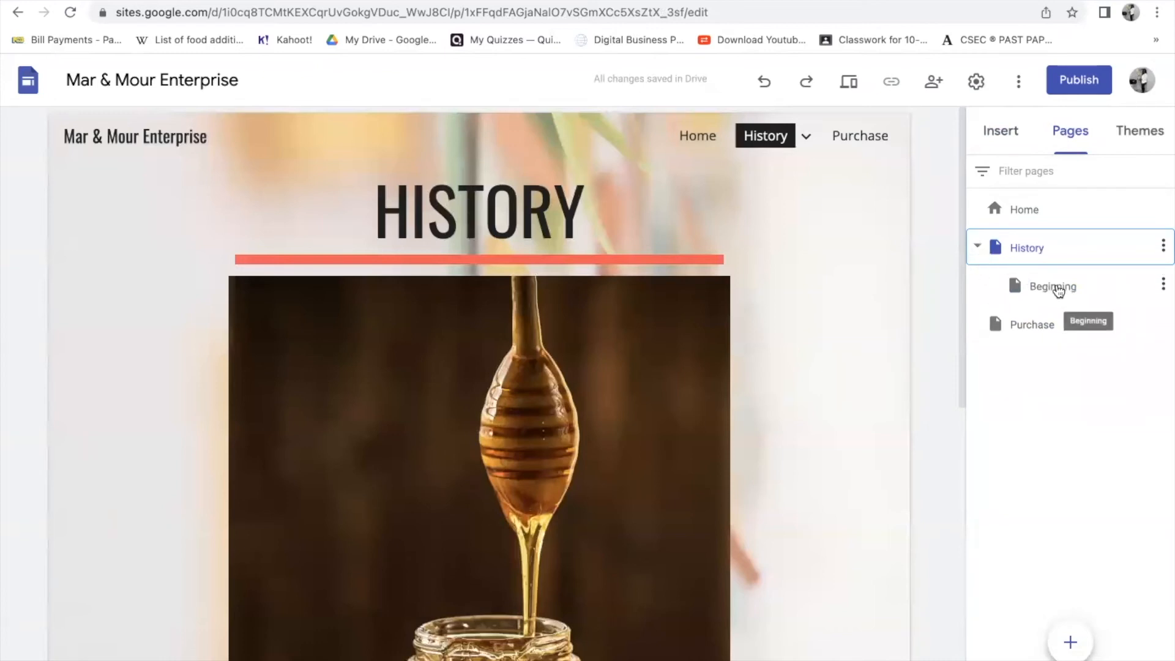
{"action": "left_click", "coordinate": [976, 248]}
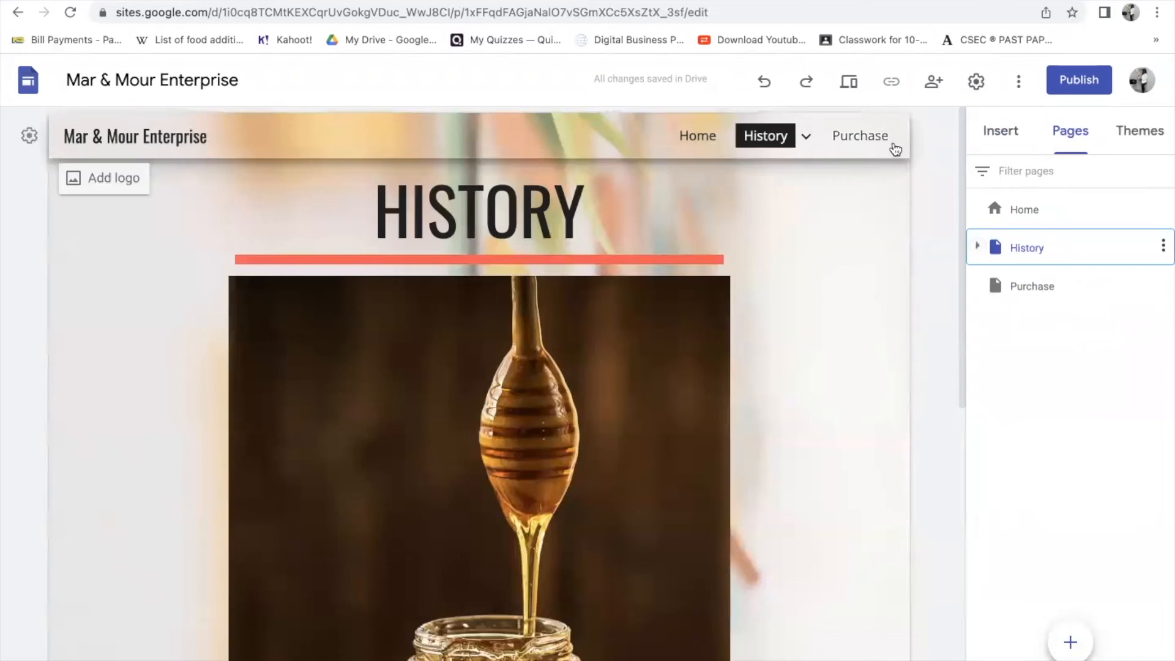
{"action": "left_click", "coordinate": [858, 87]}
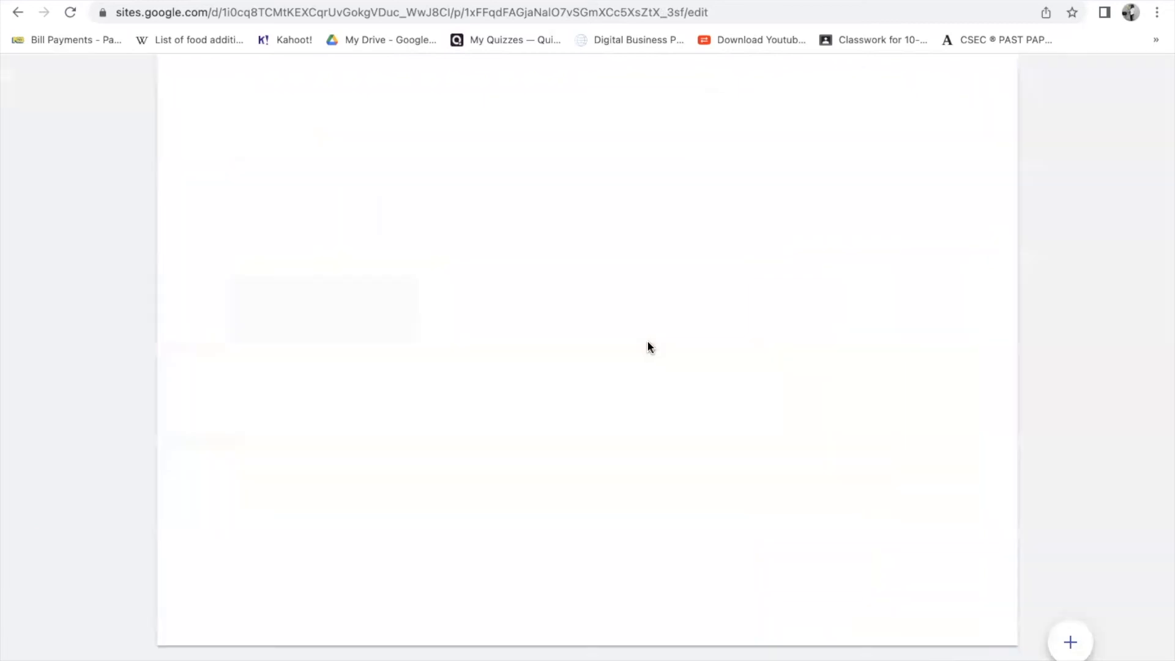
- Scroll through the History page preview, then exit back to the editor
{"action": "scroll", "coordinate": [648, 342], "scroll_direction": "down", "scroll_amount": 8}
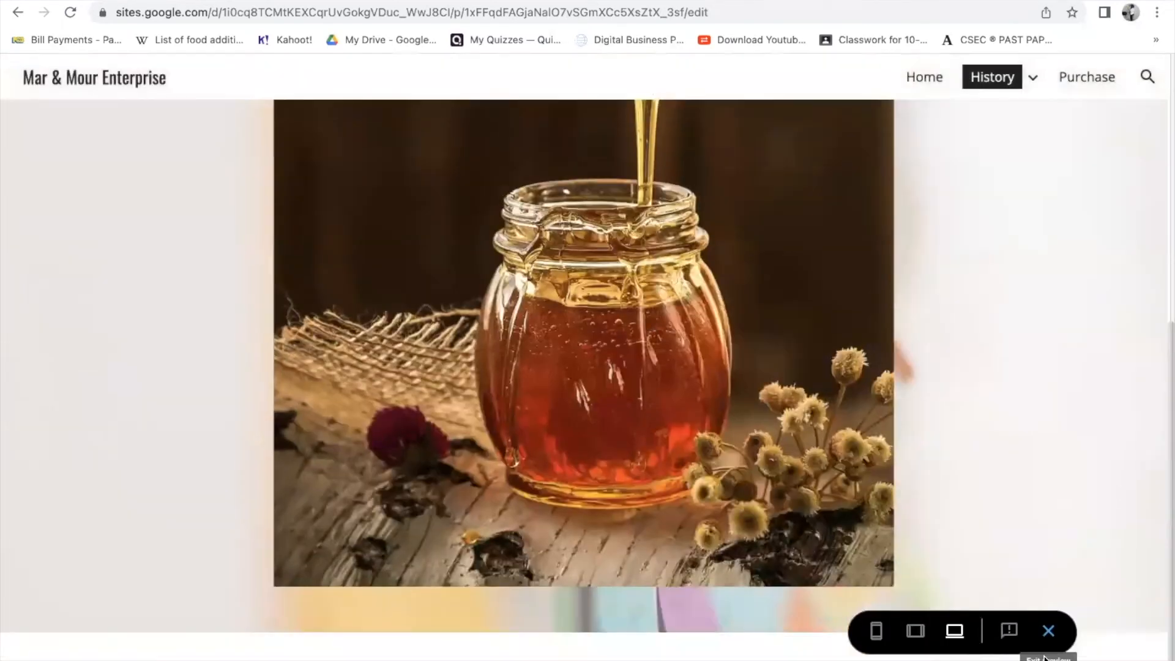
{"action": "left_click", "coordinate": [1049, 631]}
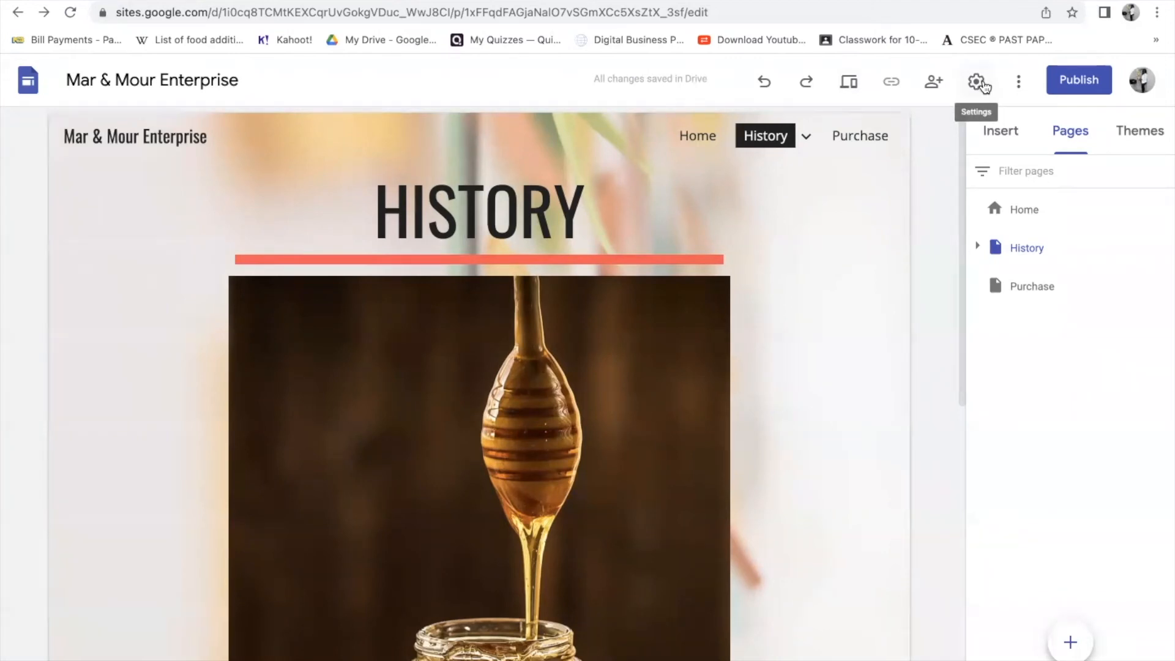
{"action": "left_click", "coordinate": [933, 86]}
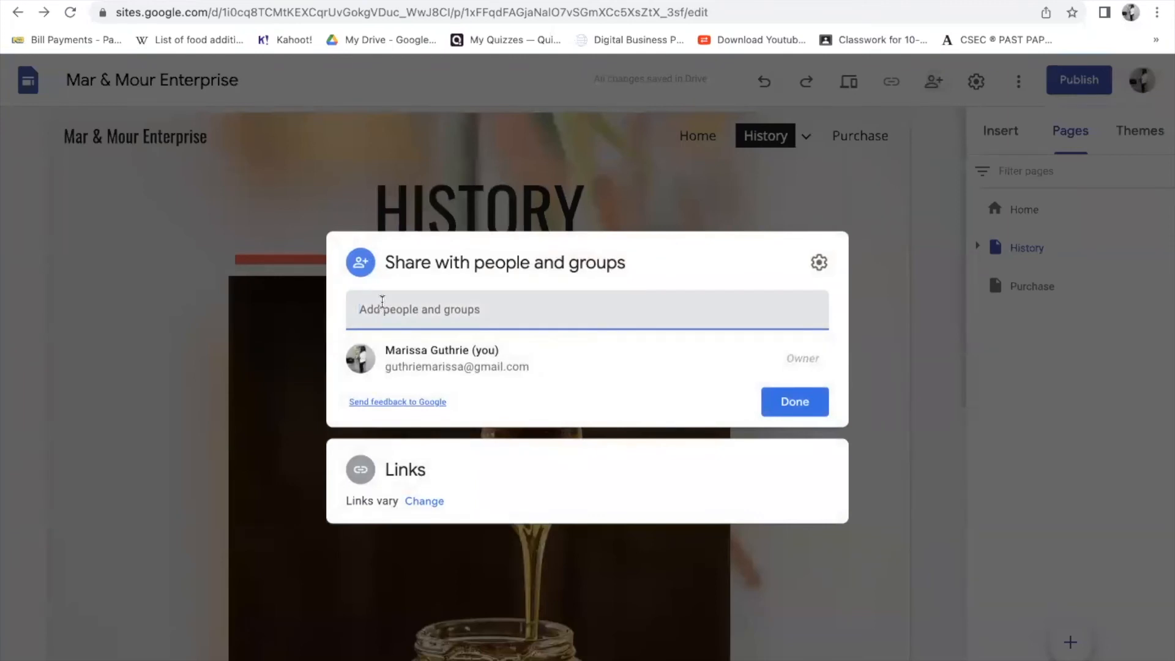
{"action": "left_click", "coordinate": [884, 373]}
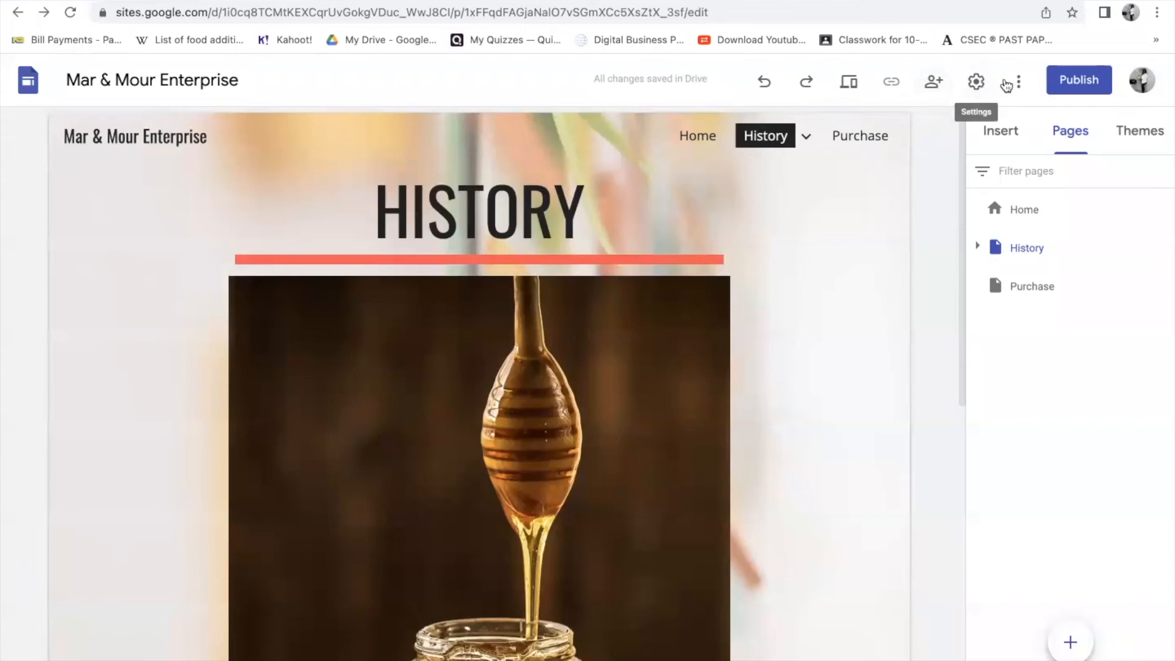
{"action": "left_click", "coordinate": [1082, 81]}
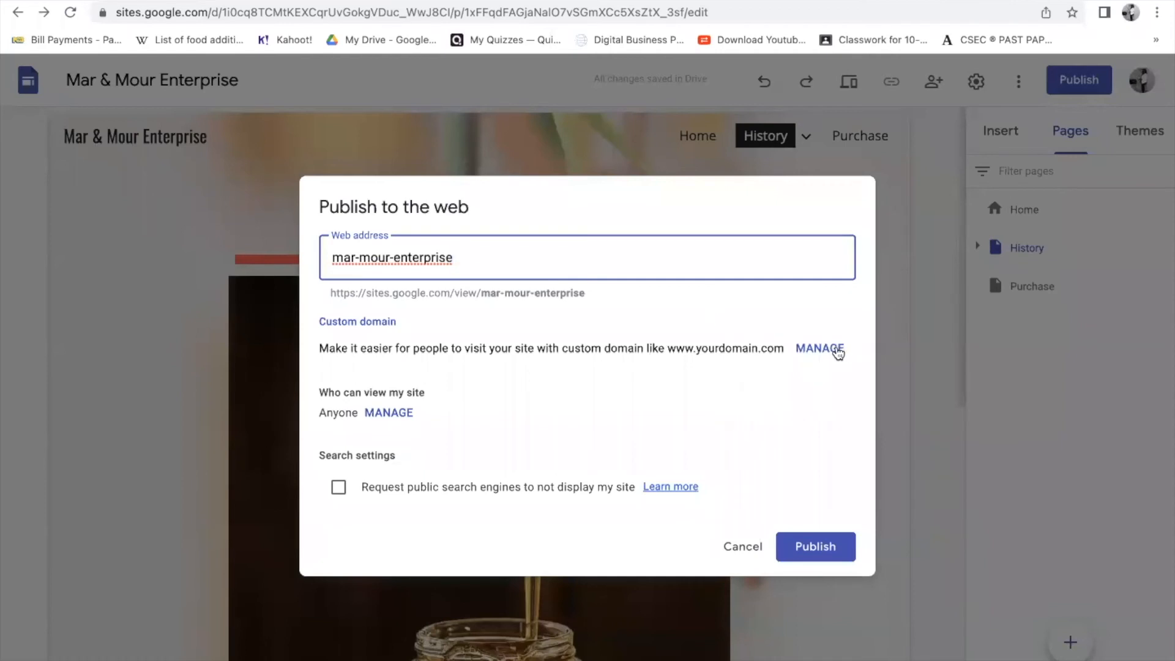
- Publish the site at mar-mour-enterprise, unpublish it, then open the Custom domain settings
{"action": "left_click", "coordinate": [835, 546]}
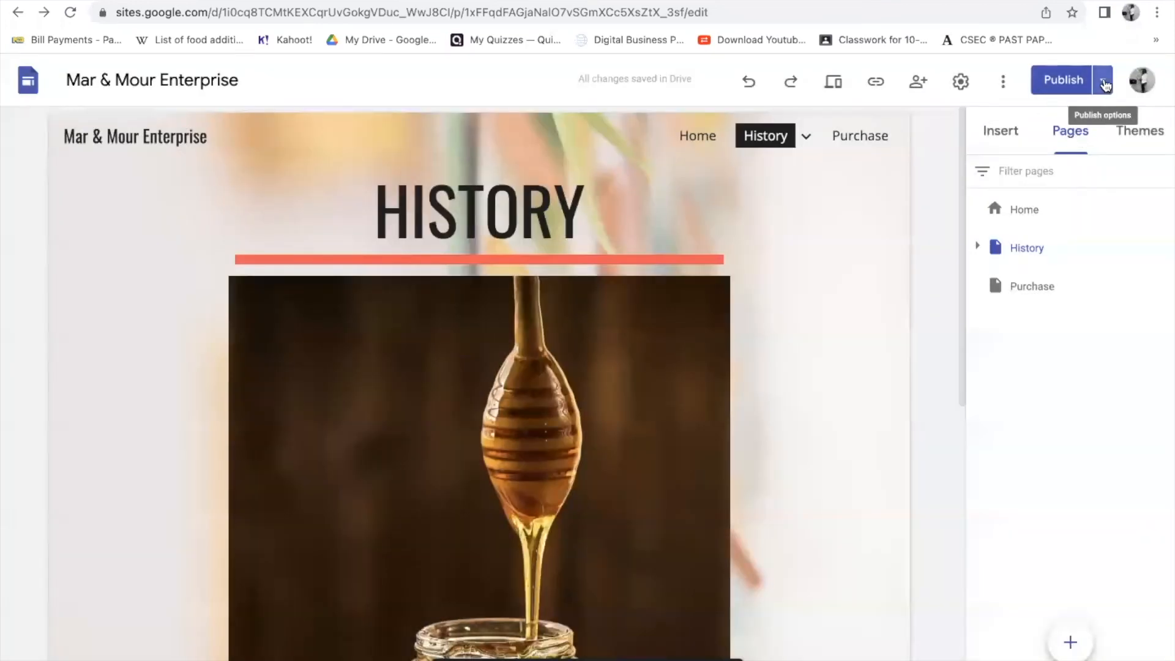
{"action": "left_click", "coordinate": [1104, 81]}
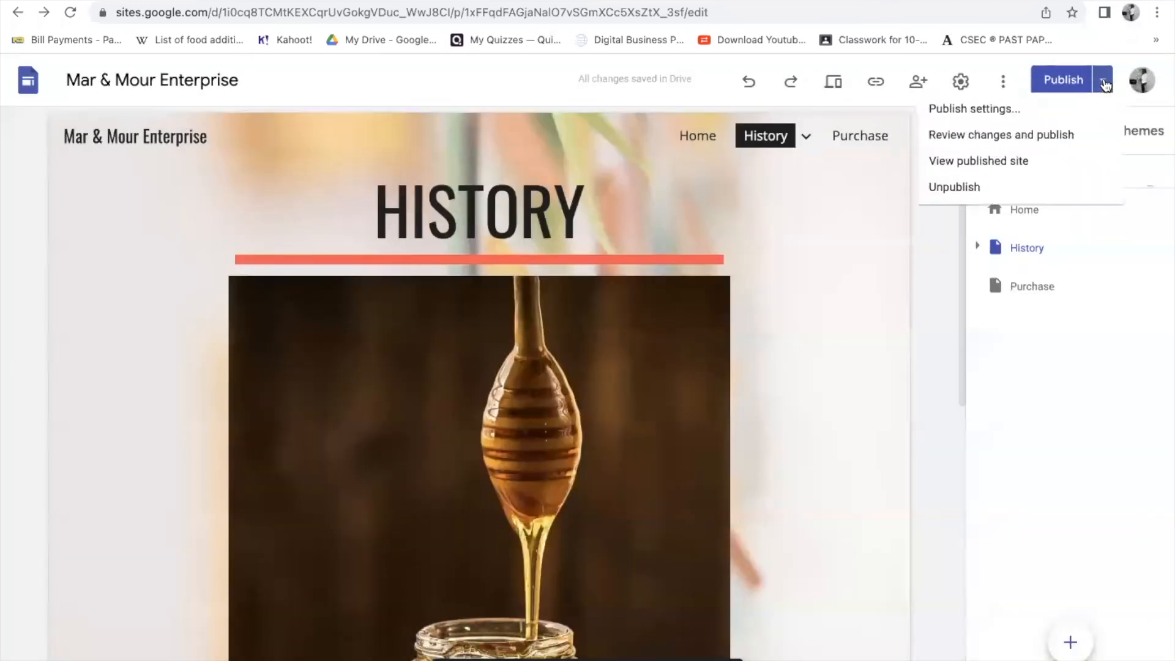
{"action": "left_click", "coordinate": [958, 193]}
{"action": "left_click", "coordinate": [784, 425]}
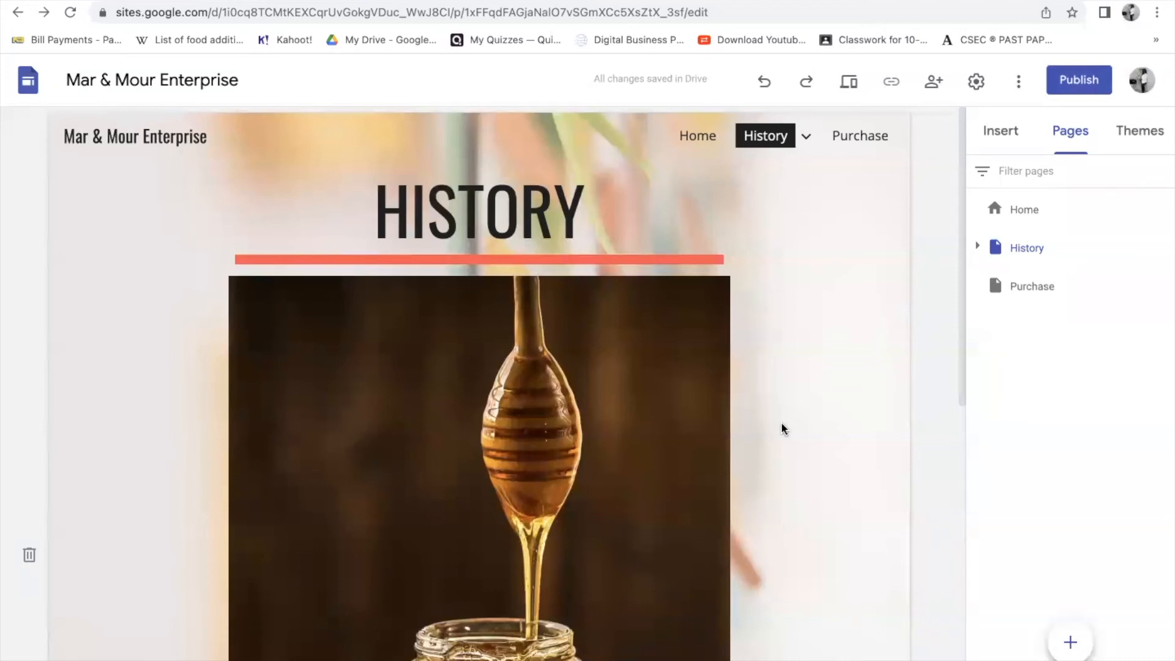
{"action": "left_click", "coordinate": [1083, 81]}
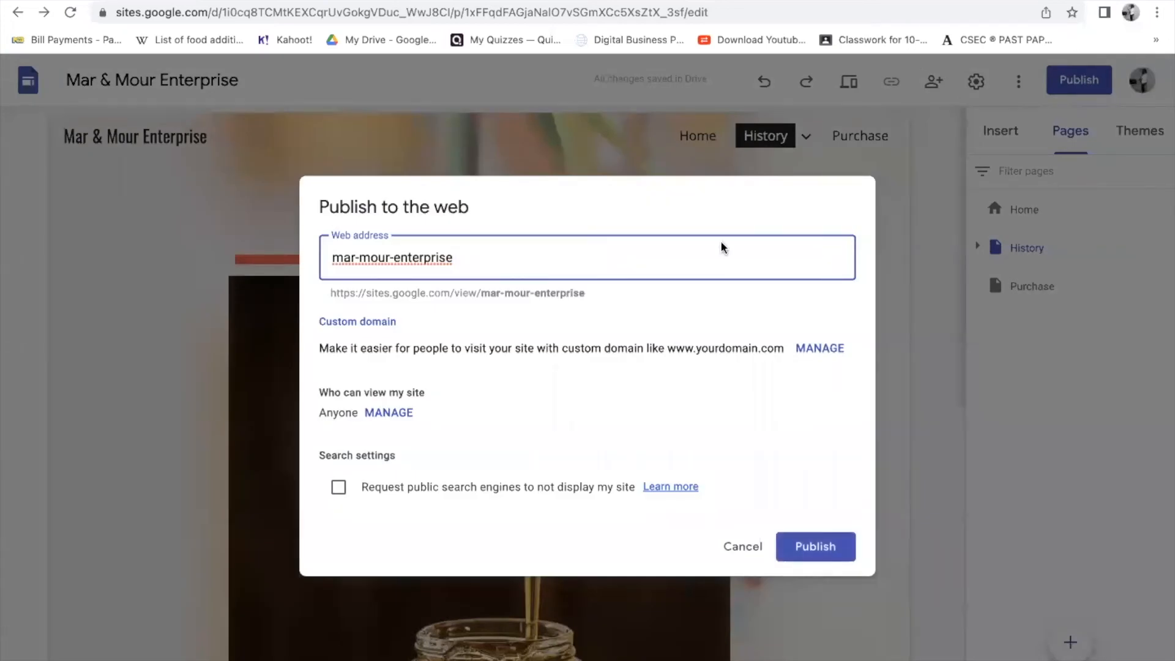
{"action": "left_click", "coordinate": [815, 348]}
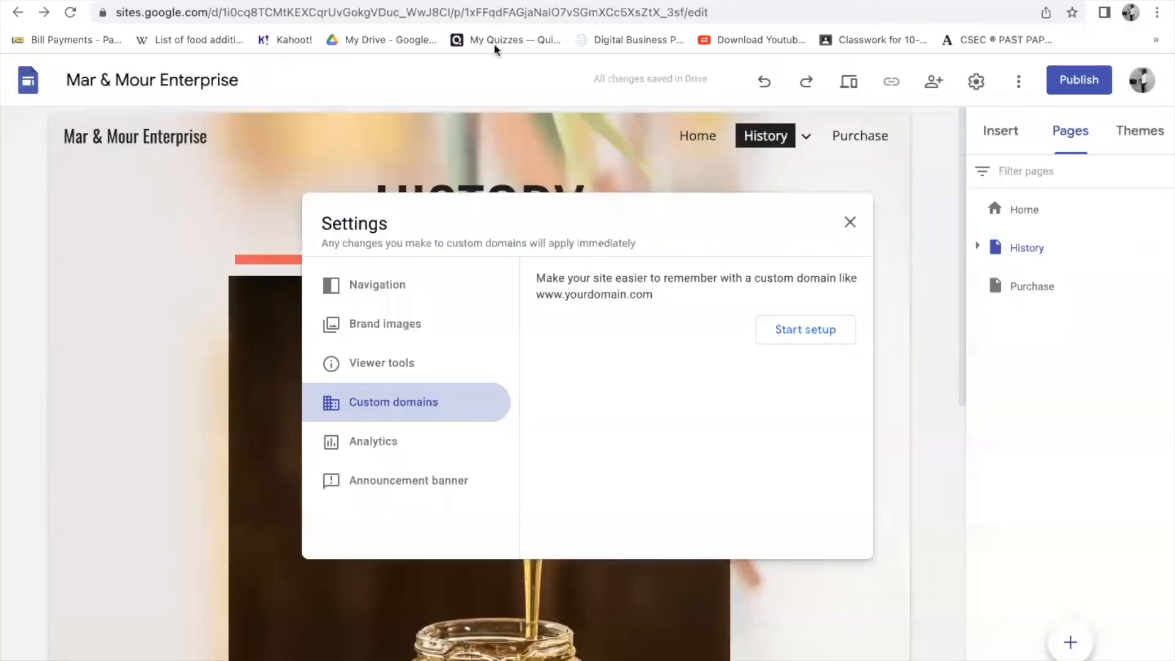
- Try marandmourenterprise as the custom domain, then go to Google Domains in a new tab
{"action": "left_click", "coordinate": [385, 407]}
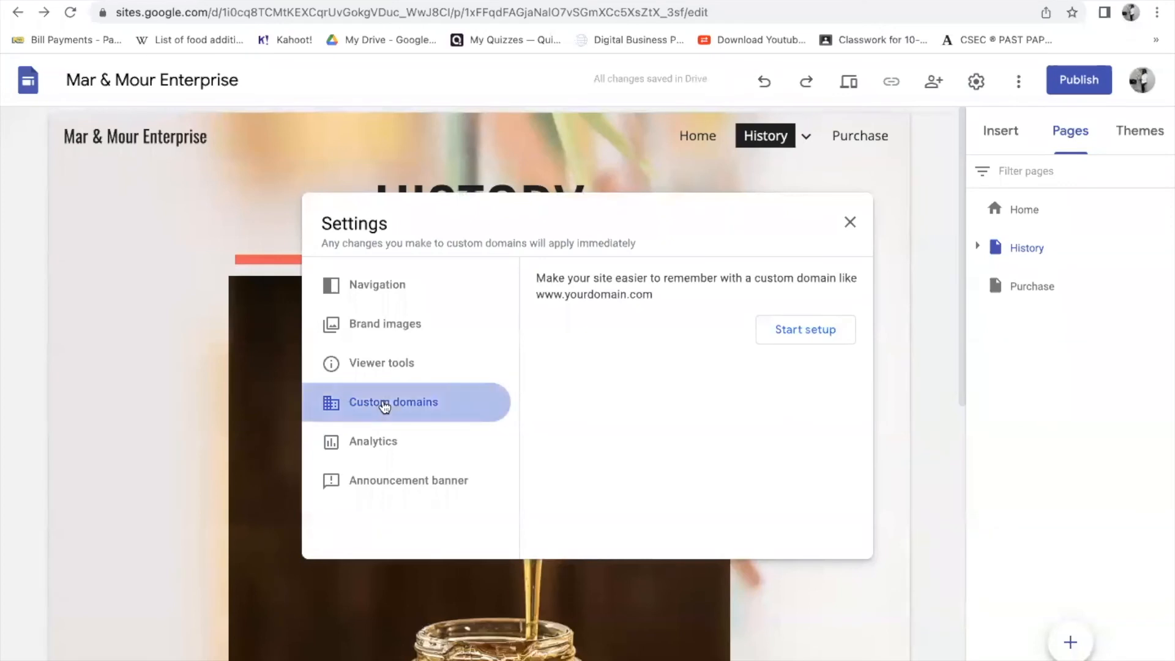
{"action": "left_click", "coordinate": [806, 331]}
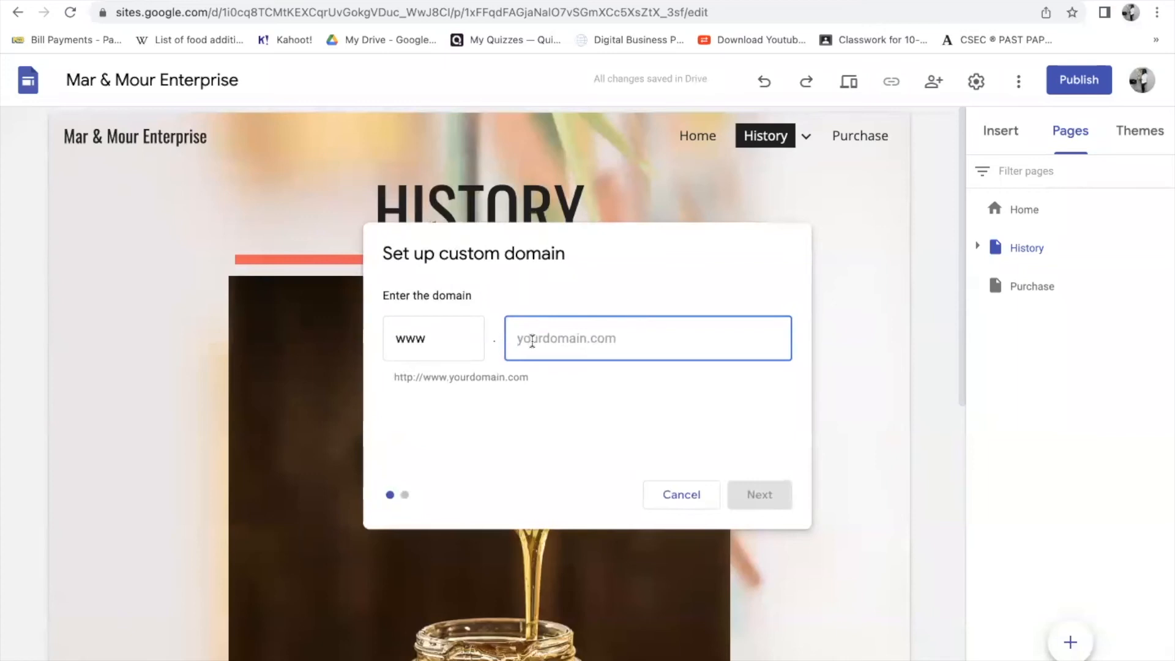
{"action": "type", "text": "mar "}
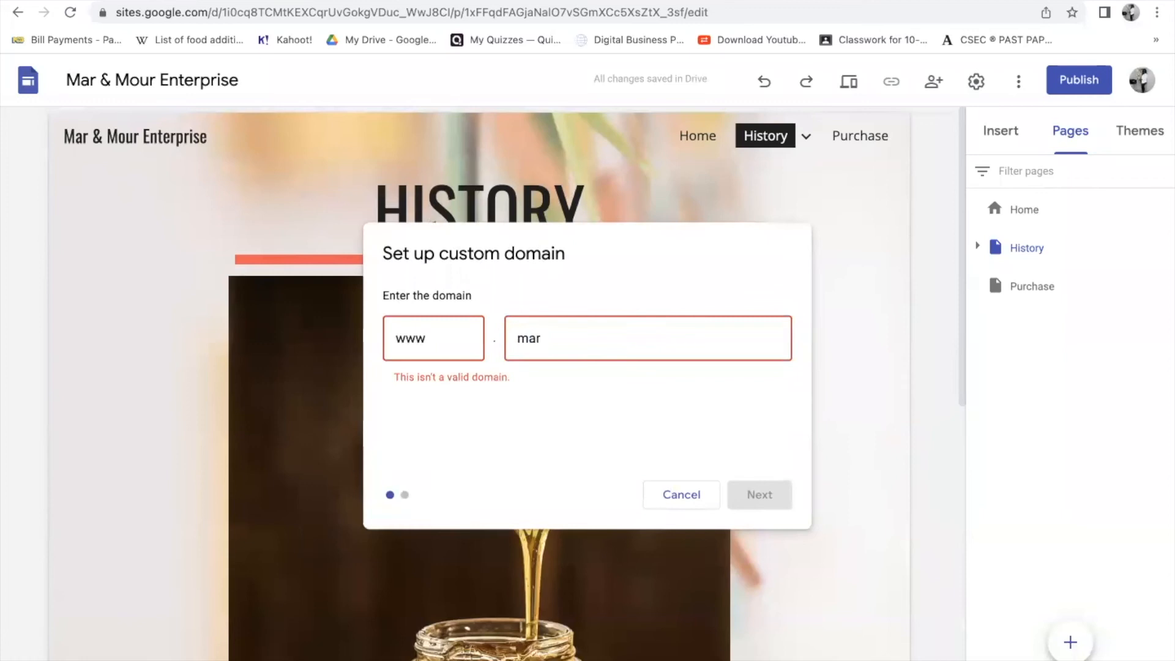
{"action": "type", "text": "and"}
{"action": "key", "text": "BackSpace"}
{"action": "key", "text": "BackSpace"}
{"action": "key", "text": "BackSpace"}
{"action": "key", "text": "BackSpace"}
{"action": "key", "text": "BackSpace"}
{"action": "type", "text": "andmourenterprise"}
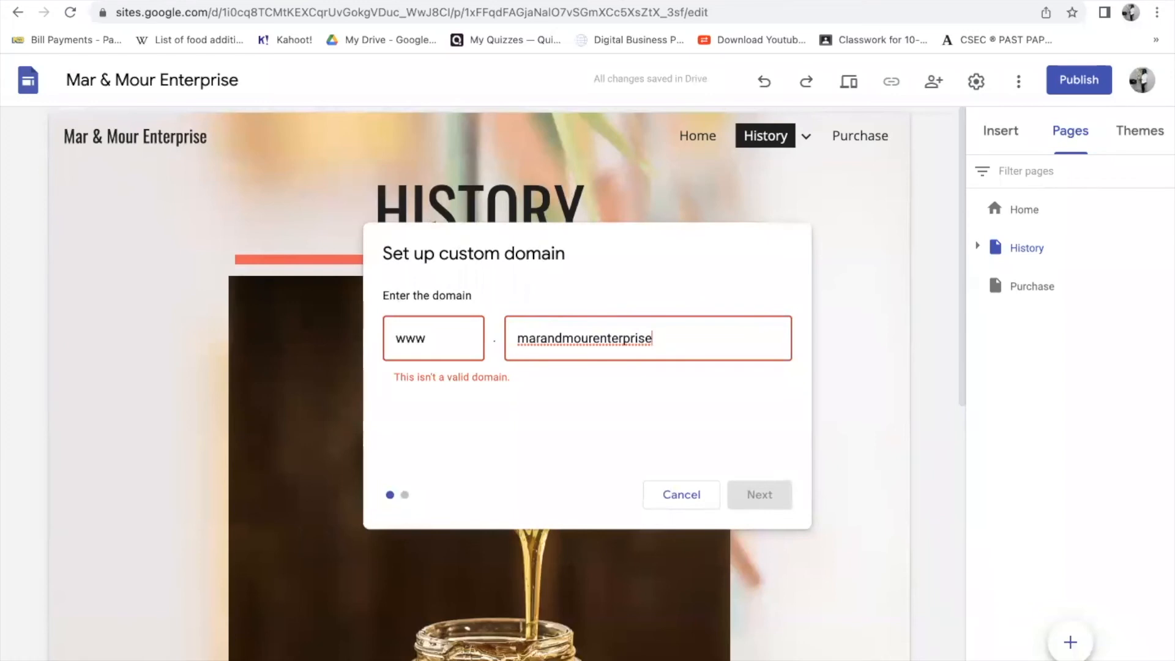
{"action": "key", "text": "super+t"}
{"action": "type", "text": "domains.google"}
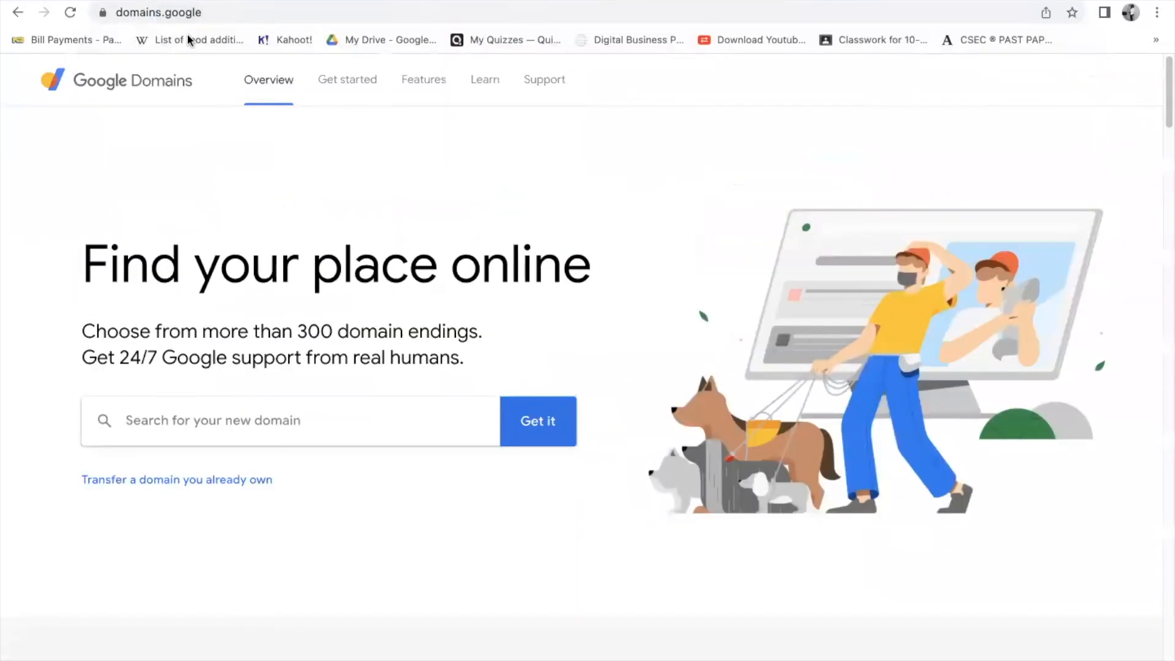
- Search Google Domains for marandmaurenterprise and review the available endings at $12/year
{"action": "left_click", "coordinate": [150, 421]}
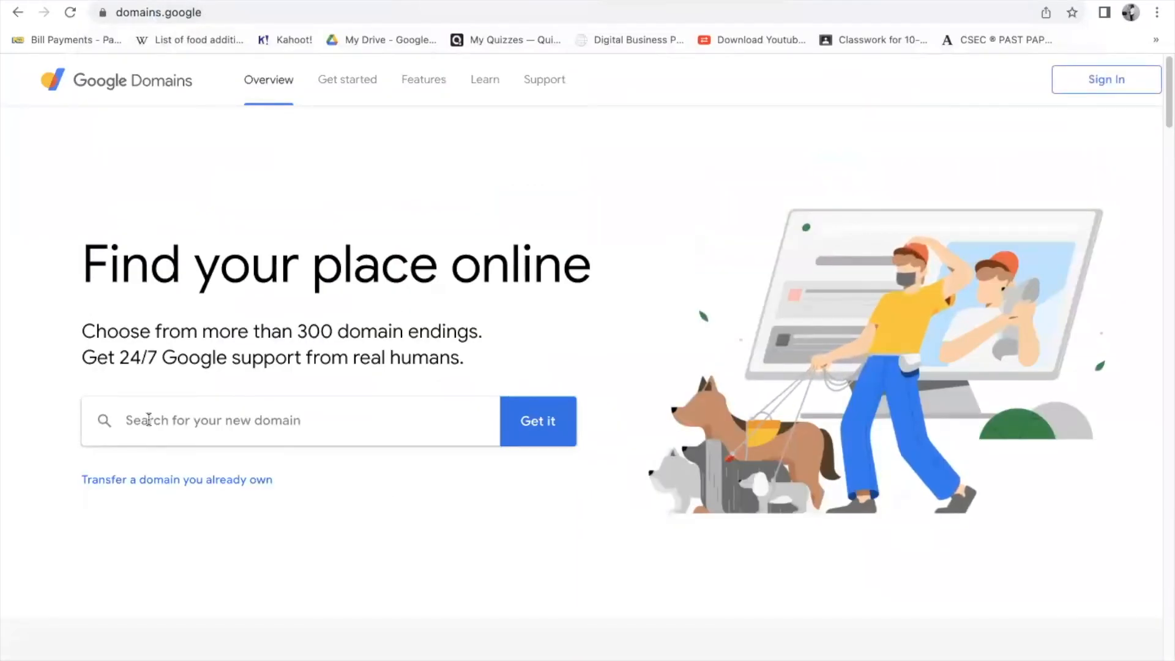
{"action": "type", "text": "marandmaou"}
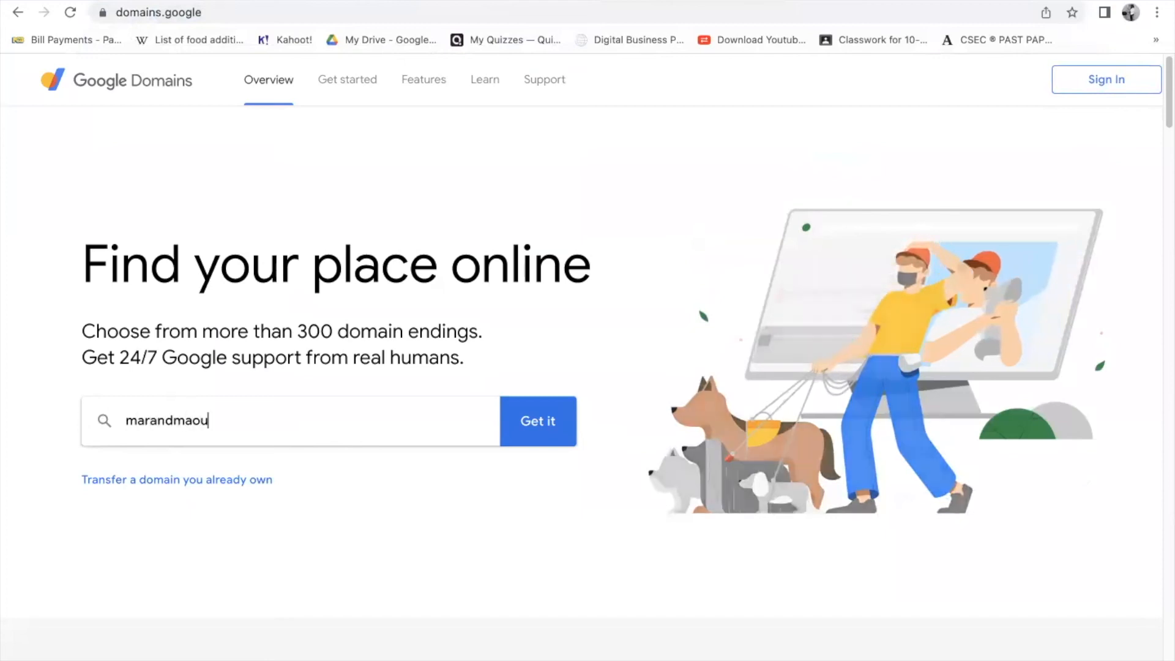
{"action": "key", "text": "BackSpace"}
{"action": "key", "text": "BackSpace"}
{"action": "key", "text": "BackSpace"}
{"action": "type", "text": "aurenterprise"}
{"action": "left_click", "coordinate": [537, 424]}
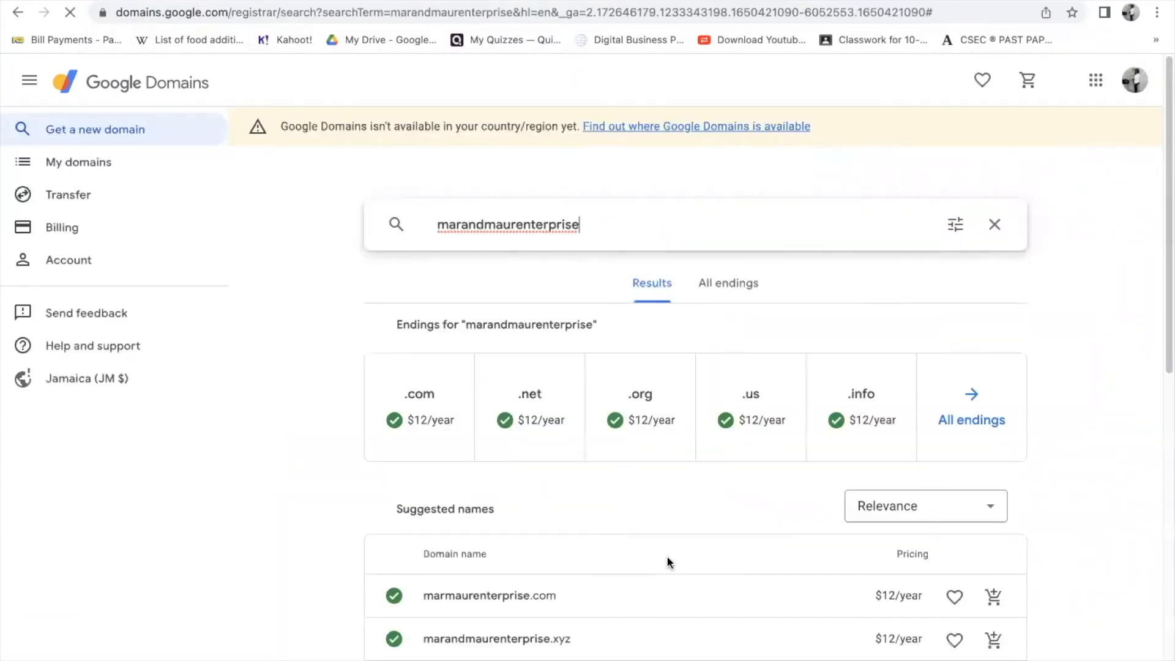
{"action": "scroll", "coordinate": [669, 561], "scroll_direction": "down", "scroll_amount": 3}
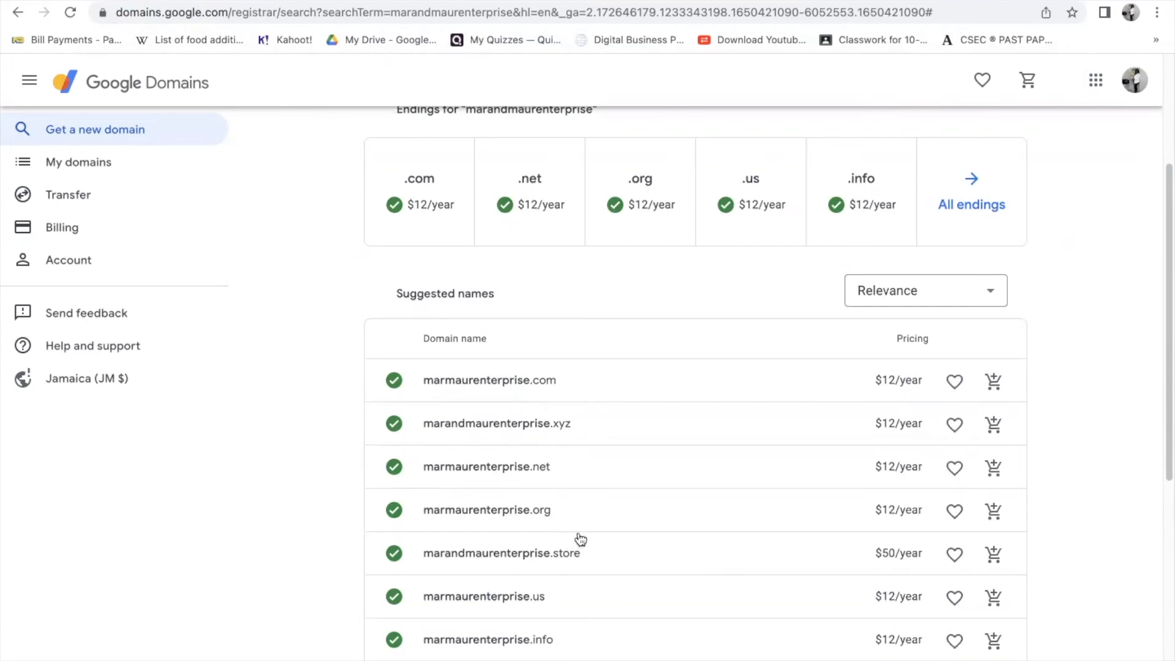
{"action": "scroll", "coordinate": [580, 538], "scroll_direction": "down", "scroll_amount": 7}
{"action": "scroll", "coordinate": [580, 539], "scroll_direction": "up", "scroll_amount": 10}
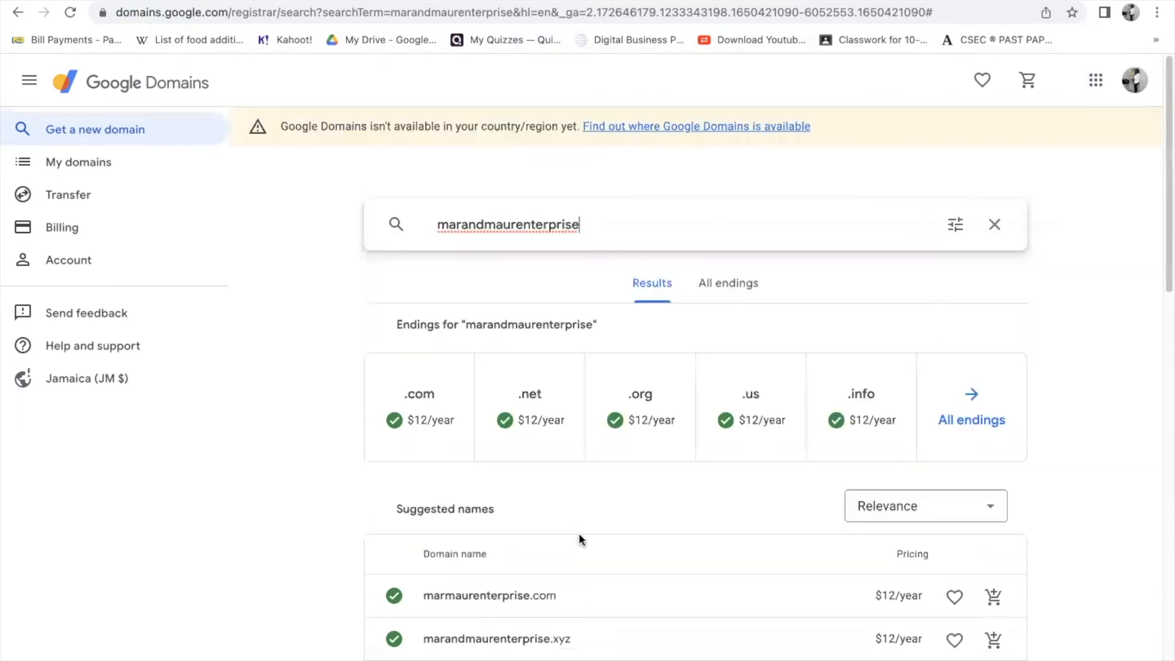
- Cancel the custom domain setup and close the Settings dialog, back on the Purchase page
{"action": "left_click", "coordinate": [523, 1]}
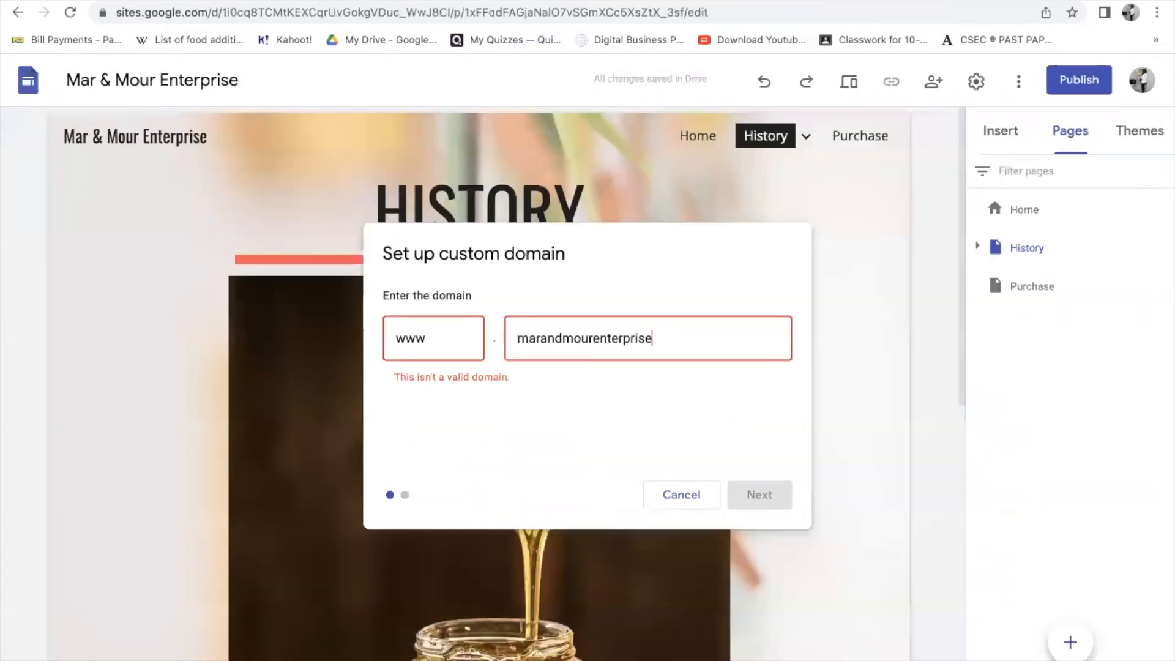
{"action": "left_click", "coordinate": [684, 497]}
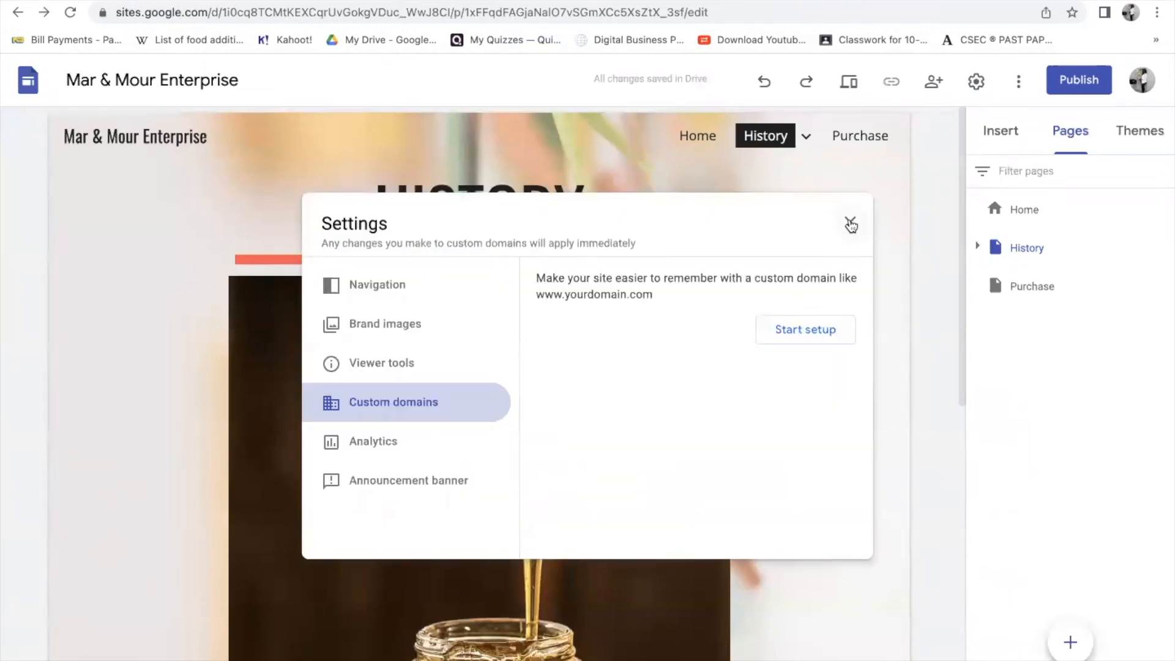
{"action": "left_click", "coordinate": [849, 224]}
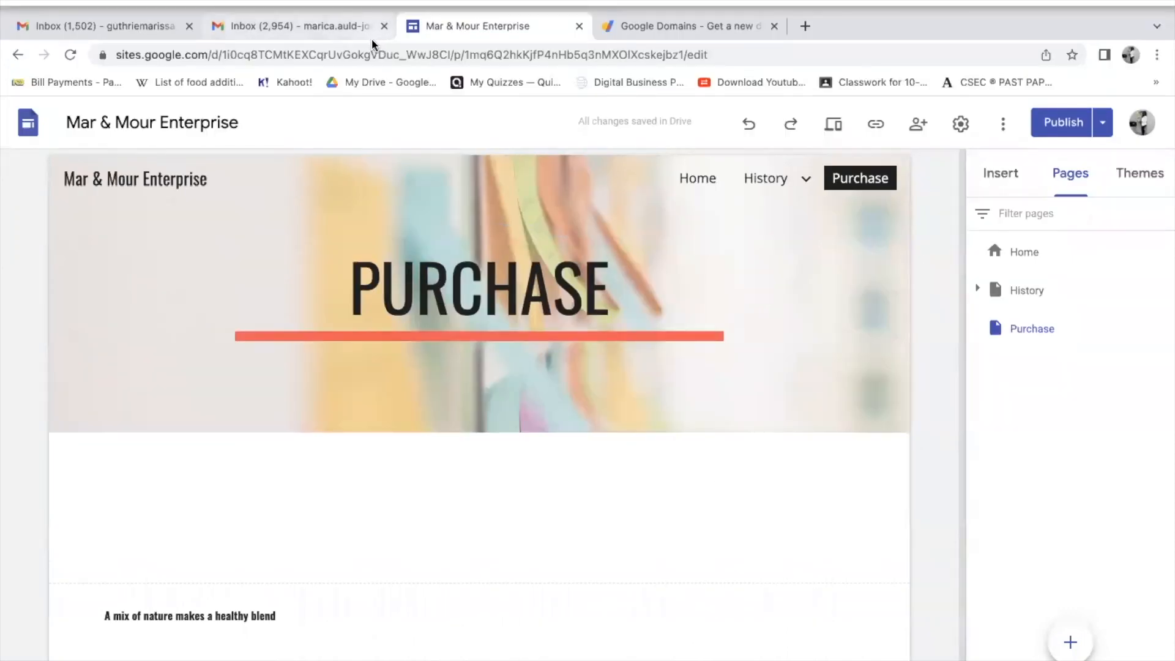
- Open the Home page, check the pending changes, and return to the editor
{"action": "left_click", "coordinate": [697, 178]}
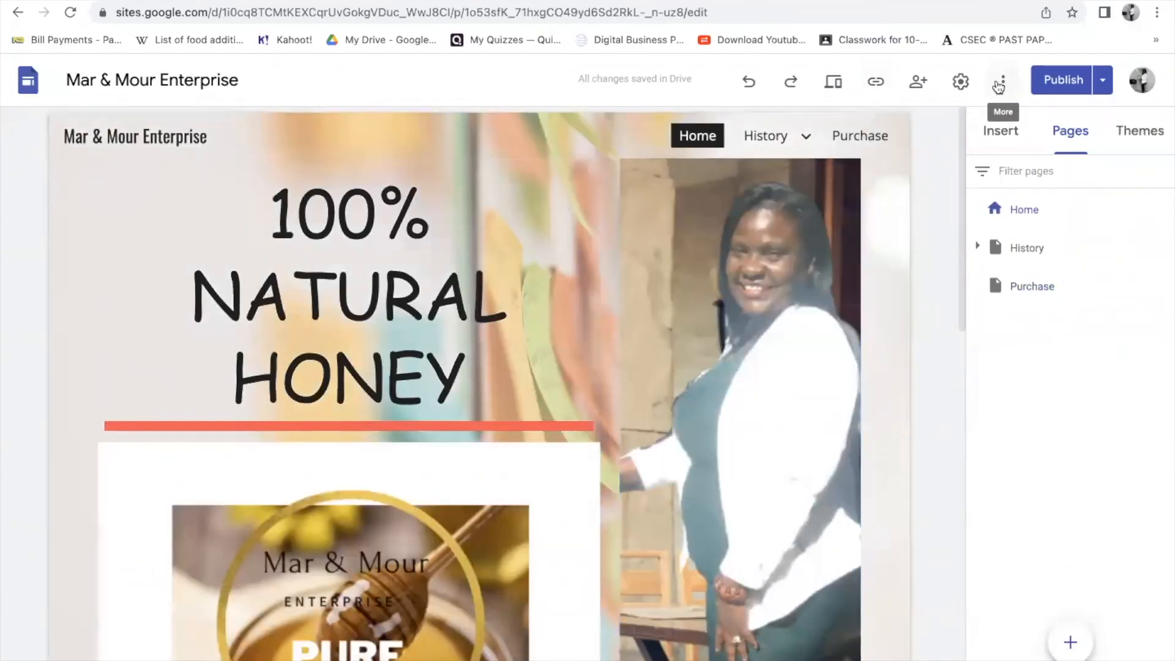
{"action": "left_click", "coordinate": [1050, 83]}
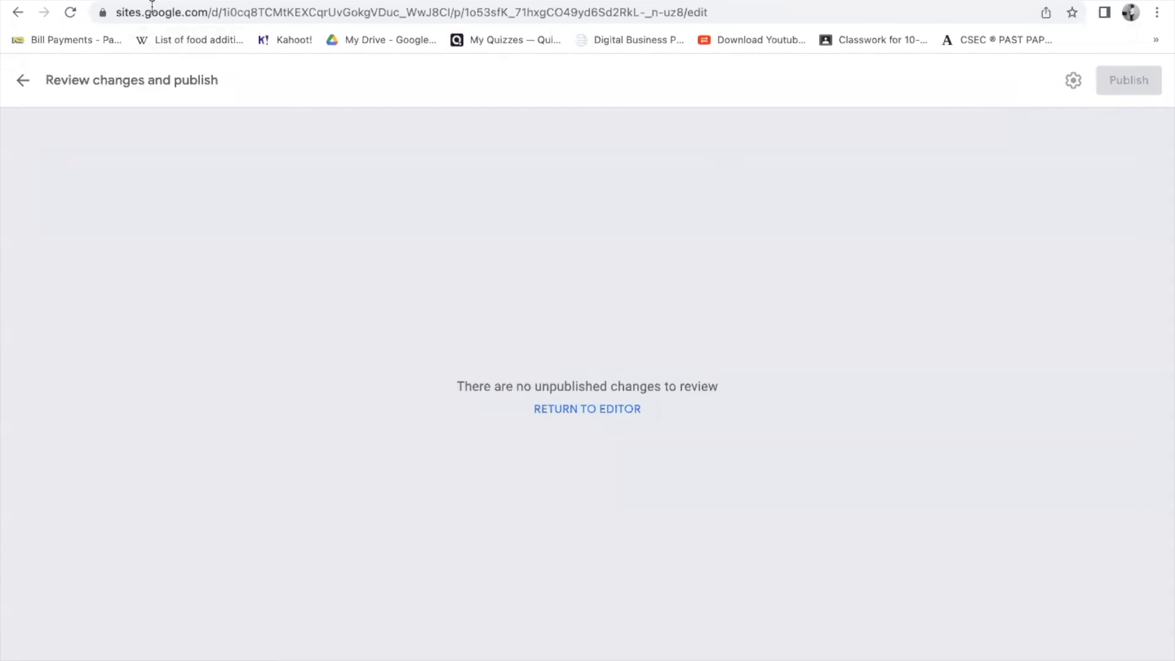
{"action": "left_click", "coordinate": [23, 81]}
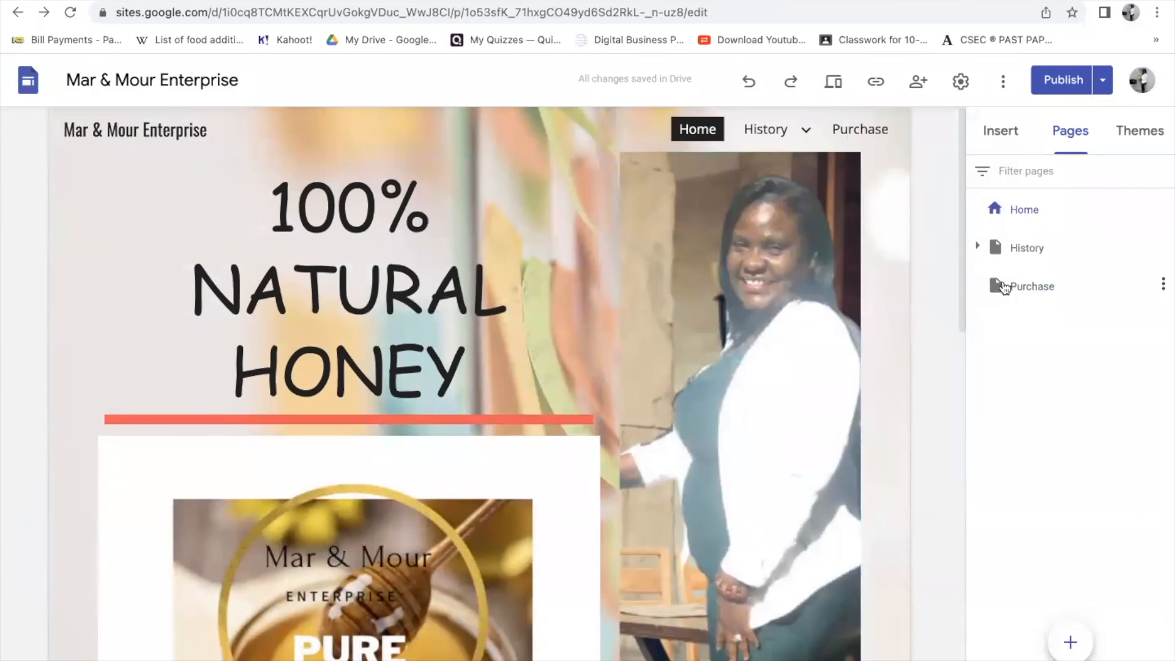
- Retype the final E of the PURCHASE title and bring up the review changes screen
{"action": "left_click", "coordinate": [1060, 286]}
{"action": "left_click", "coordinate": [612, 251]}
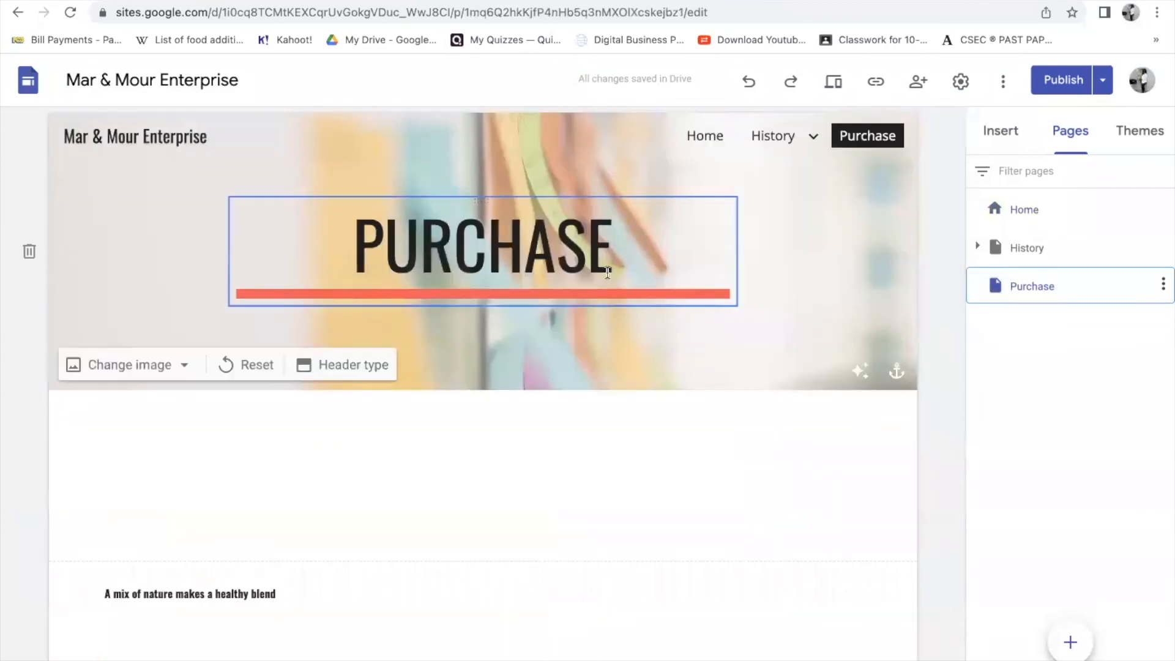
{"action": "key", "text": "BackSpace"}
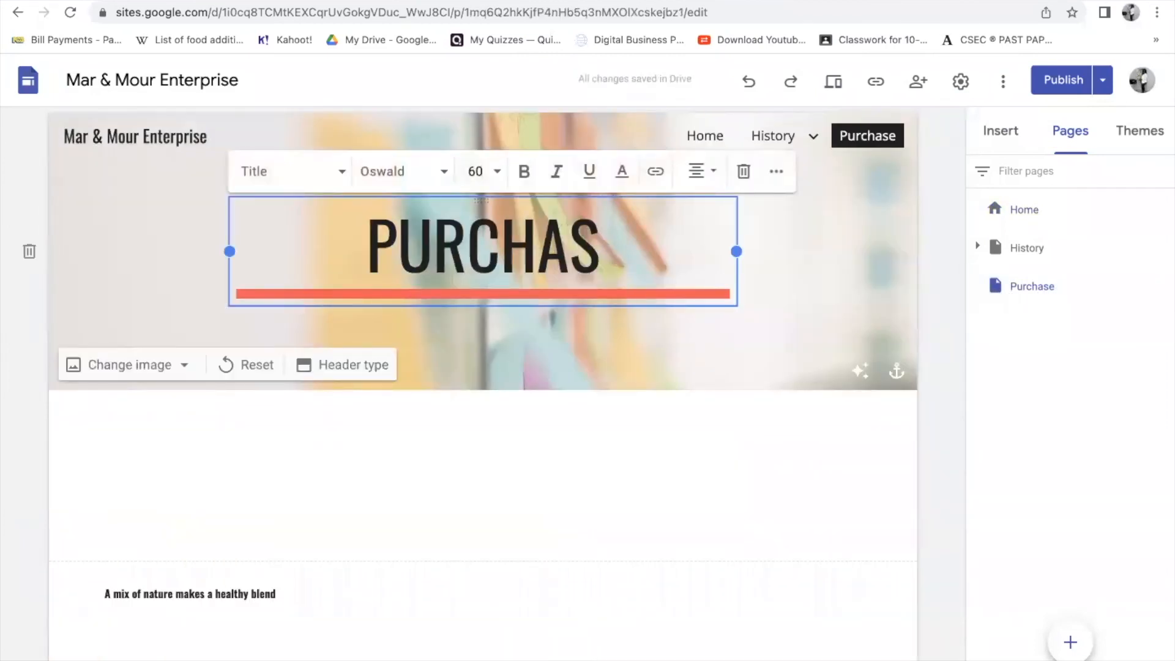
{"action": "type", "text": "E"}
{"action": "left_click", "coordinate": [855, 291]}
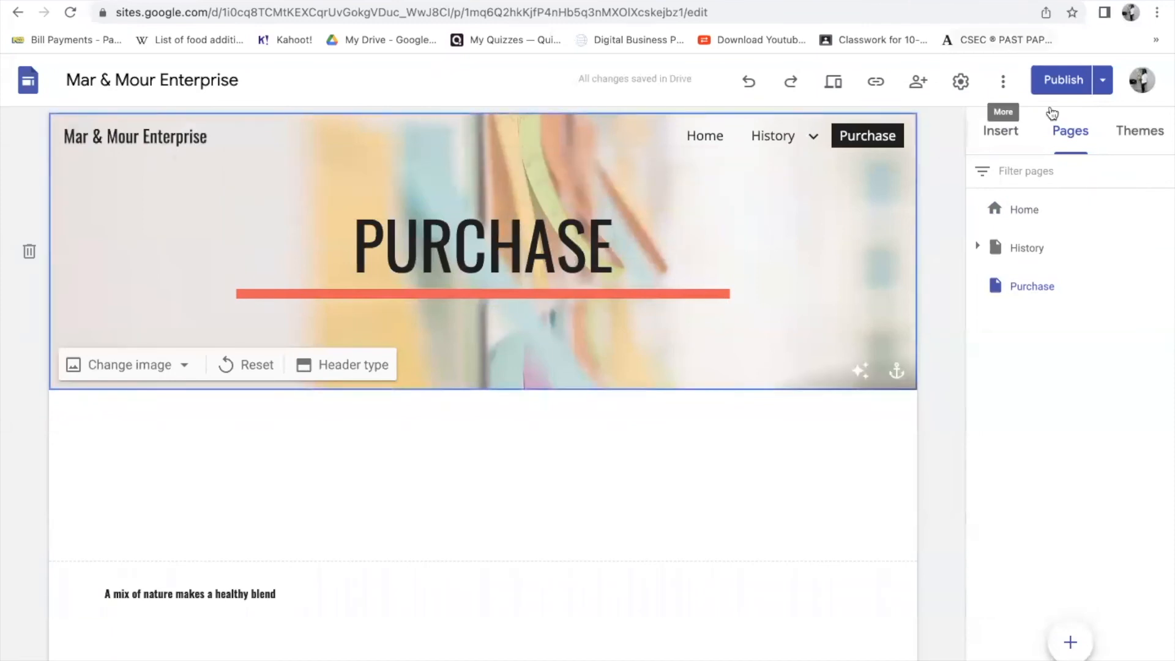
{"action": "left_click", "coordinate": [1063, 91]}
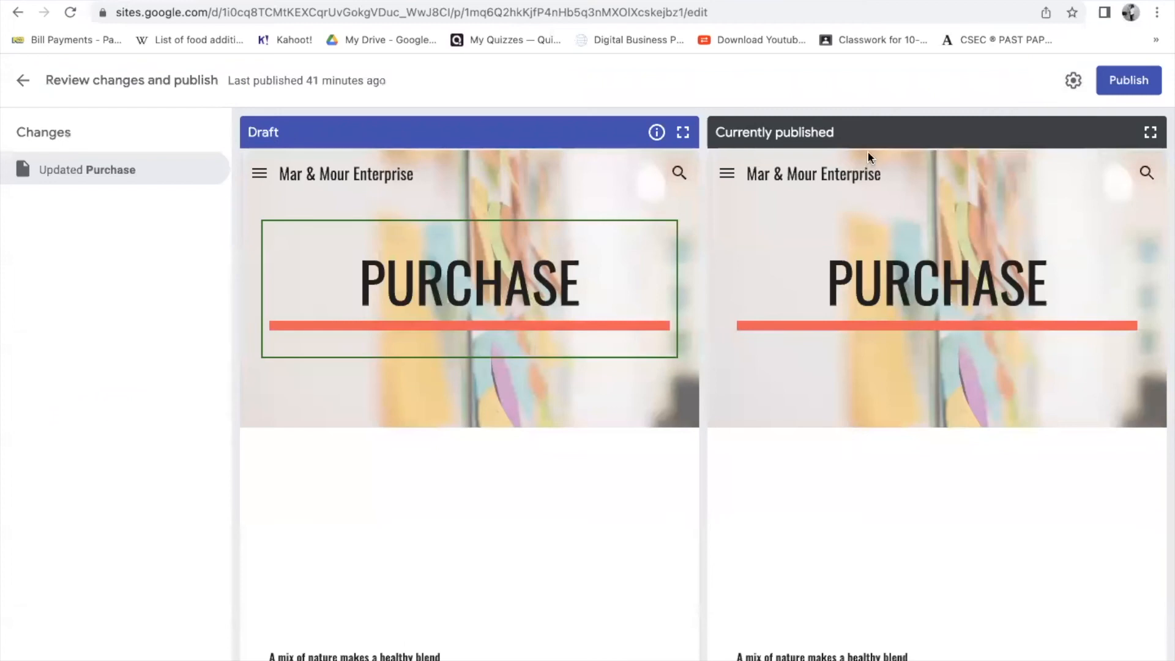
- Publish the reviewed Purchase page changes, then unpublish the site and acknowledge the notice
{"action": "left_click", "coordinate": [1142, 80]}
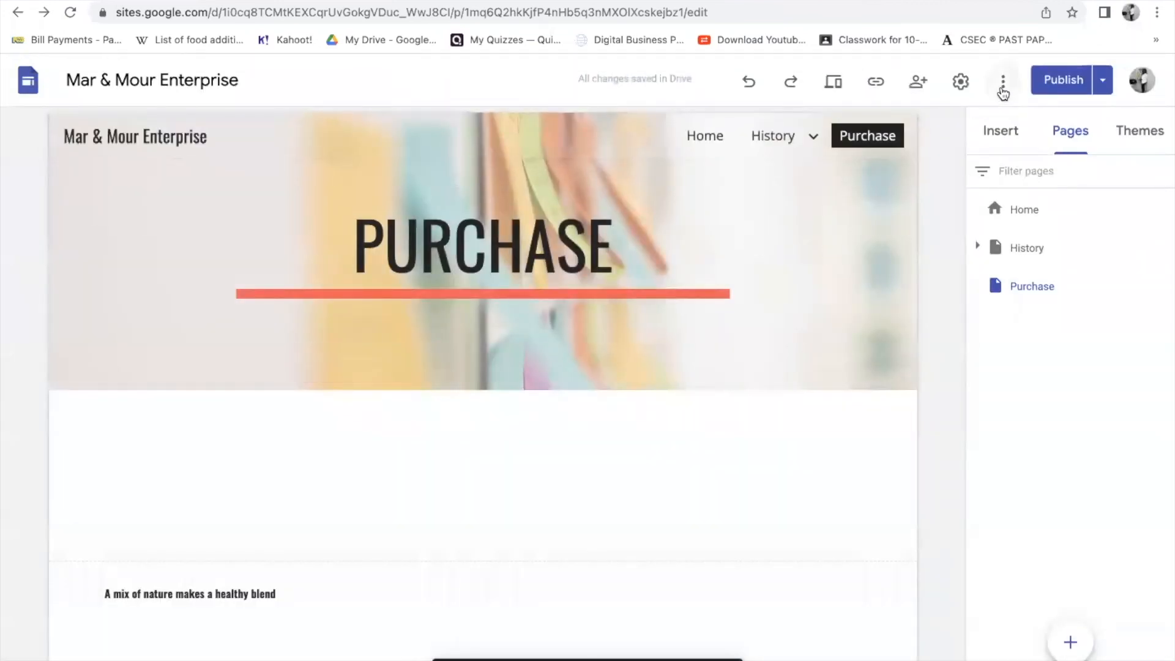
{"action": "left_click", "coordinate": [1103, 81]}
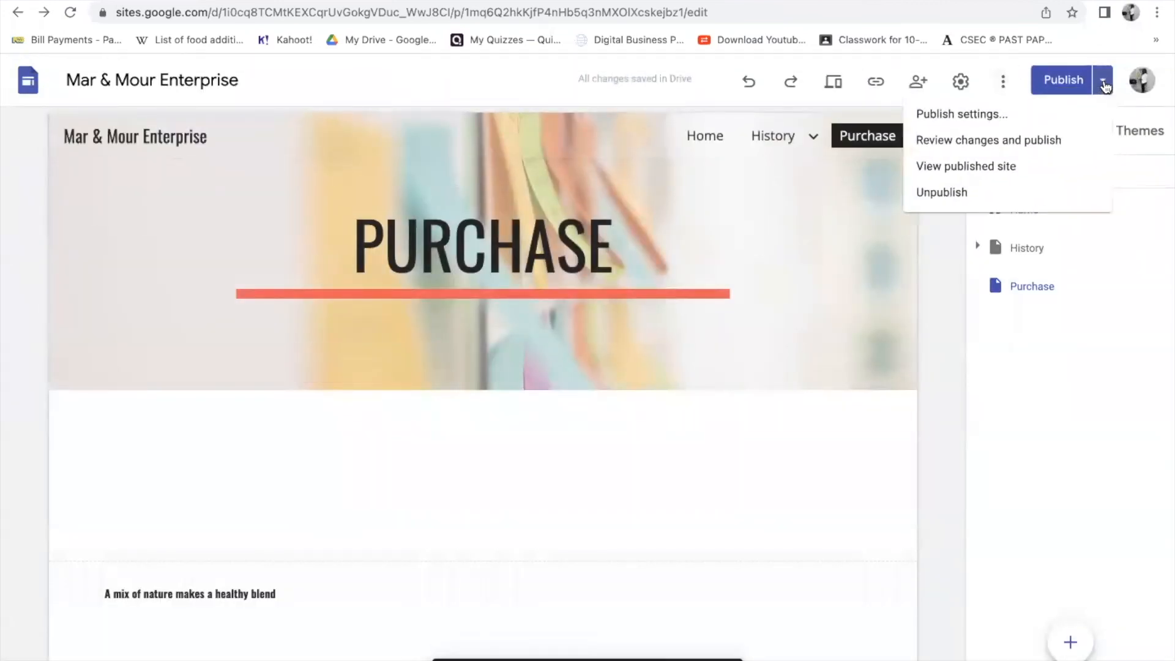
{"action": "left_click", "coordinate": [937, 193]}
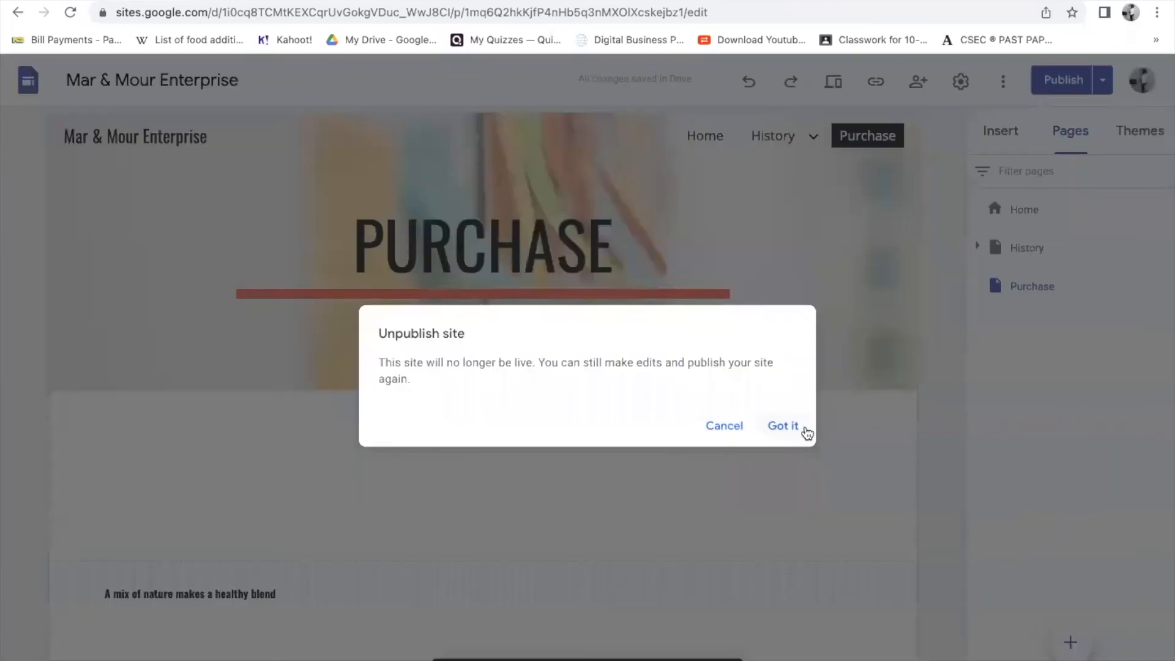
{"action": "left_click", "coordinate": [798, 427]}
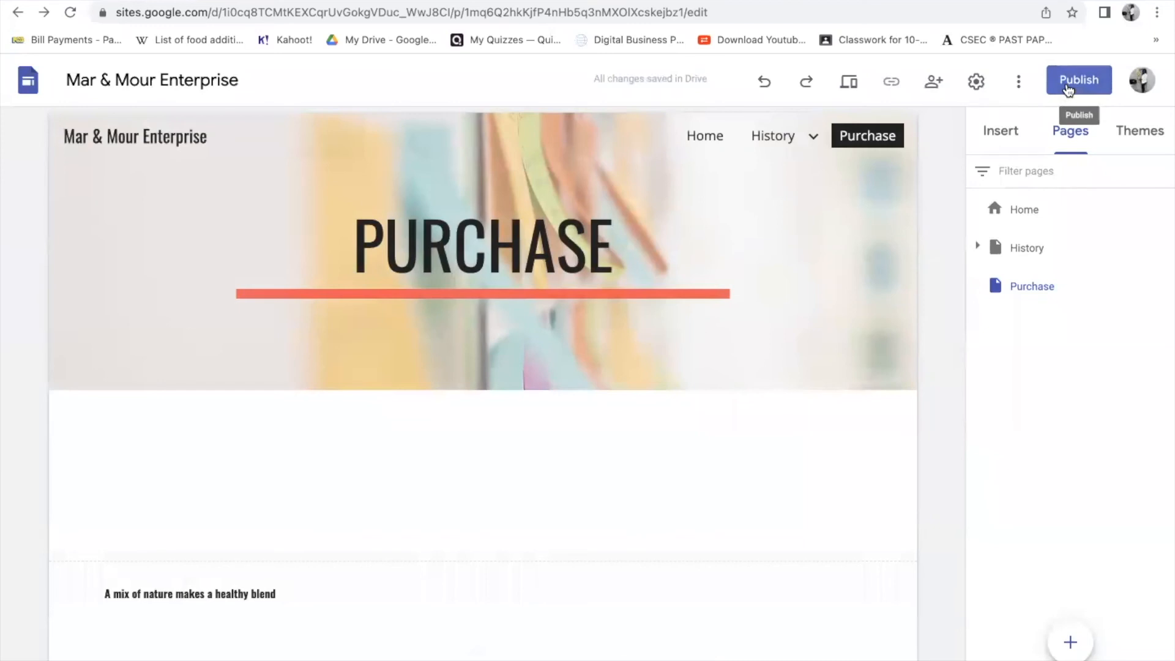
- Bring up the Publish to the web dialog showing mar-mour-enterprise with viewers set to Anyone
{"action": "left_click", "coordinate": [1068, 85]}
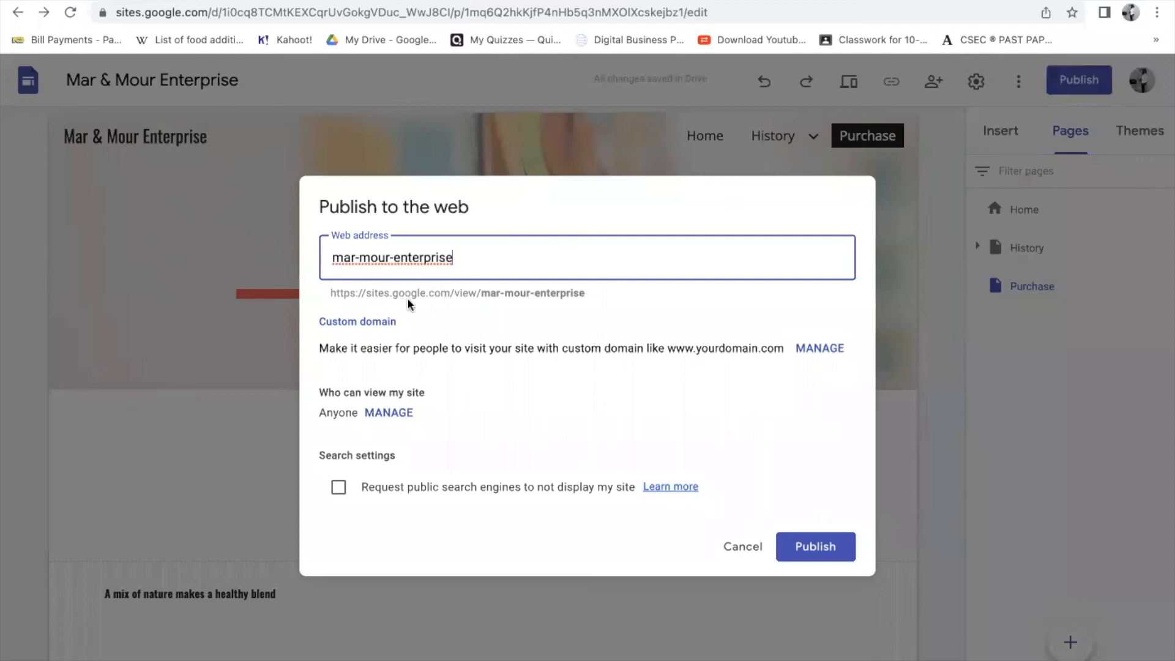
- Publish the site at mar-mour-enterprise without a custom domain, then open the Home page
{"action": "left_click", "coordinate": [818, 350]}
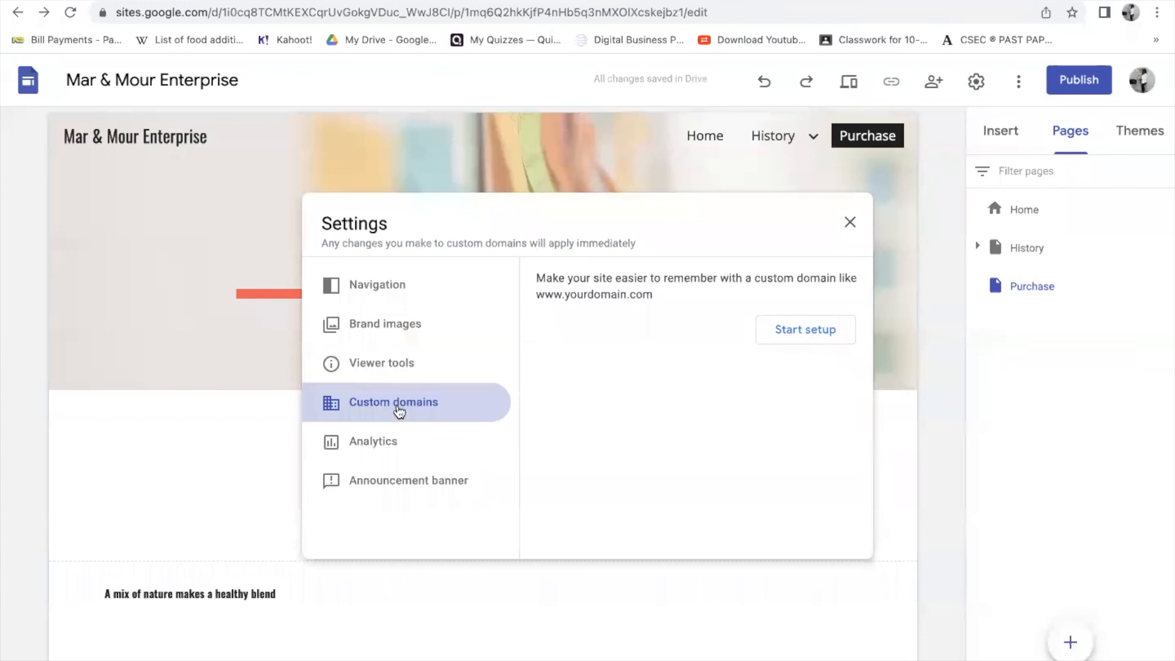
{"action": "left_click", "coordinate": [850, 222]}
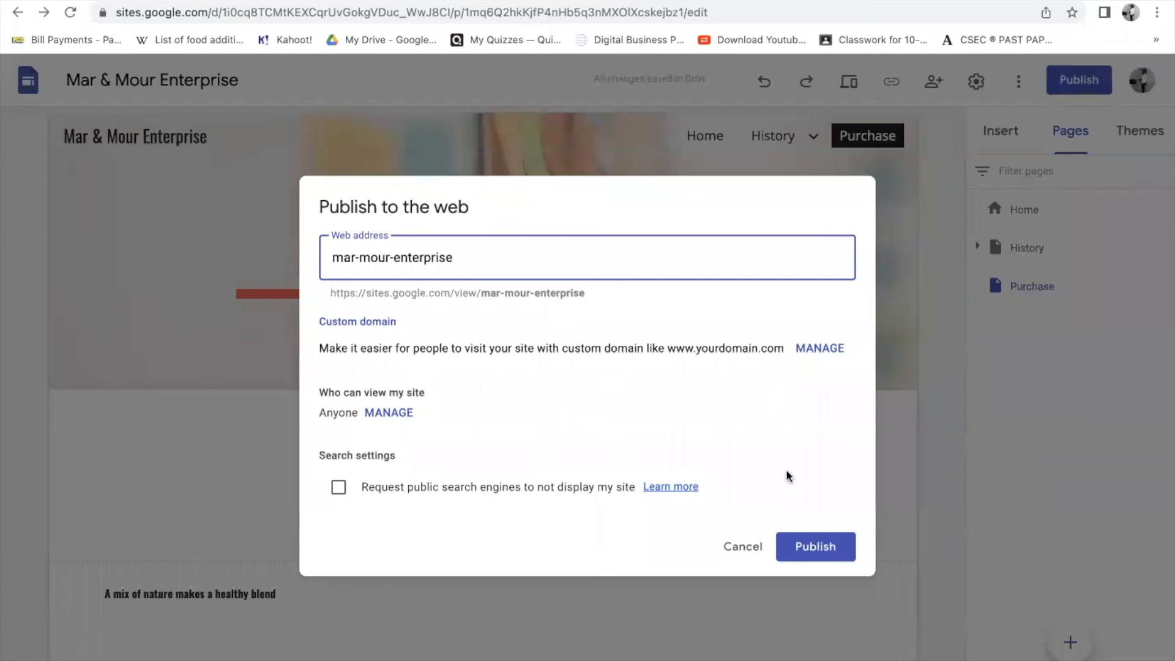
{"action": "left_click", "coordinate": [810, 549]}
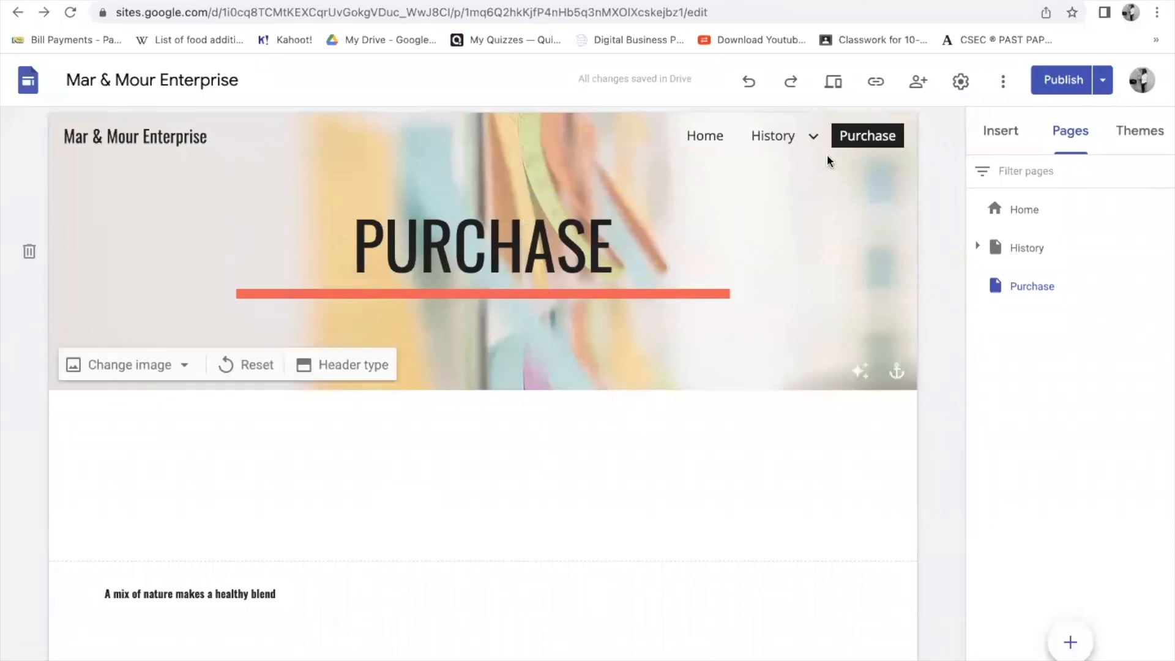
{"action": "left_click", "coordinate": [697, 137]}
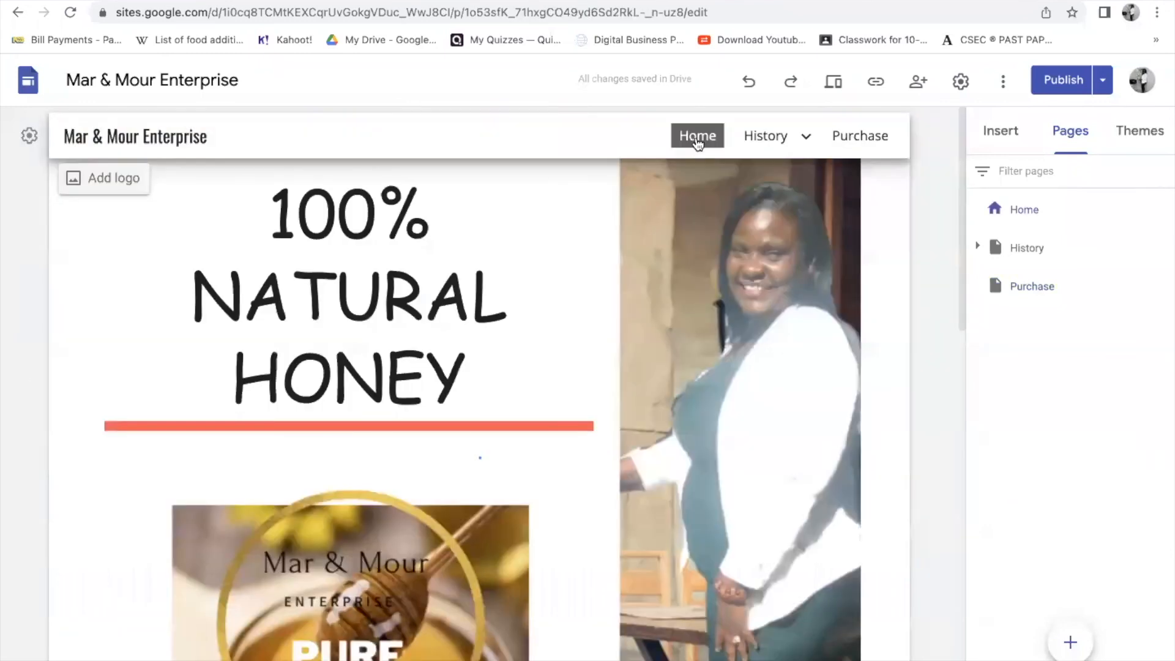
- Visit the History page, return to Home, and delete the section holding the single small label
{"action": "mouse_move", "coordinate": [761, 142]}
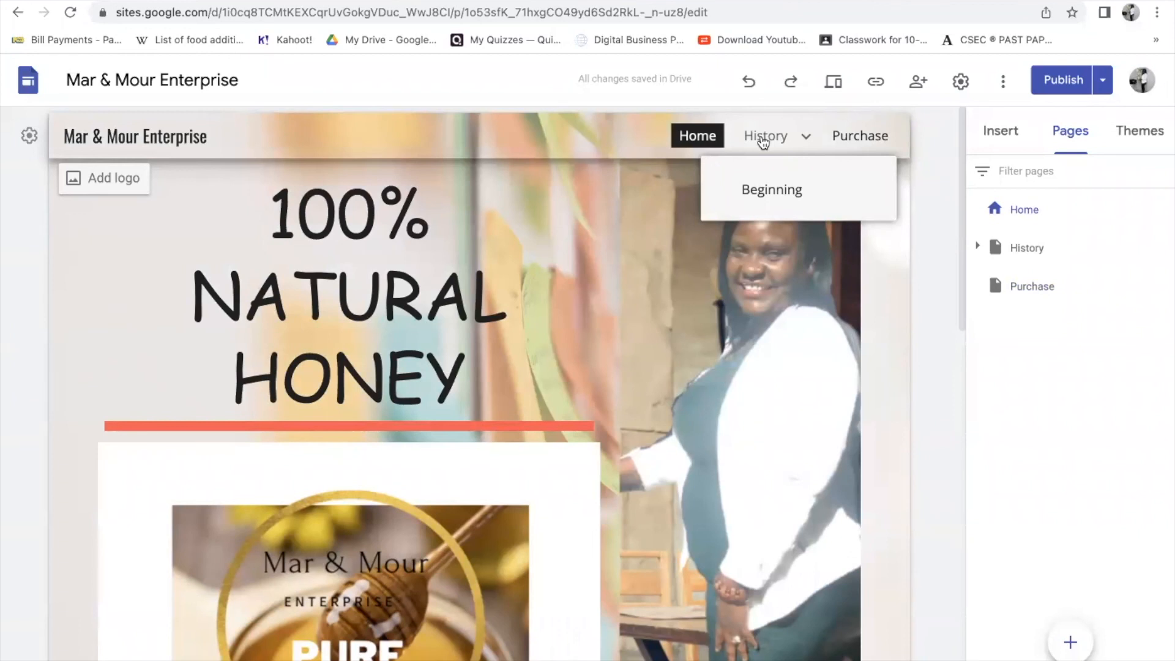
{"action": "left_click", "coordinate": [763, 142]}
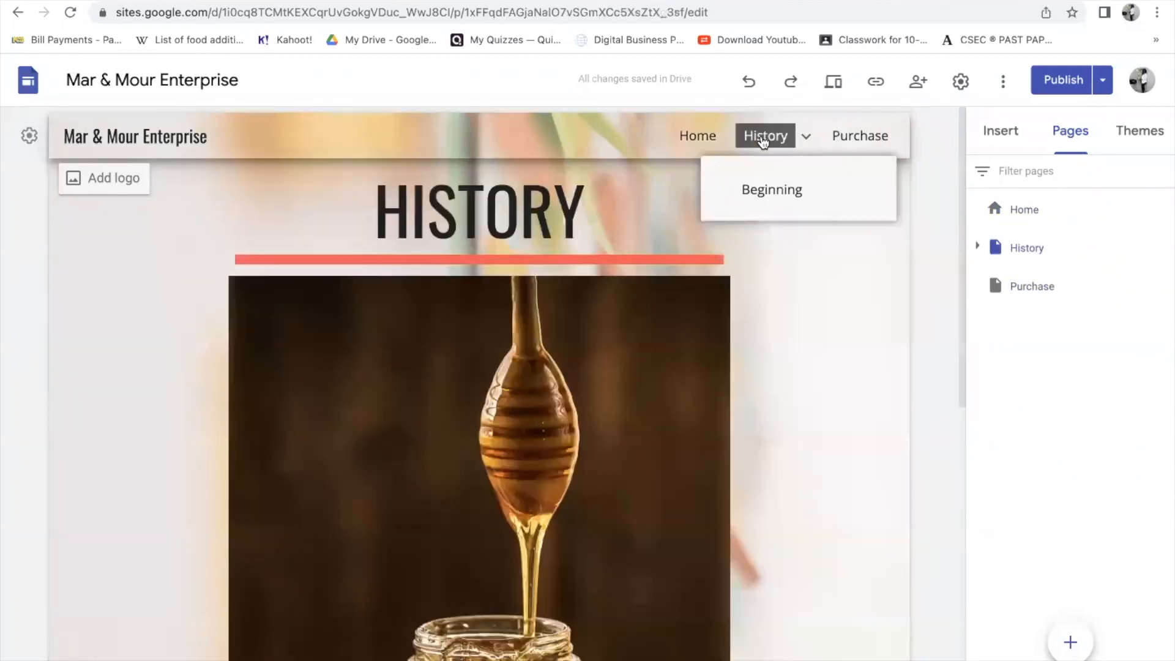
{"action": "left_click", "coordinate": [703, 136]}
{"action": "scroll", "coordinate": [766, 245], "scroll_direction": "down", "scroll_amount": 8}
{"action": "scroll", "coordinate": [746, 291], "scroll_direction": "up", "scroll_amount": 8}
{"action": "scroll", "coordinate": [563, 428], "scroll_direction": "down", "scroll_amount": 12}
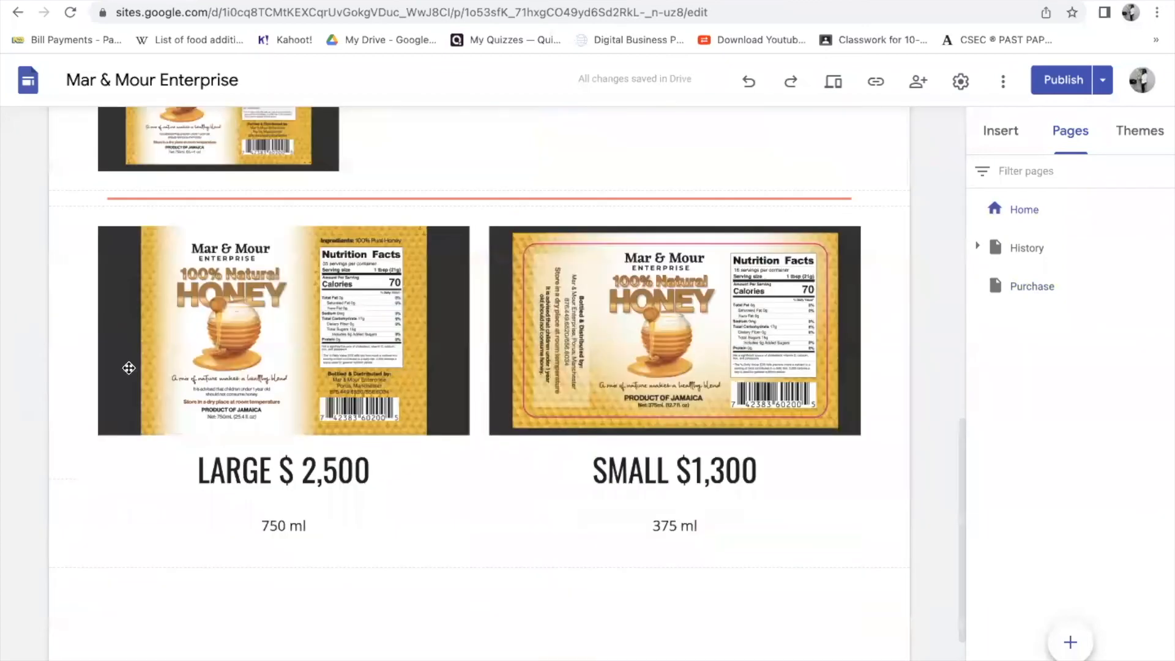
{"action": "scroll", "coordinate": [92, 269], "scroll_direction": "up", "scroll_amount": 4}
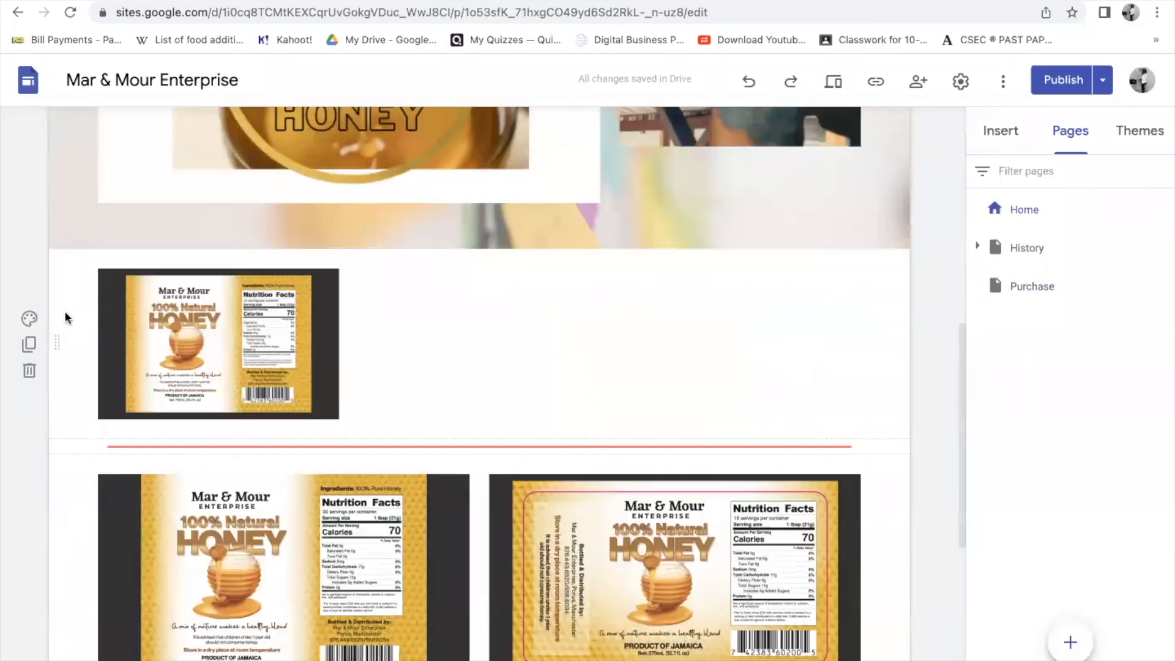
{"action": "left_click", "coordinate": [30, 371]}
- Preview the Home and History pages as a visitor, then return to the editor
{"action": "left_click", "coordinate": [837, 87]}
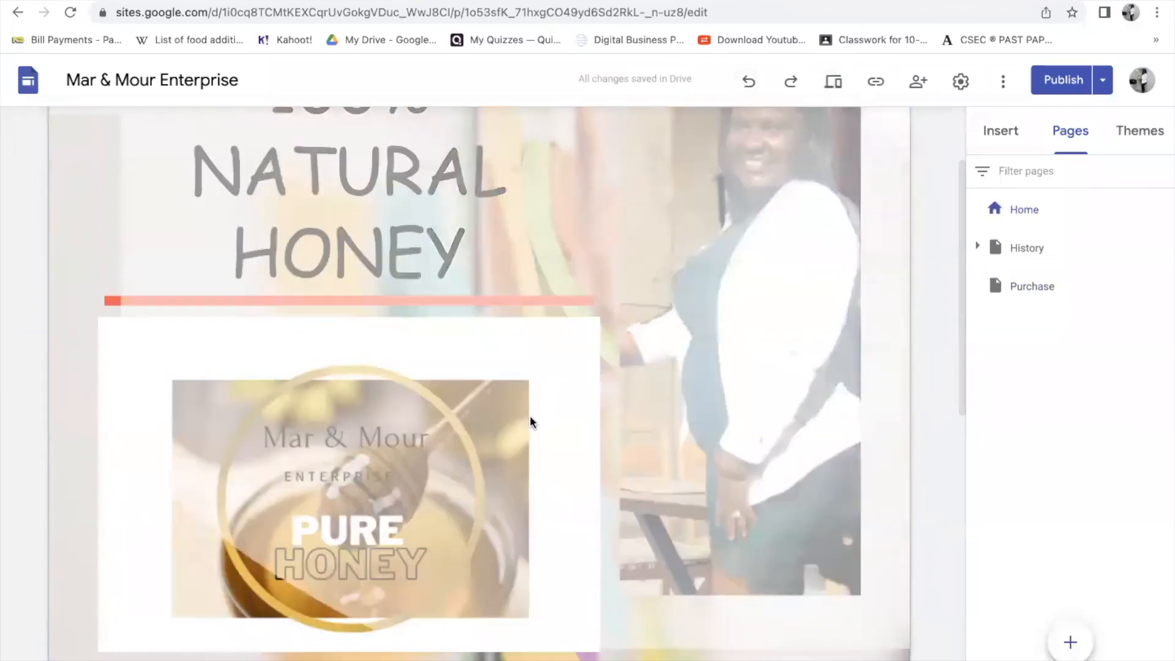
{"action": "scroll", "coordinate": [530, 415], "scroll_direction": "down", "scroll_amount": 6}
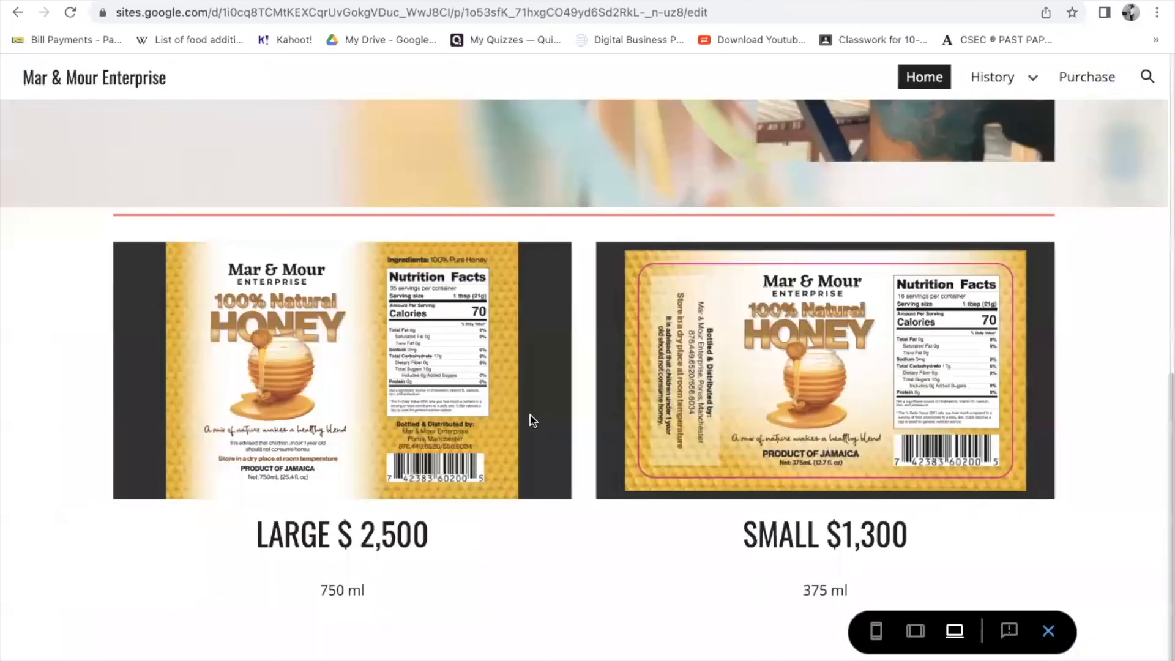
{"action": "scroll", "coordinate": [530, 415], "scroll_direction": "up", "scroll_amount": 3}
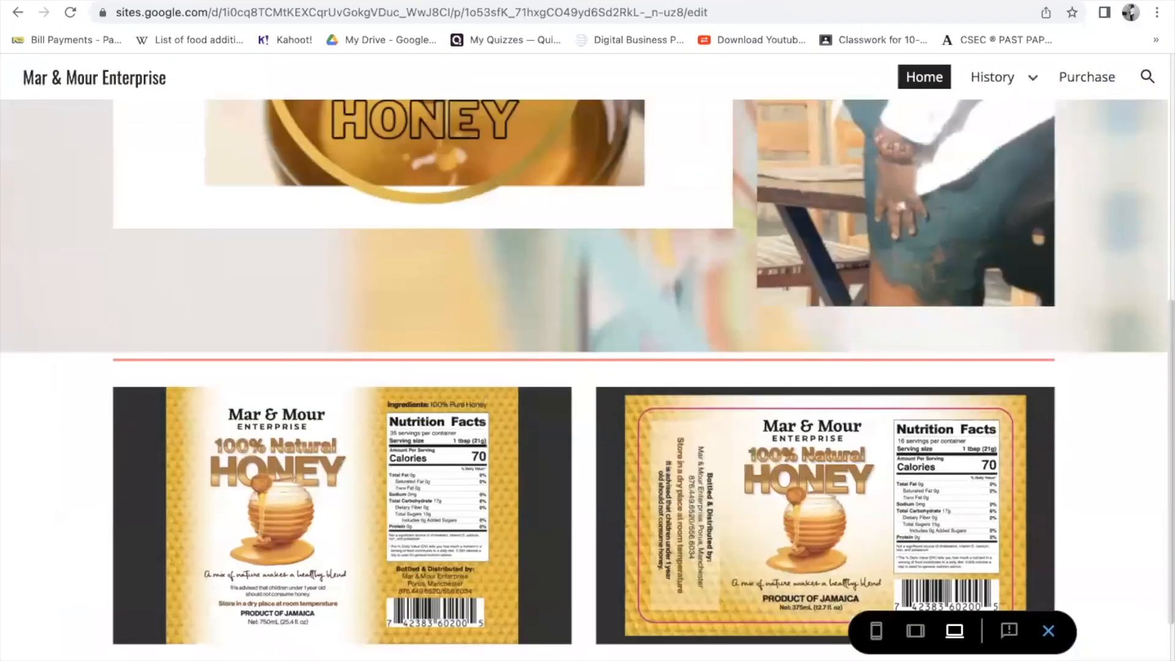
{"action": "scroll", "coordinate": [836, 69], "scroll_direction": "down", "scroll_amount": 3}
{"action": "left_click", "coordinate": [992, 77]}
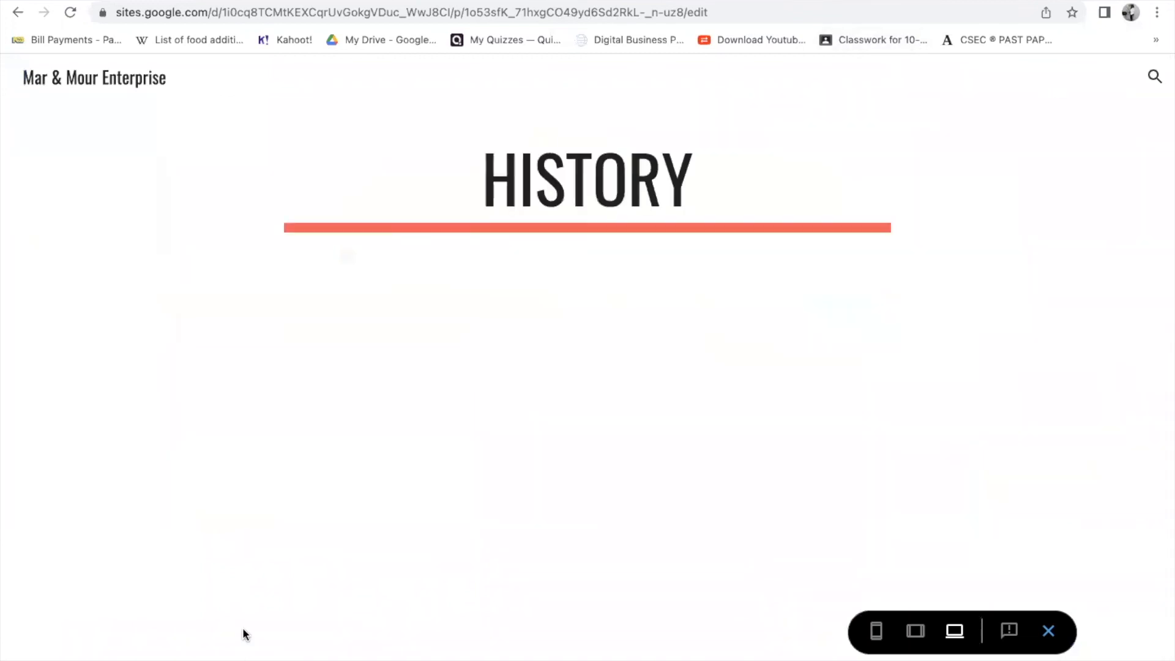
{"action": "scroll", "coordinate": [245, 612], "scroll_direction": "down", "scroll_amount": 10}
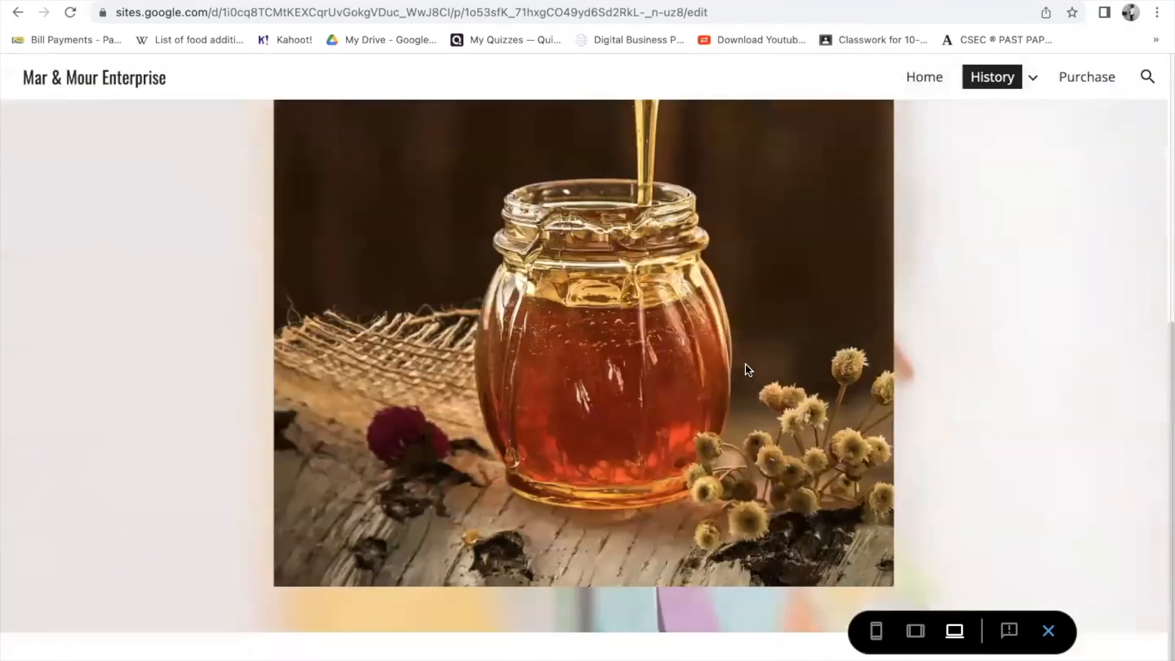
{"action": "scroll", "coordinate": [746, 367], "scroll_direction": "up", "scroll_amount": 8}
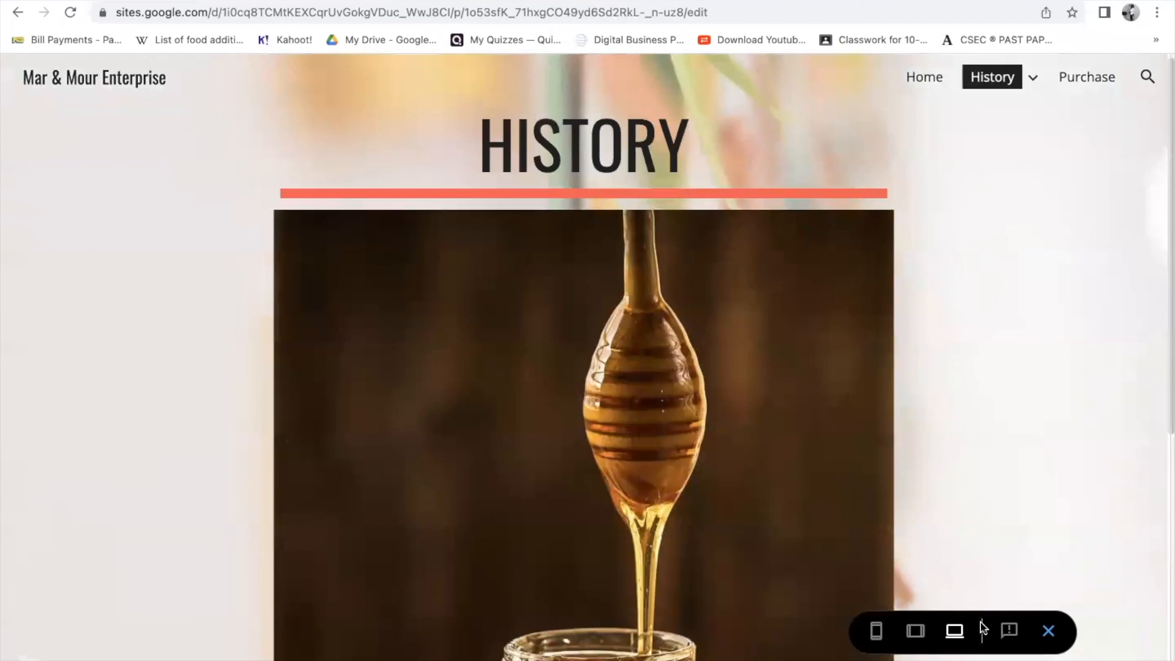
{"action": "left_click", "coordinate": [1049, 630]}
- On the Purchase page, search YouTube for the creator's Unique Worldvlog channel
{"action": "mouse_move", "coordinate": [1063, 639]}
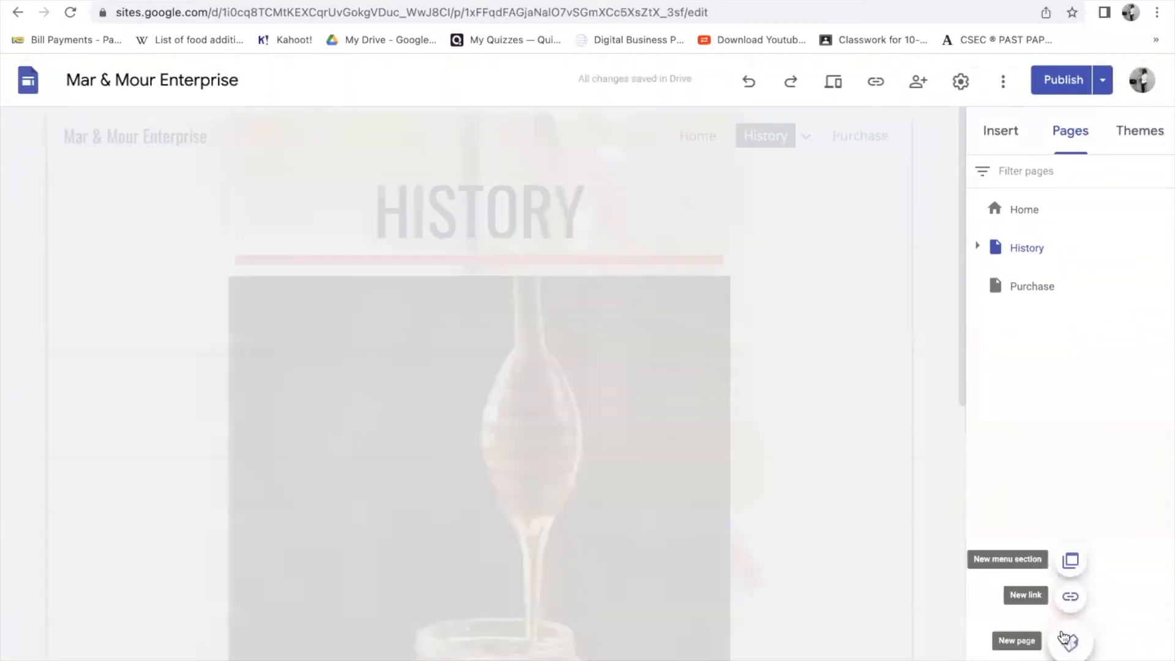
{"action": "left_click", "coordinate": [1026, 289]}
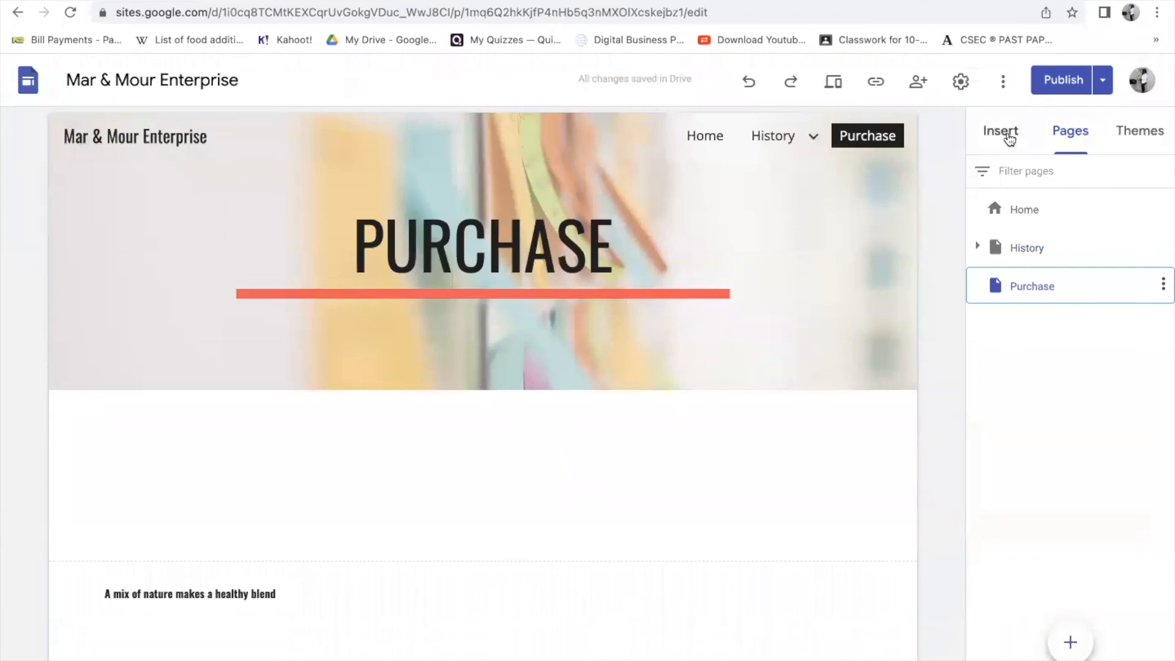
{"action": "left_click", "coordinate": [1006, 136]}
{"action": "left_click", "coordinate": [1034, 404]}
{"action": "type", "text": "M"}
{"action": "type", "text": "ARISA"}
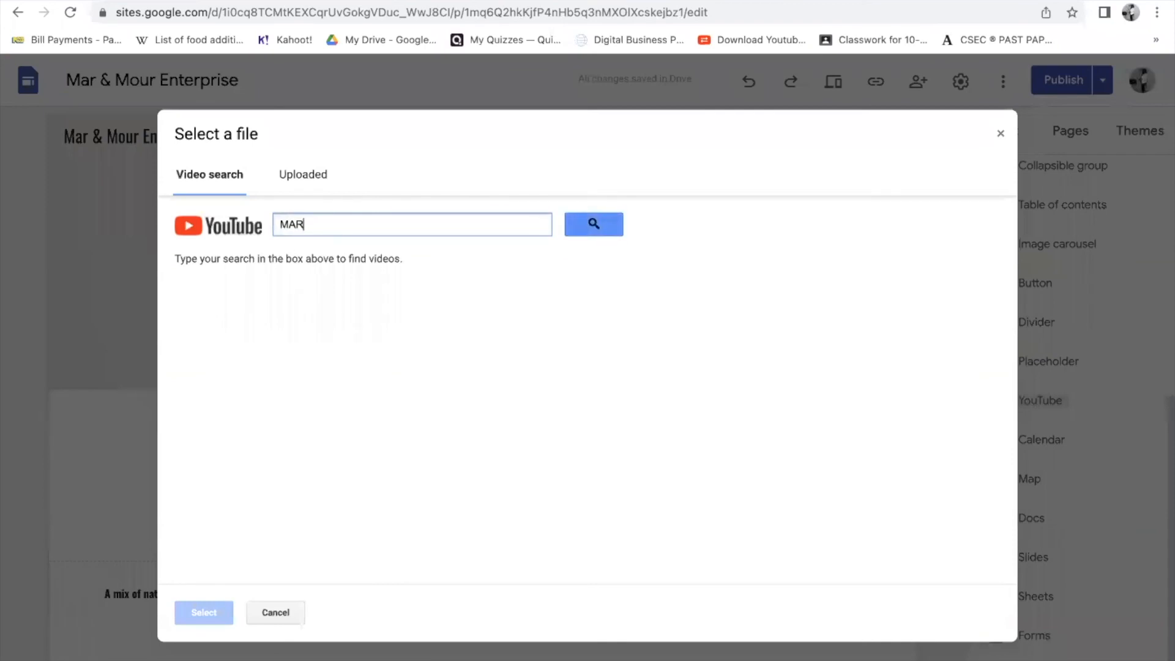
{"action": "key", "text": "BackSpace"}
{"action": "key", "text": "BackSpace"}
{"action": "key", "text": "BackSpace"}
{"action": "key", "text": "BackSpace"}
{"action": "key", "text": "BackSpace"}
{"action": "type", "text": "m"}
{"action": "key", "text": "BackSpace"}
{"action": "type", "text": "marisa's"}
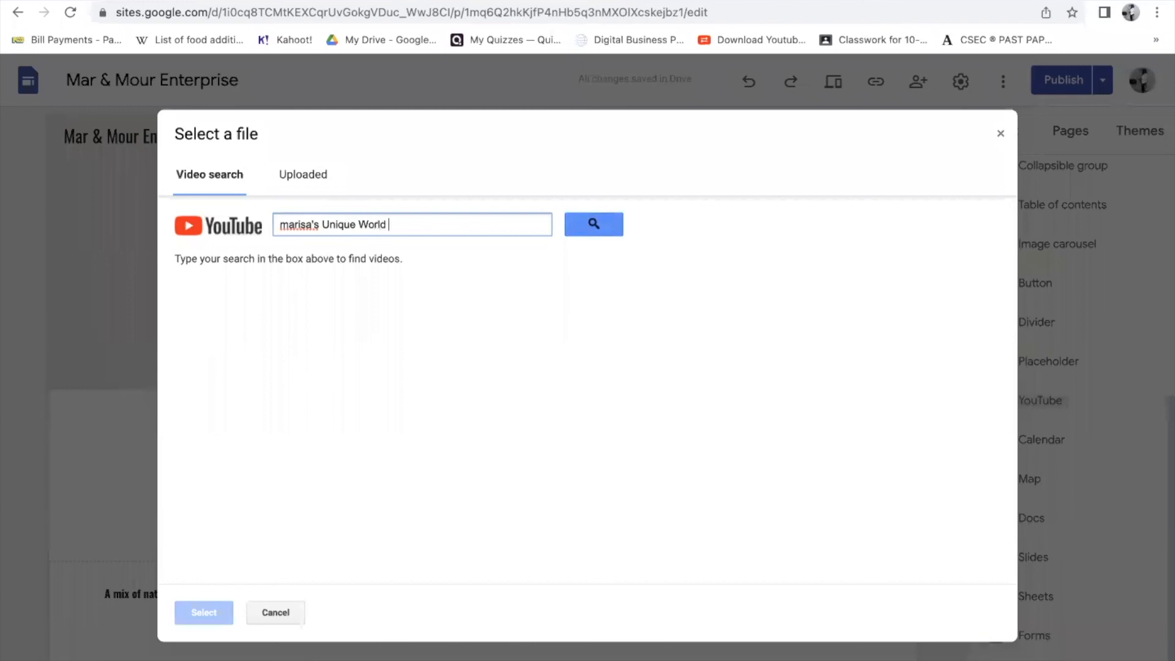
{"action": "type", "text": "Unique Worldvlog"}
{"action": "key", "text": "Return"}
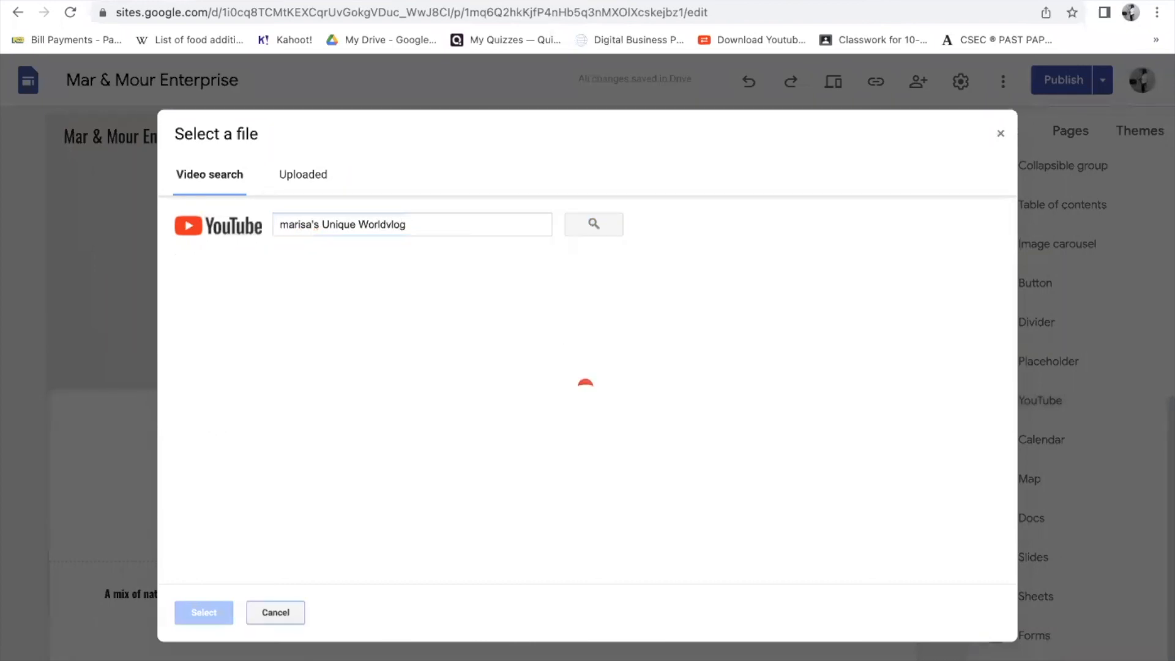
- Embed the video 'My first vlog #1' beneath the PURCHASE header
{"action": "left_click", "coordinate": [208, 386]}
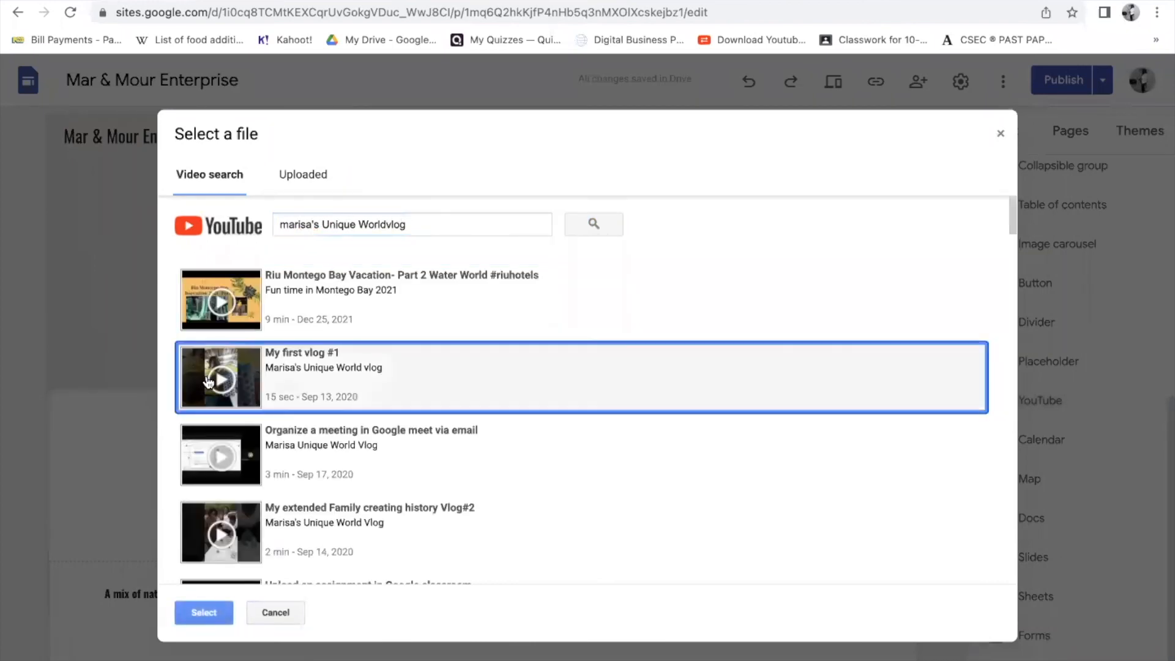
{"action": "left_click", "coordinate": [204, 612]}
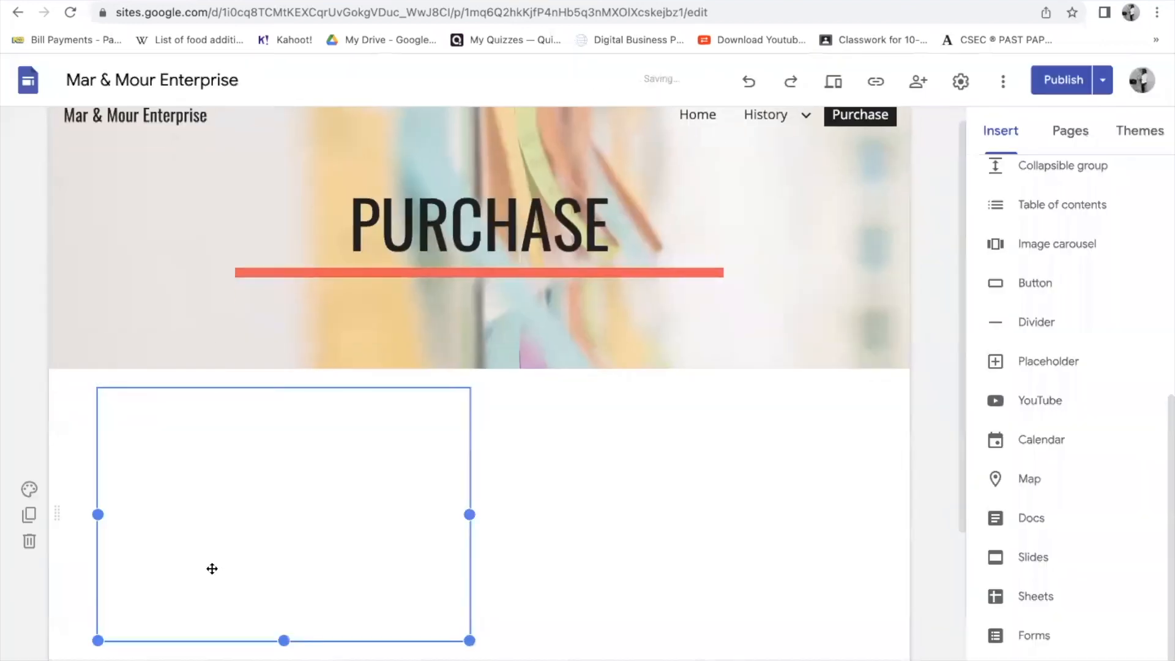
{"action": "scroll", "coordinate": [225, 512], "scroll_direction": "down", "scroll_amount": 4}
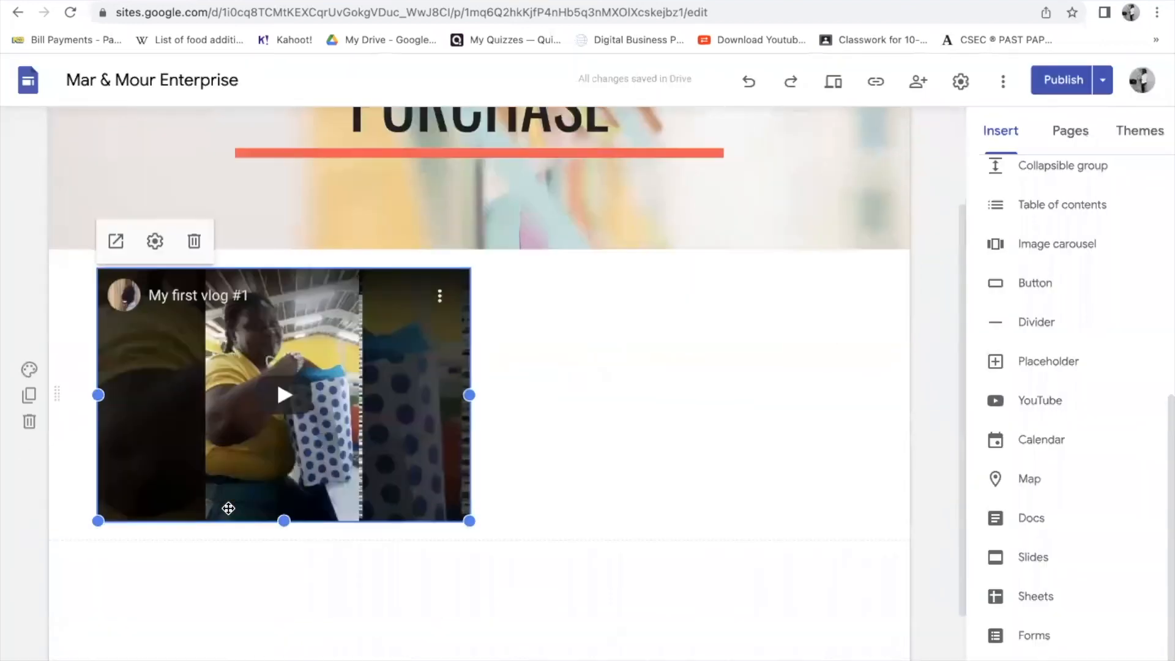
{"action": "left_click", "coordinate": [74, 546]}
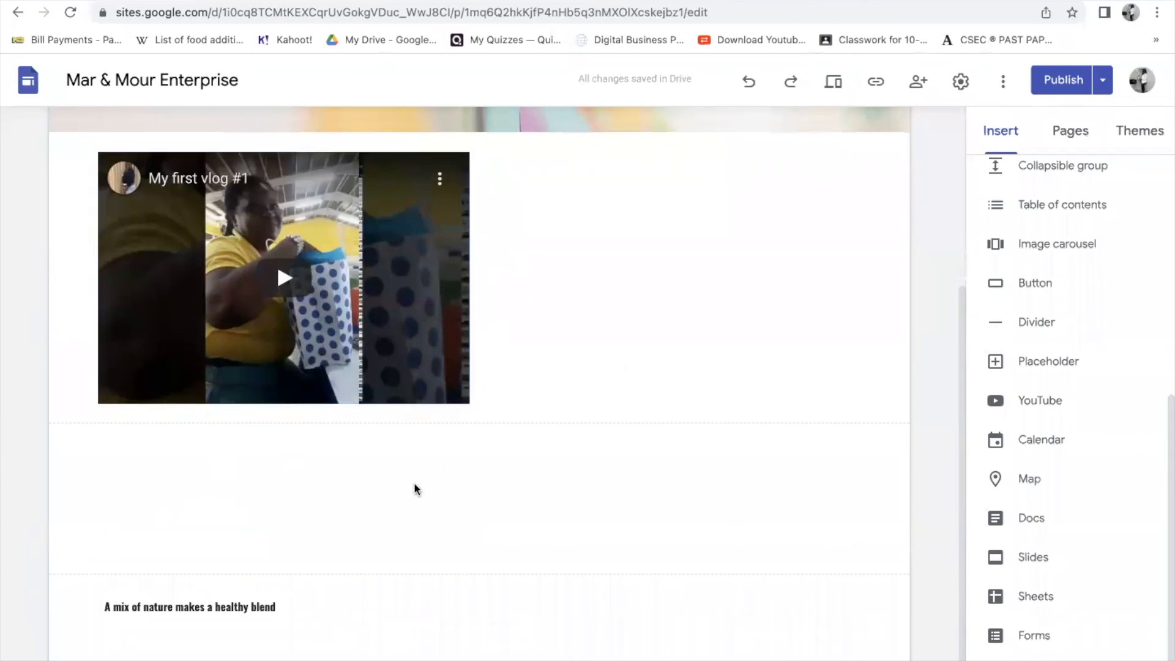
{"action": "scroll", "coordinate": [1086, 257], "scroll_direction": "up", "scroll_amount": 7}
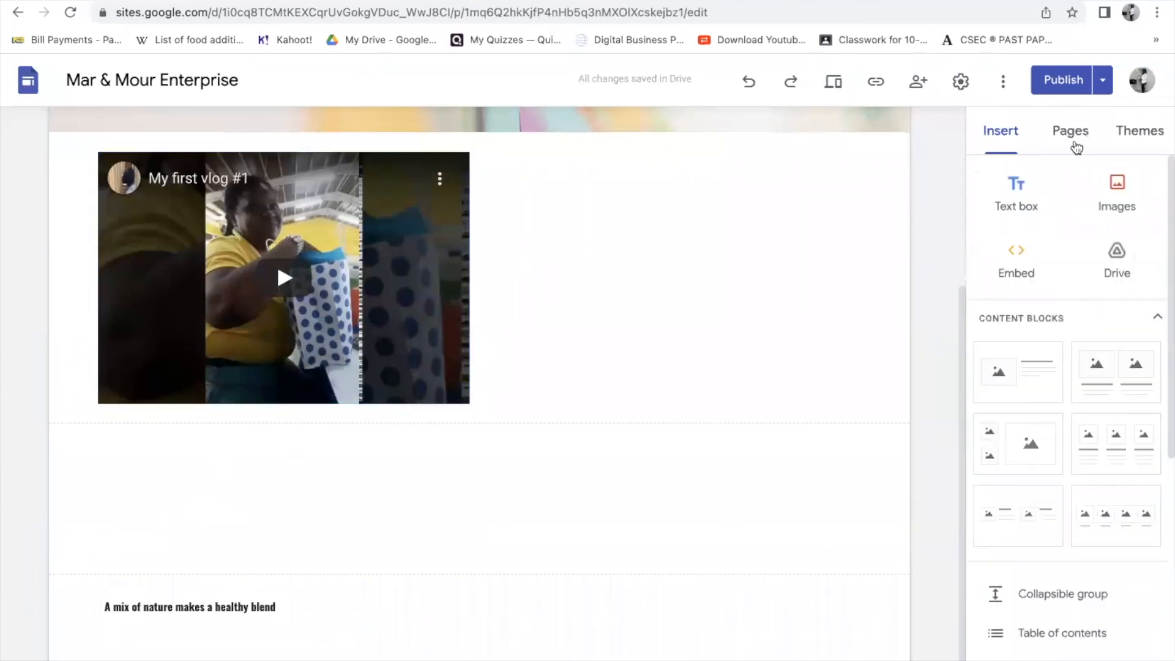
{"action": "left_click", "coordinate": [1019, 196]}
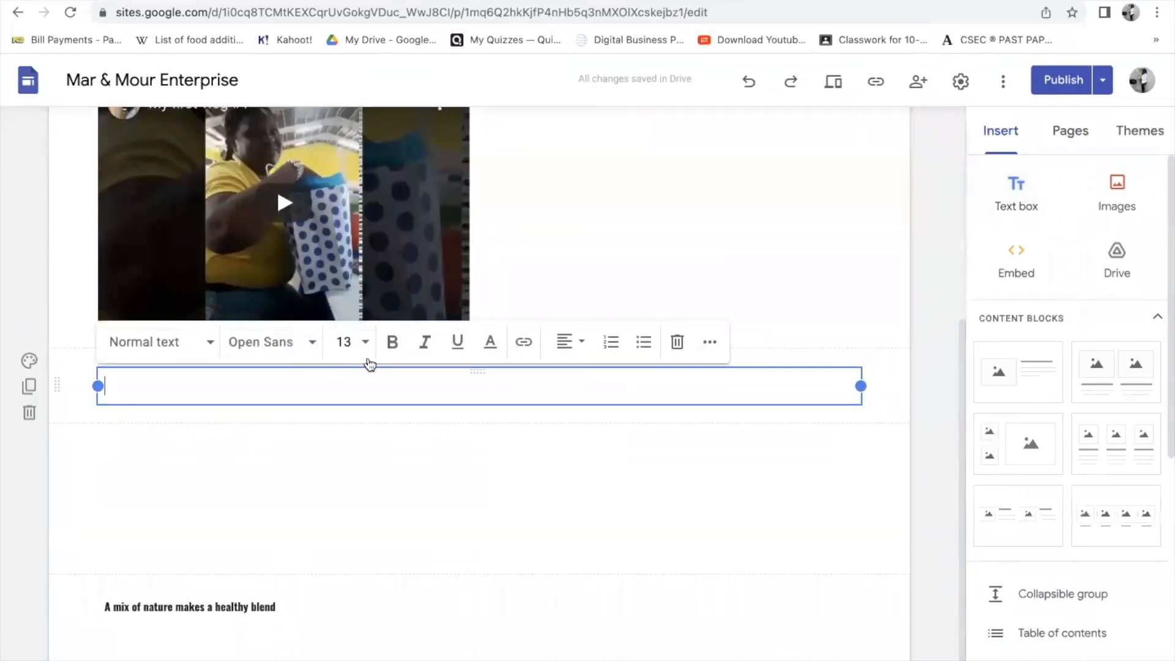
{"action": "left_click", "coordinate": [524, 344]}
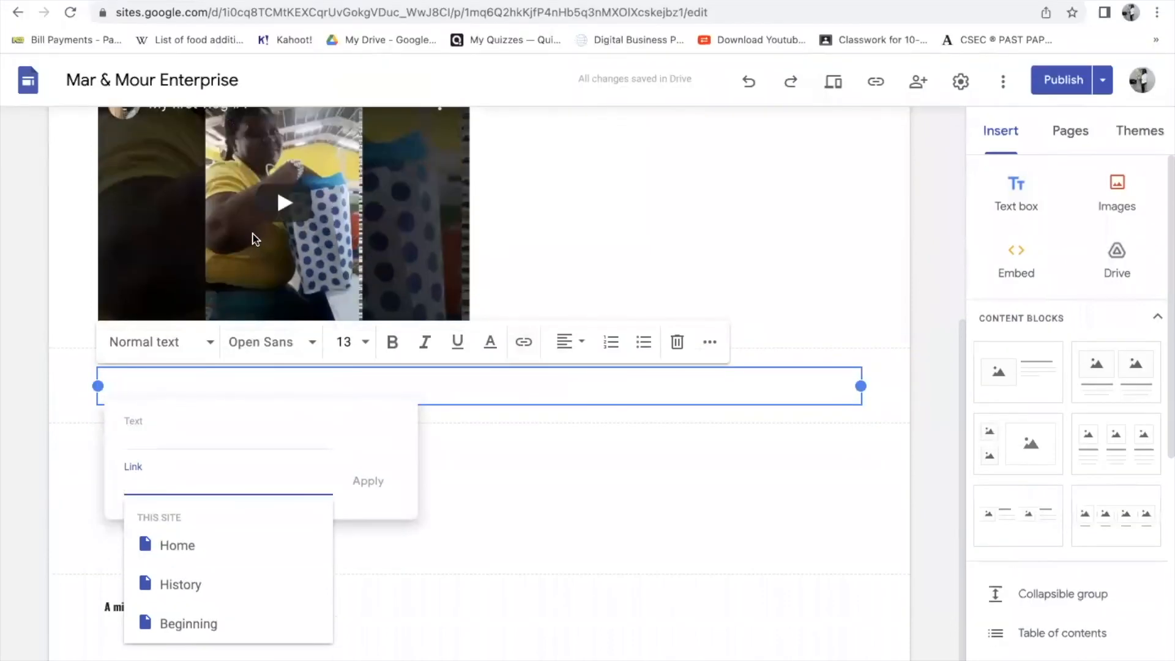
{"action": "left_click", "coordinate": [255, 237]}
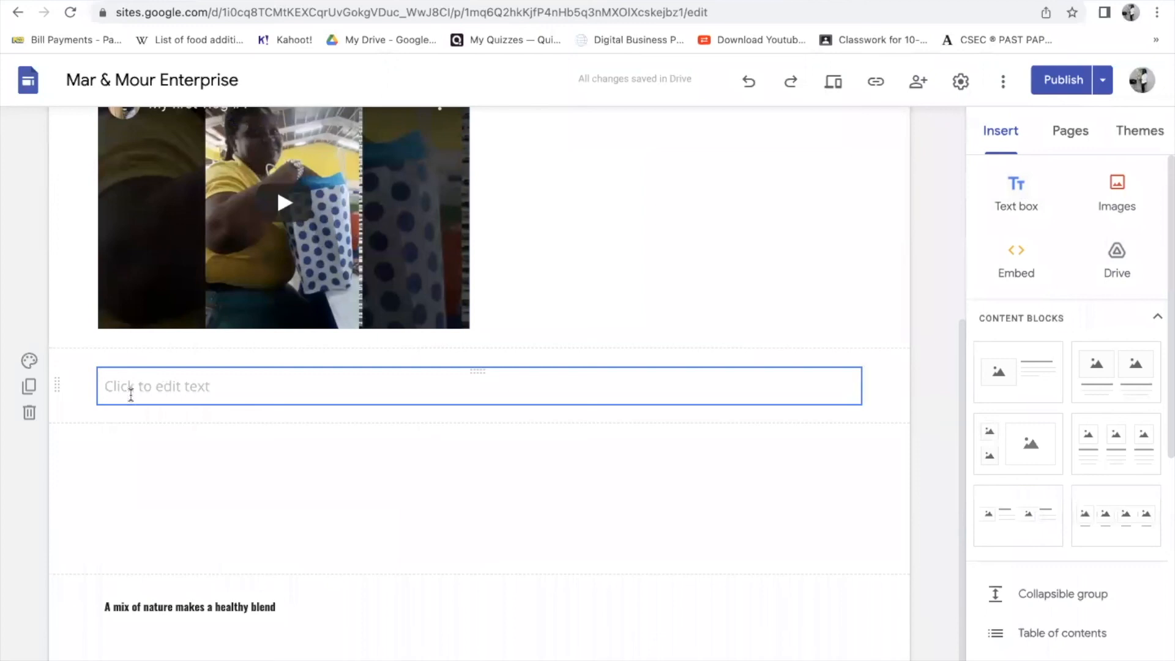
{"action": "left_click", "coordinate": [181, 385]}
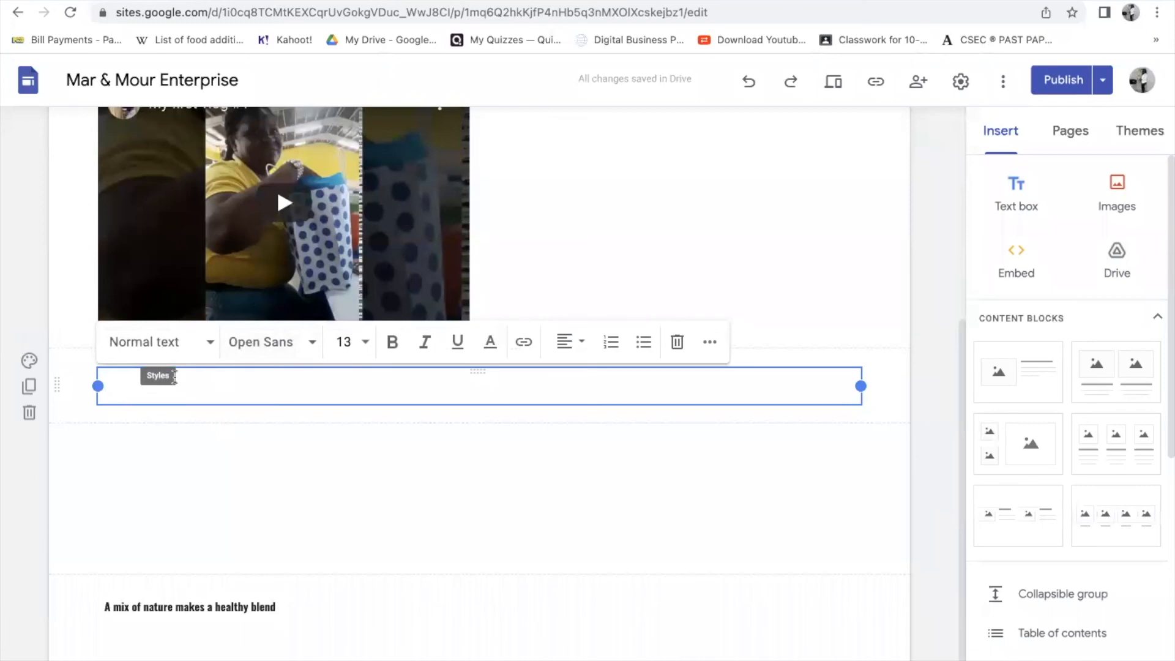
{"action": "left_click", "coordinate": [524, 341]}
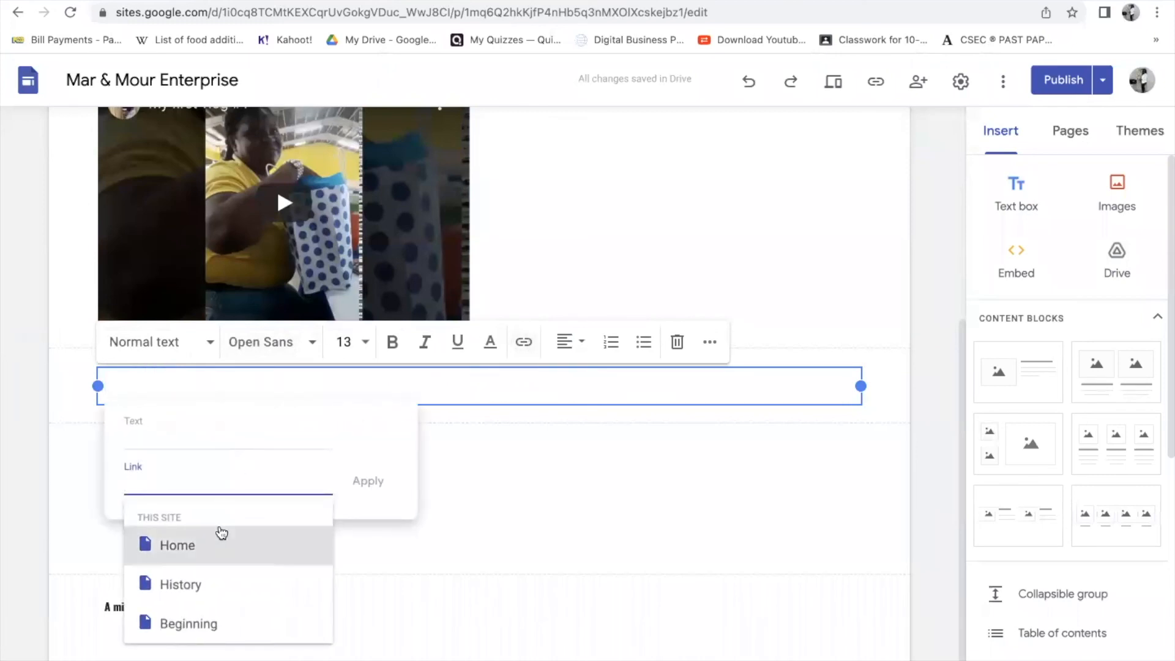
{"action": "right_click", "coordinate": [147, 476]}
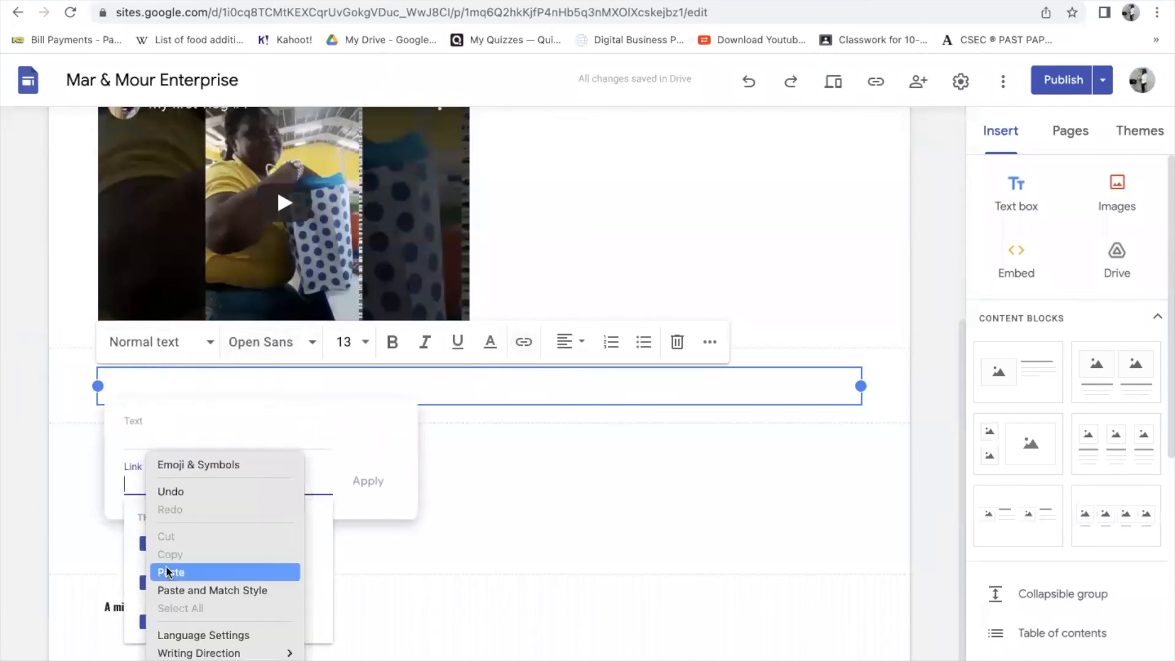
{"action": "left_click", "coordinate": [169, 572]}
{"action": "left_click", "coordinate": [368, 481]}
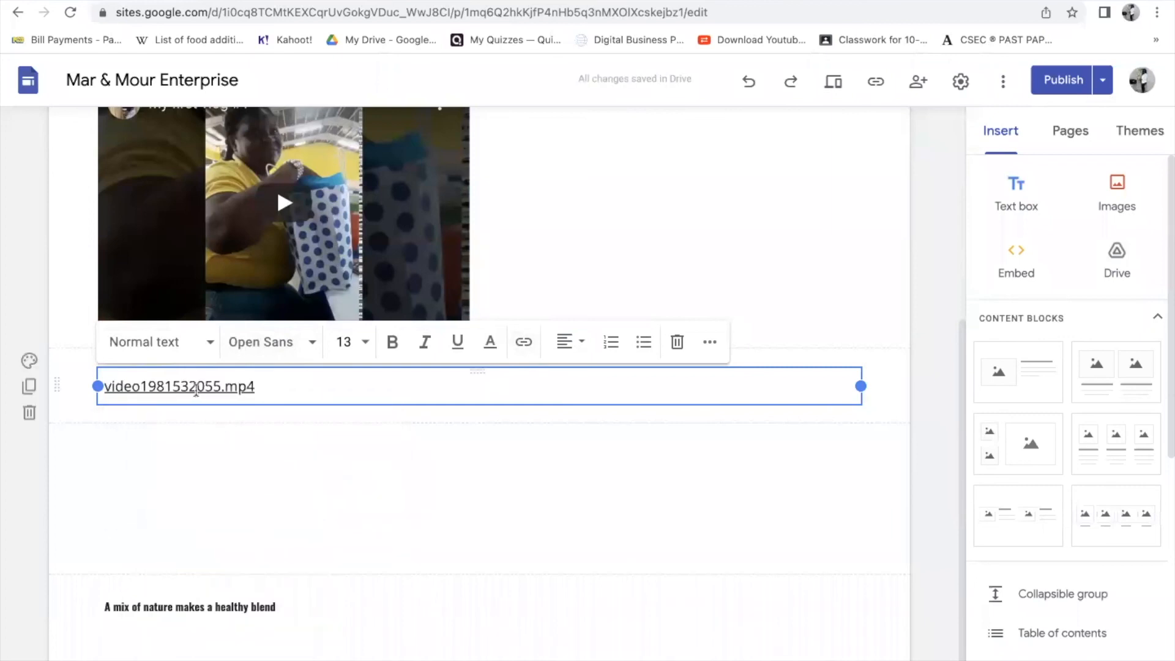
{"action": "left_click", "coordinate": [194, 384]}
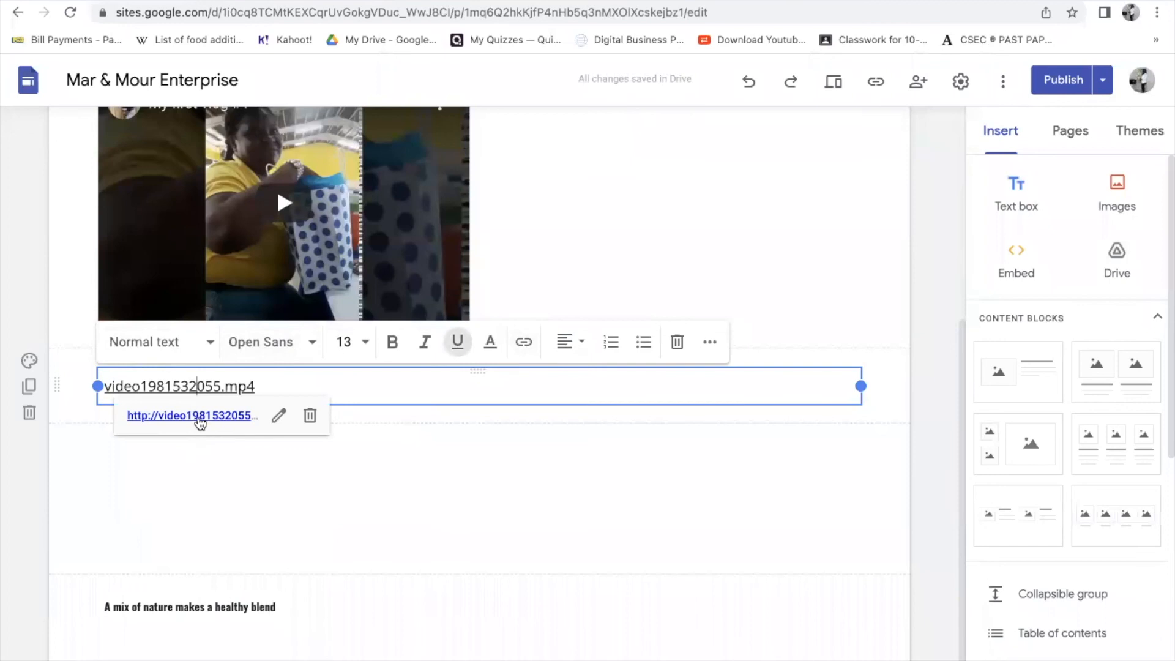
{"action": "left_click", "coordinate": [195, 416]}
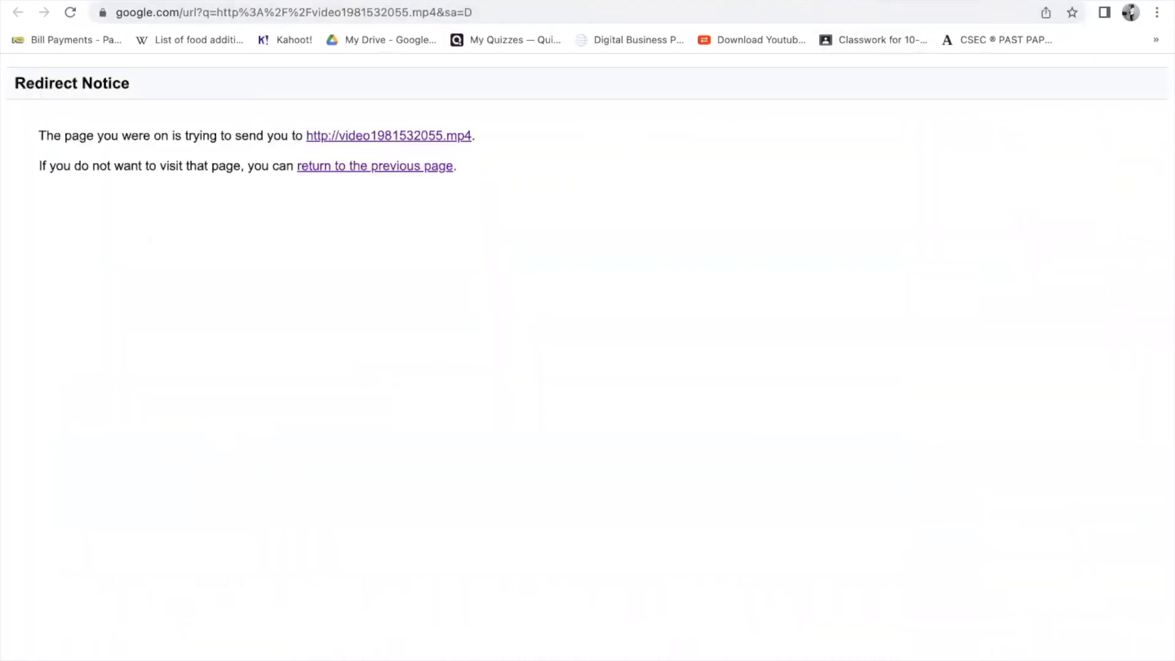
{"action": "left_click", "coordinate": [752, 1]}
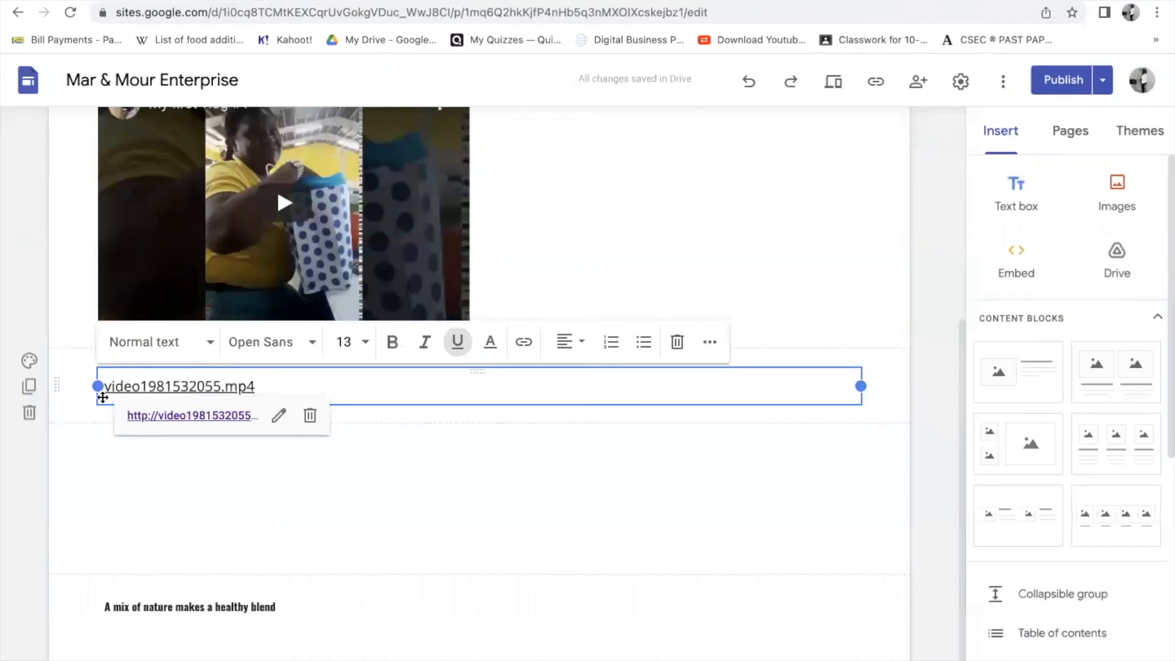
{"action": "left_click", "coordinate": [28, 413]}
{"action": "scroll", "coordinate": [615, 391], "scroll_direction": "up", "scroll_amount": 4}
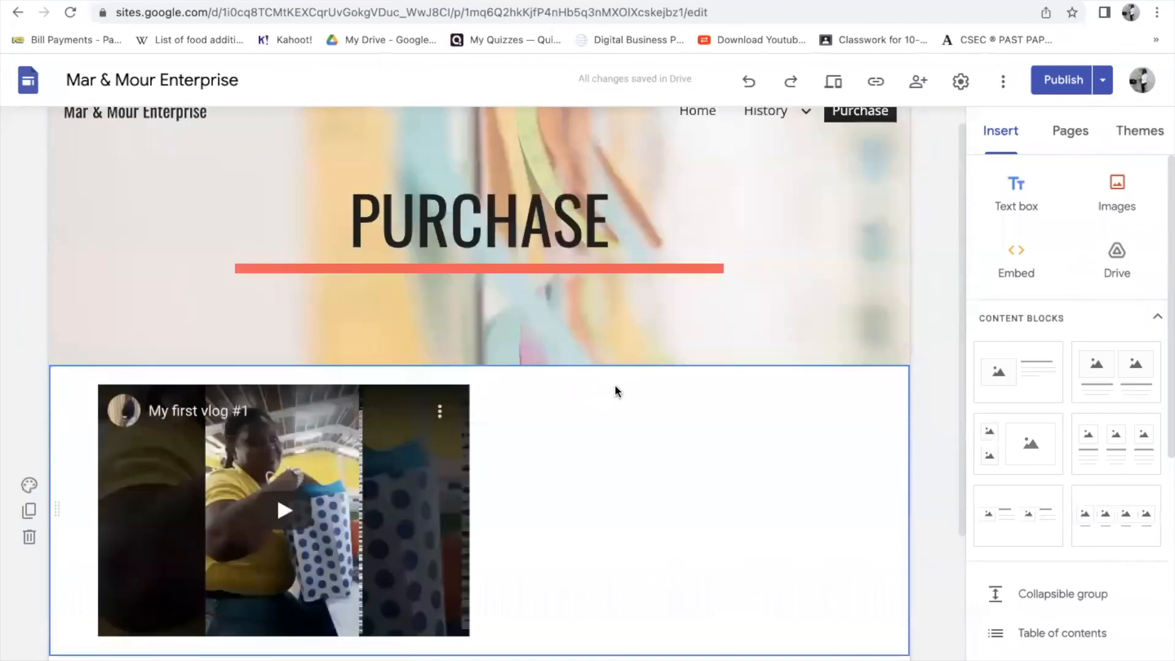
- Switch to the Home page showing the 100% NATURAL HONEY header, logo and photo
{"action": "scroll", "coordinate": [616, 391], "scroll_direction": "down", "scroll_amount": 4}
{"action": "scroll", "coordinate": [615, 387], "scroll_direction": "up", "scroll_amount": 4}
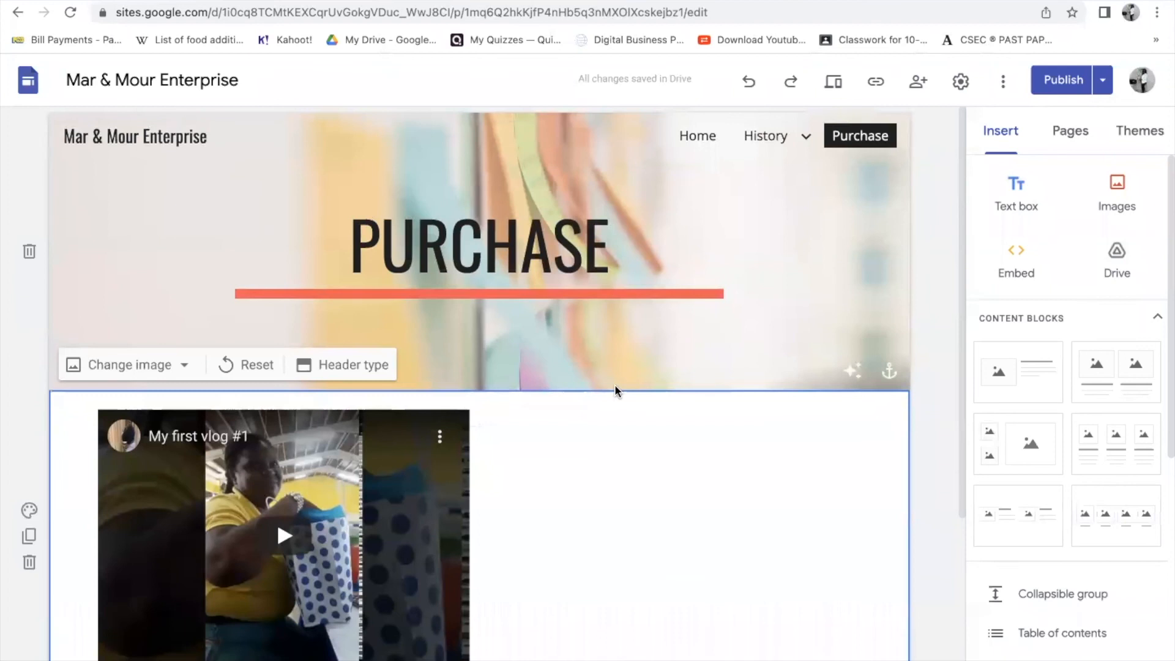
{"action": "left_click", "coordinate": [707, 138]}
{"action": "scroll", "coordinate": [697, 416], "scroll_direction": "down", "scroll_amount": 3}
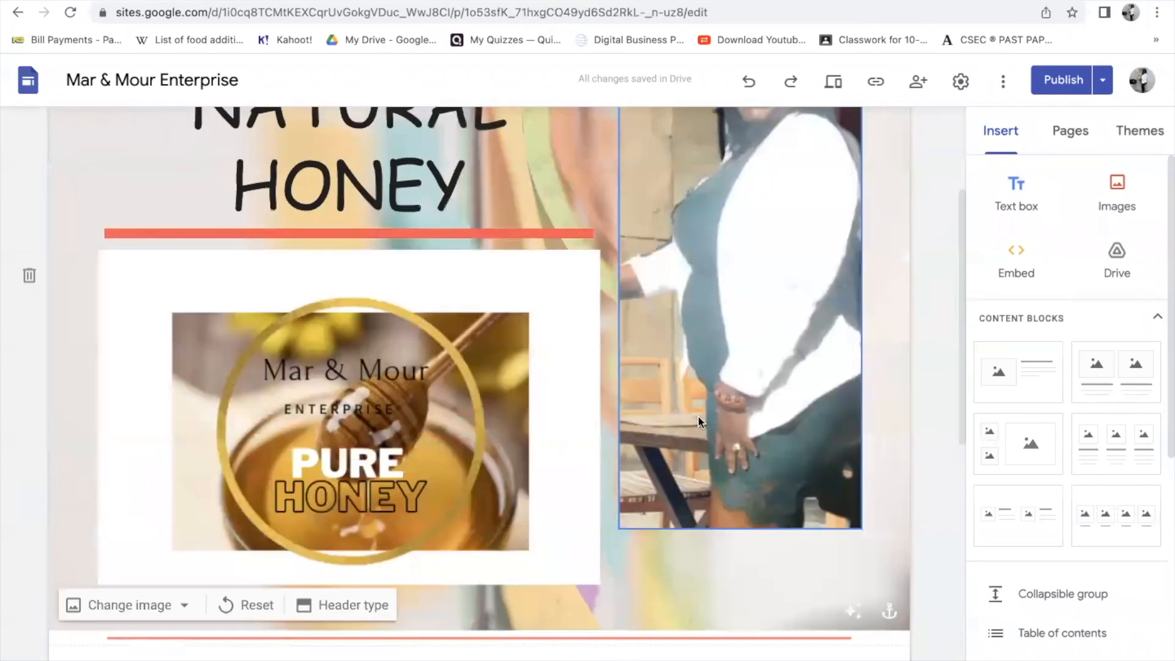
{"action": "scroll", "coordinate": [699, 415], "scroll_direction": "down", "scroll_amount": 8}
{"action": "scroll", "coordinate": [700, 412], "scroll_direction": "up", "scroll_amount": 11}
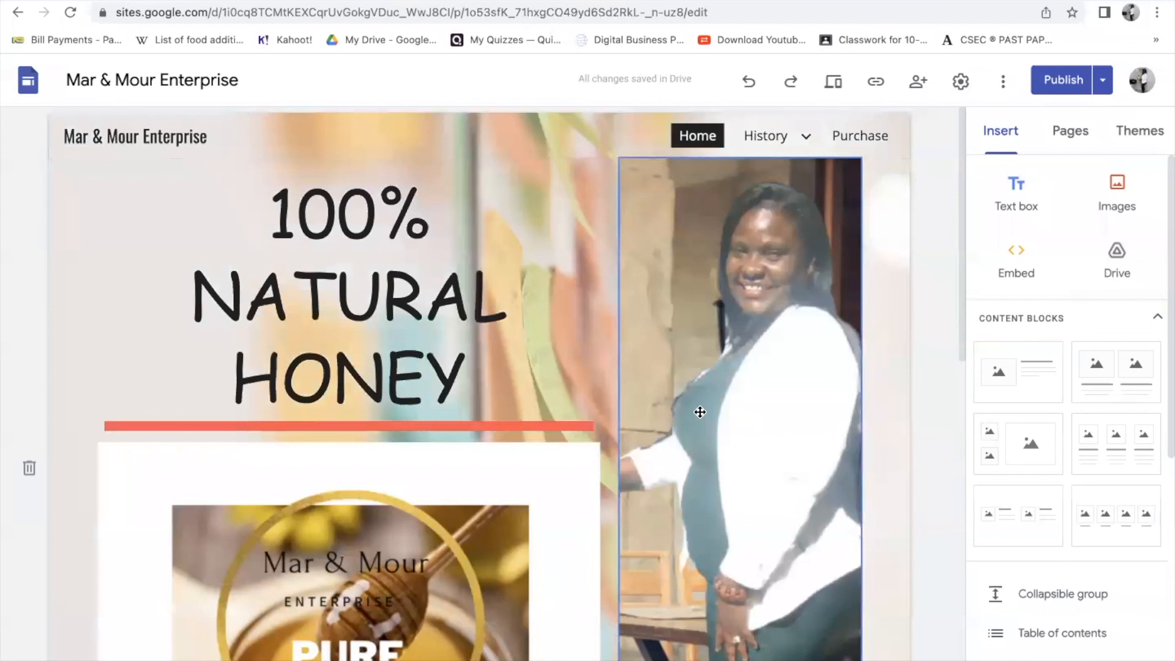